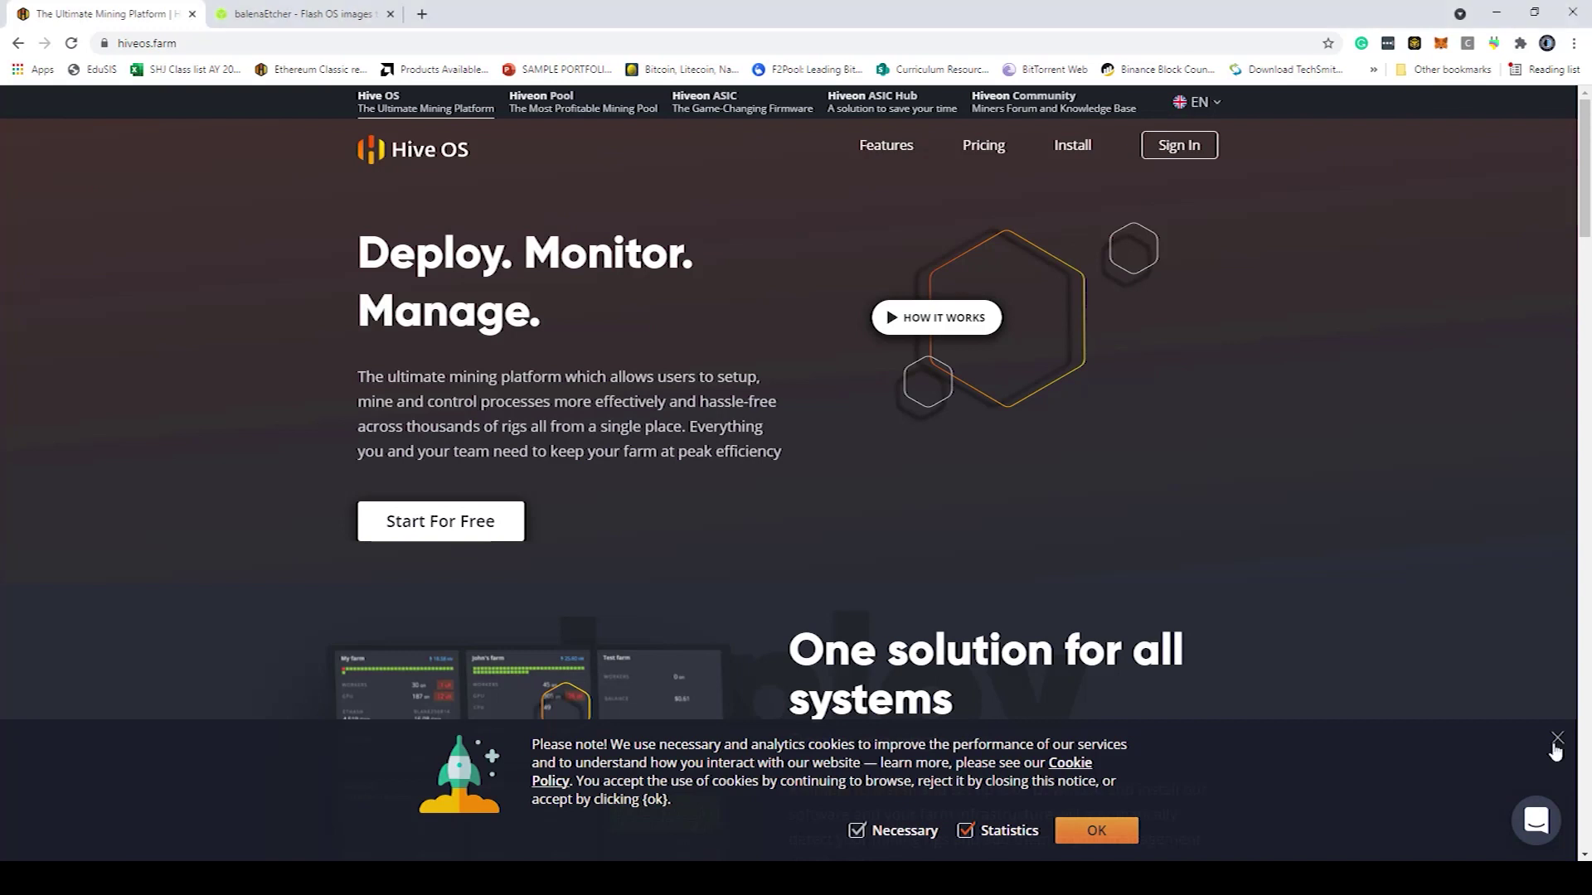
Step: Dismiss the cookie banner and scroll through the hiveos.farm 'Deploy. Monitor. Manage.' home page
click(1557, 739)
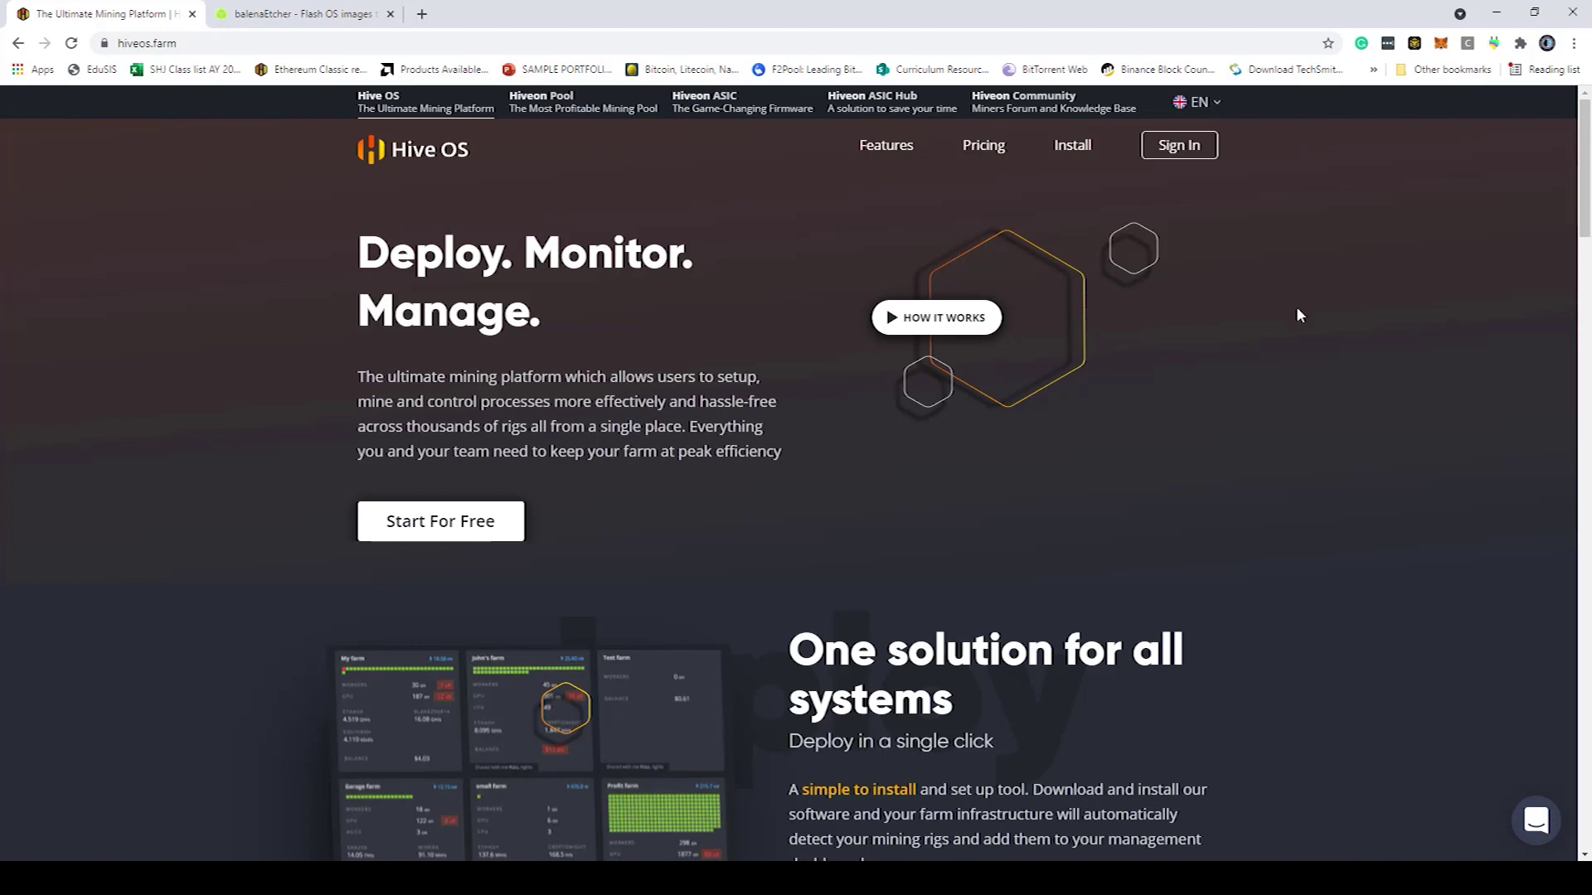
scroll(1299, 315, down, 7)
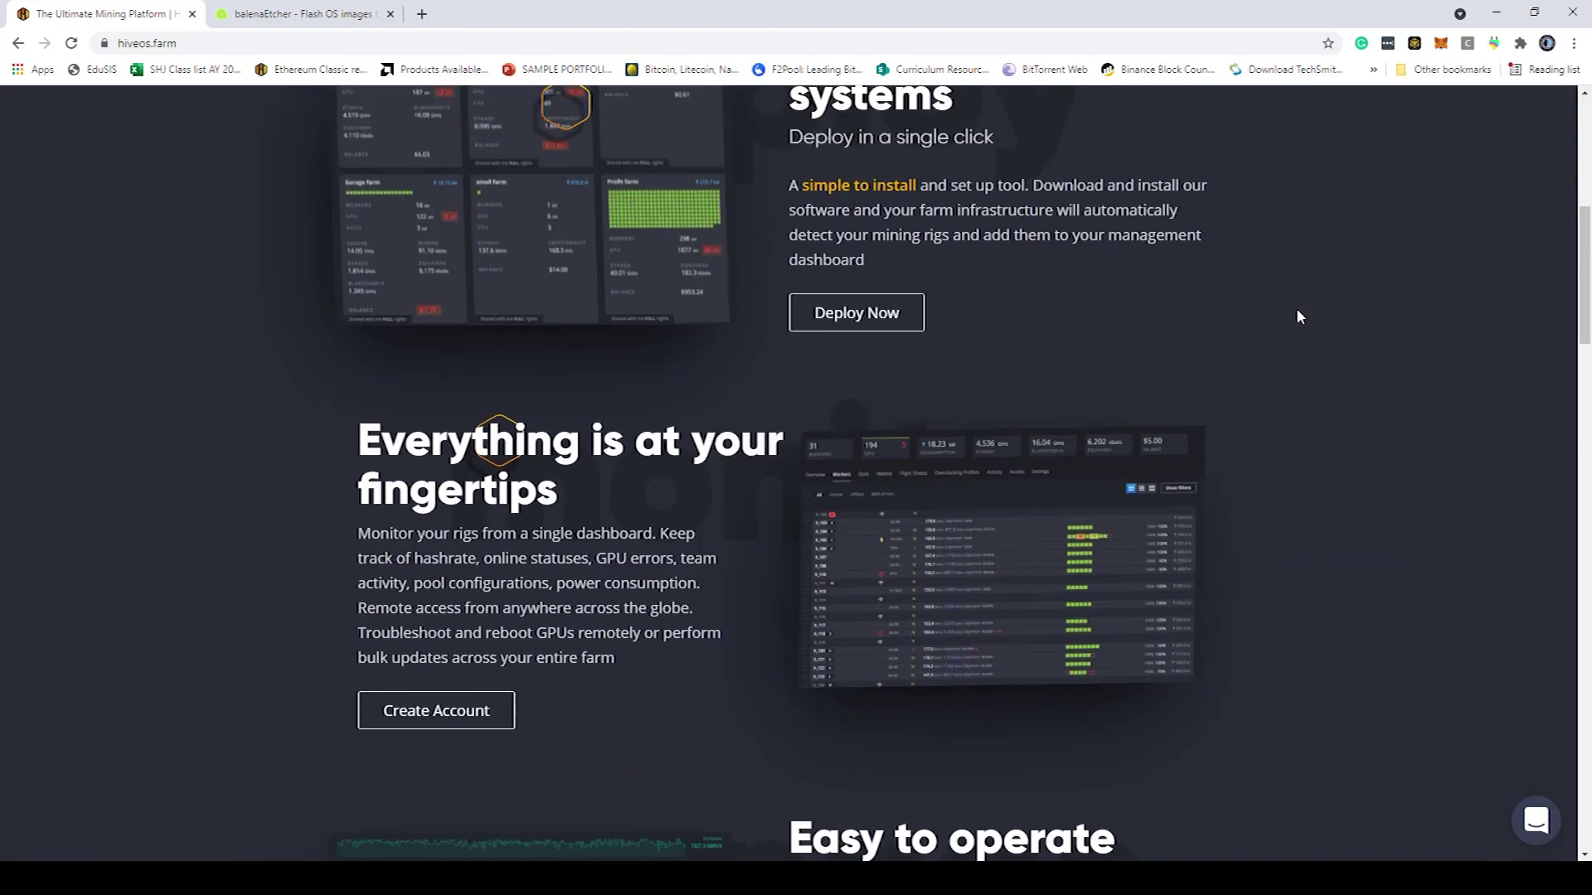
scroll(1299, 316, up, 7)
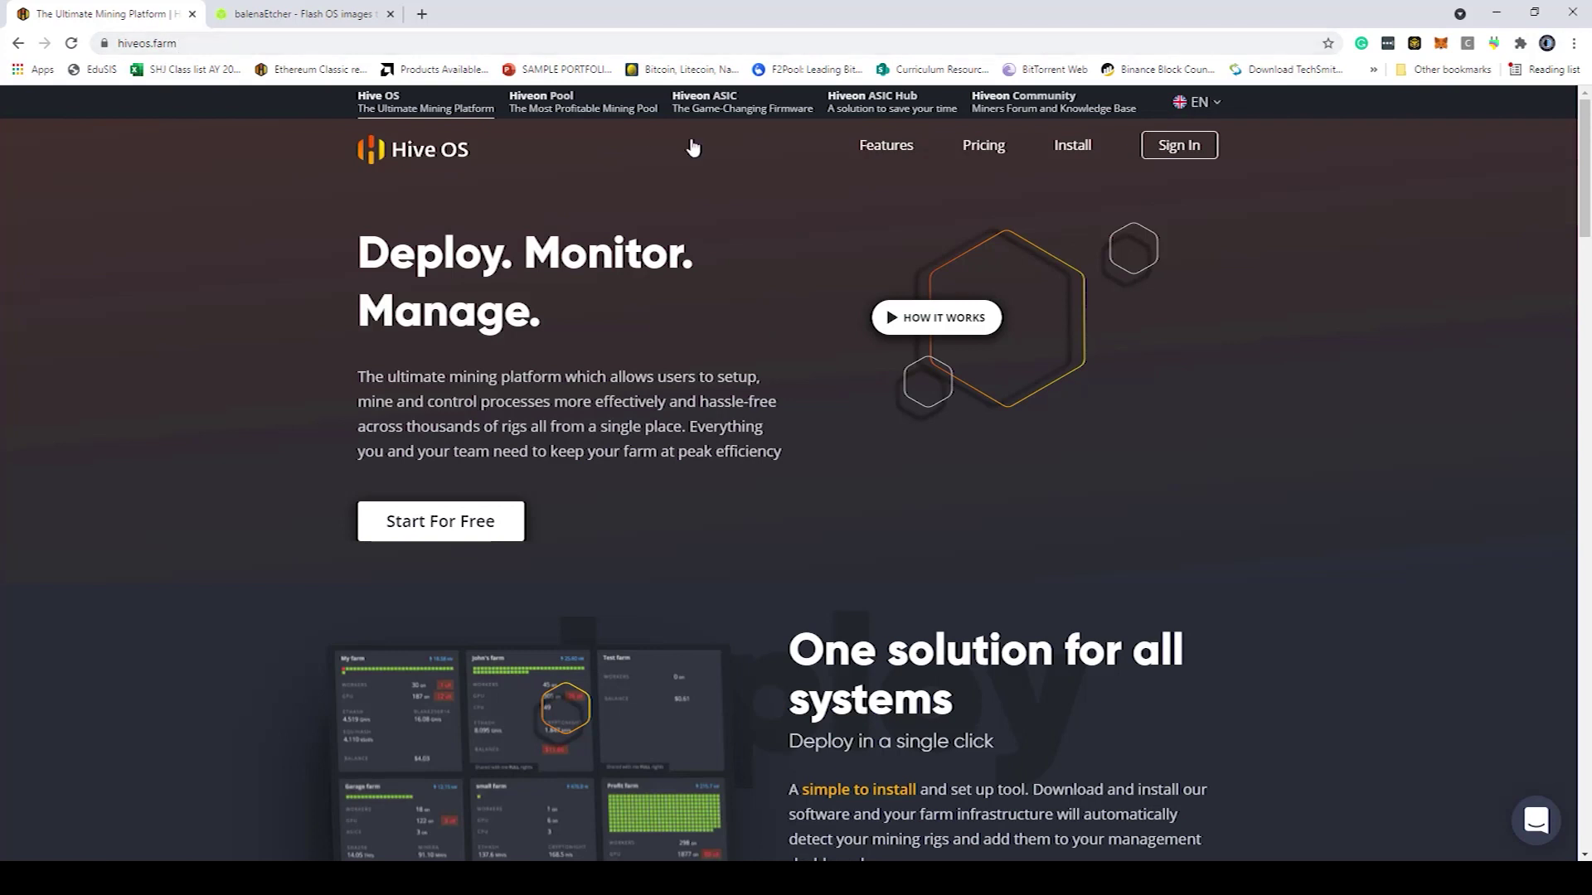
Step: Open the Hive OS Install page and scroll down to the GPU image section
click(1082, 149)
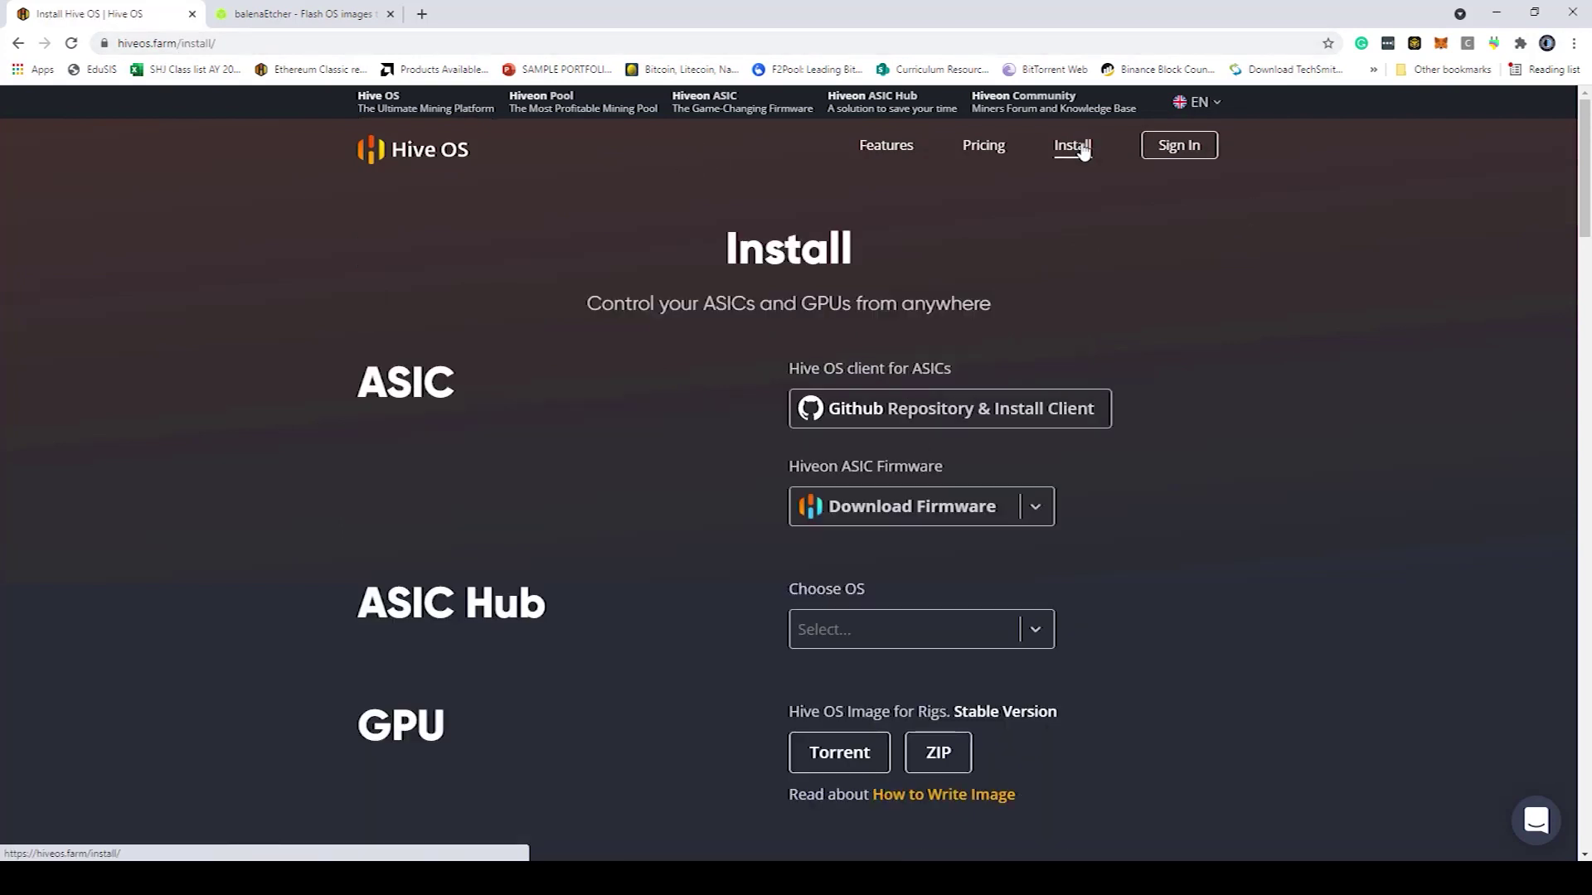
scroll(1202, 406, down, 3)
scroll(1199, 415, up, 3)
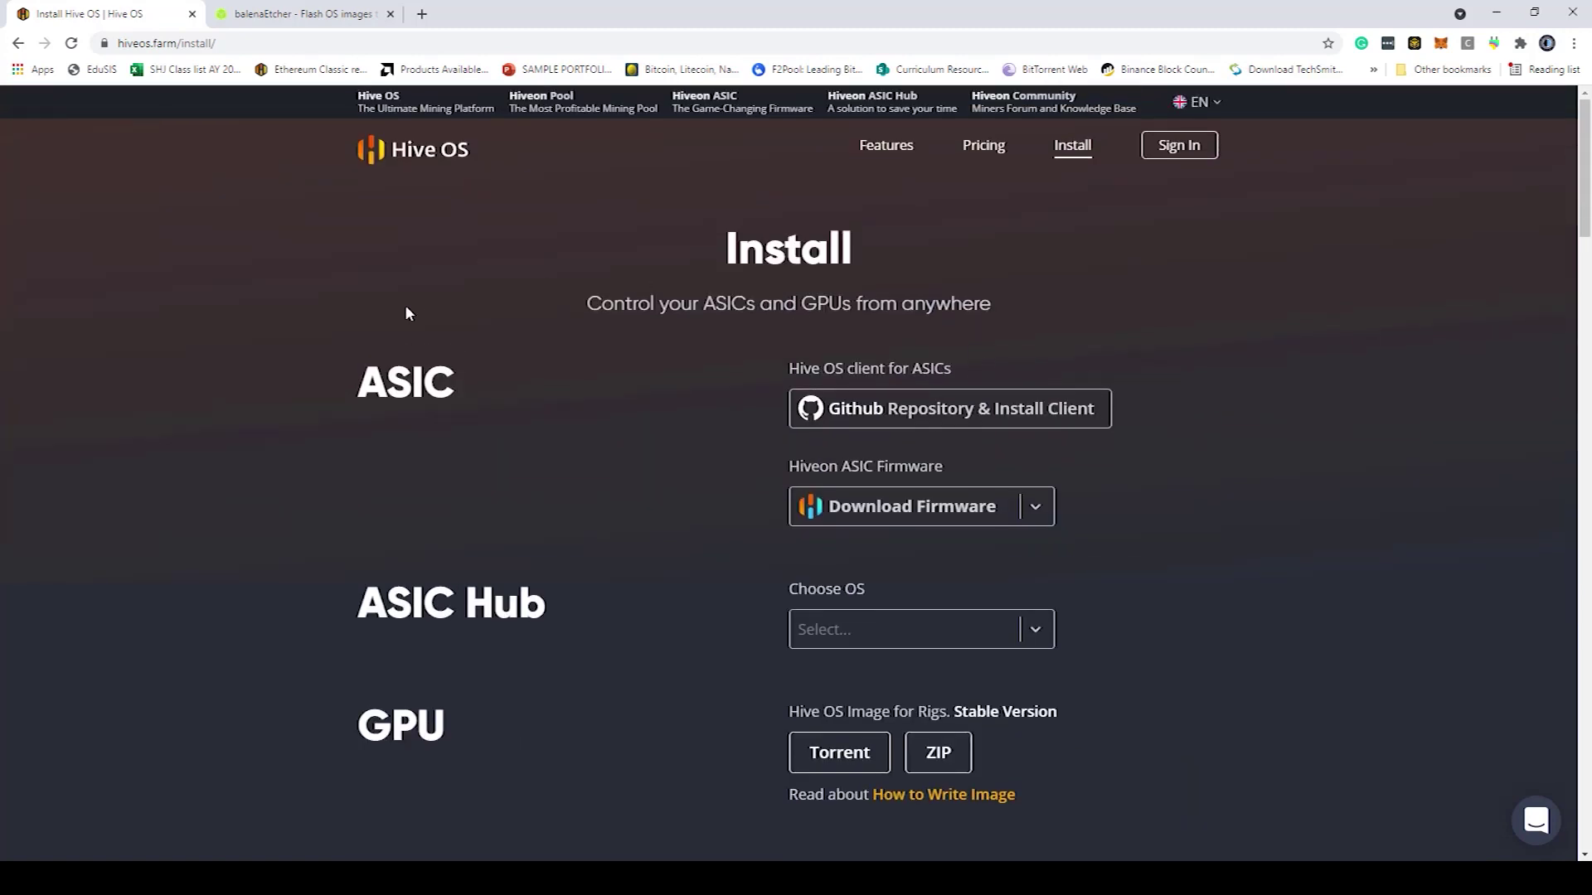
scroll(704, 630, down, 3)
scroll(681, 620, down, 1)
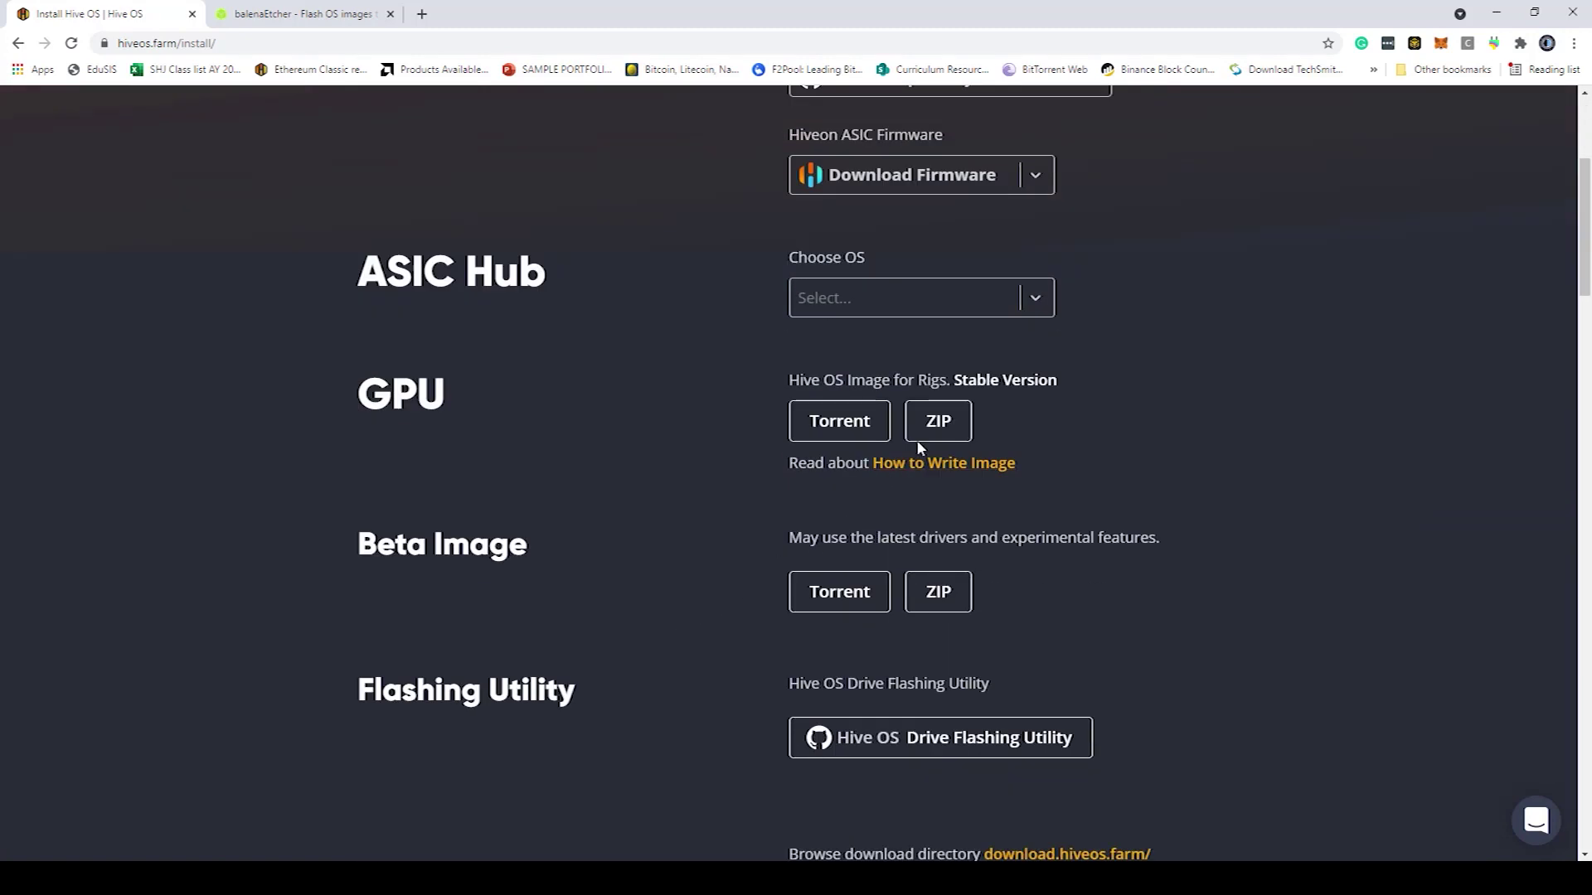
drag(352, 406, 489, 409)
Step: Start the stable hiveos-0.6-208 GPU image ZIP download, then cancel it
click(936, 429)
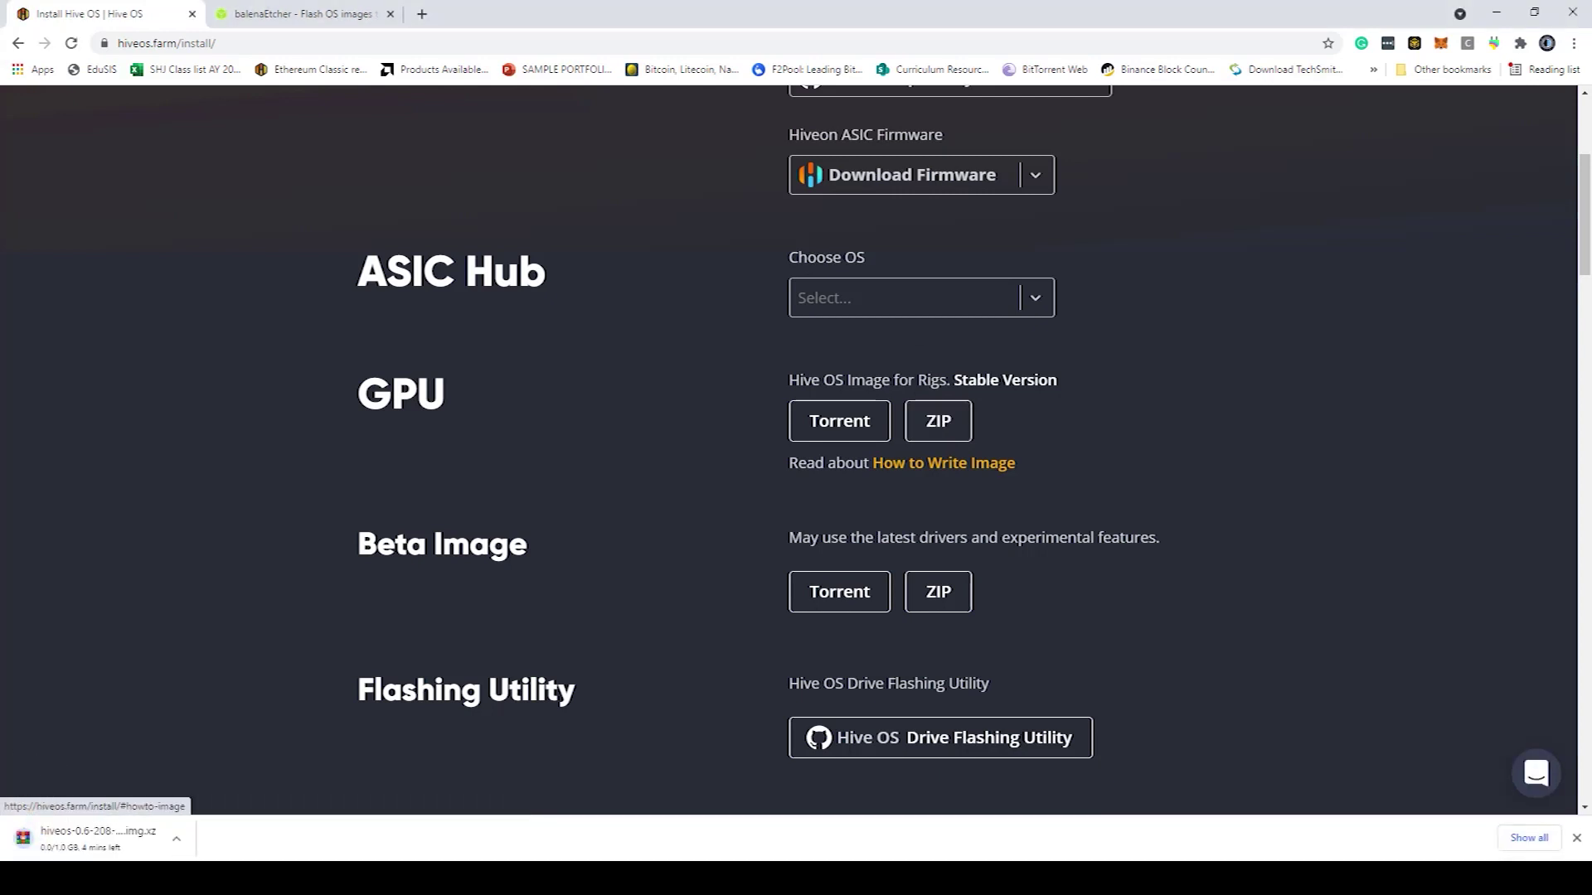
click(174, 844)
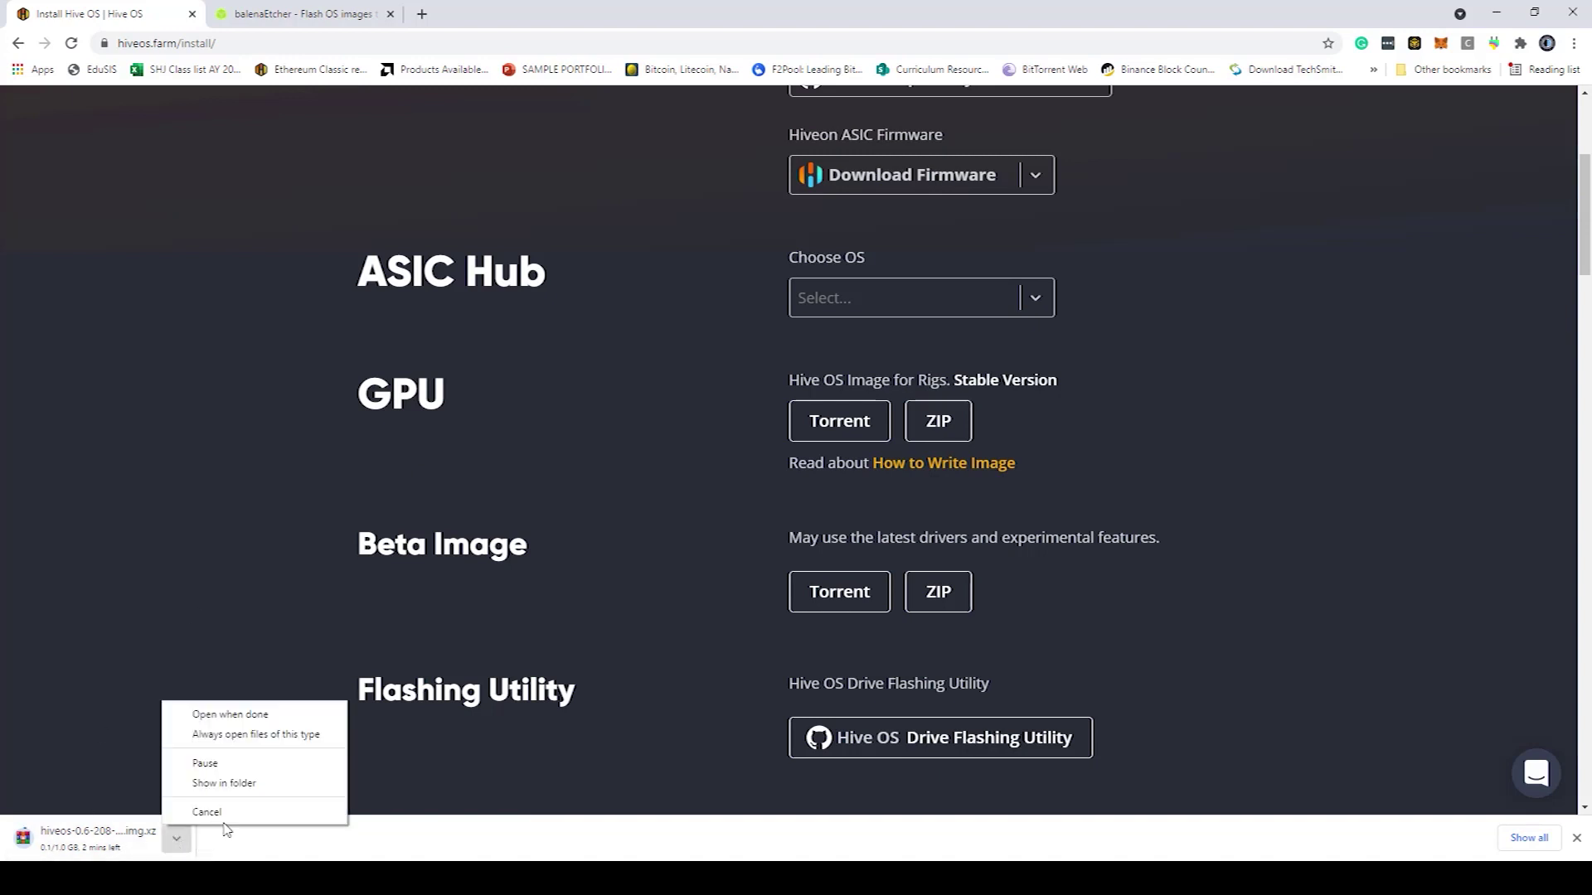
click(239, 815)
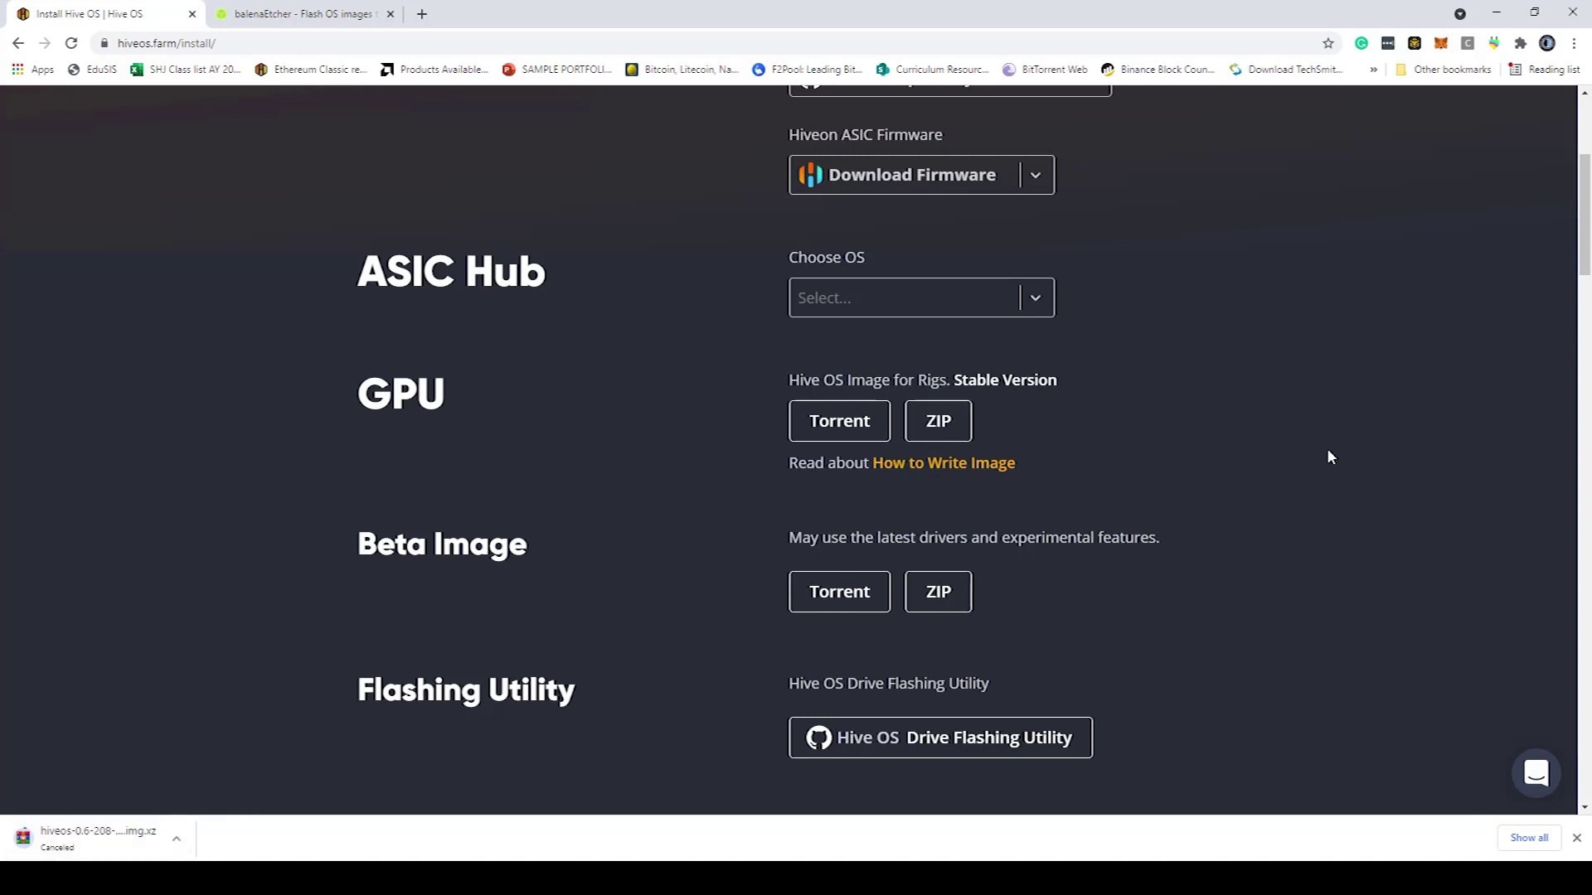
Step: On the balenaEtcher page, start the Etcher for Windows download from the download dropdown
click(287, 15)
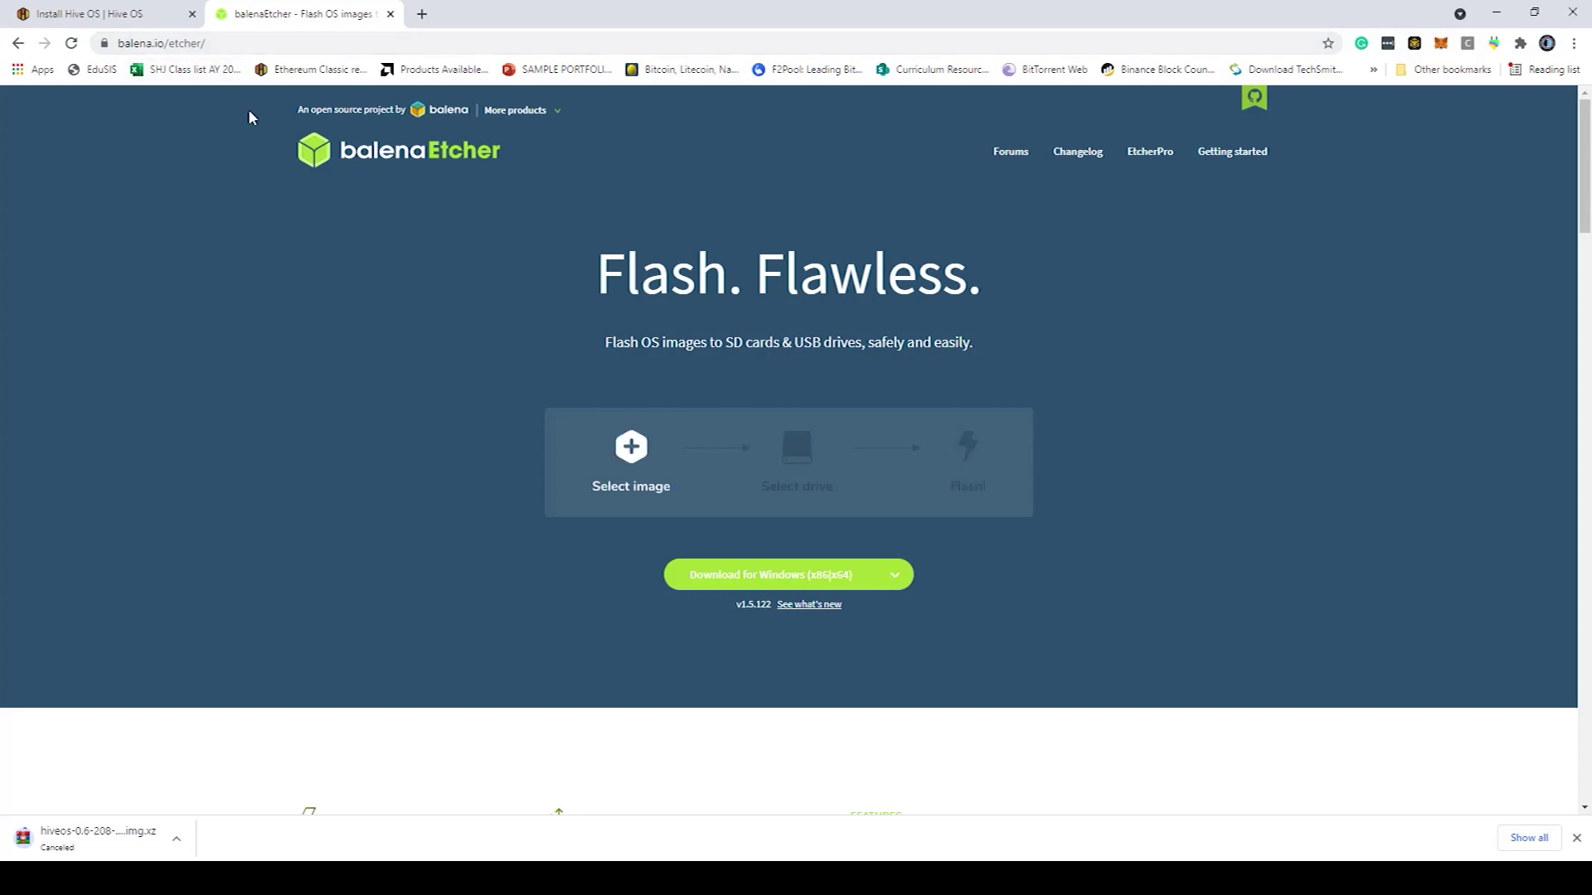
click(105, 19)
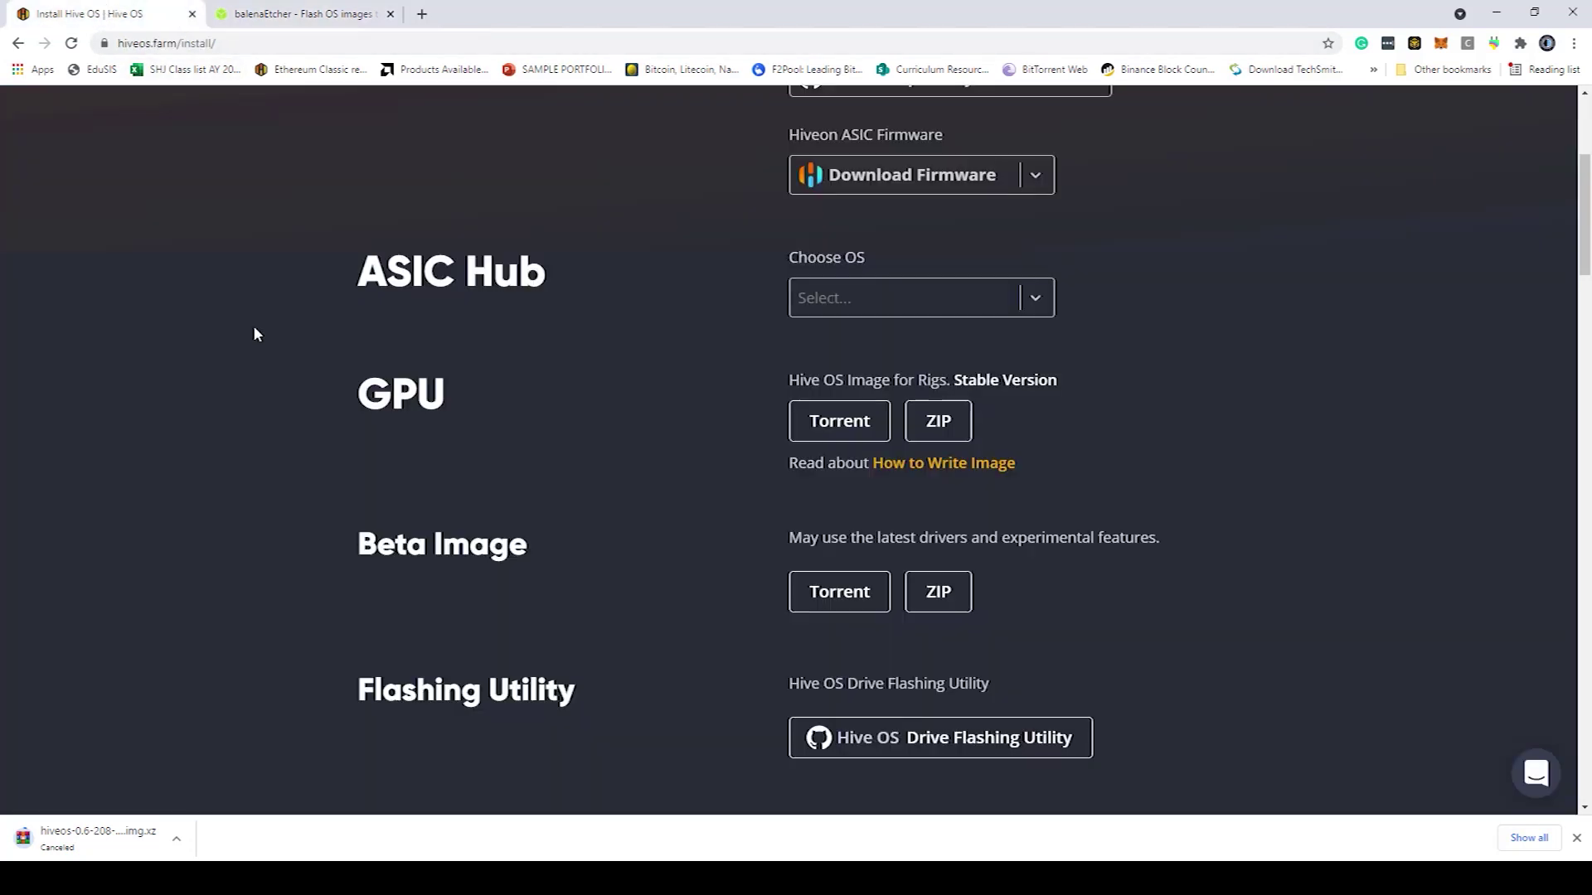
click(308, 14)
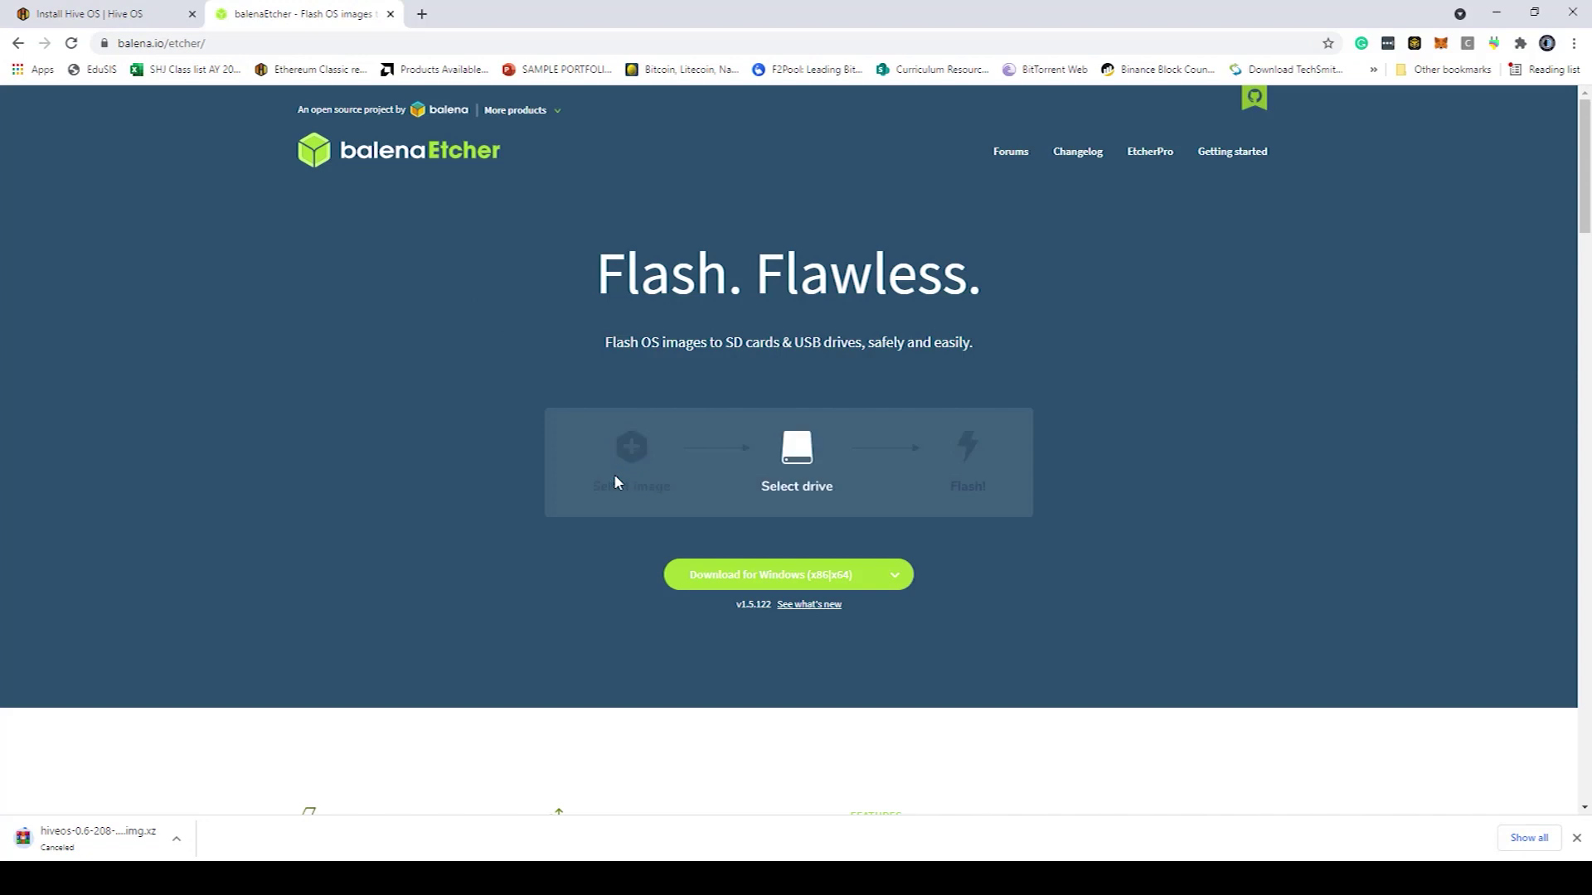
click(896, 575)
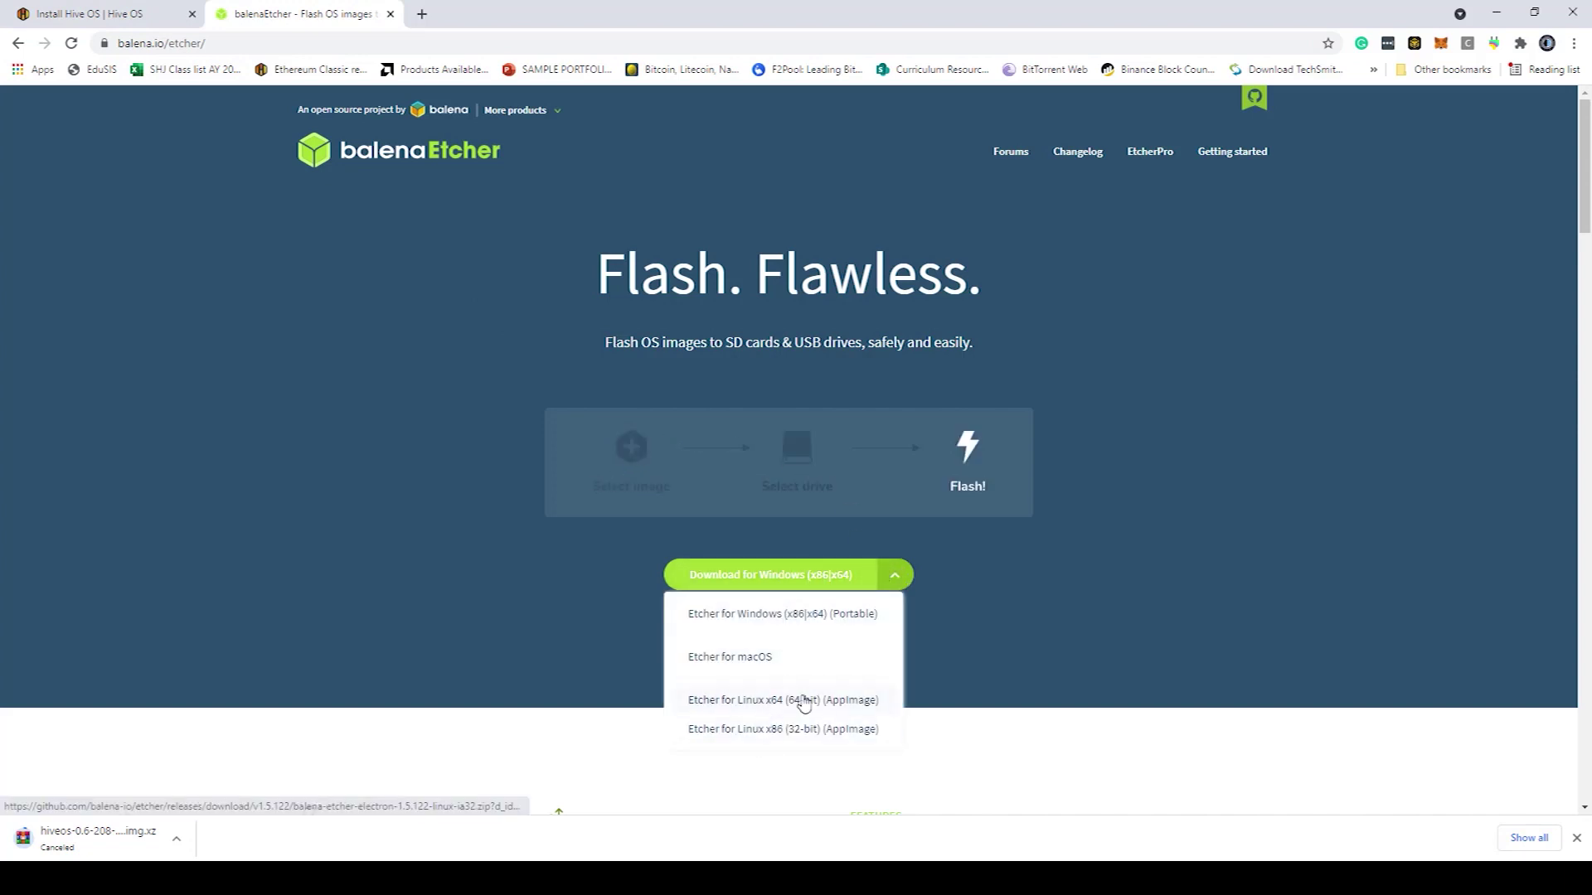
scroll(812, 630, down, 1)
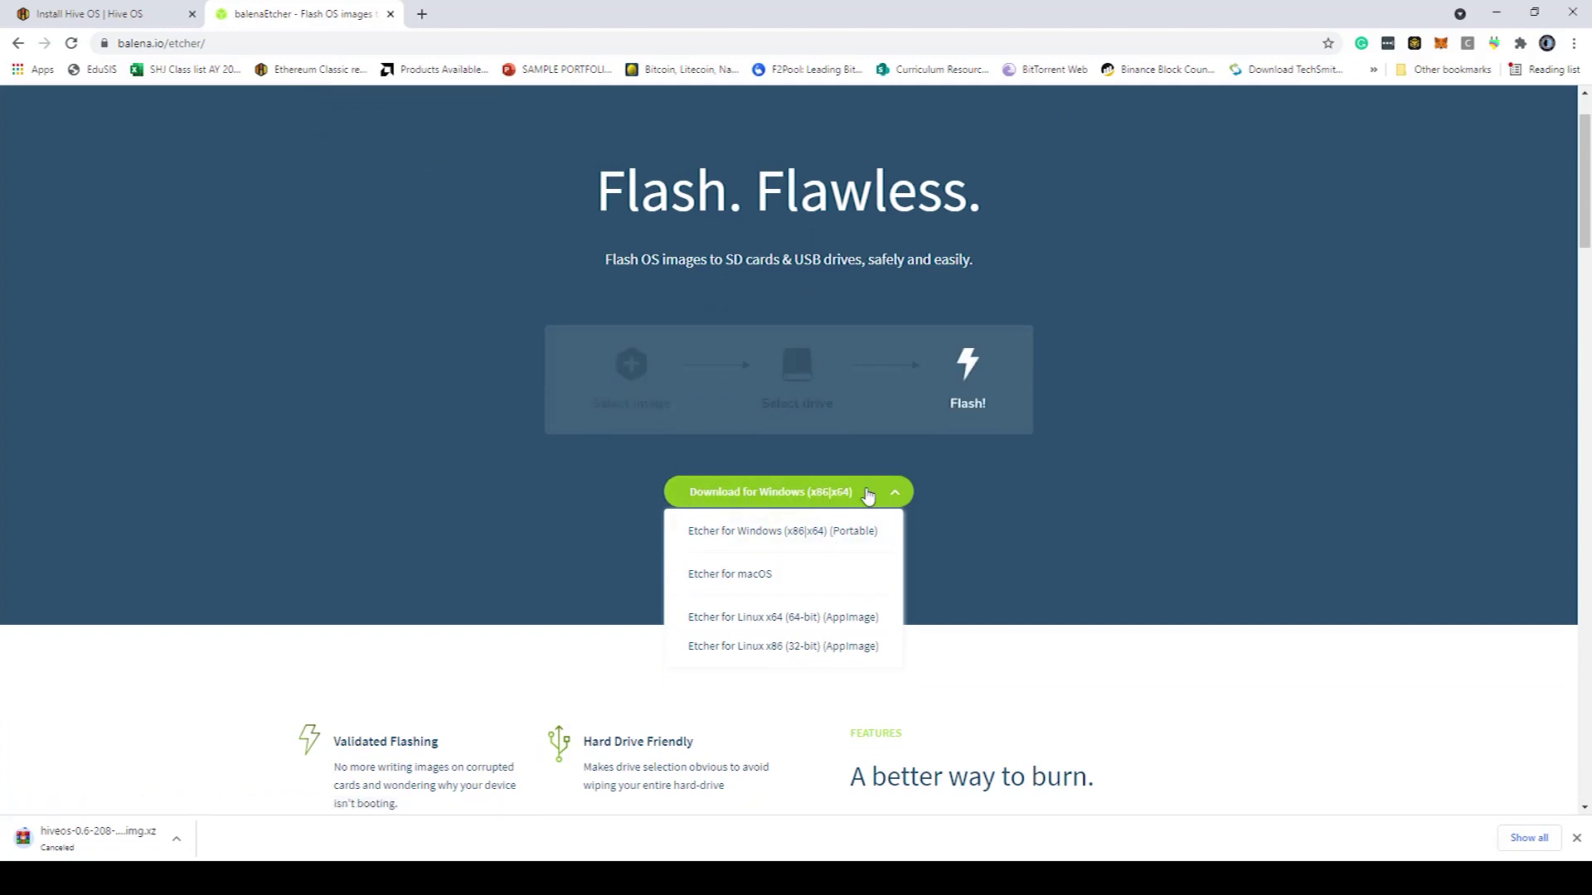
click(840, 498)
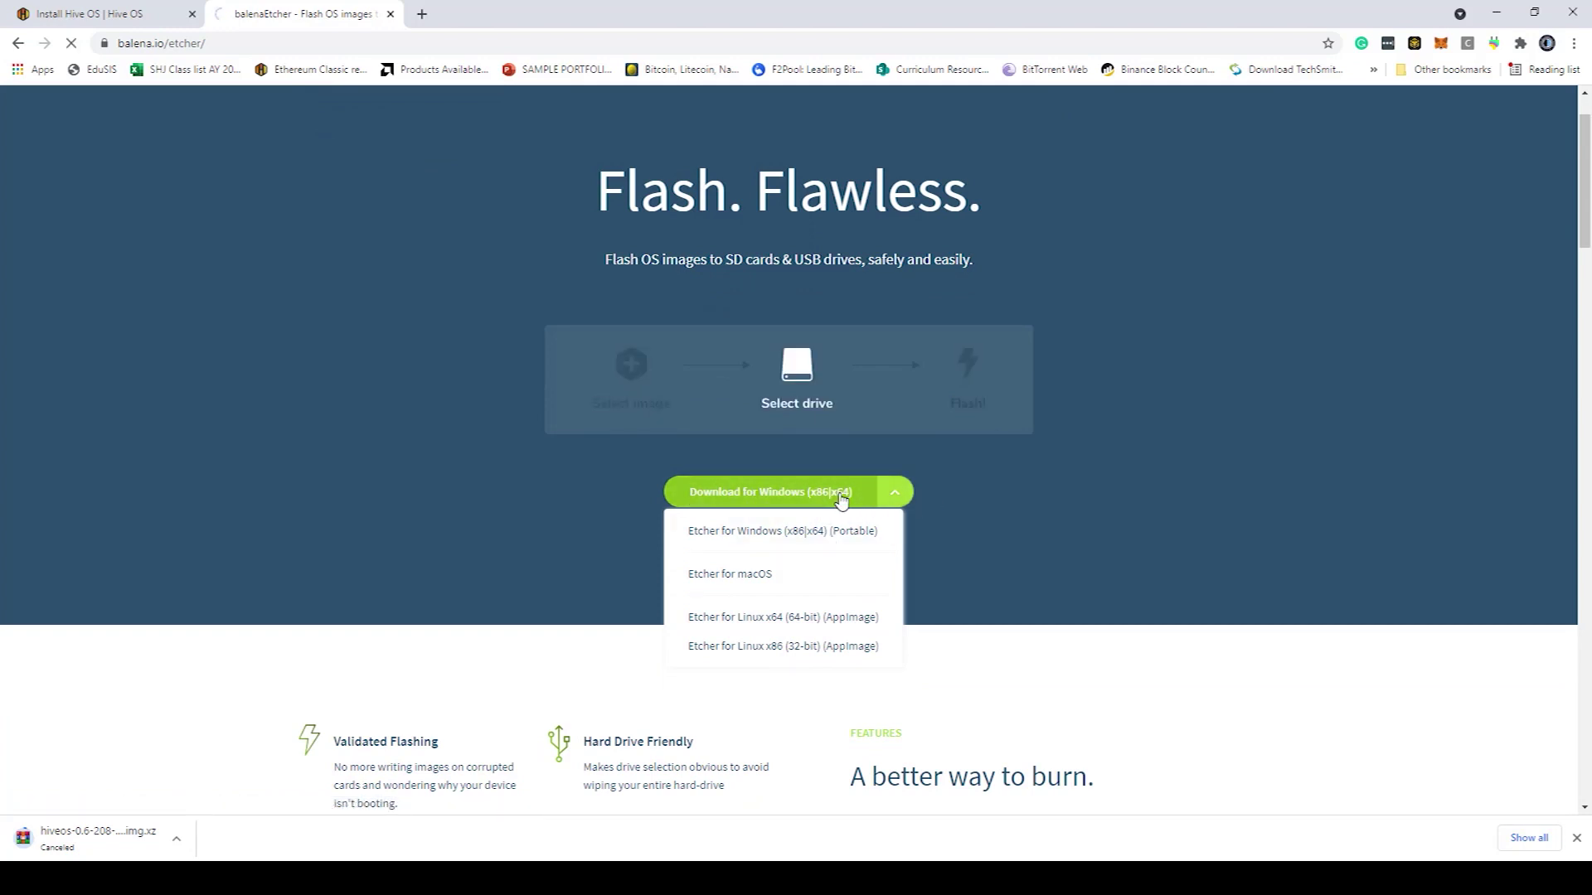
Step: Cancel the Etcher installer download and return to the Hive OS install page
click(178, 837)
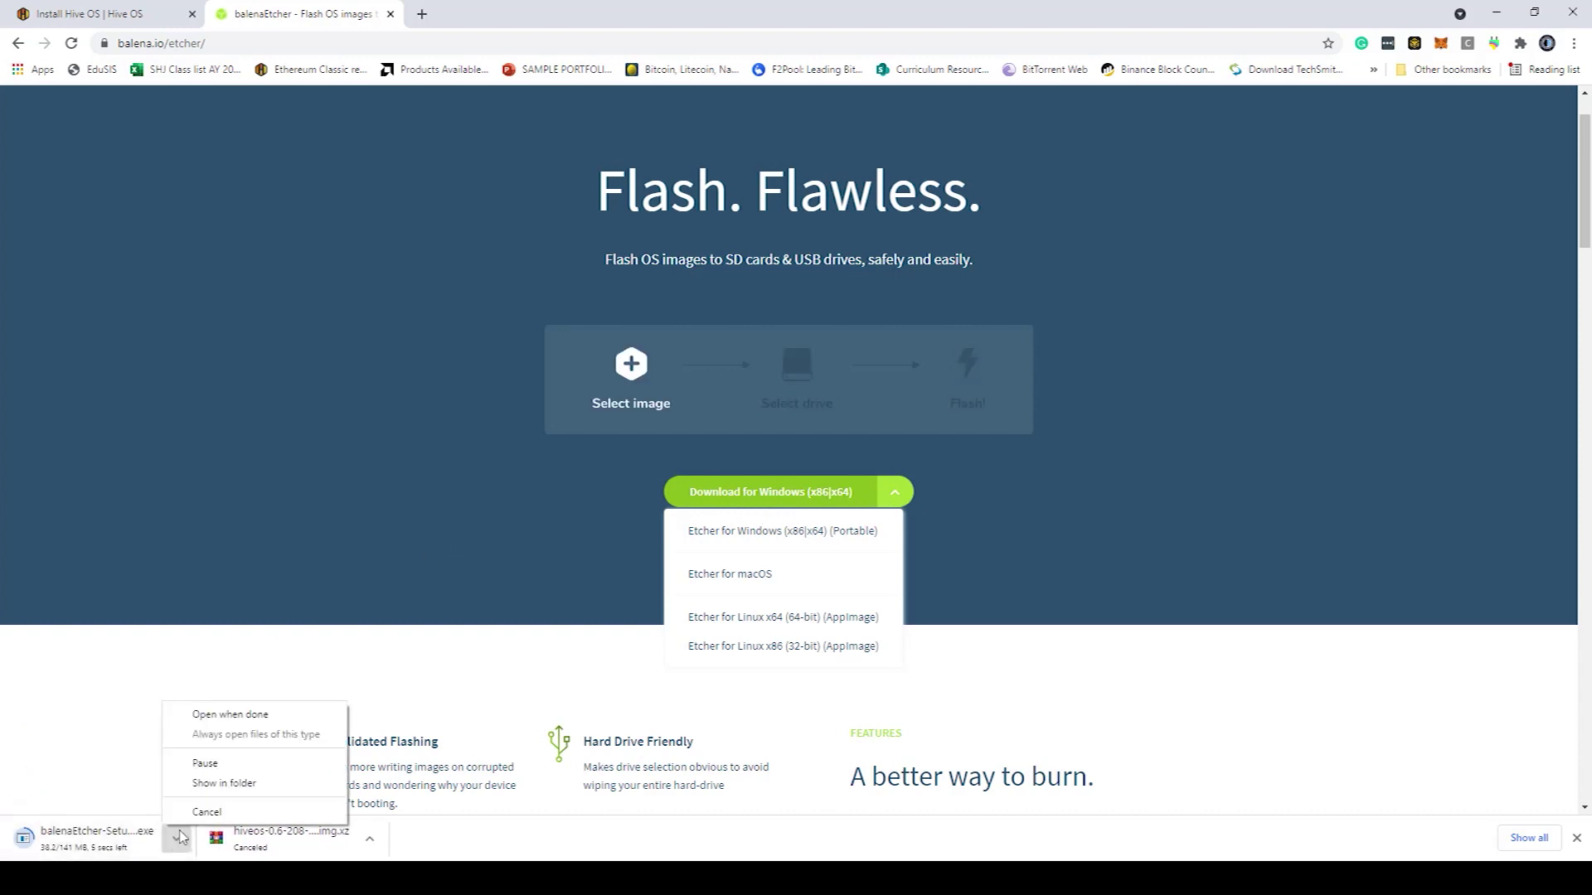
click(212, 811)
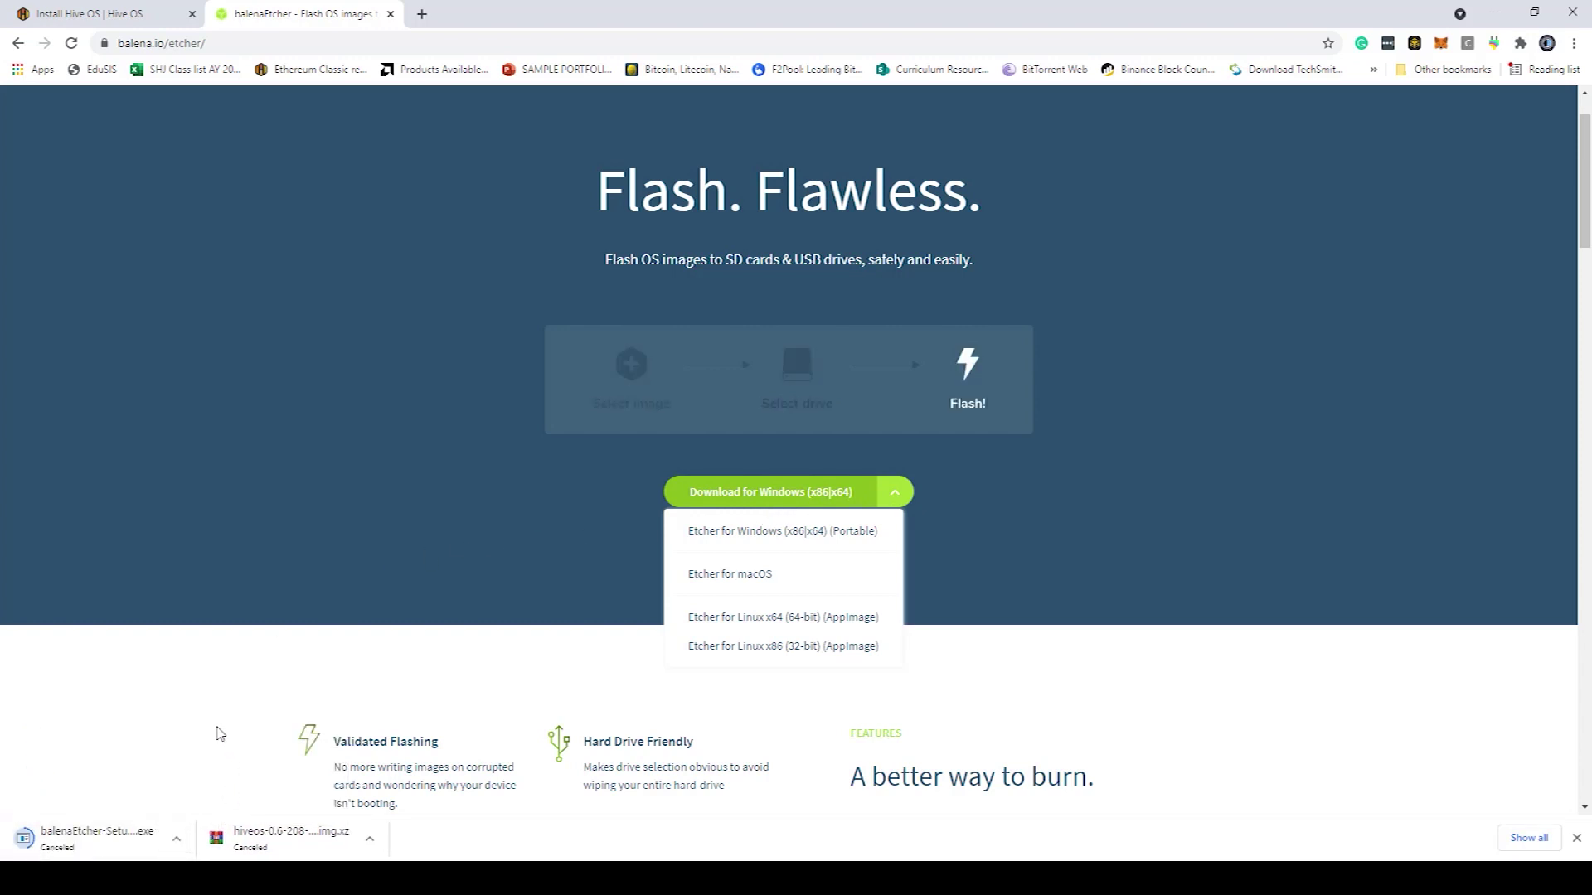
click(1186, 682)
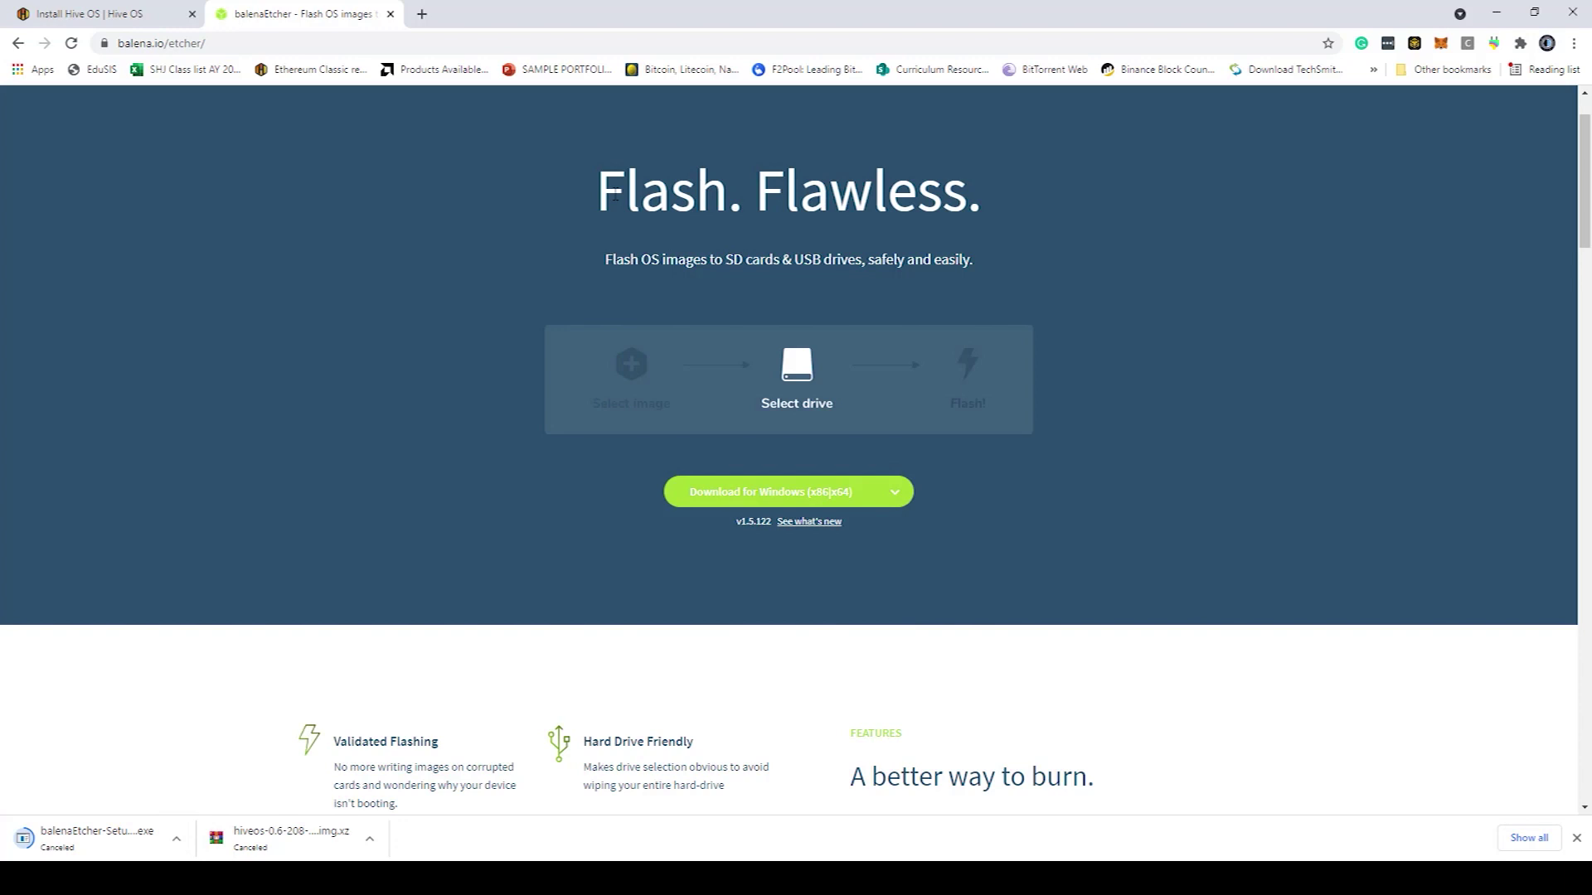
click(124, 13)
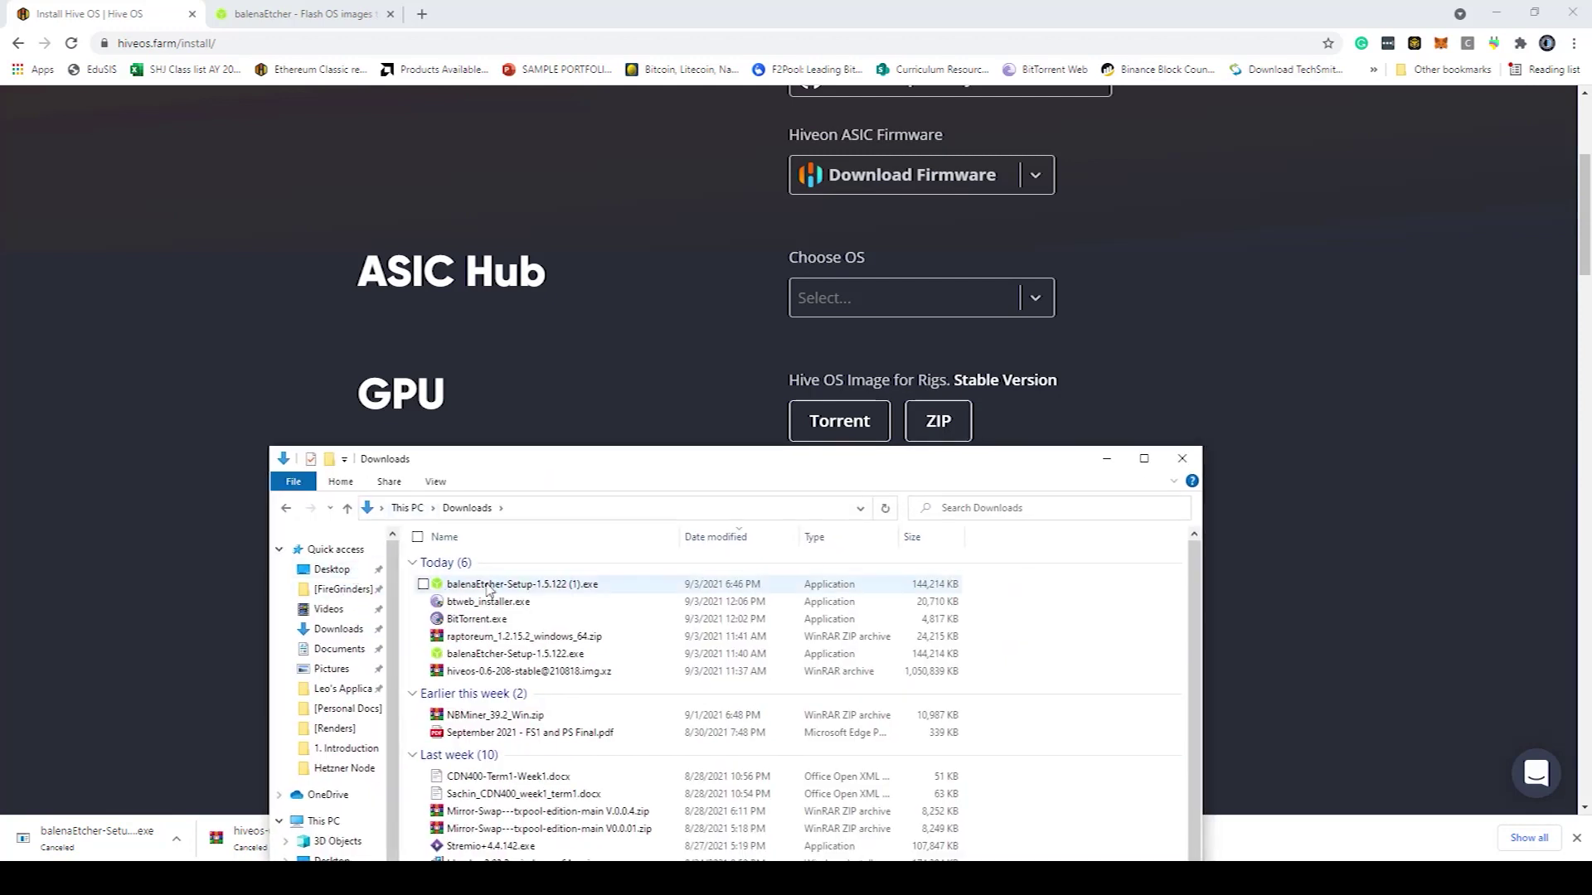
click(471, 587)
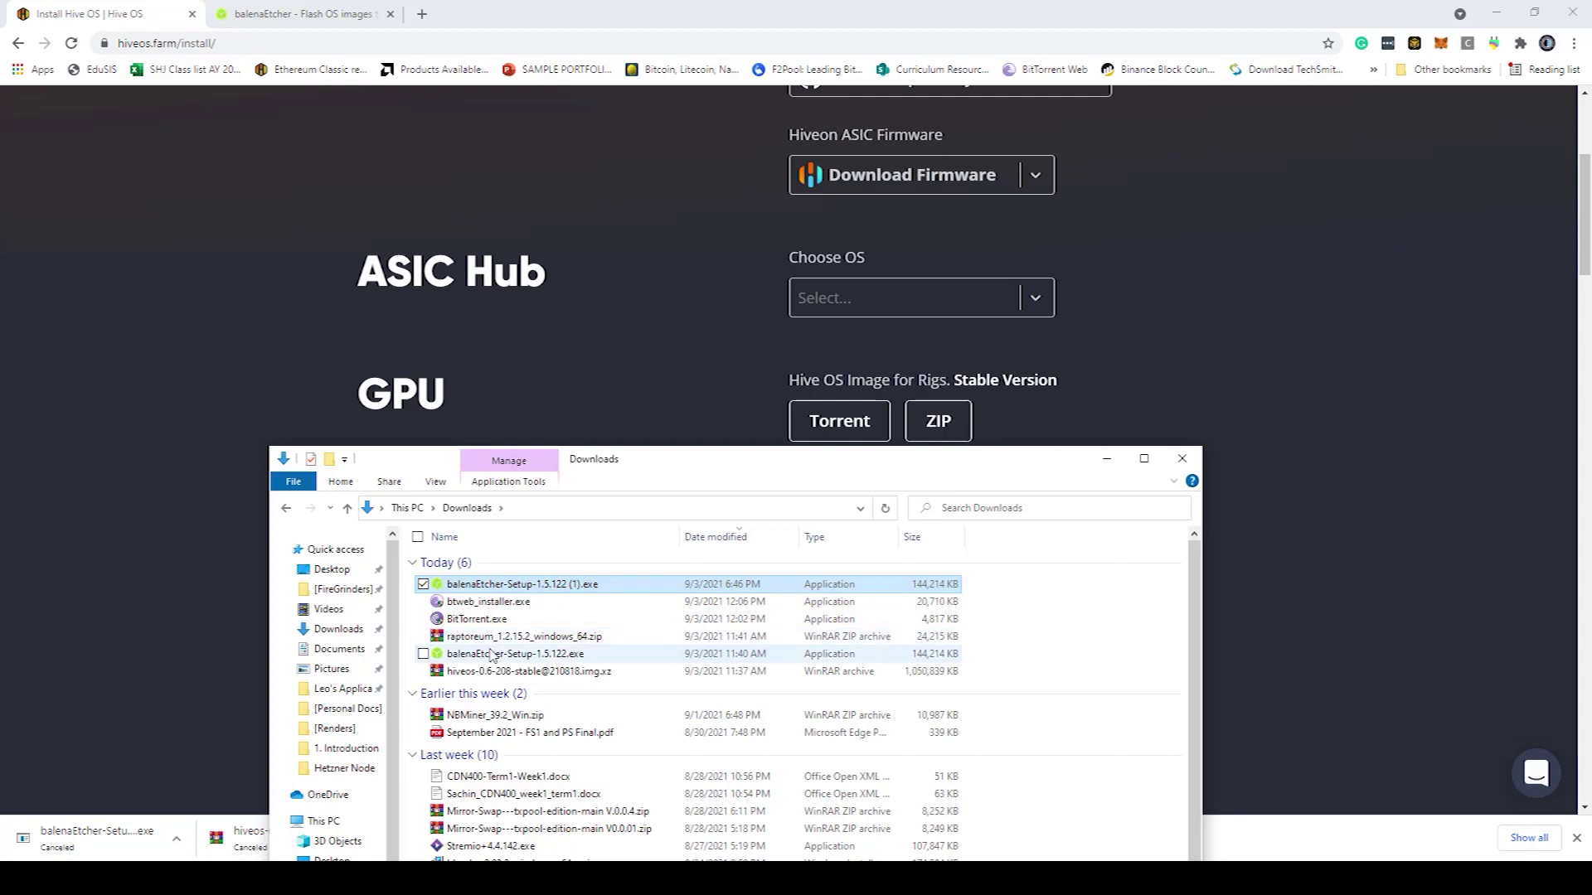
click(482, 674)
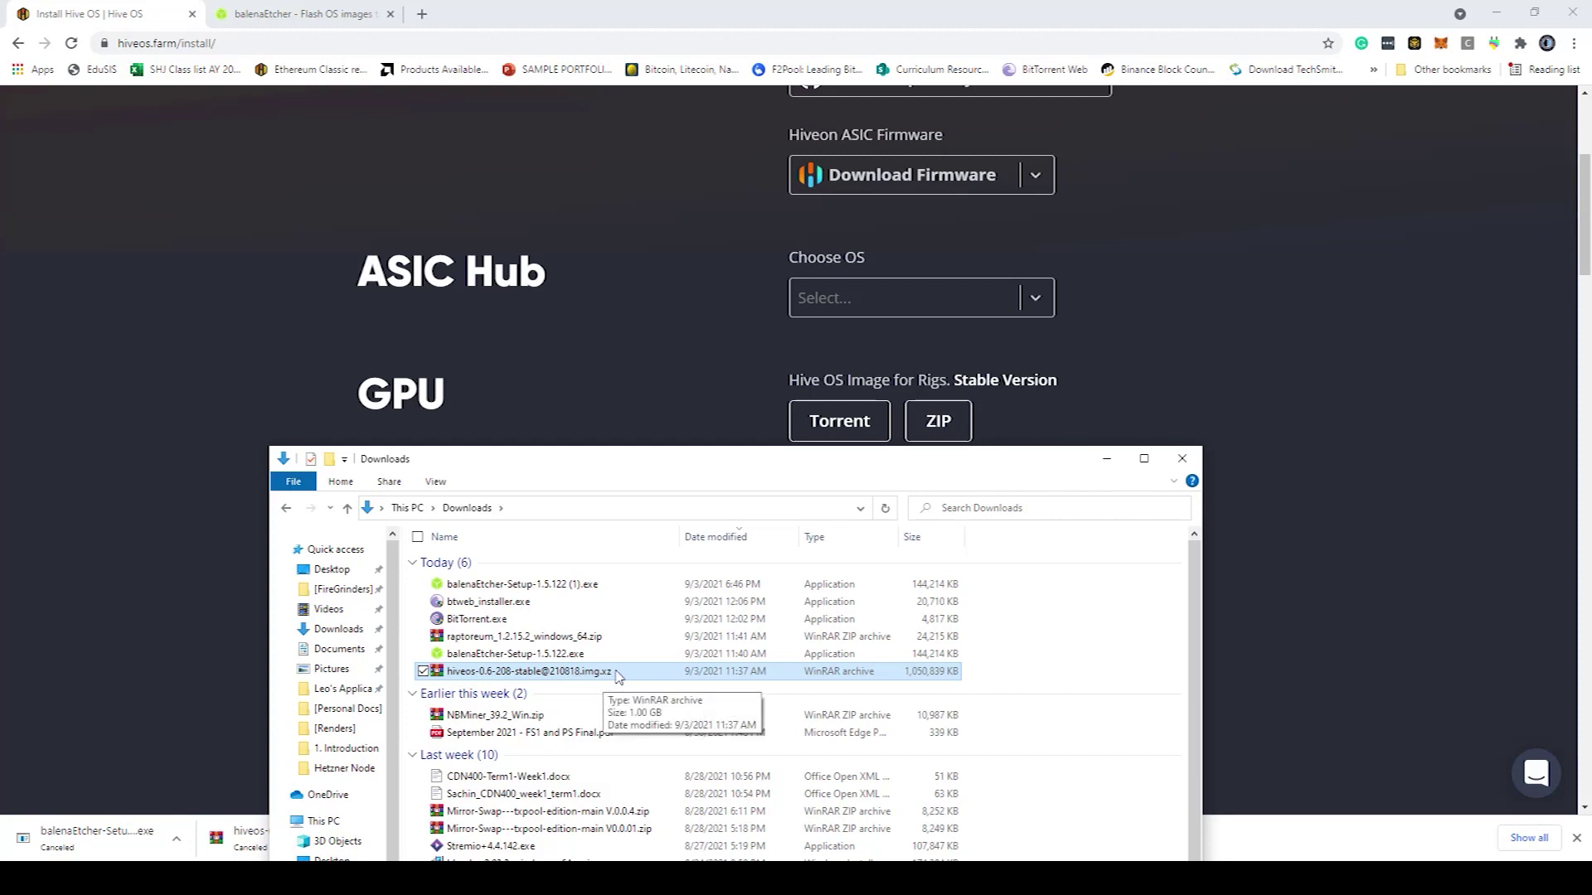
drag(739, 465, 1057, 123)
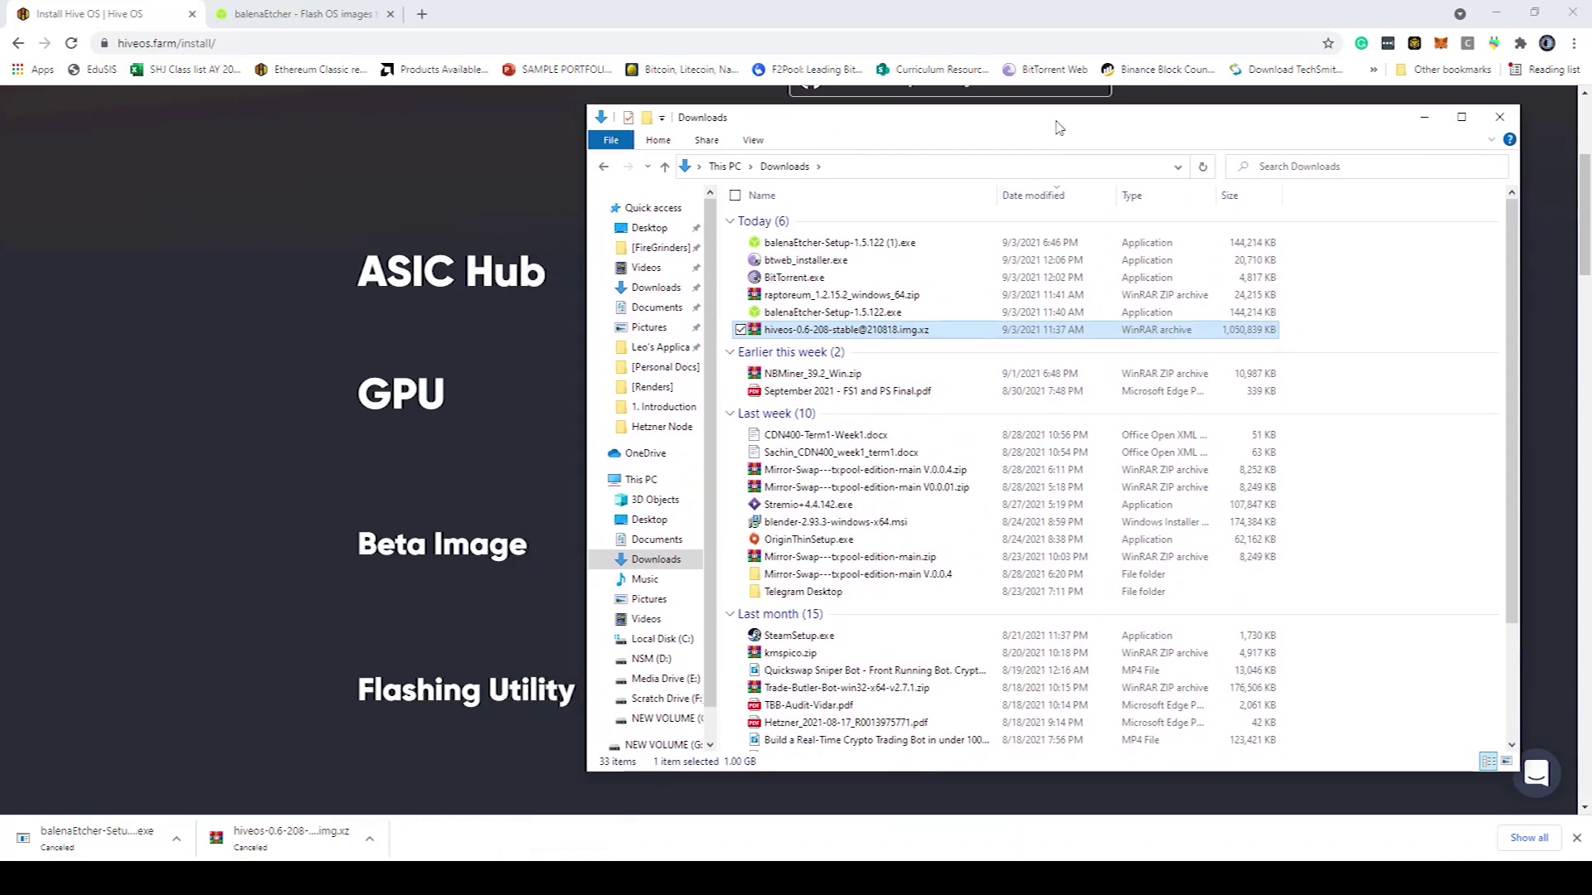
Step: Go to This PC and select the 7.43 GB NEW VOLUME (G:) drive
scroll(841, 485, down, 1)
scroll(655, 531, down, 1)
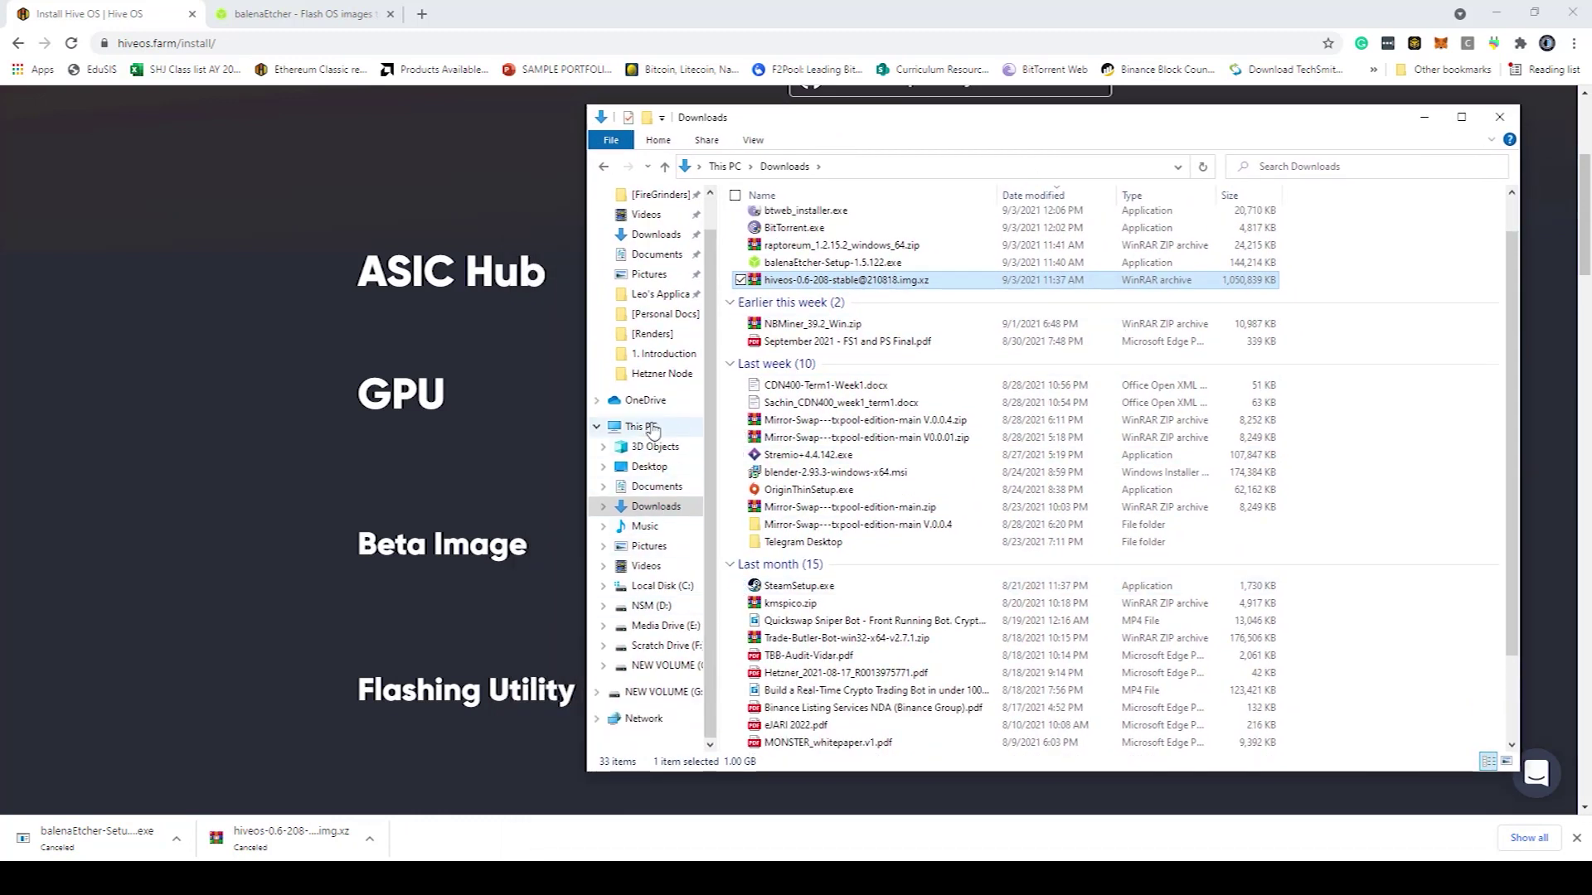
click(641, 426)
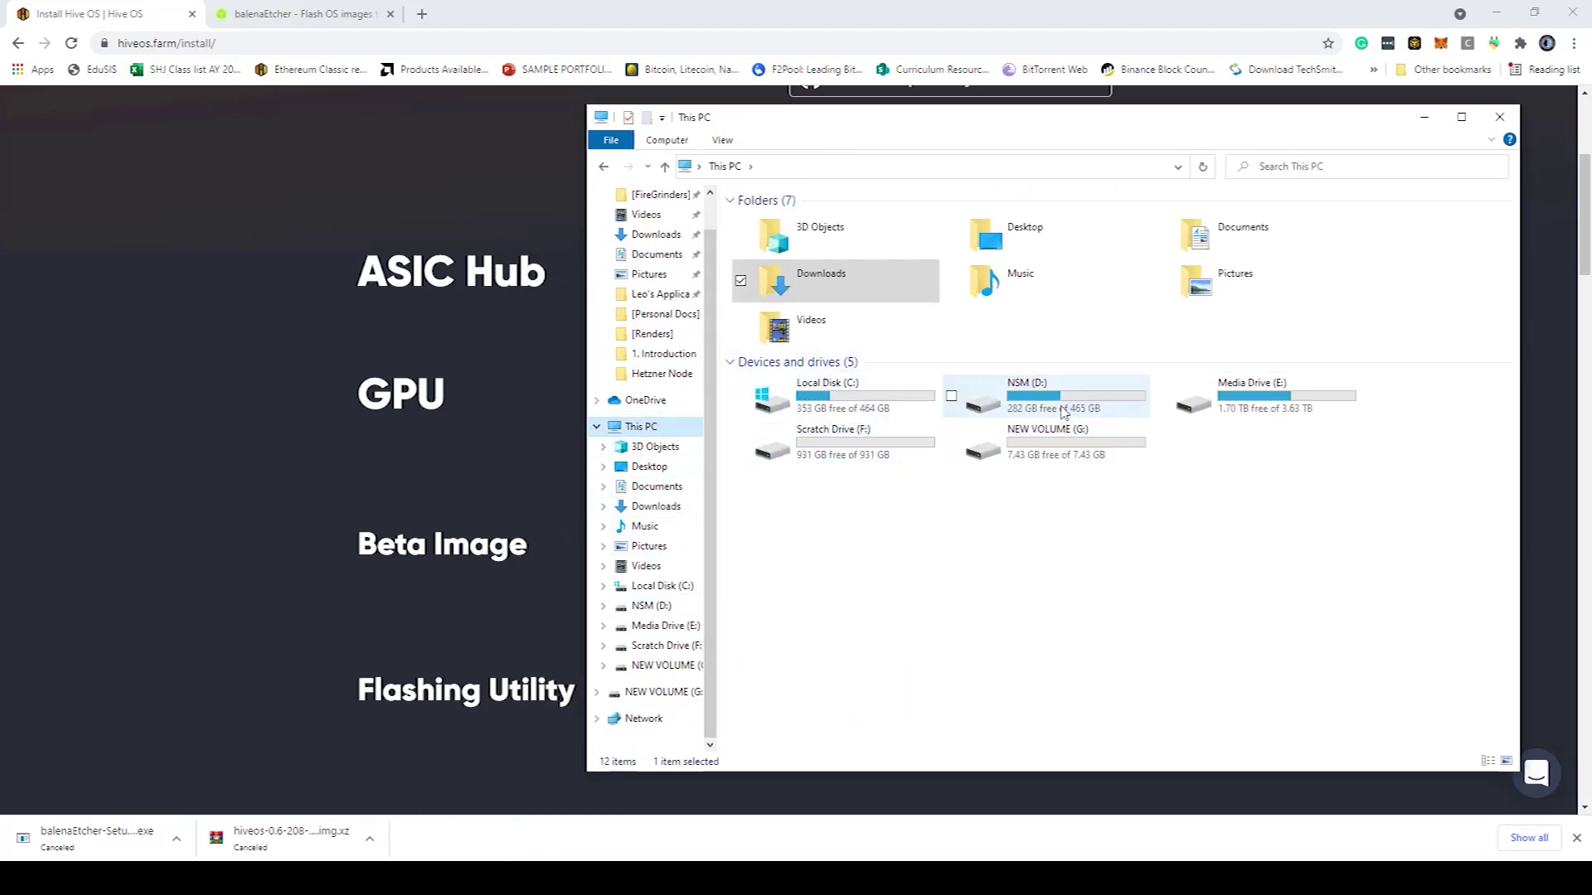
click(1074, 453)
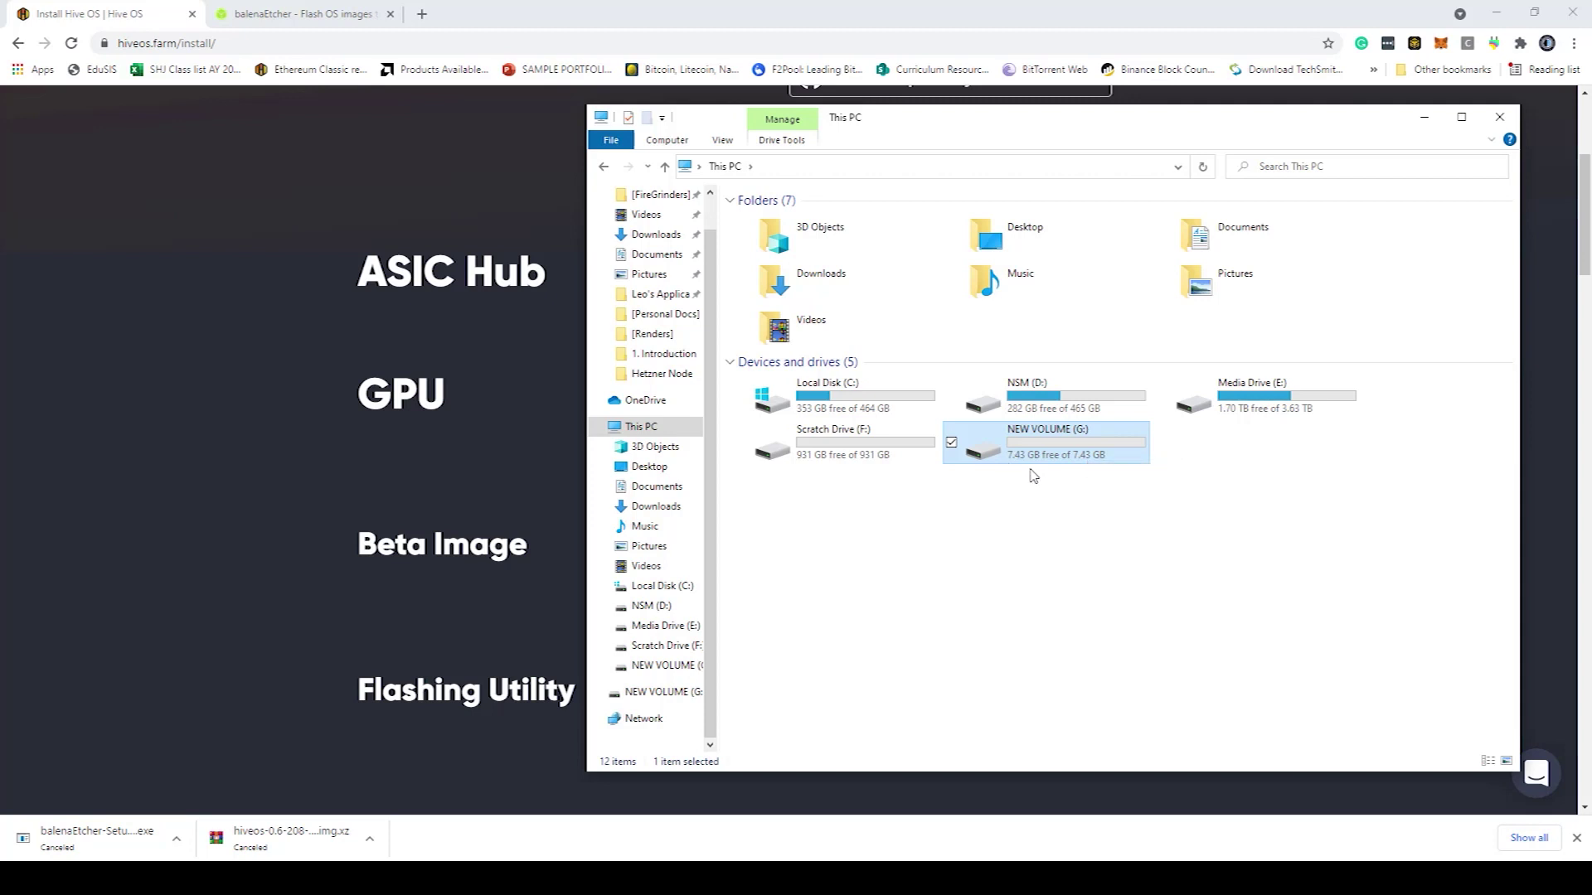
Step: Review the G: drive's Format options with Quick Format unticked, close without formatting, and minimize Explorer
mouse_move(1041, 462)
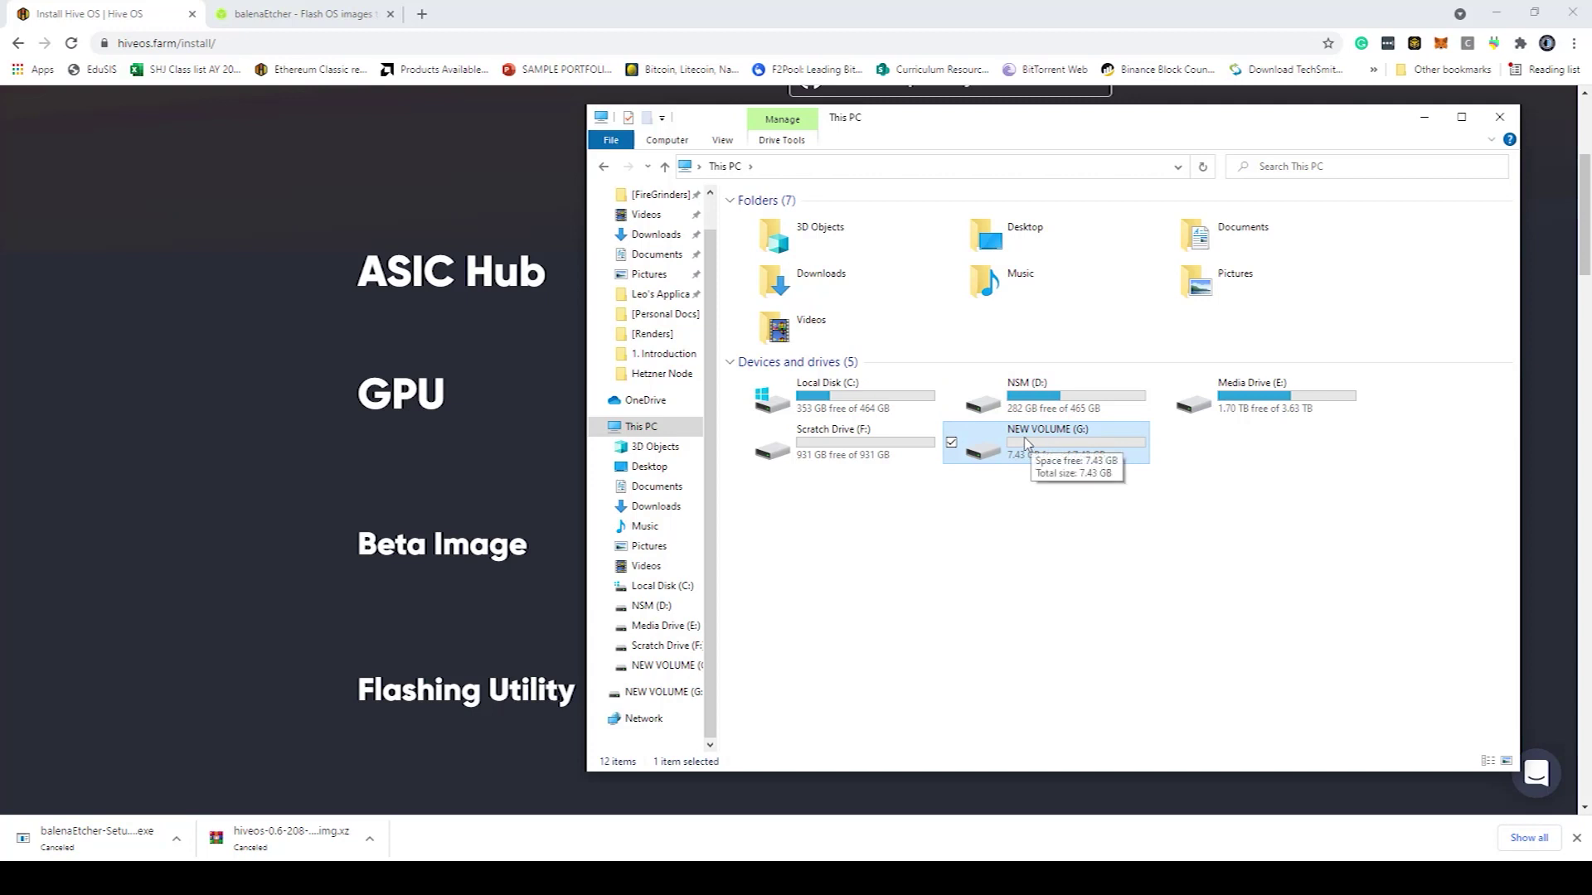
right_click(1026, 442)
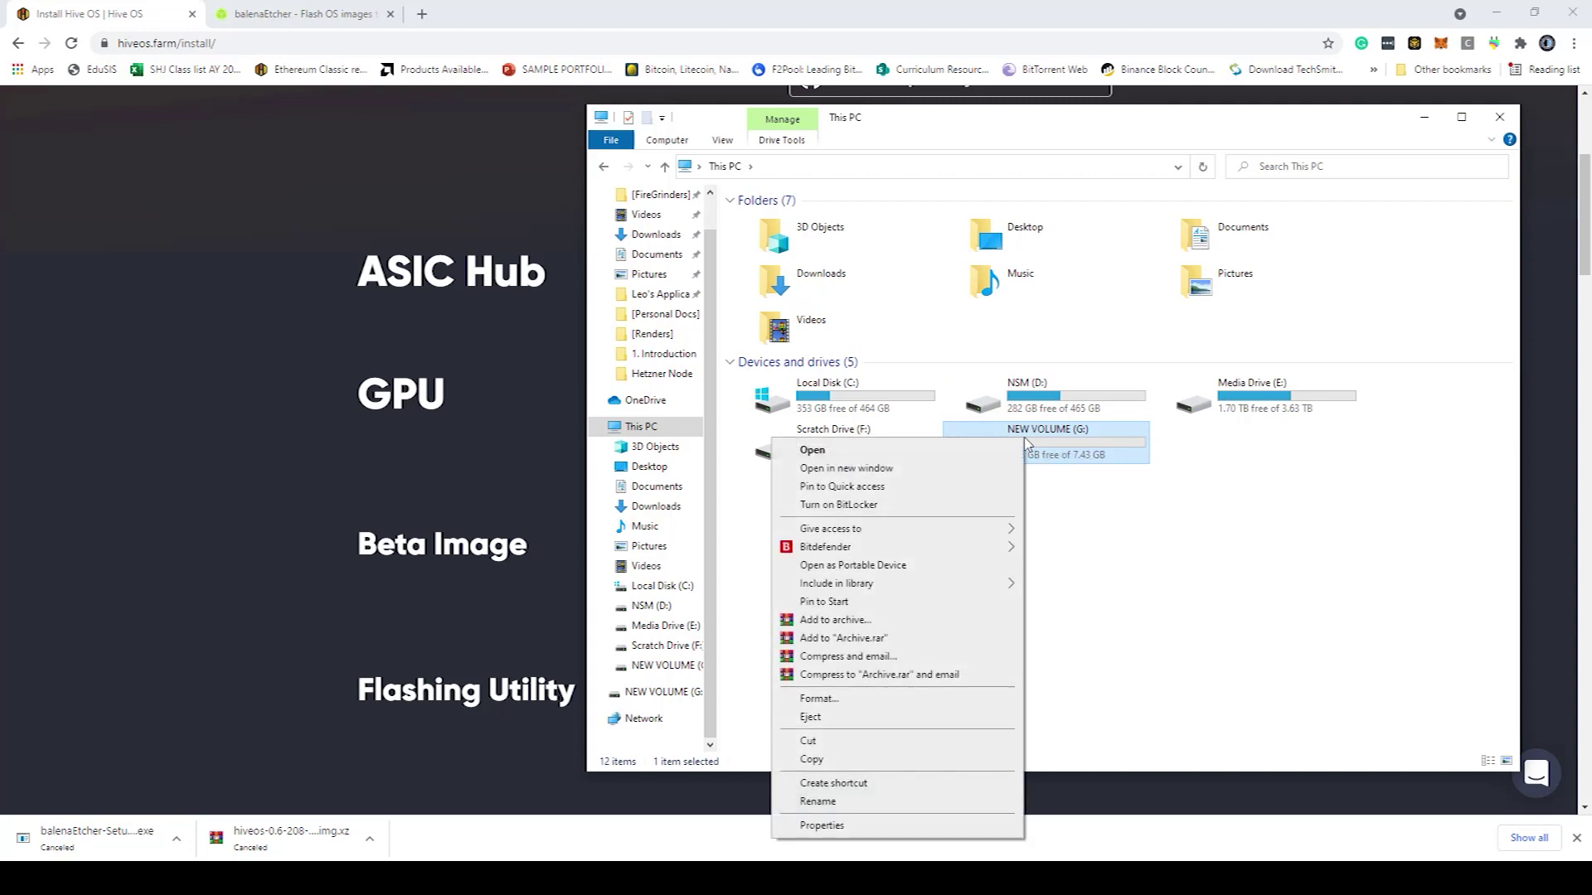
click(928, 705)
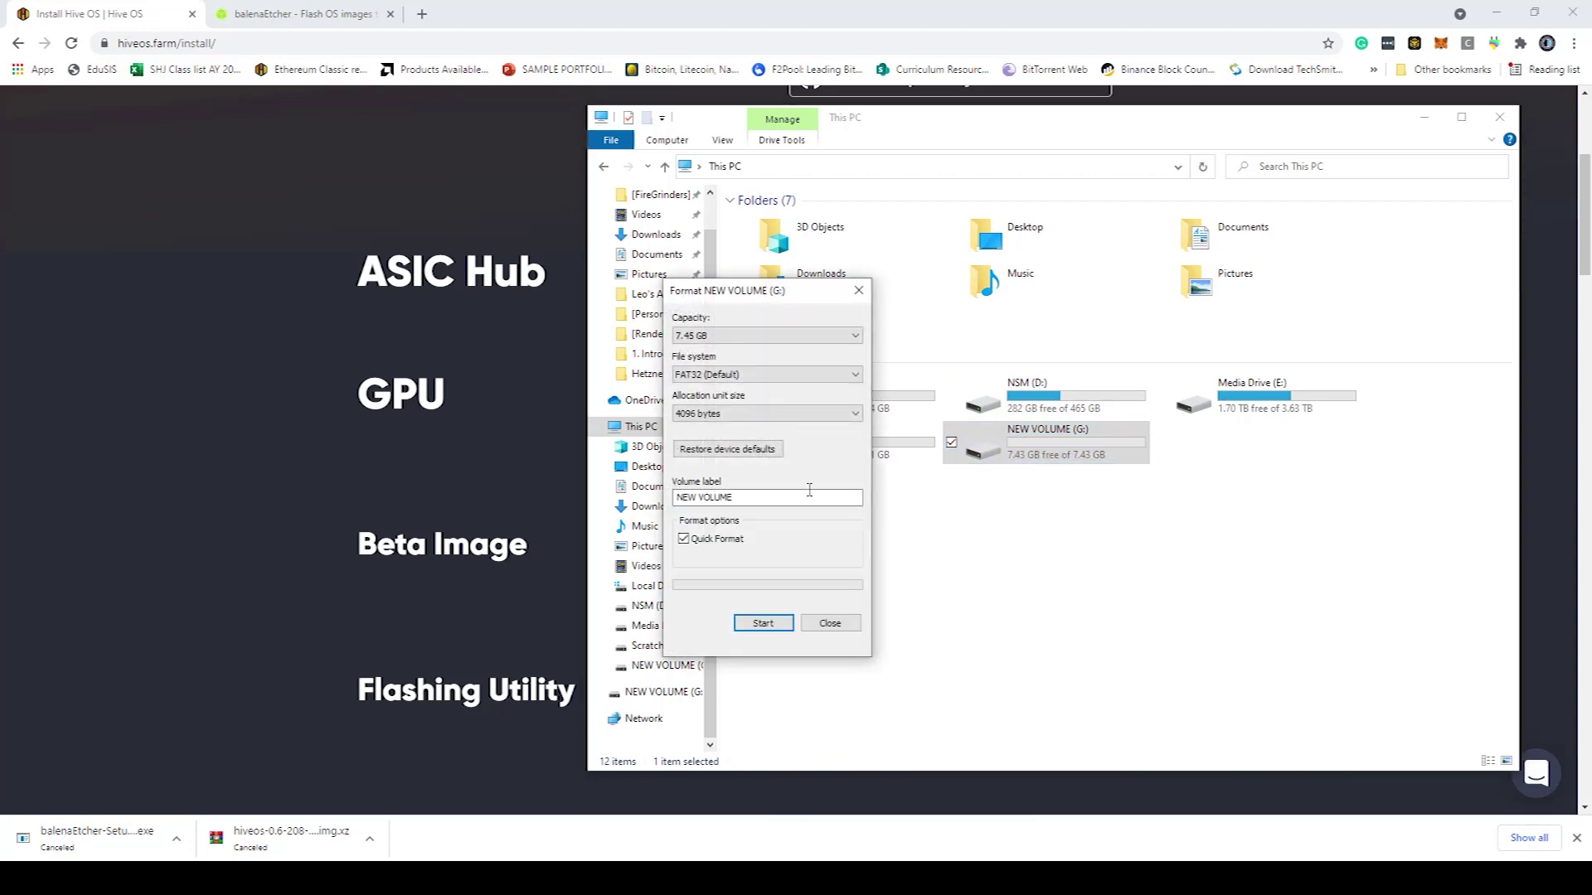
click(683, 540)
click(831, 624)
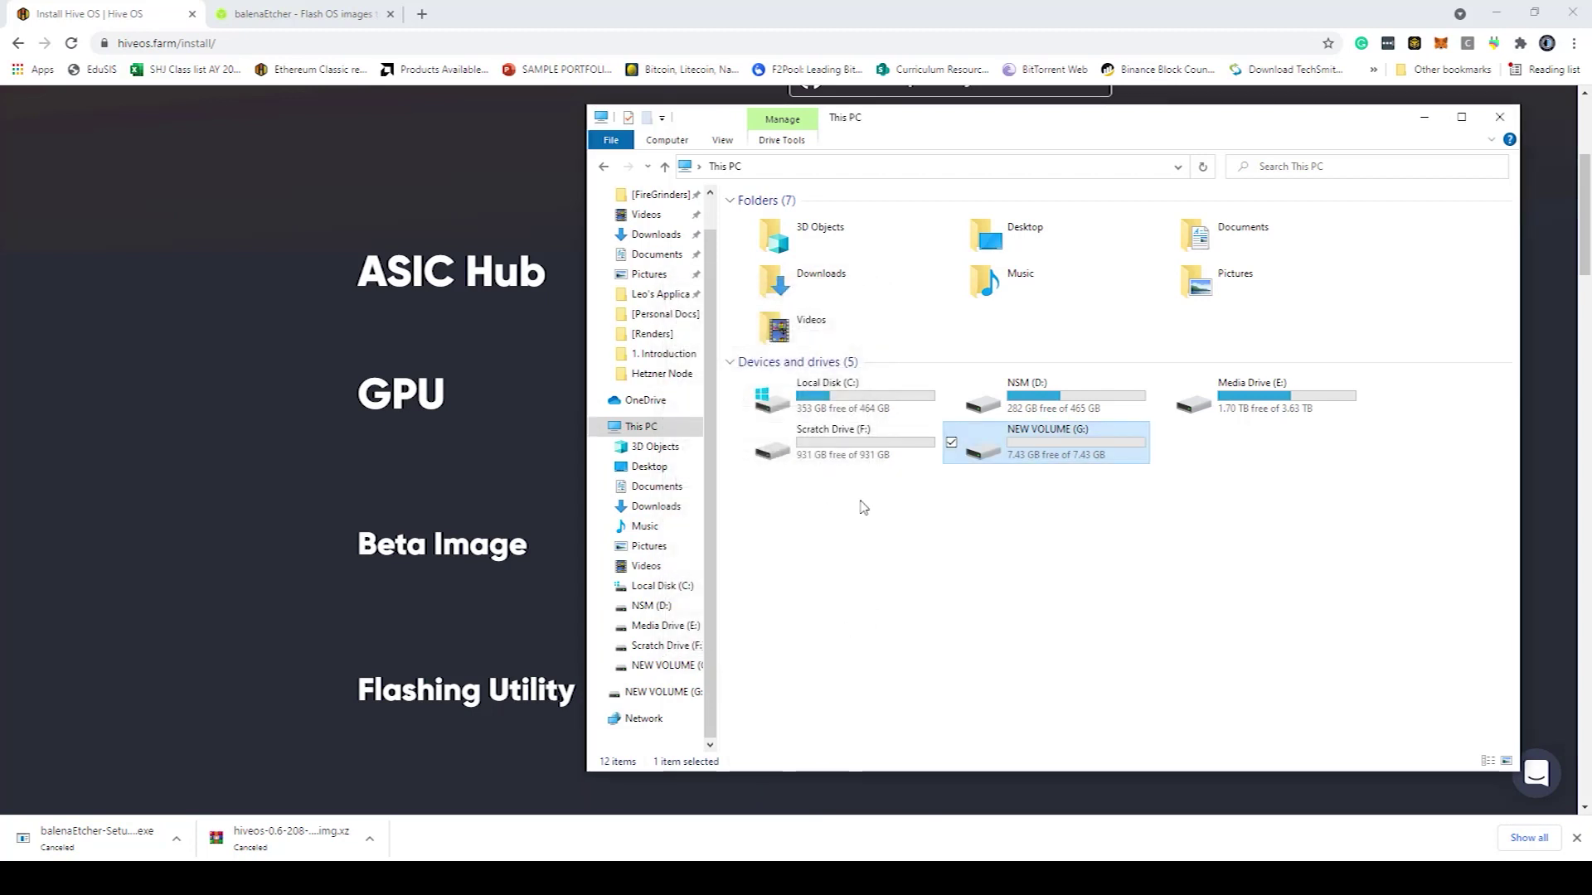
click(1425, 118)
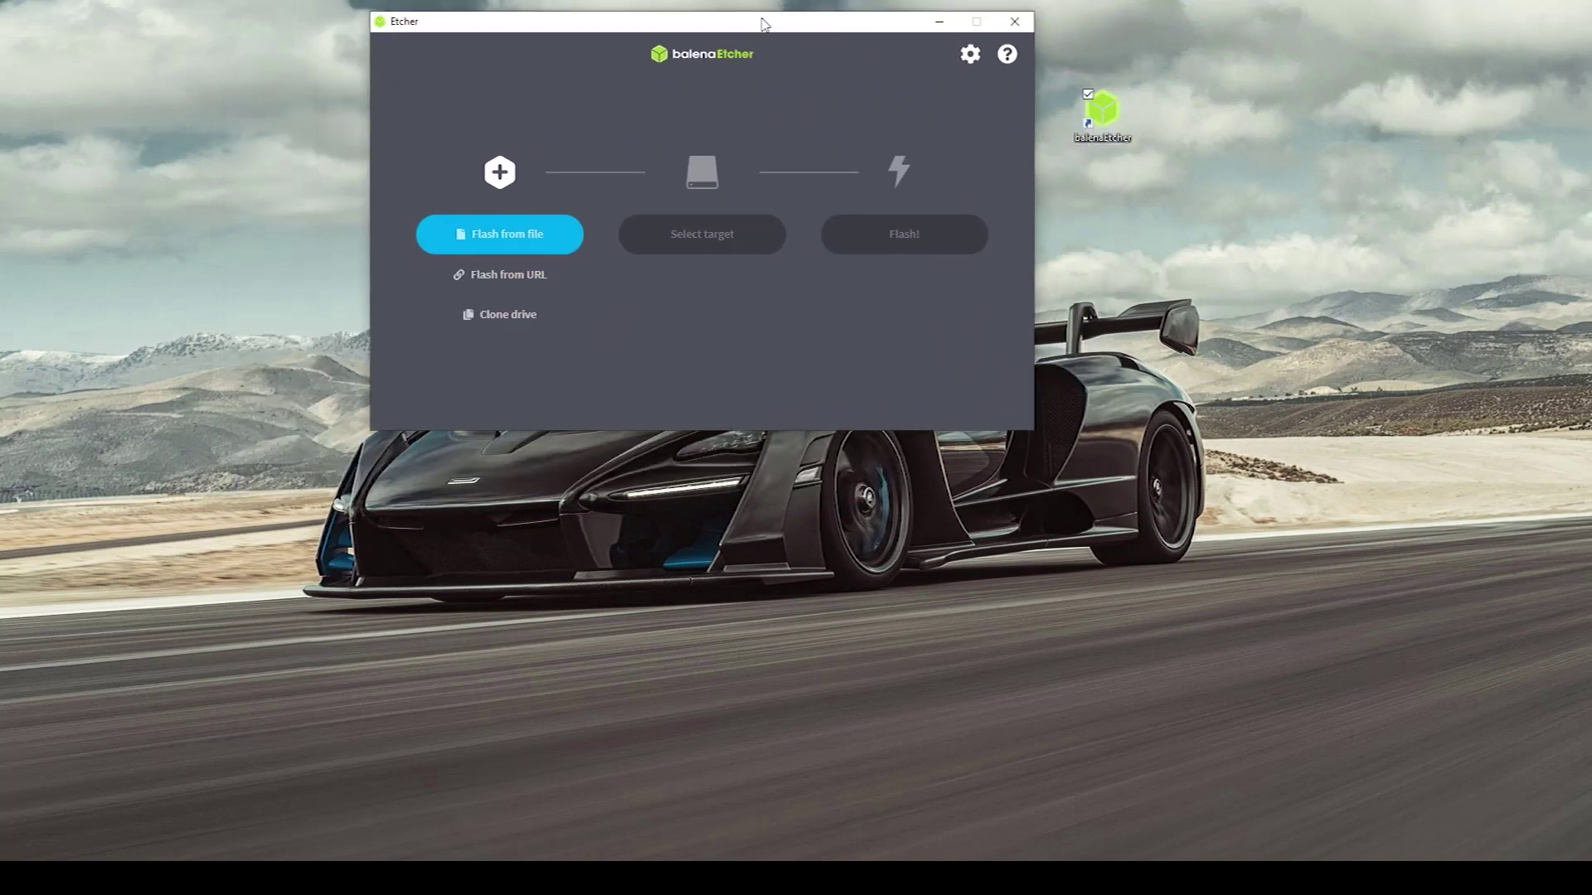
drag(760, 24, 761, 40)
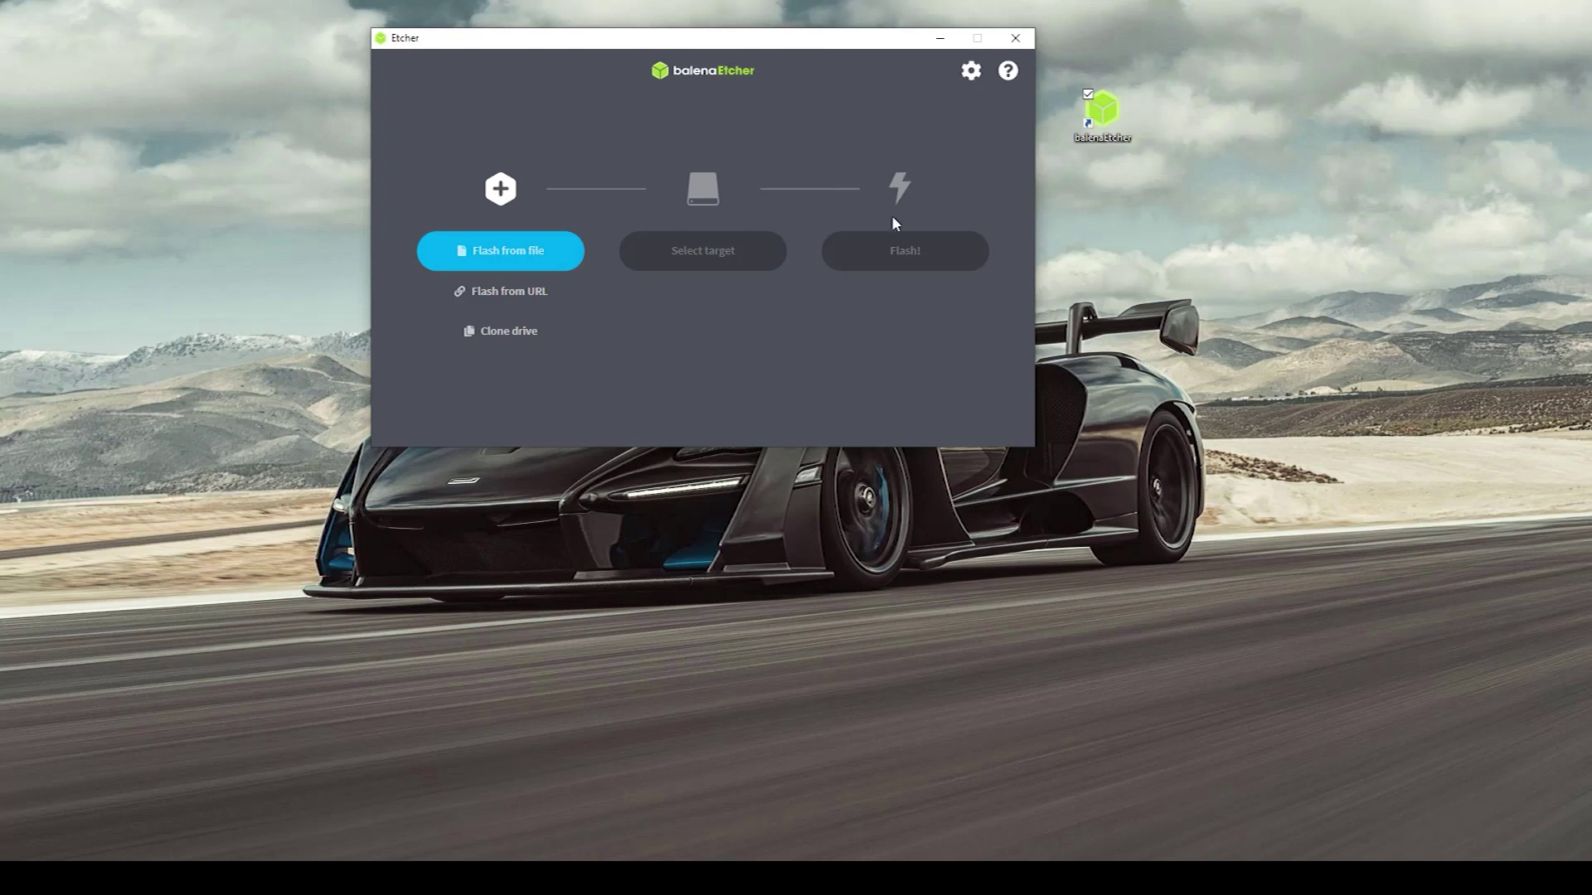
click(488, 252)
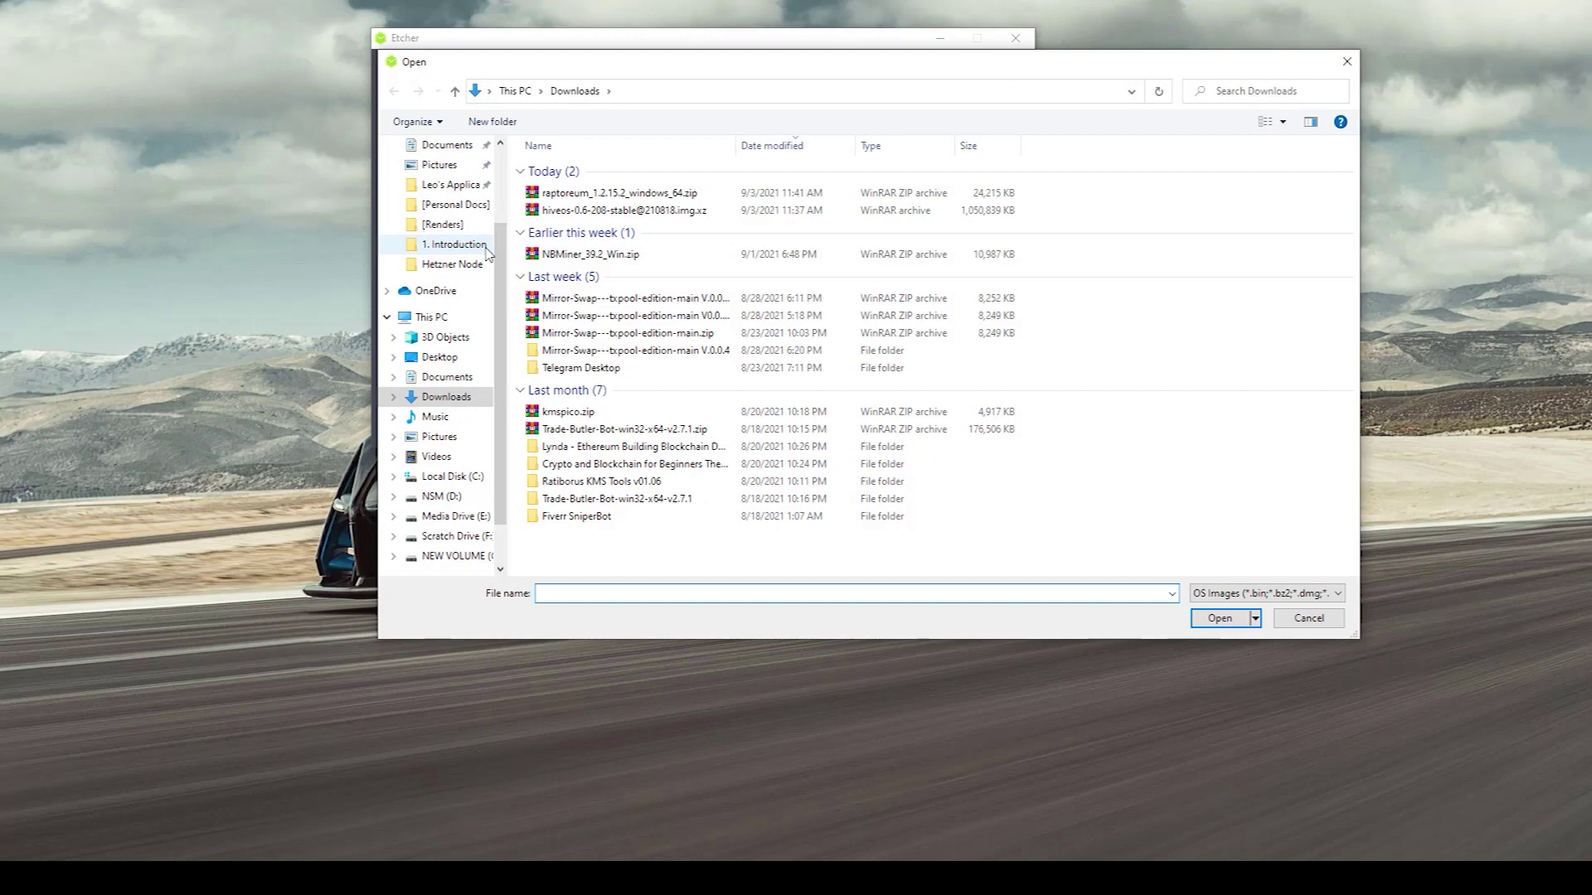
click(645, 214)
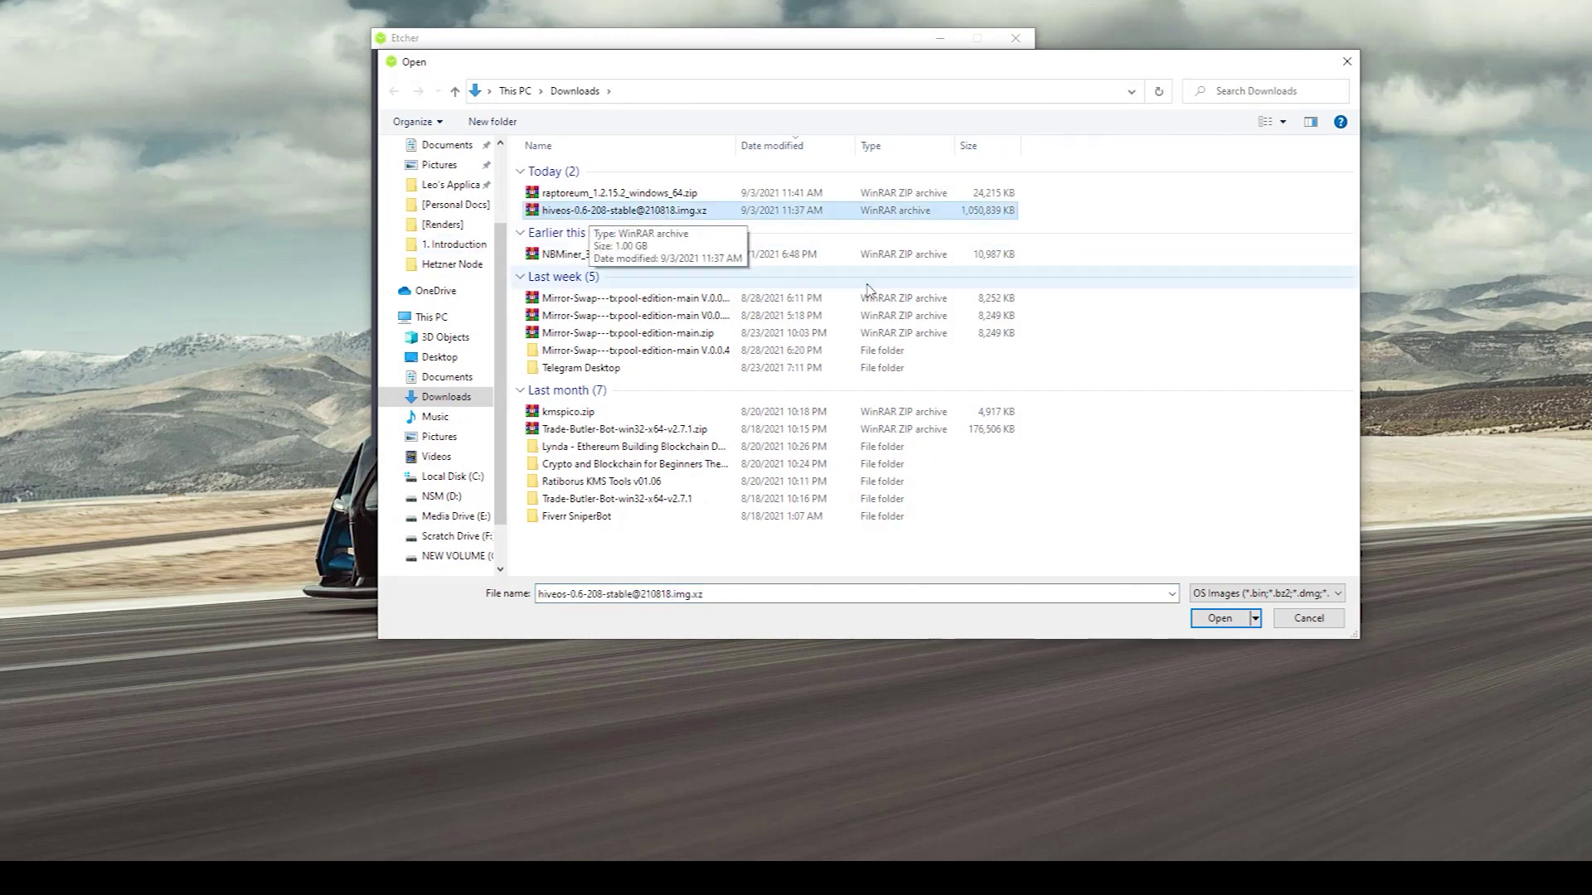
click(1223, 620)
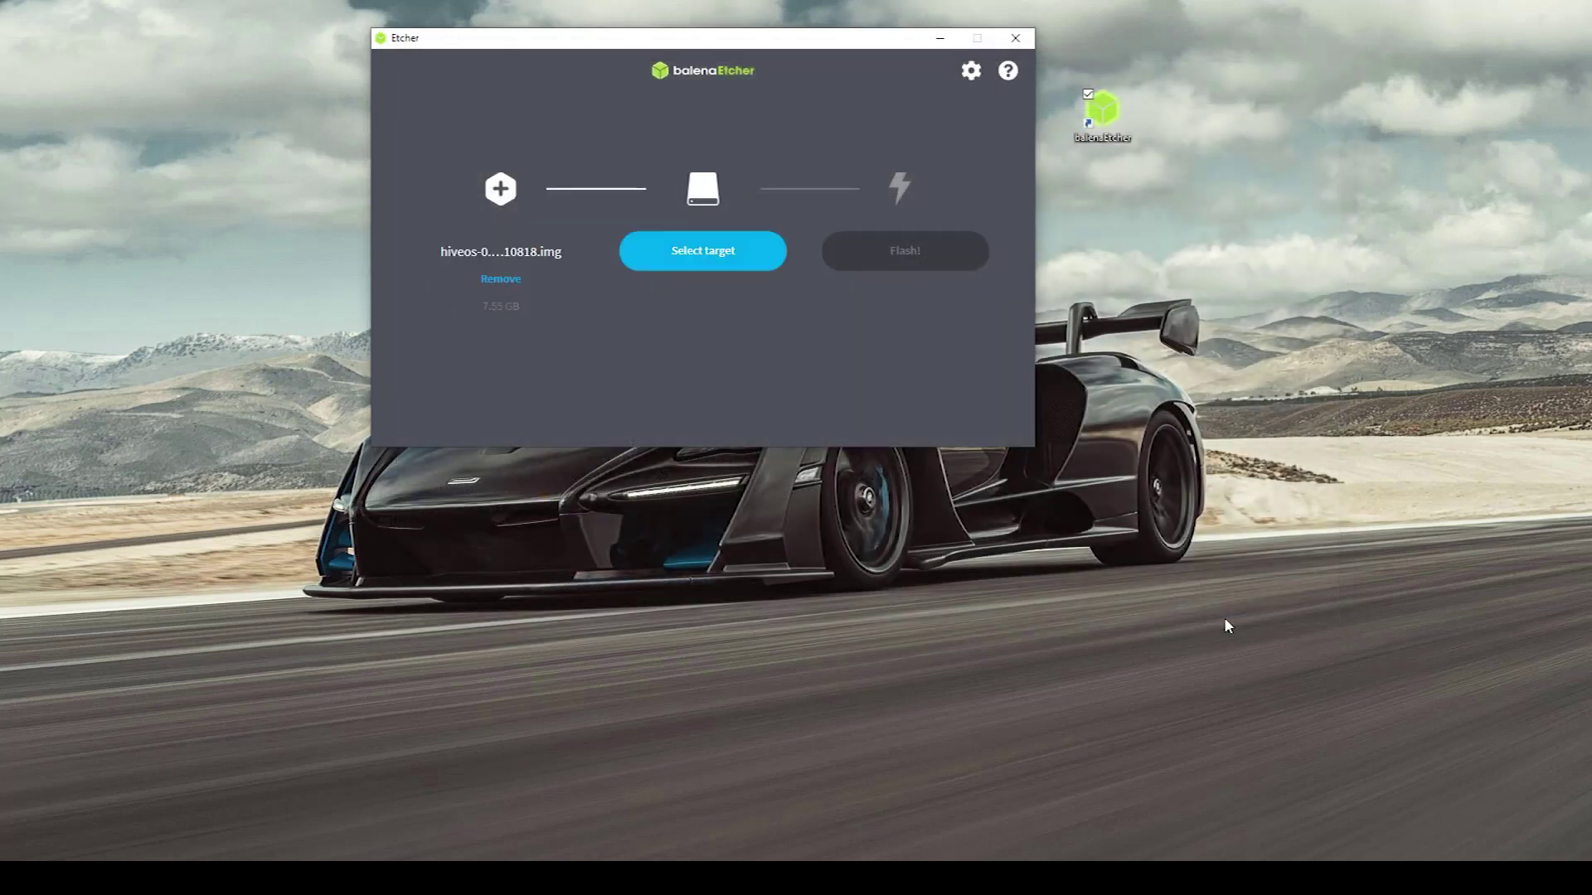
Step: Set the 8 GB SanDisk Cruzer Blade USB drive as the flash target
click(663, 250)
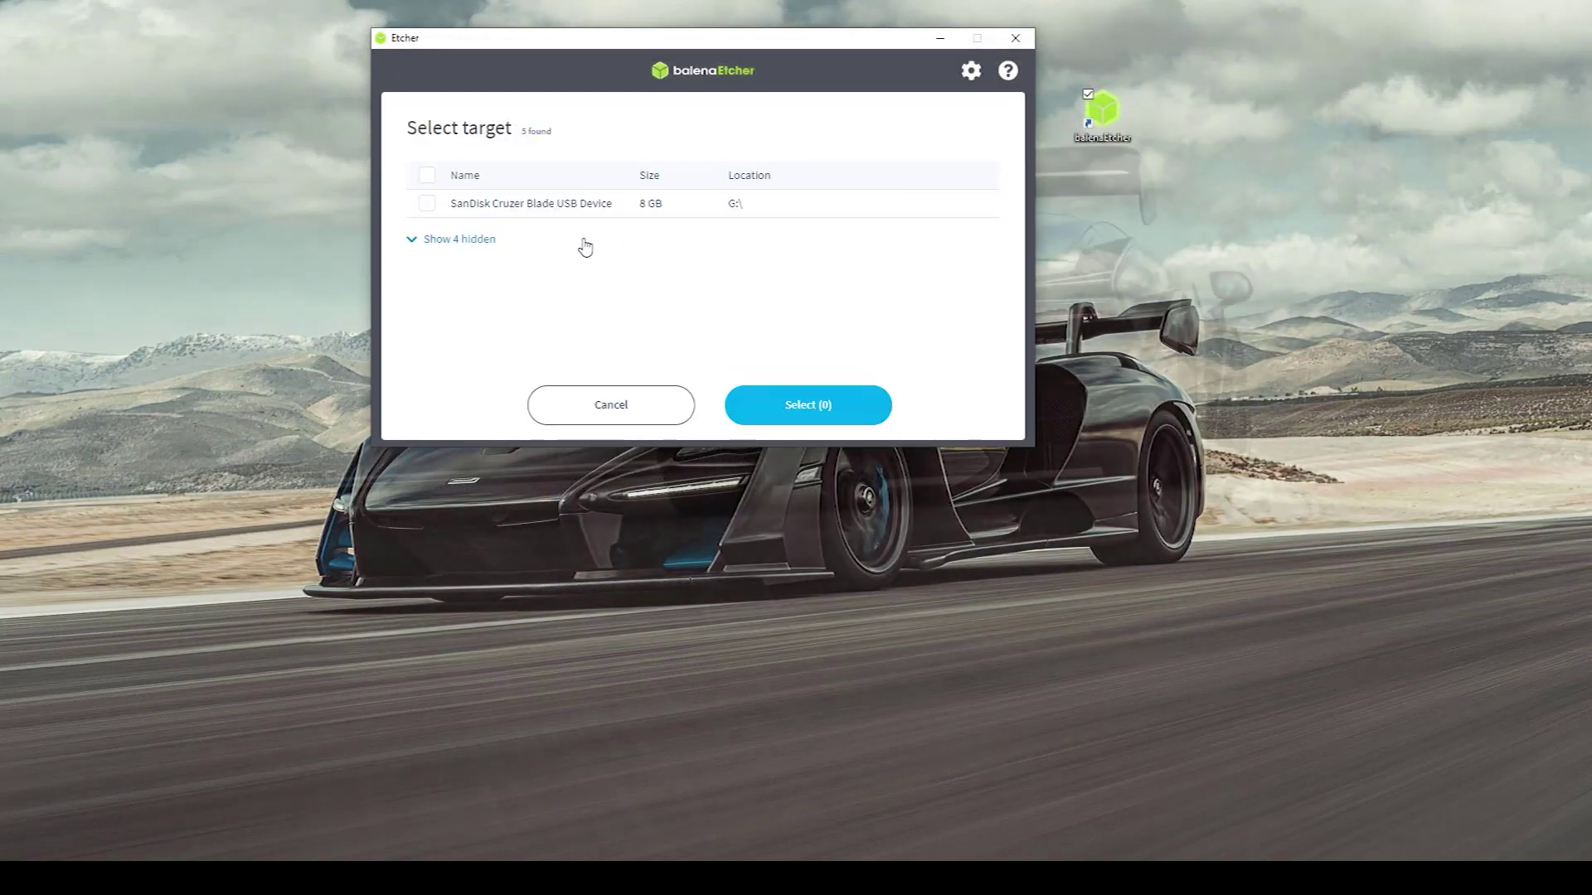
click(515, 206)
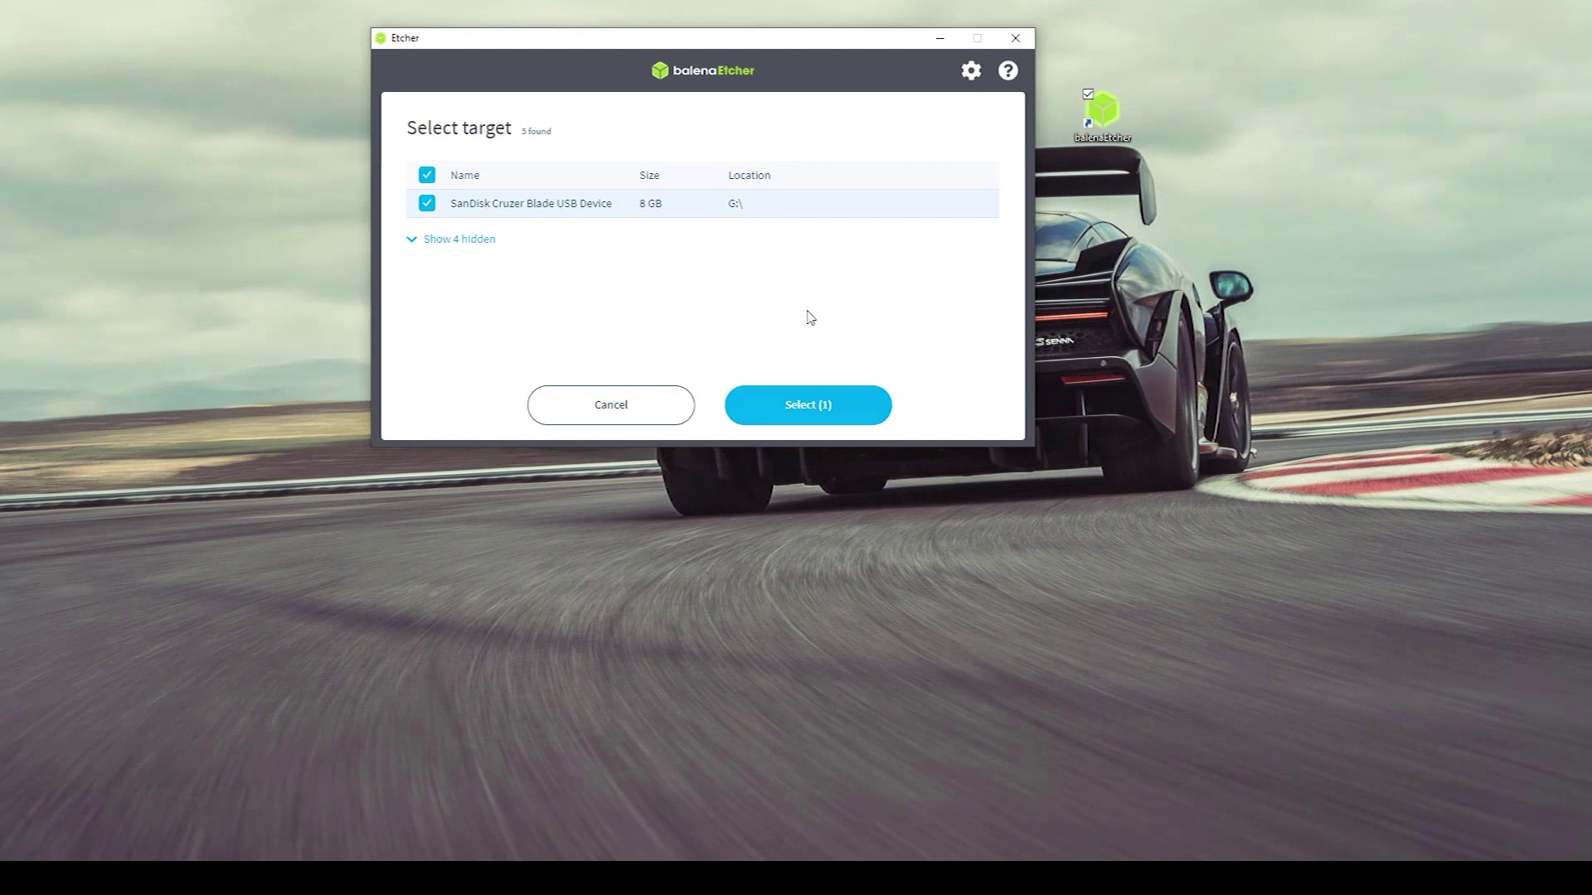
click(810, 404)
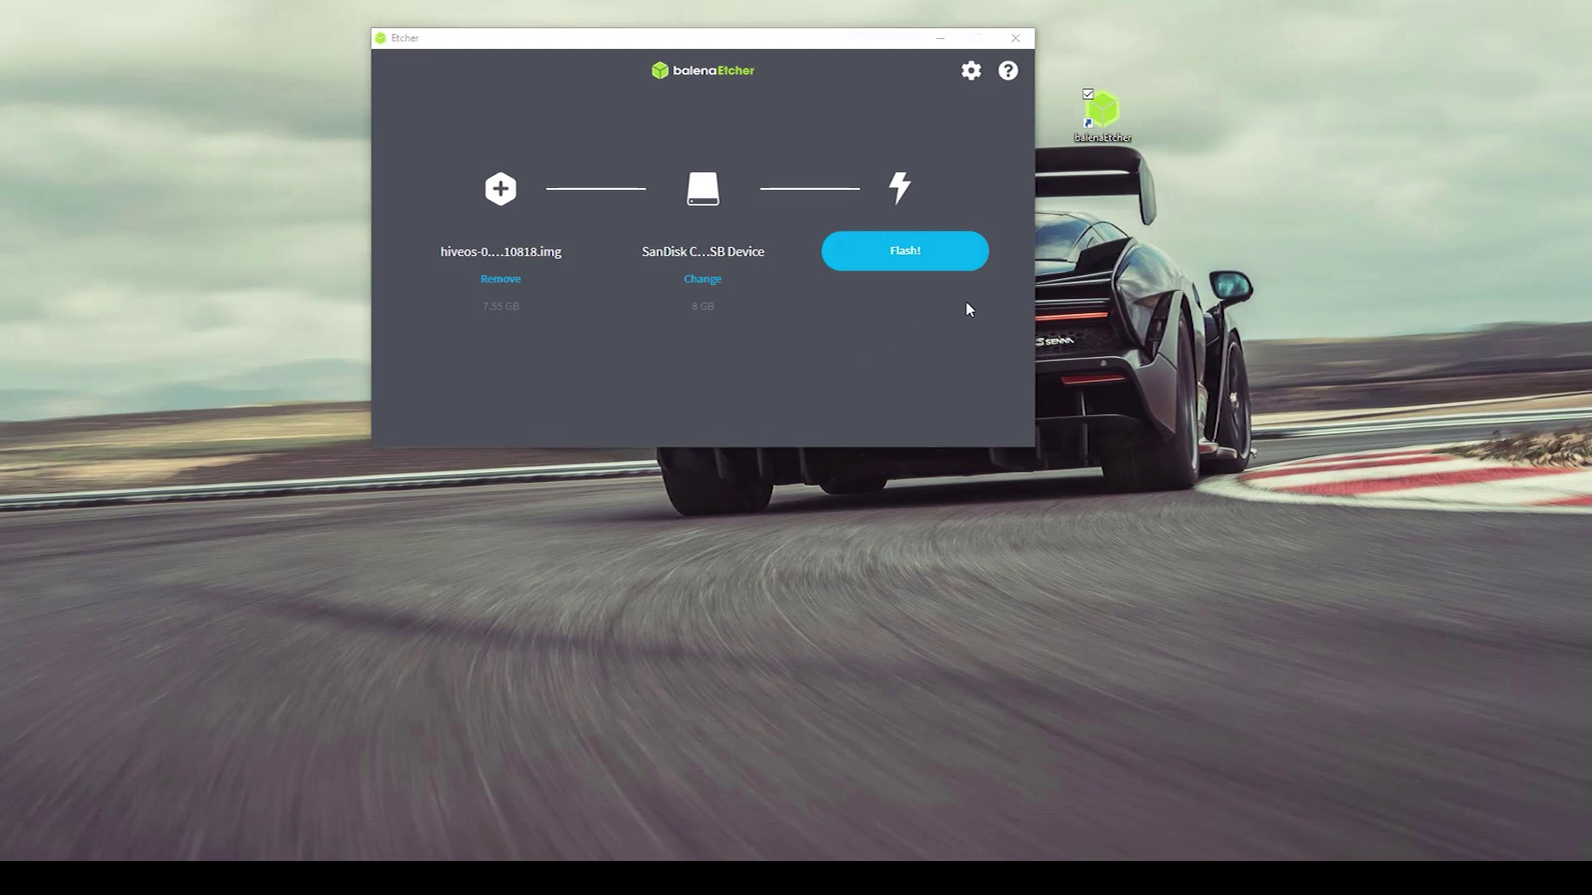
Step: Open Task Manager's Performance view on the right, enlarged beside Etcher on the left
key(ctrl+shift+Escape)
drag(1218, 257, 1329, 69)
drag(757, 42, 473, 40)
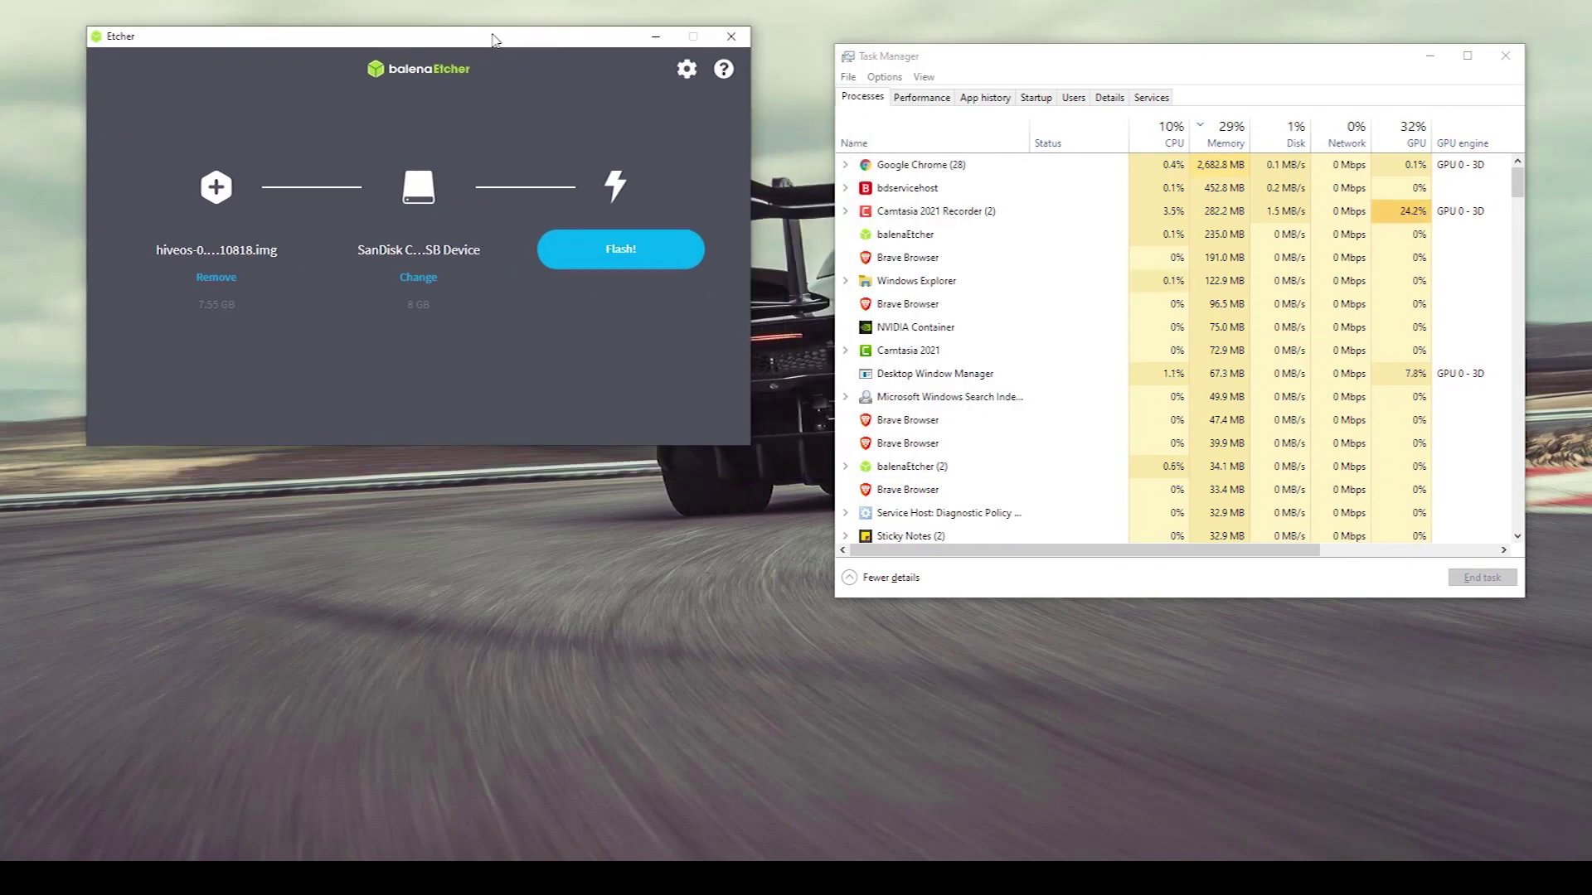
click(923, 100)
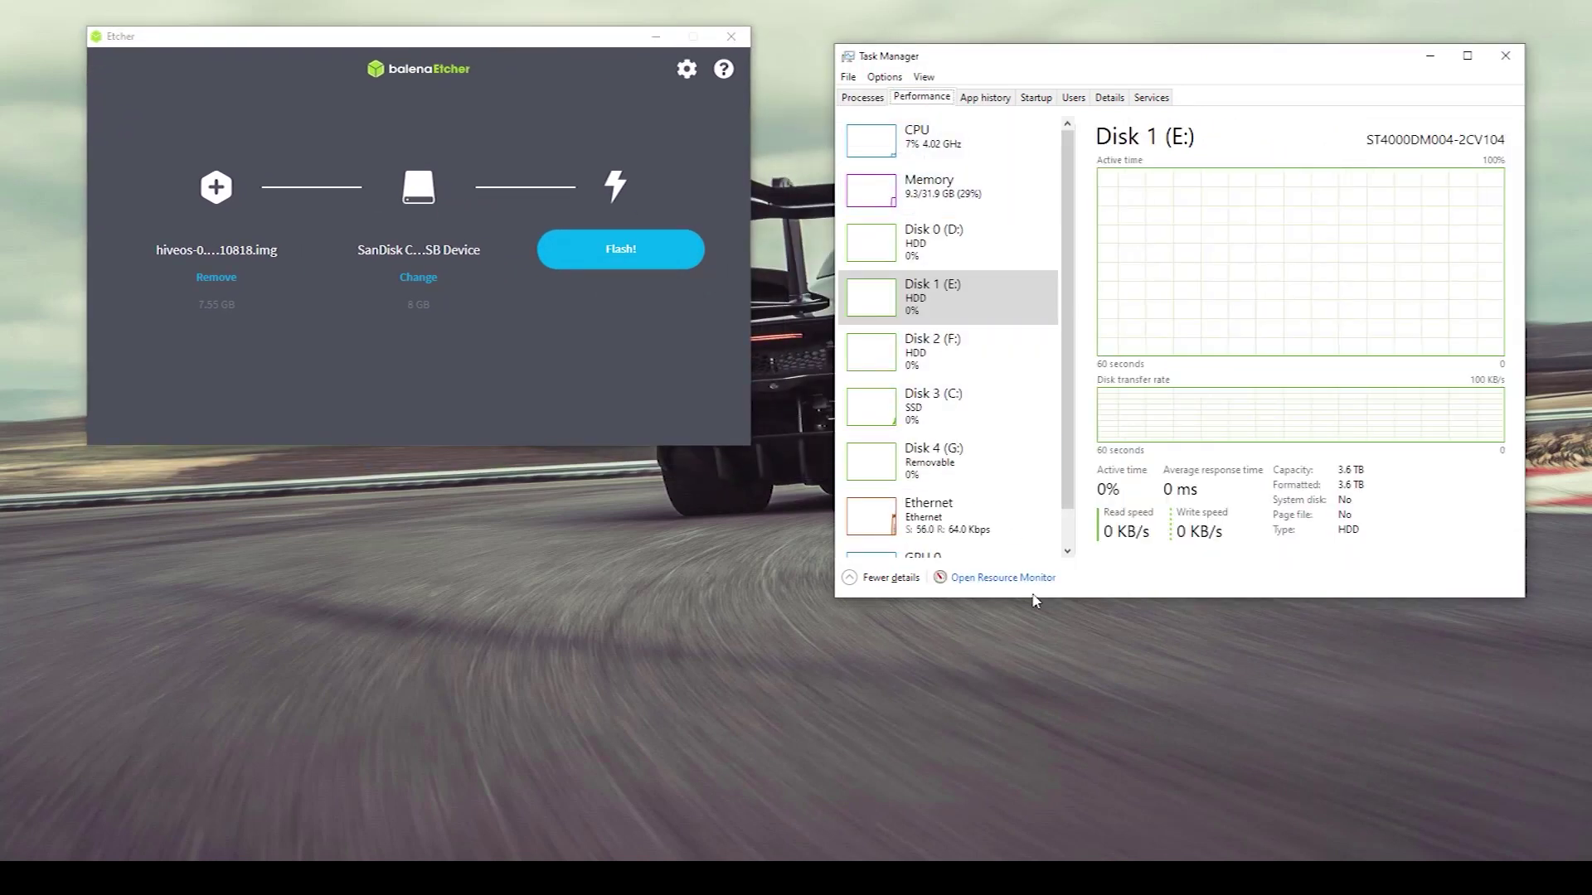
drag(1034, 597, 1041, 674)
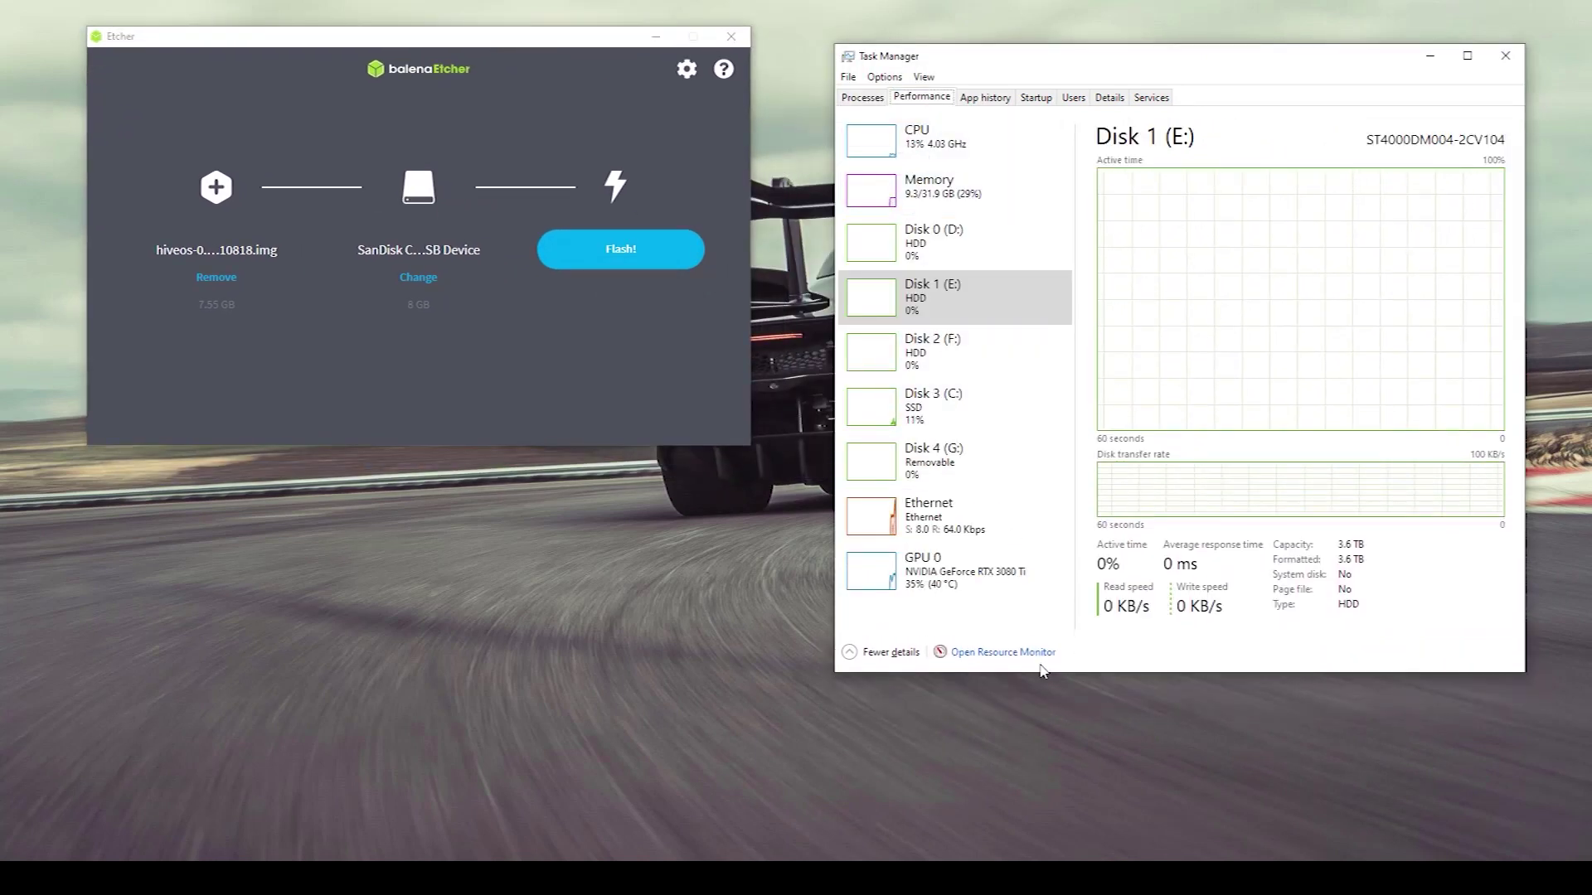
Step: Check the GPU 0 and CPU graphs, then flash the Hive OS image to the USB drive
click(977, 580)
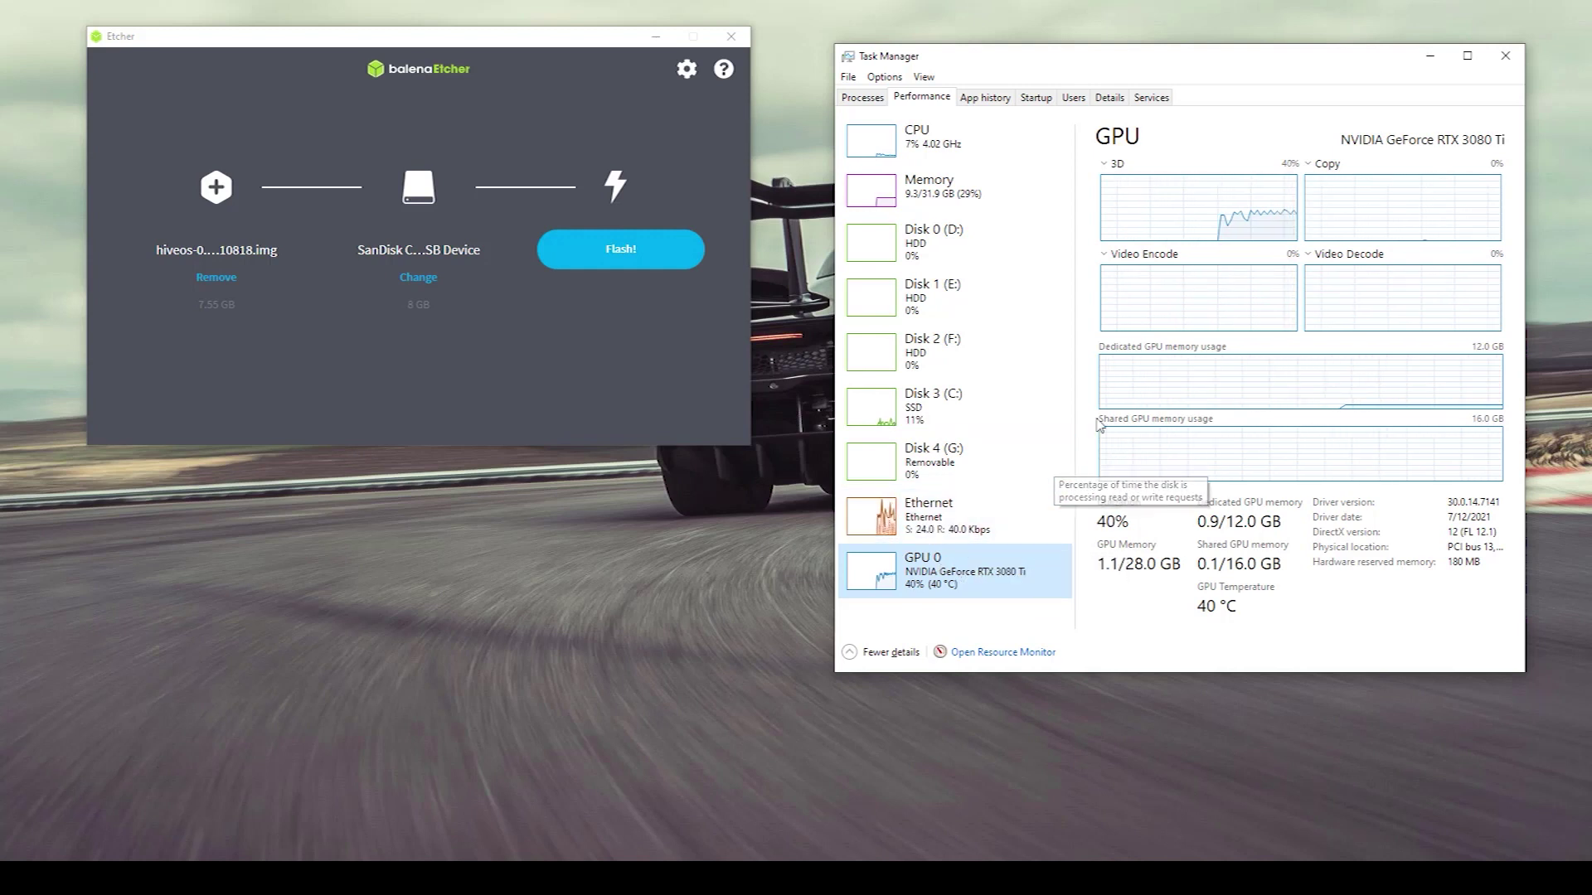
click(995, 167)
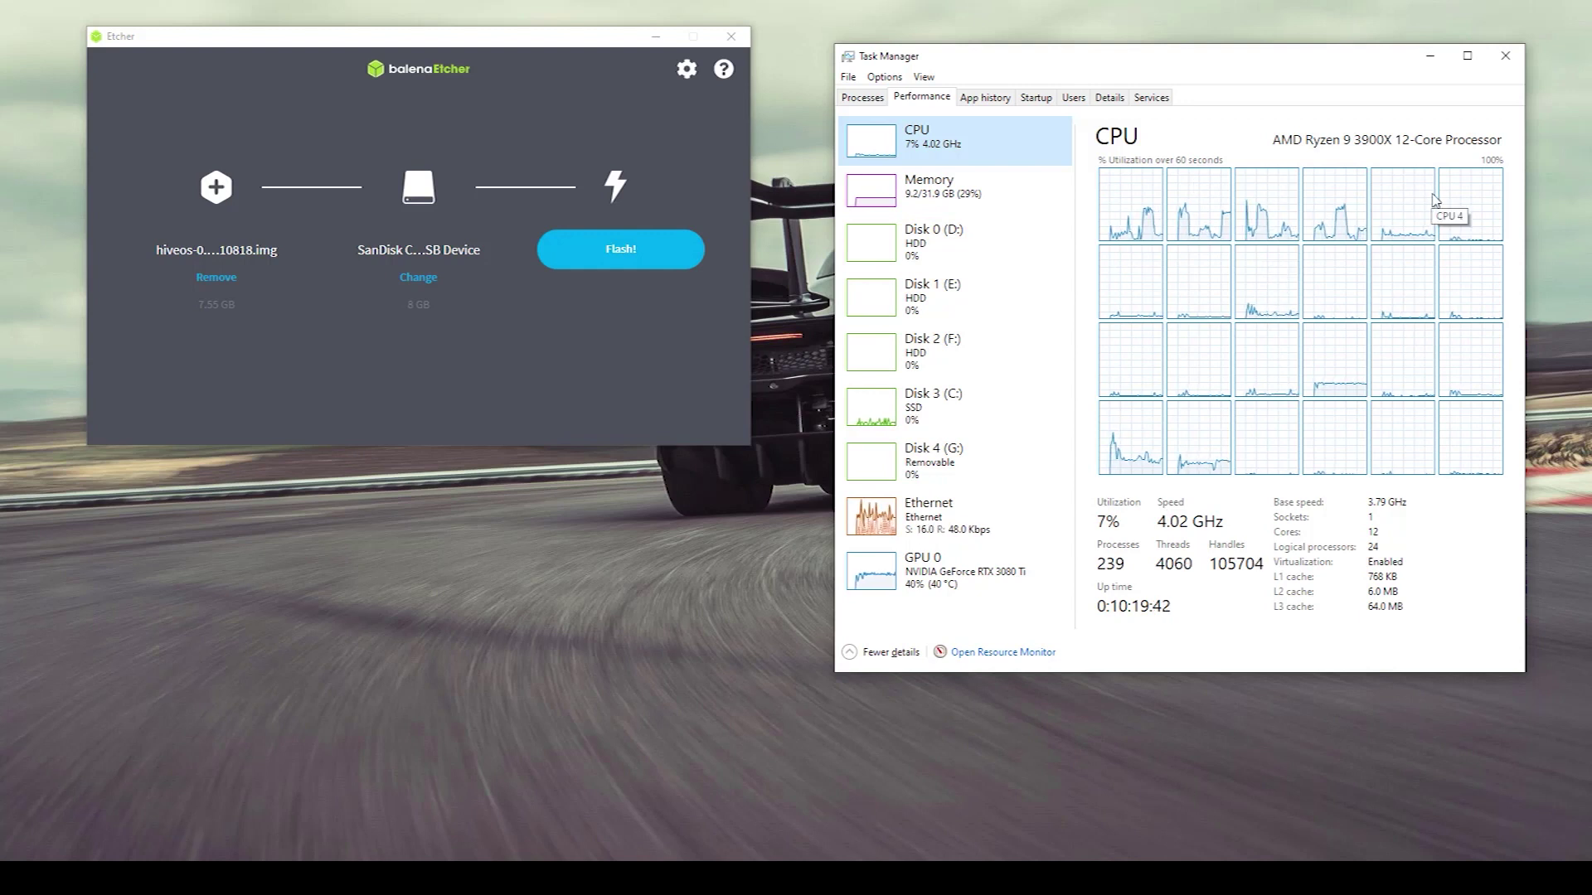
click(987, 579)
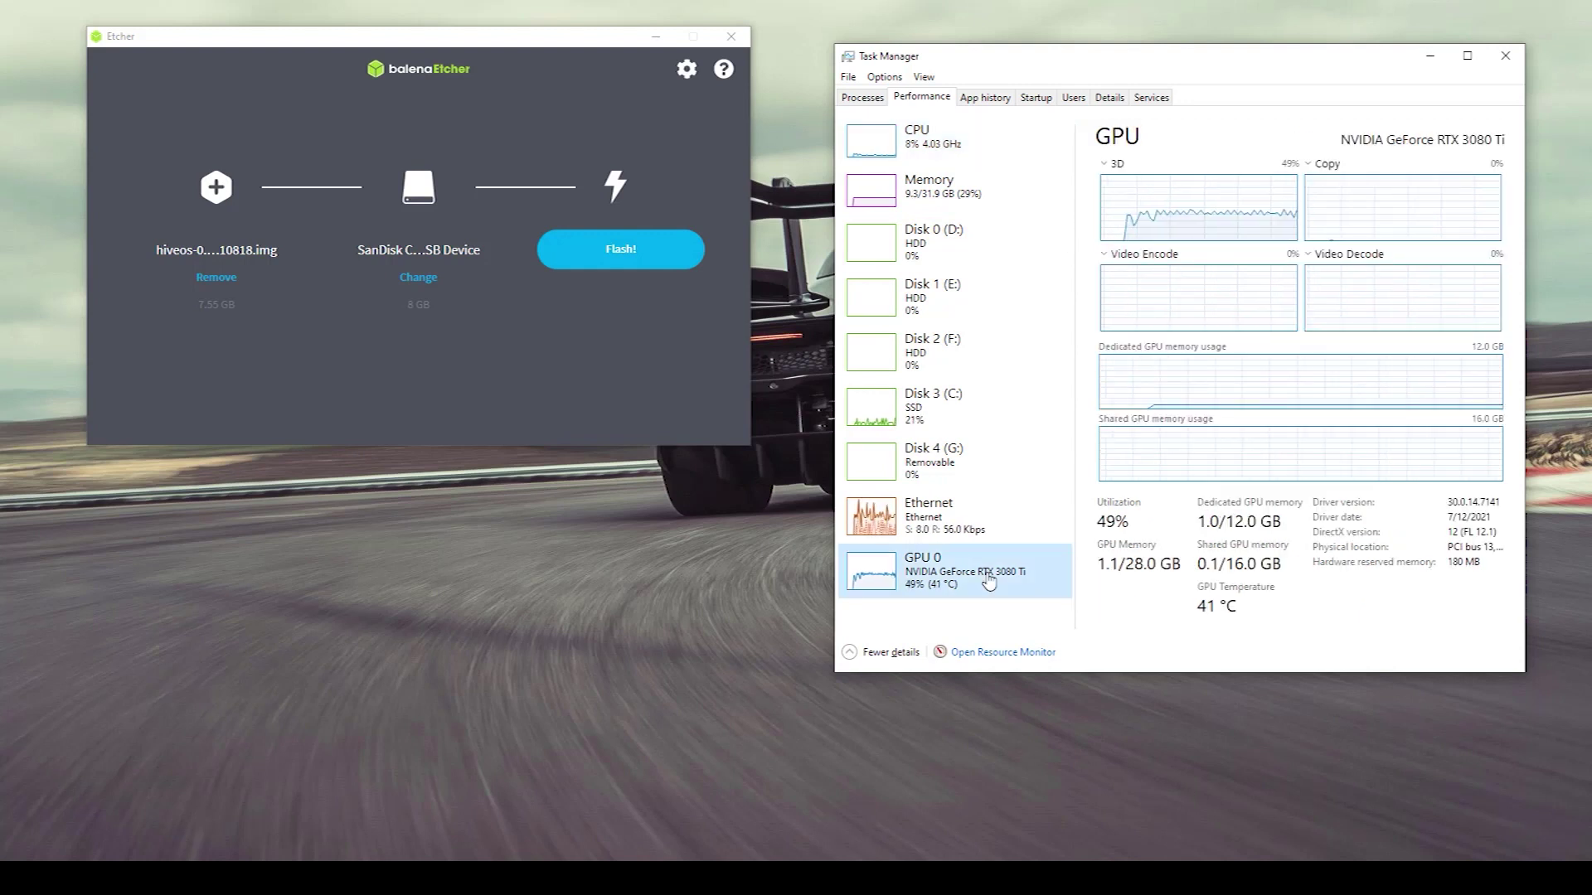
click(620, 249)
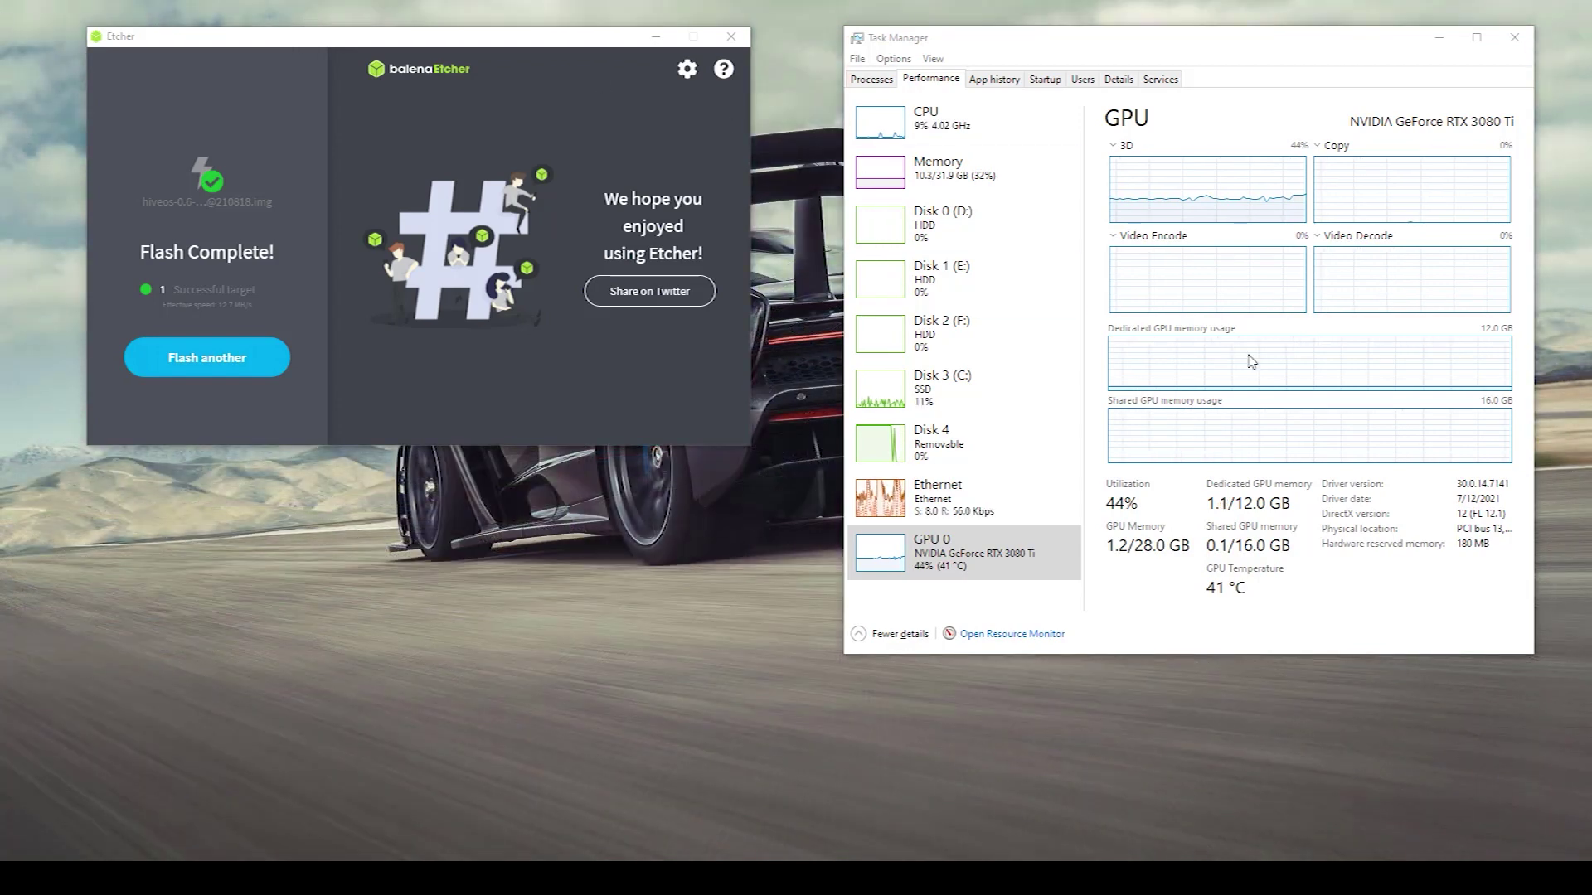
Step: Once Etcher shows Flash Complete, close Task Manager and balenaEtcher
drag(332, 49, 371, 51)
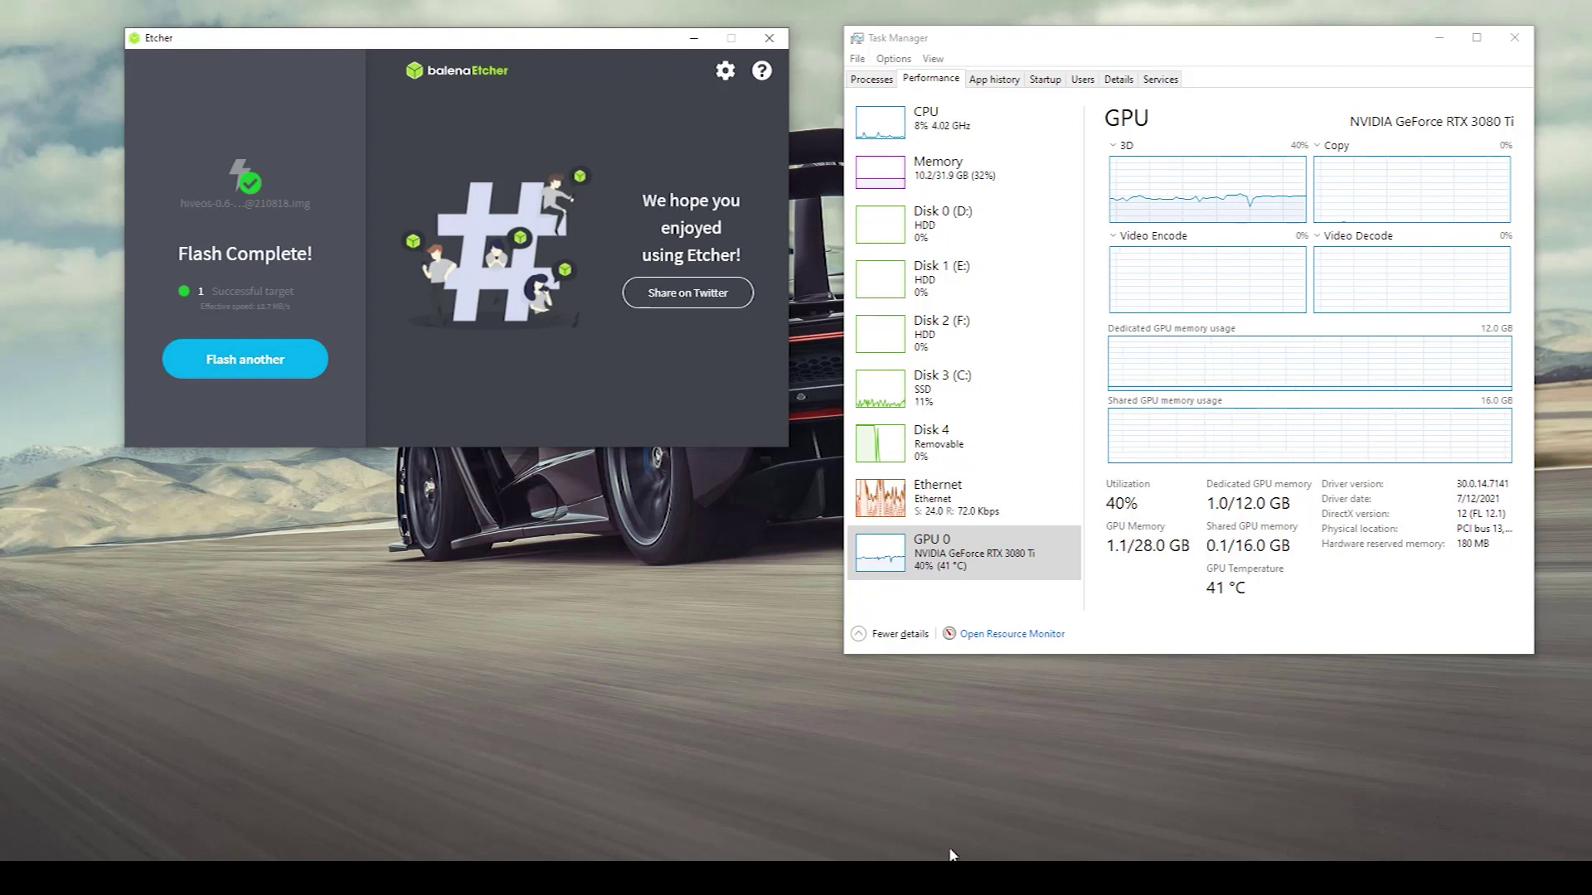
click(953, 878)
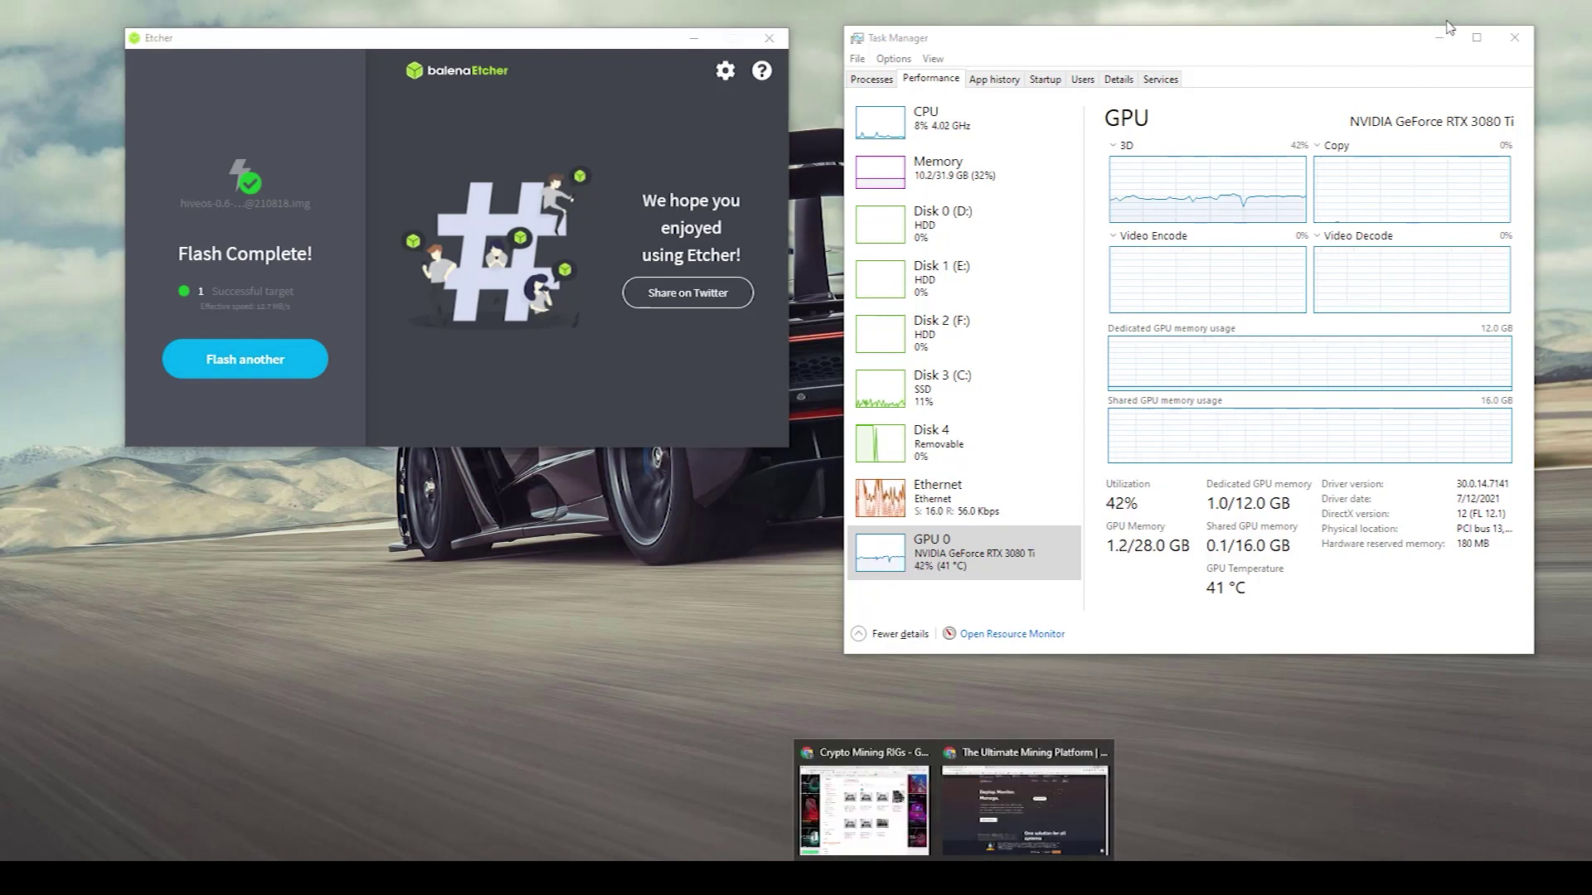
click(1515, 38)
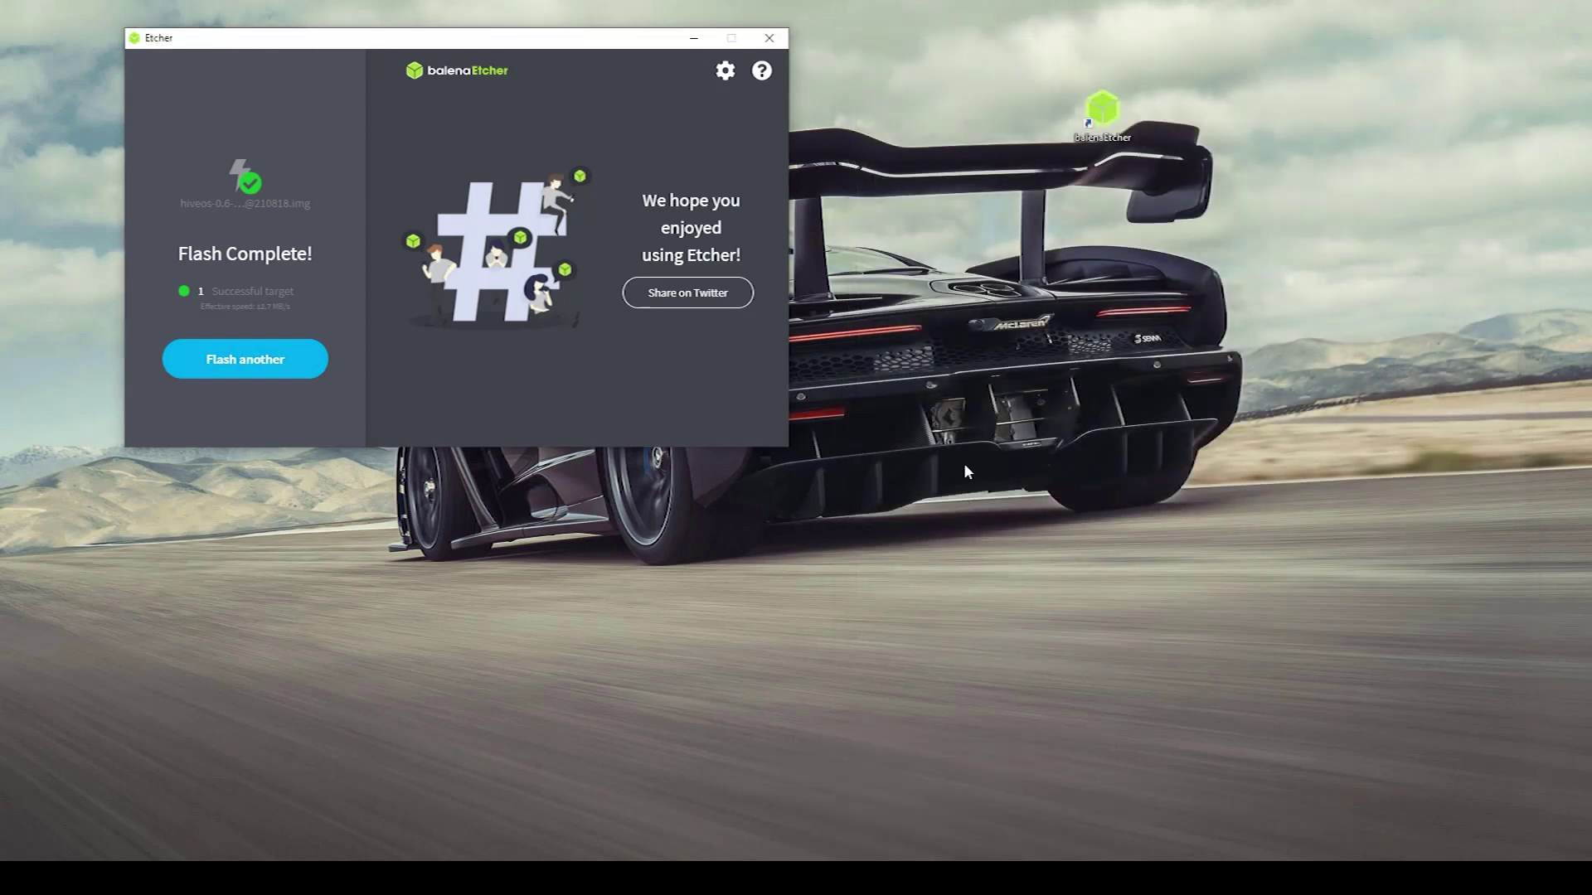
click(769, 37)
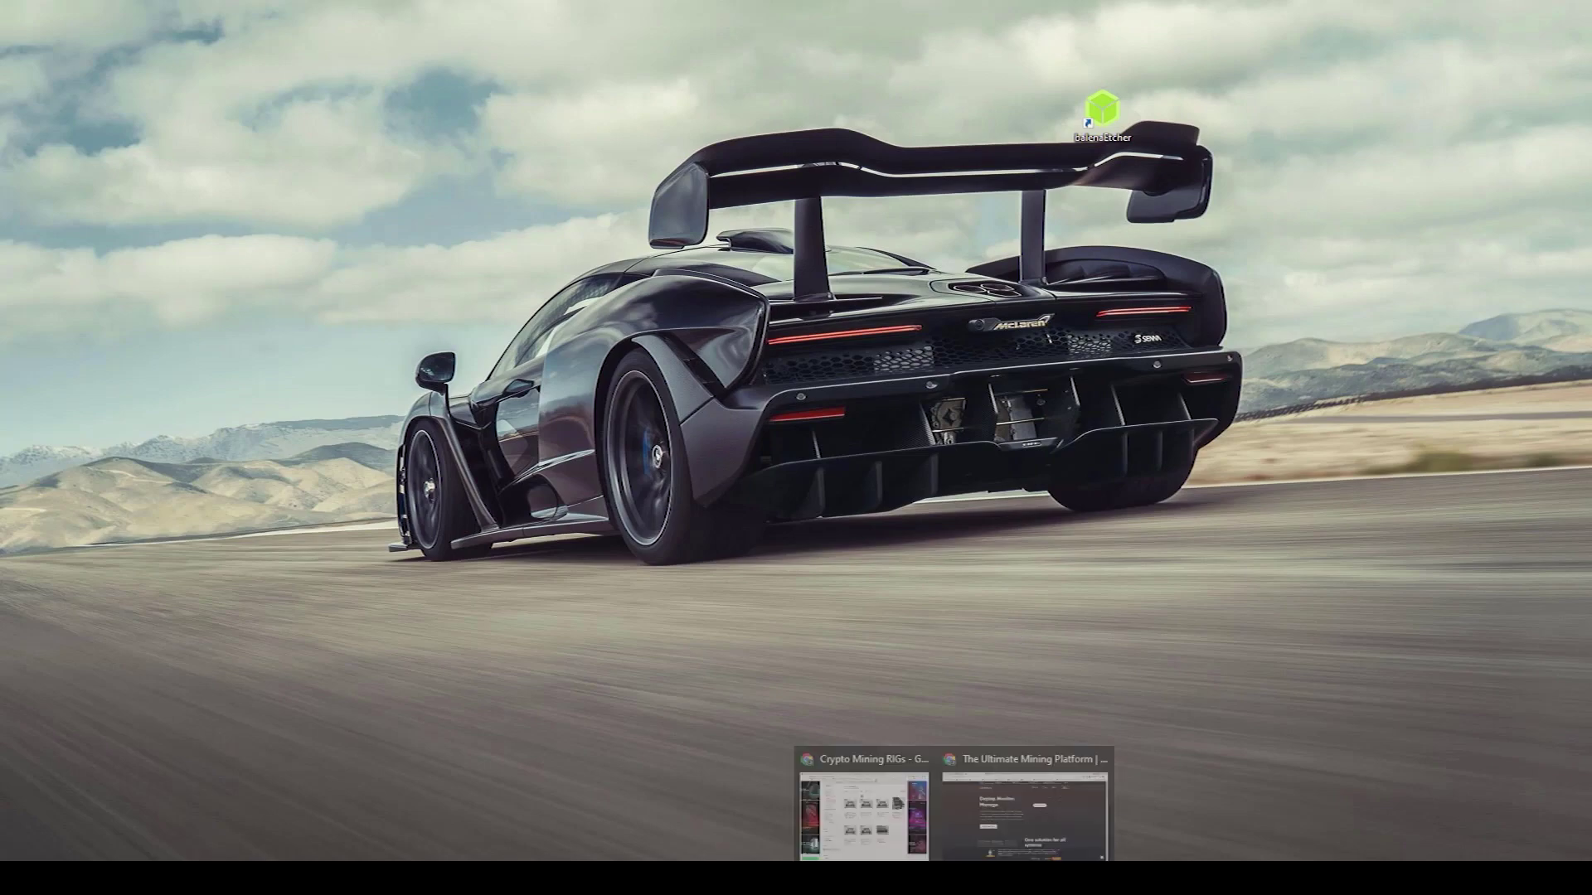
Step: Switch to the Farms - Hive OS tab, then open and dismiss the Create New Farm form
click(993, 830)
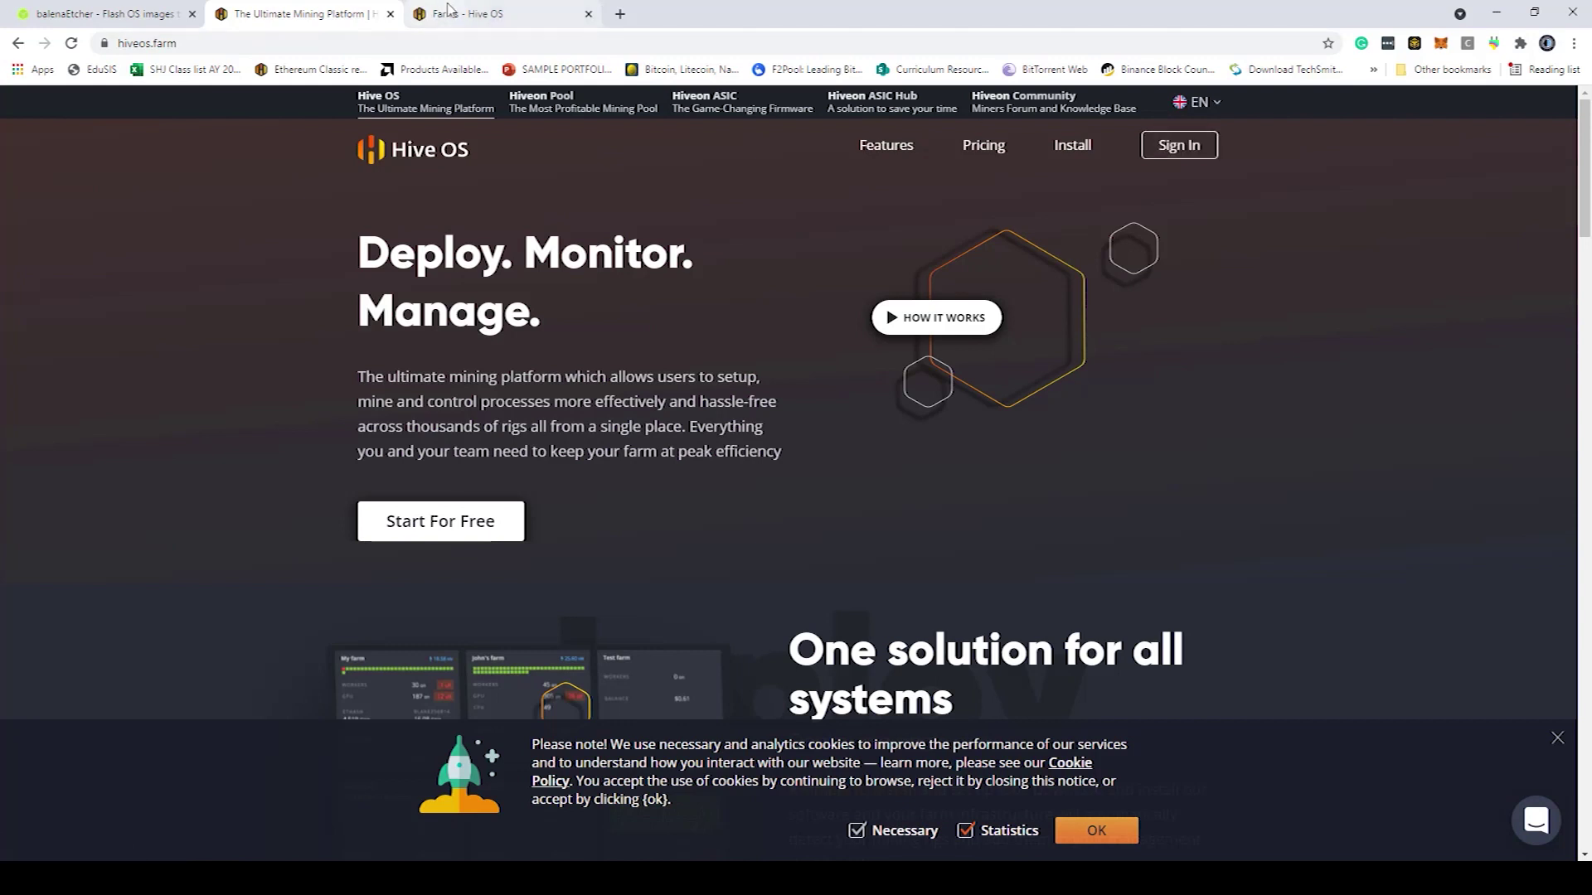
click(448, 11)
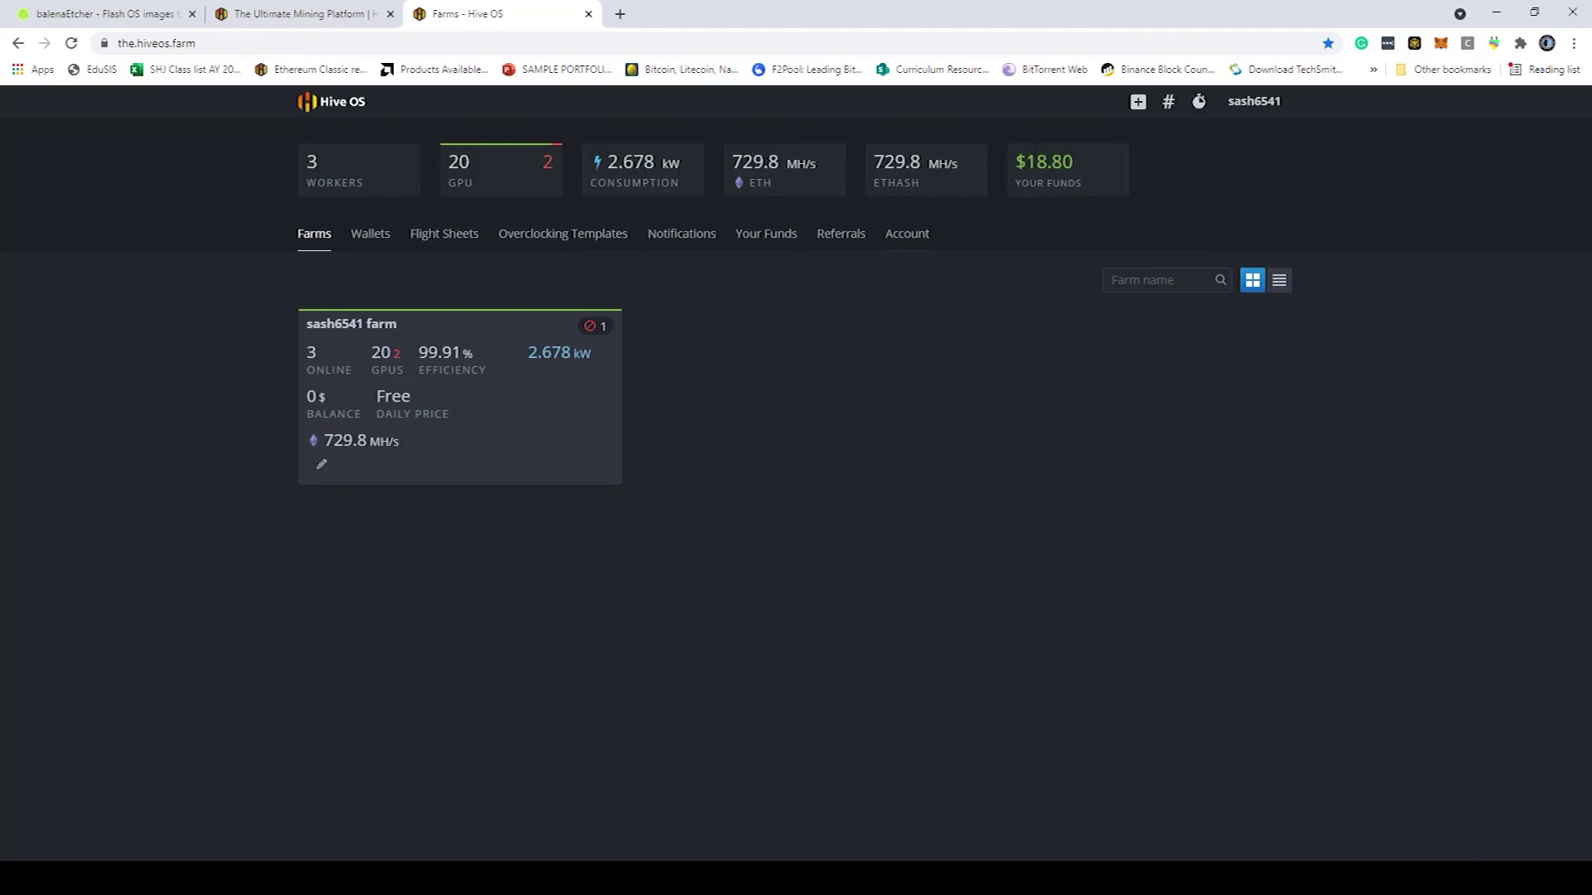
click(1139, 102)
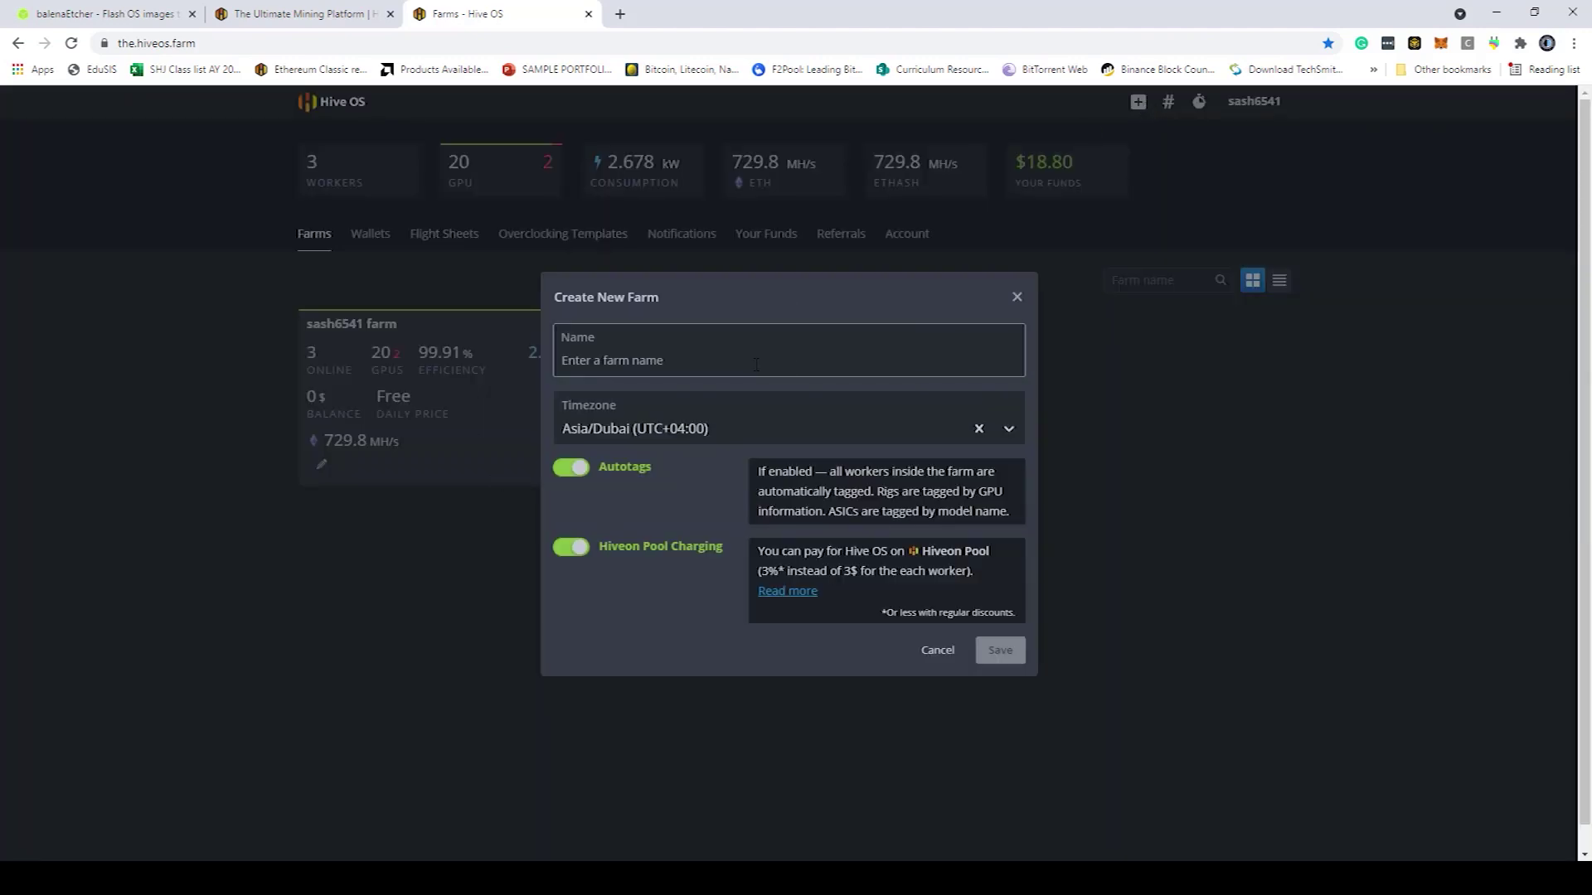
click(1017, 297)
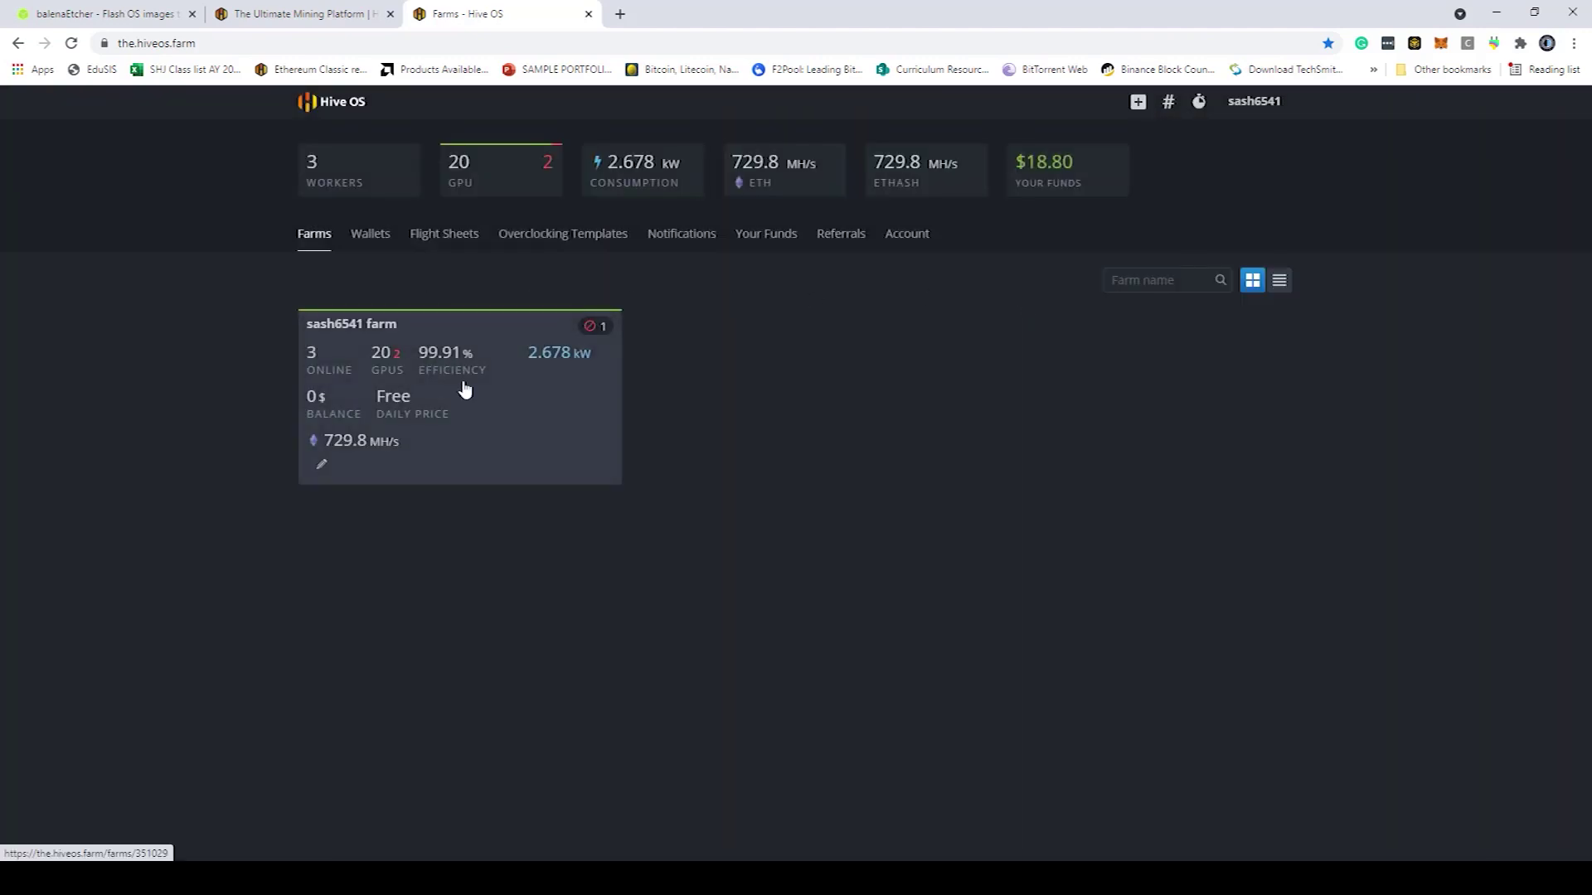
Step: Open the farm's Workers page and toggle the consumption card to daily cost and back
click(463, 420)
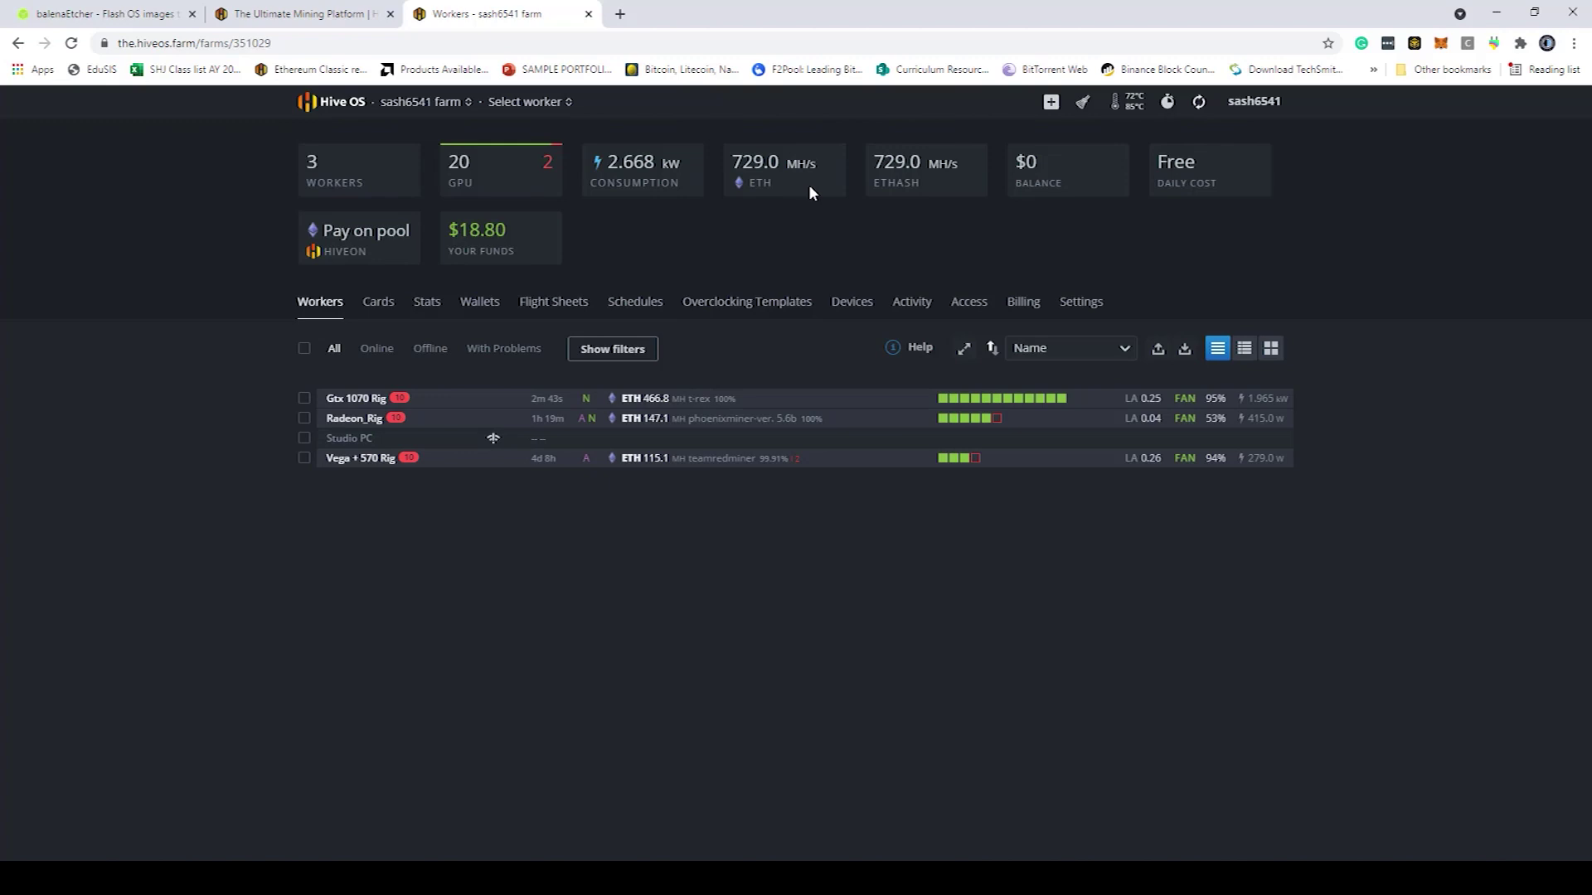
click(676, 146)
click(684, 151)
Step: Zoom the page to 175% and open the header + menu for adding to the farm
click(1050, 101)
key(ctrl+plus)
key(ctrl+plus)
key(ctrl+plus)
key(ctrl+plus)
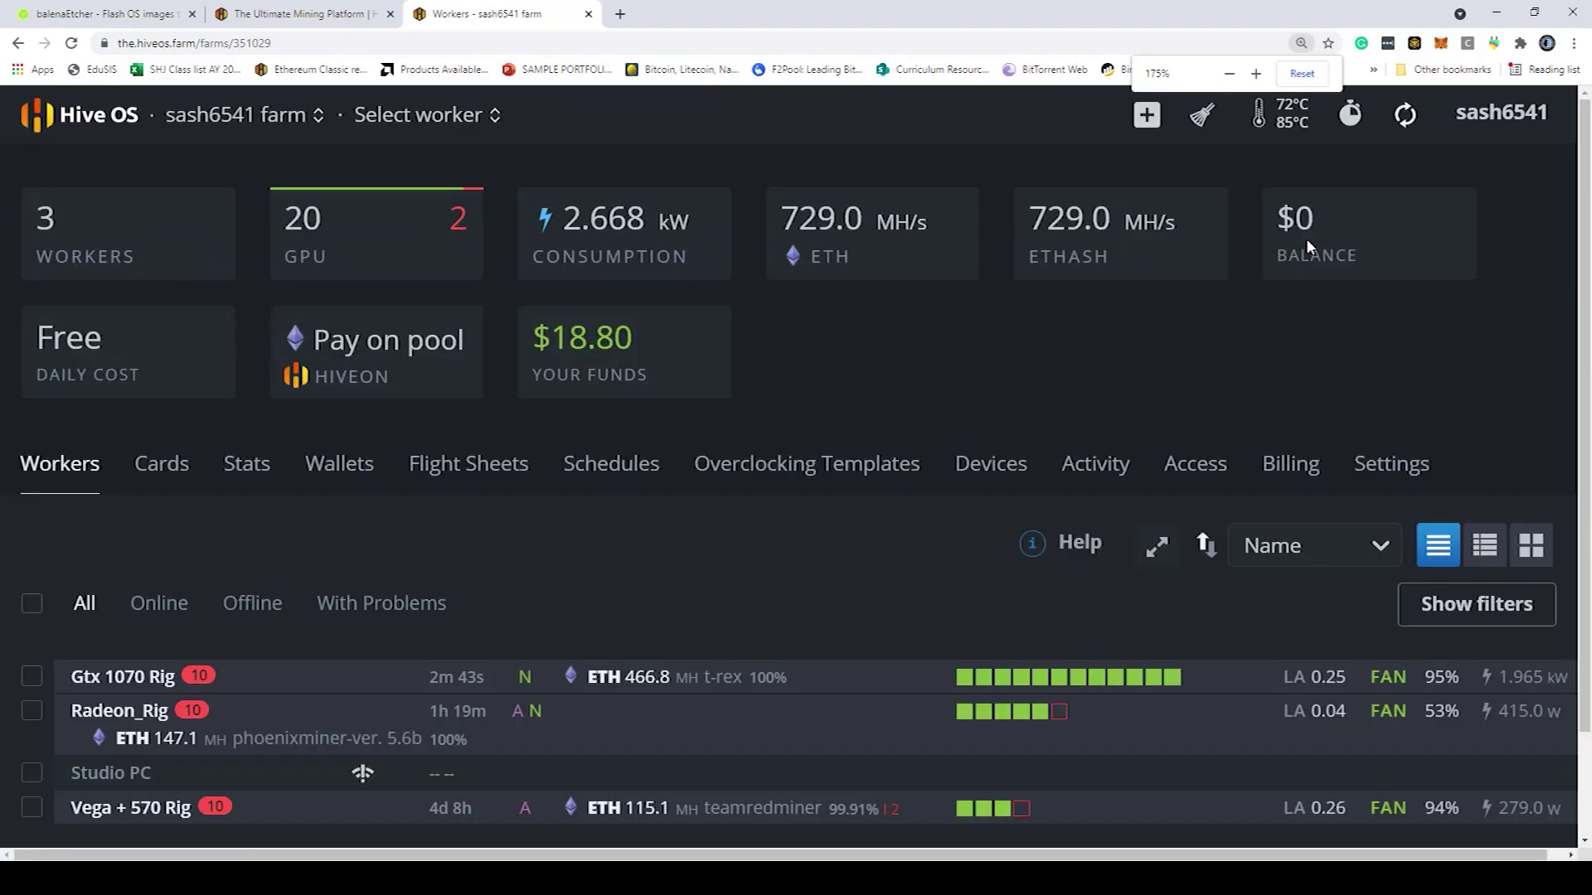
click(1149, 124)
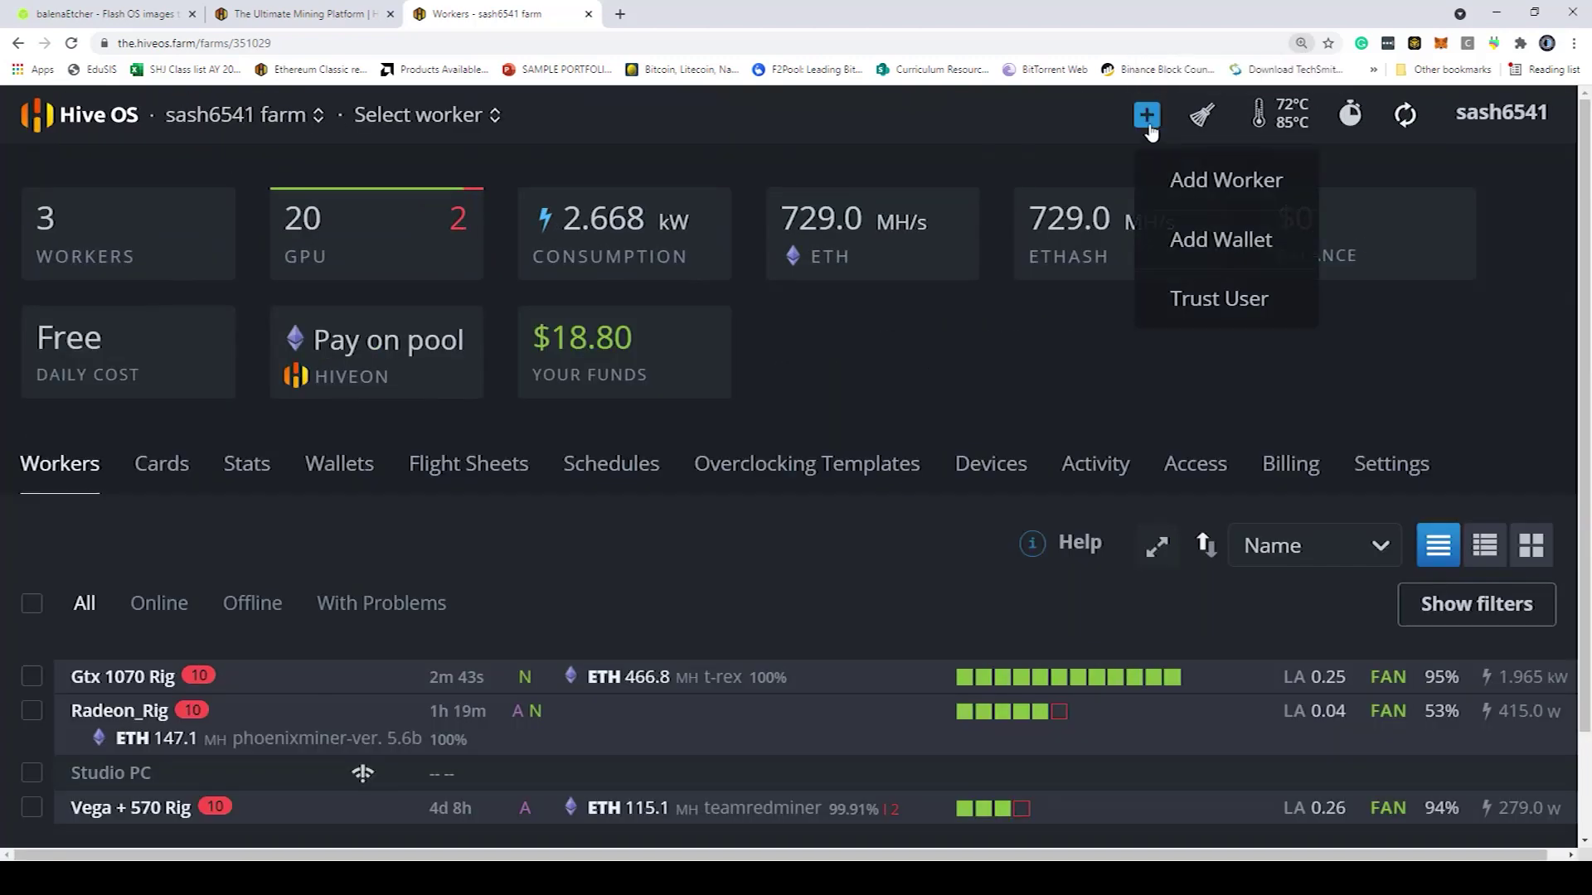
Step: Add a new worker named 'Rtx 3080ti Home Rig' with the NVIDIA tag
click(1206, 183)
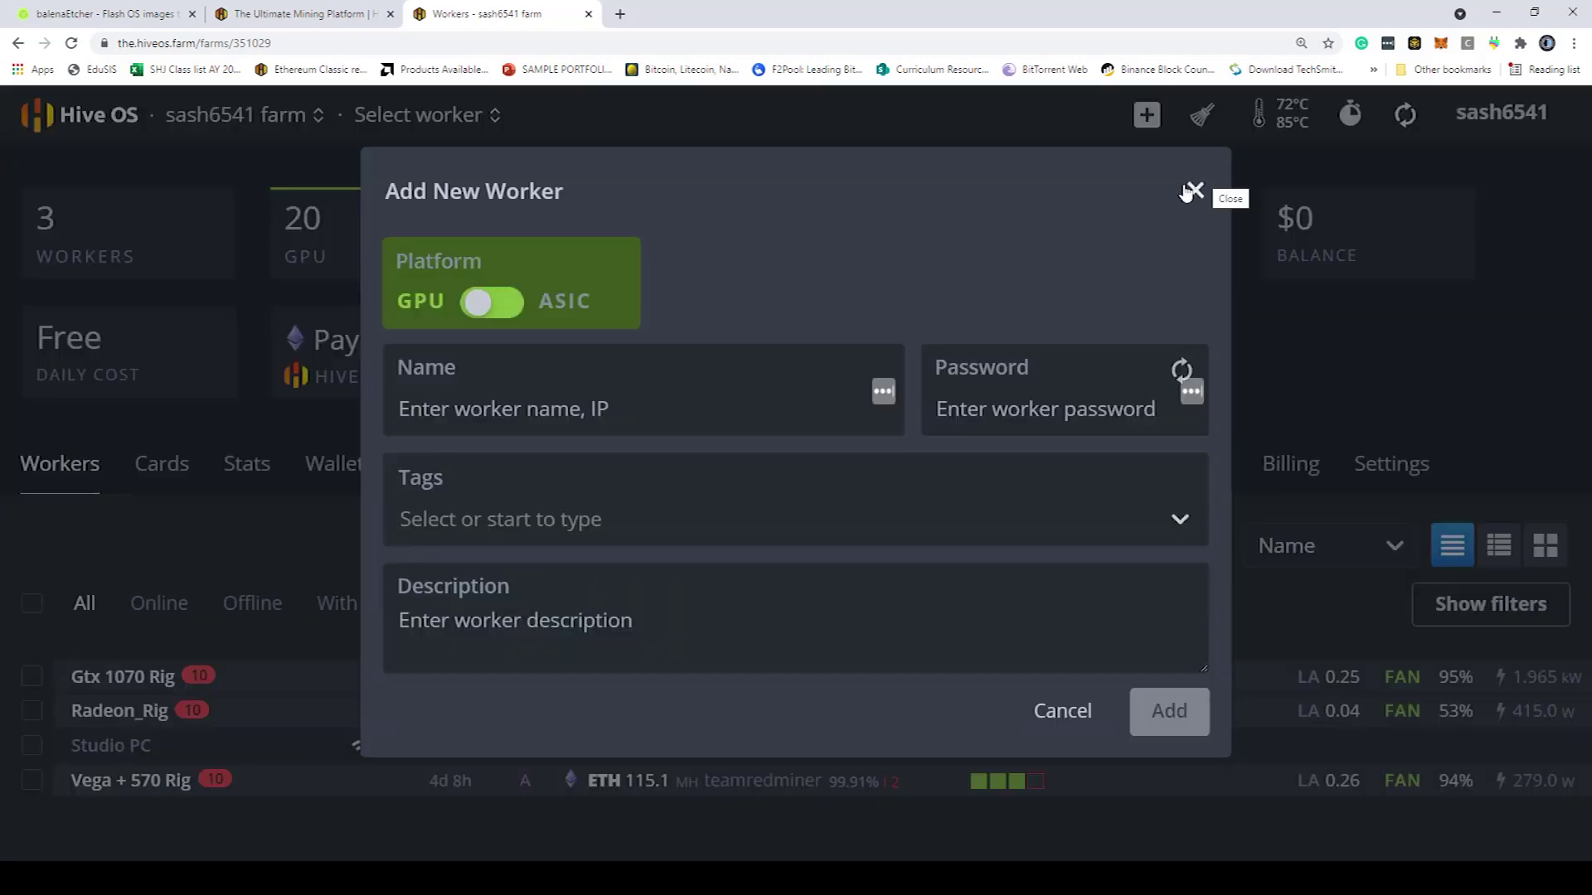
click(526, 375)
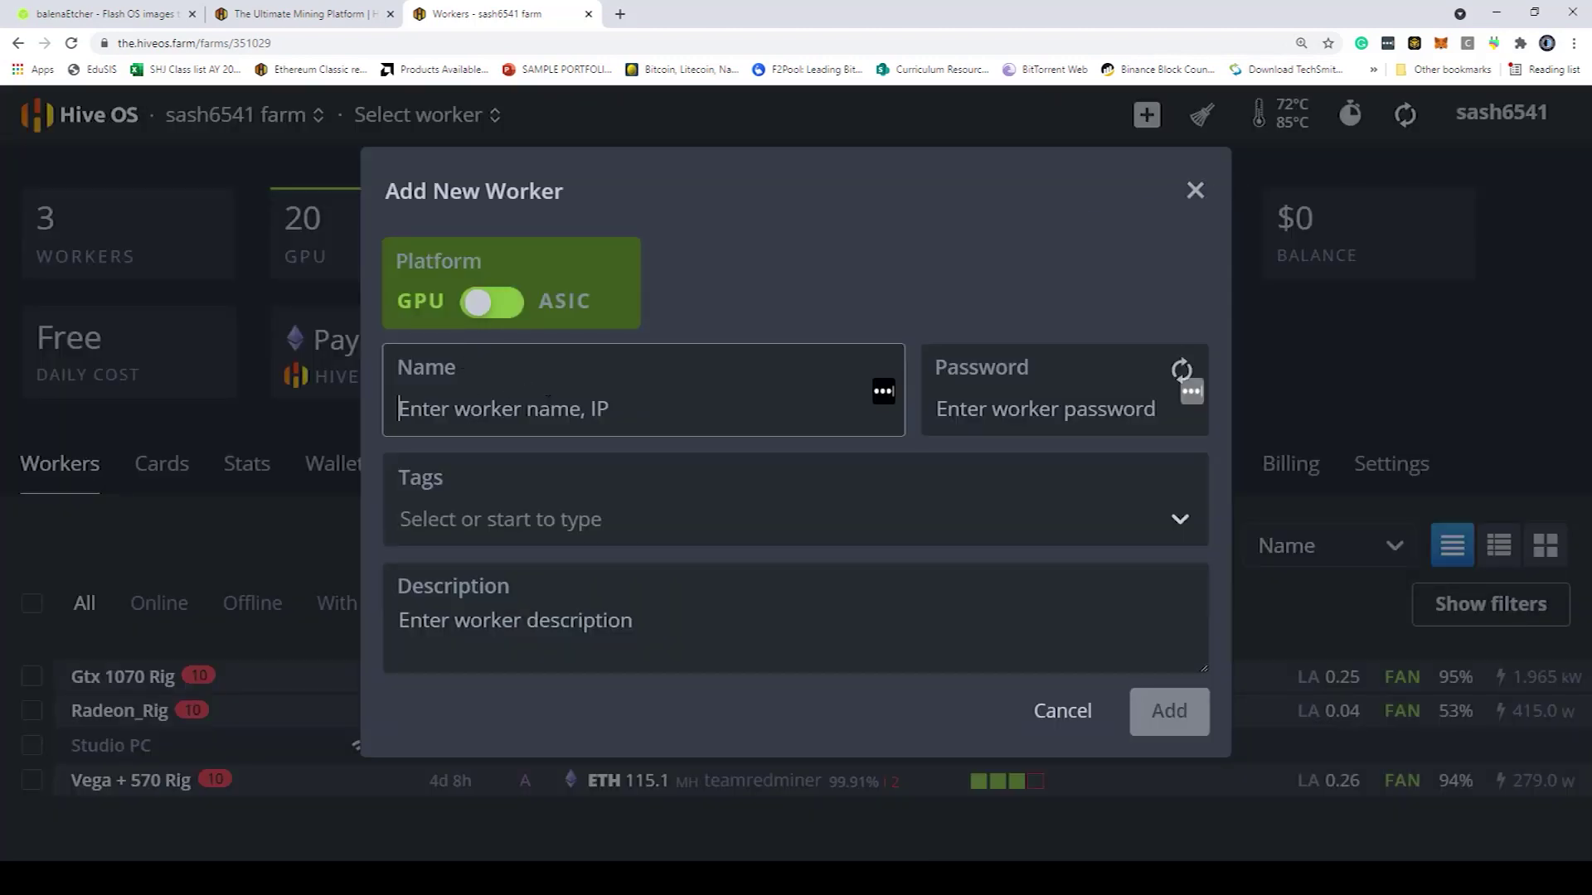
text(Rtx)
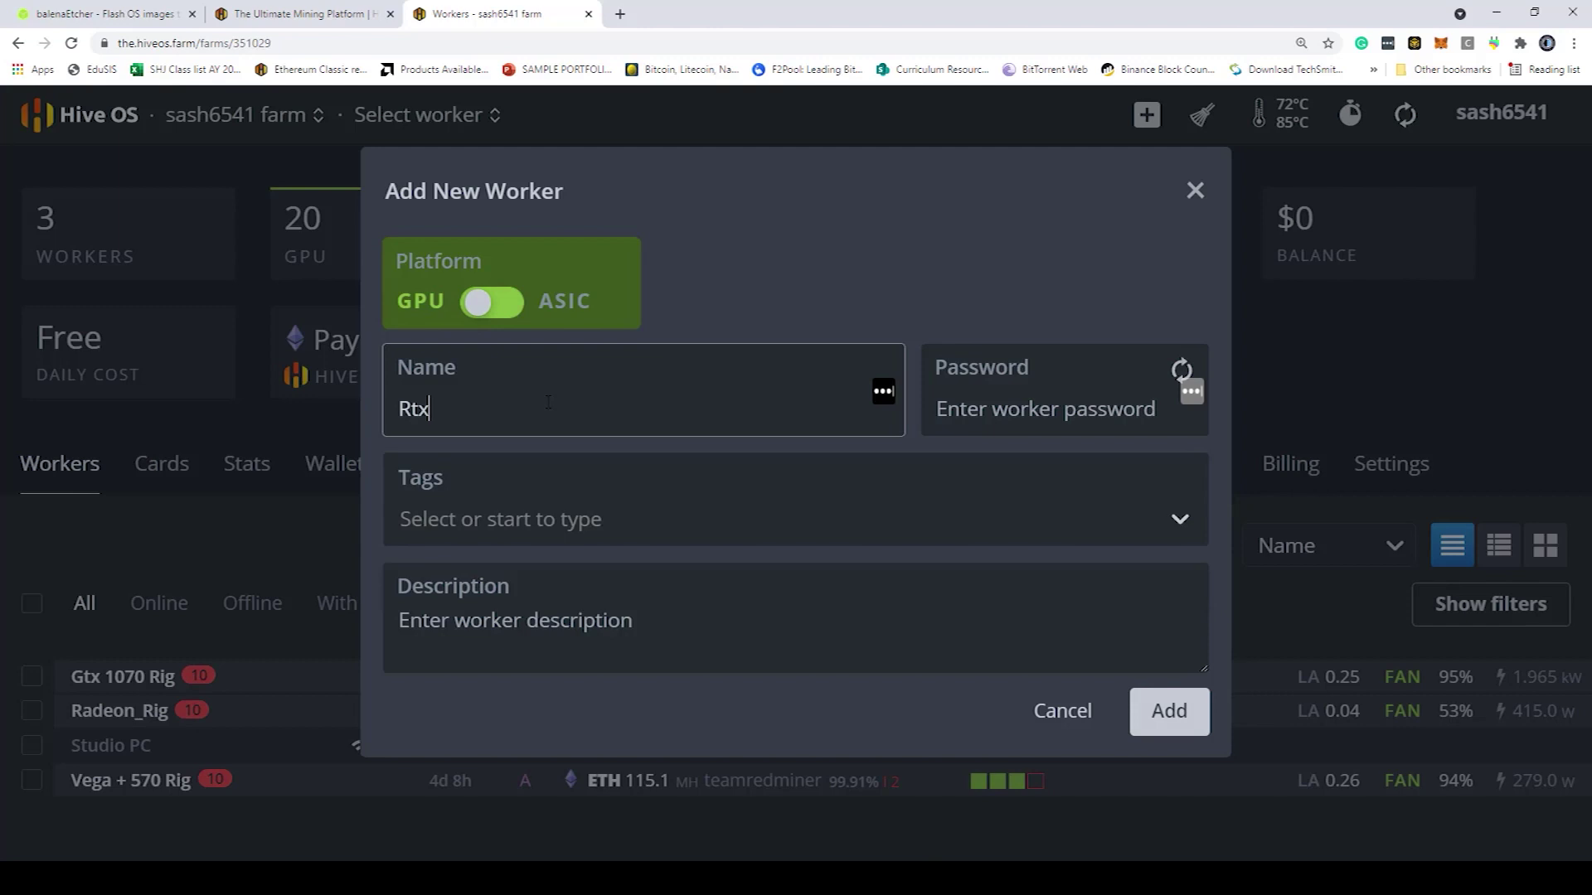
text( 3080ti Homer)
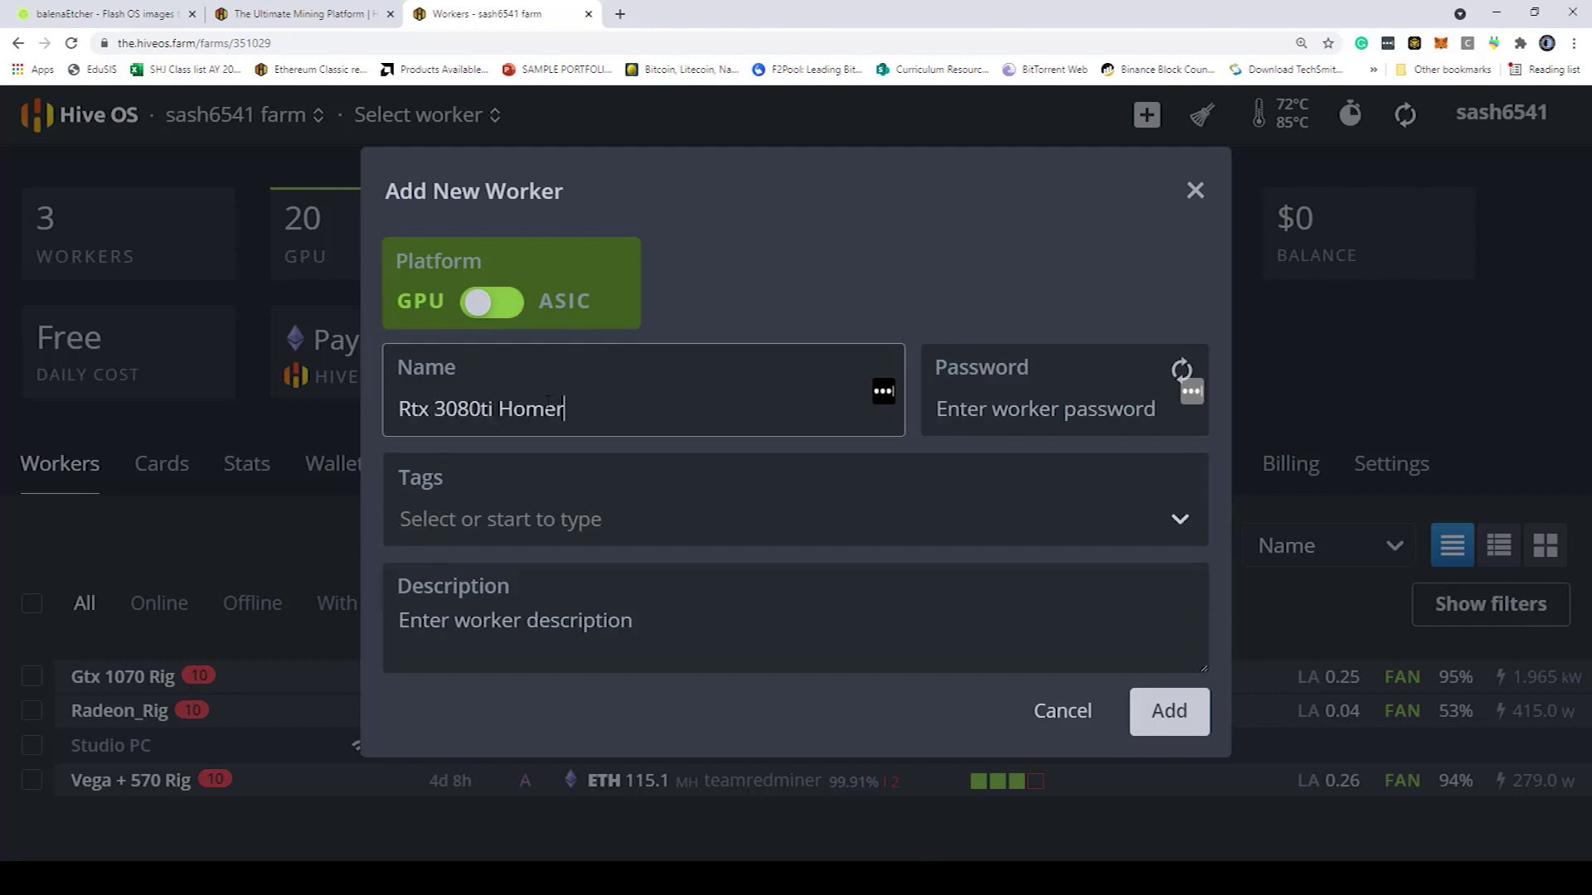
key(BackSpace)
text(Rig)
click(548, 408)
click(581, 519)
click(435, 650)
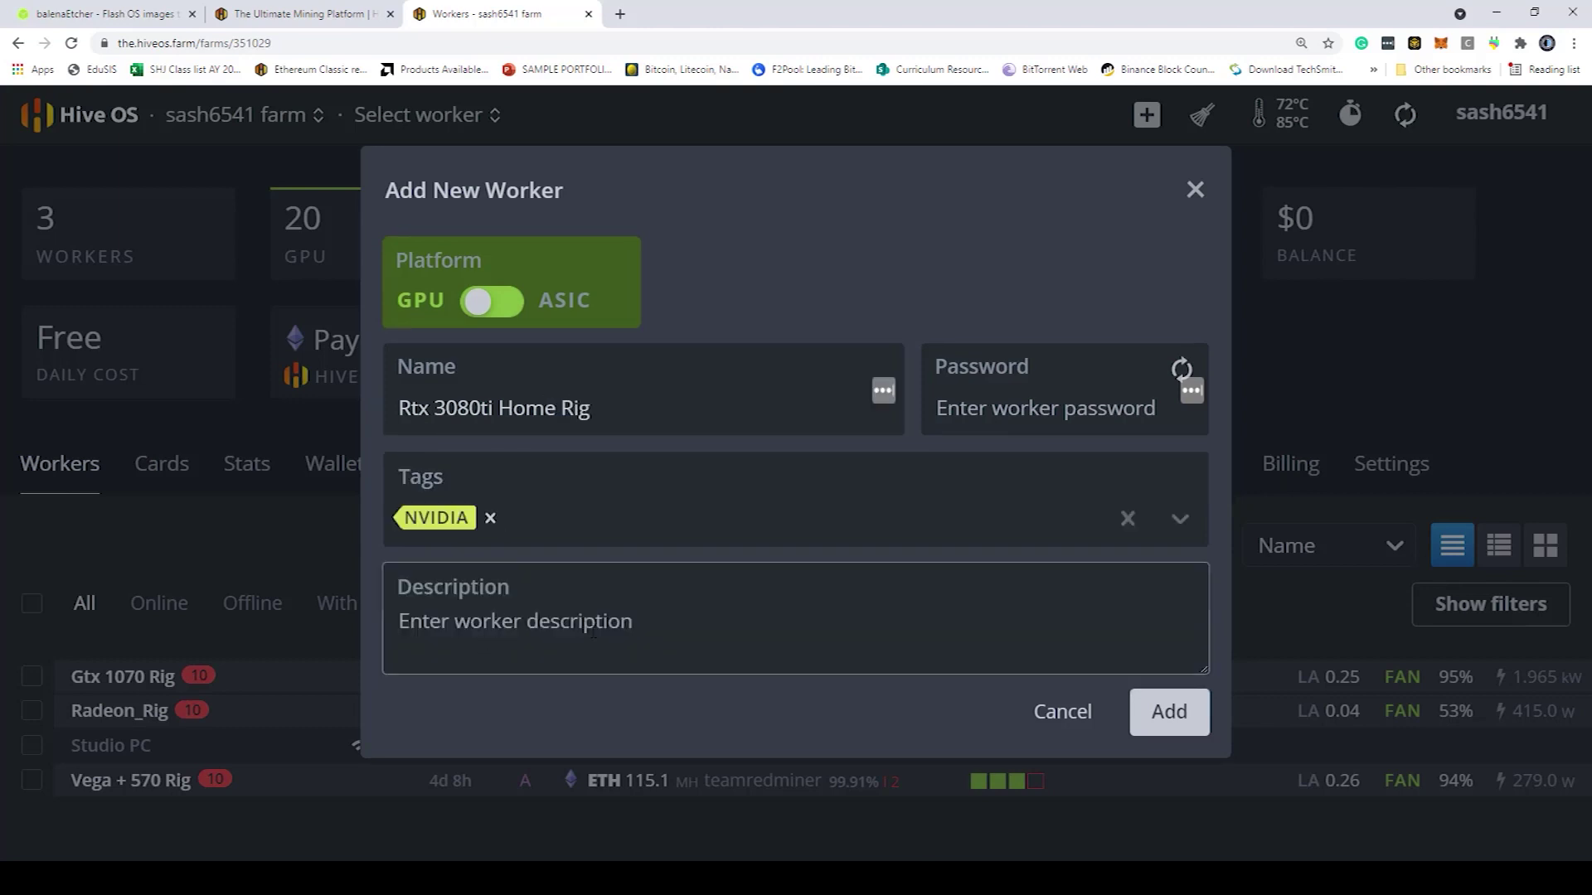
key(Return)
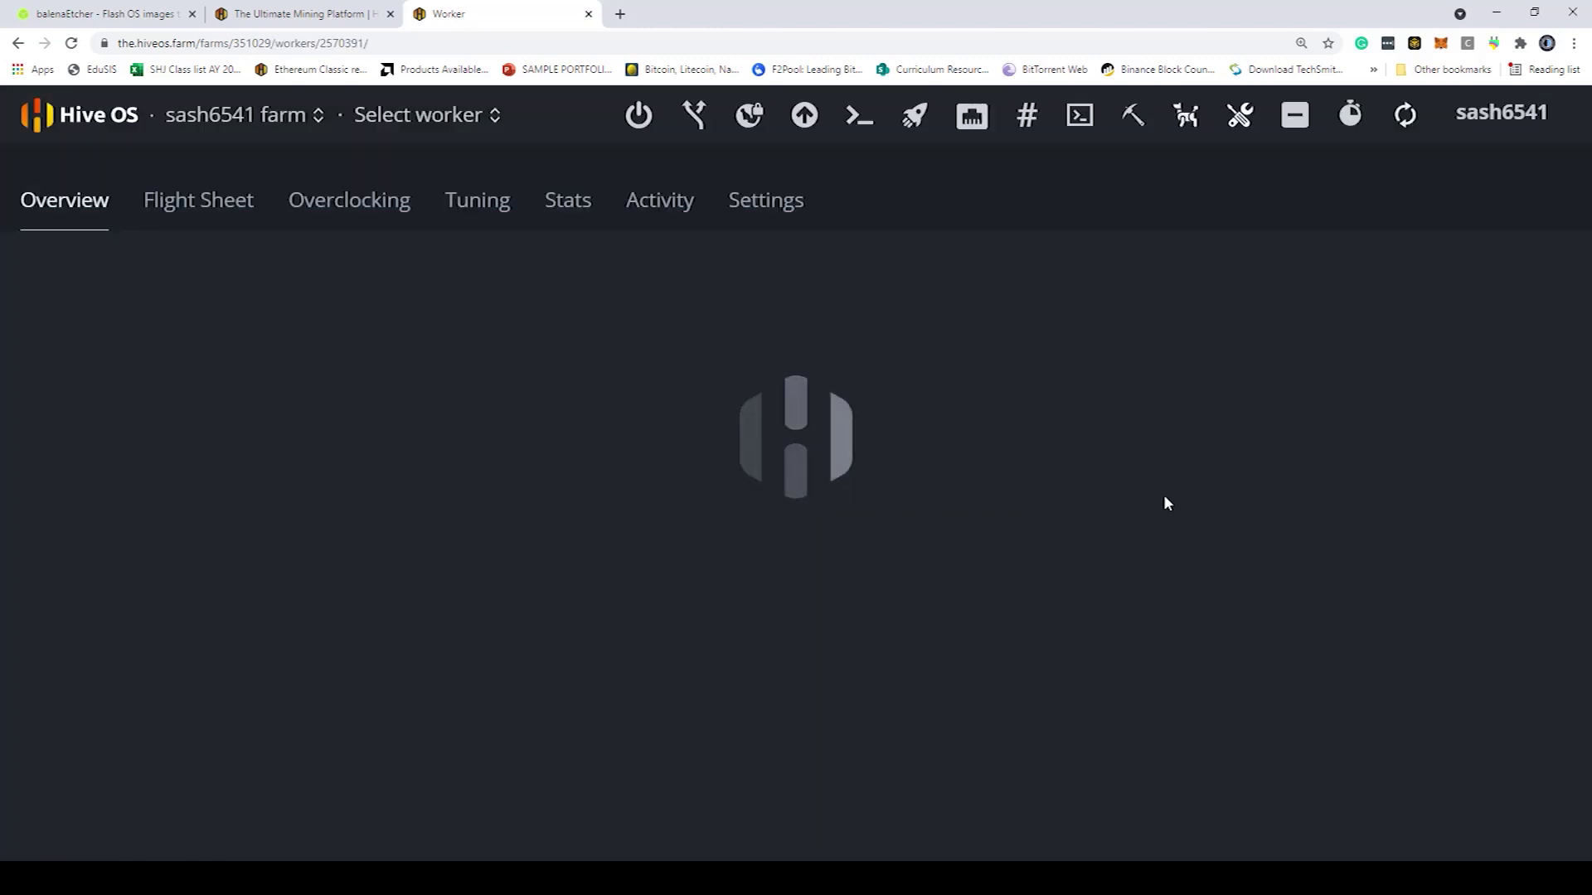
Step: Download the worker's rig.conf file and show it in its folder
key(ctrl+minus)
key(ctrl+minus)
key(ctrl+minus)
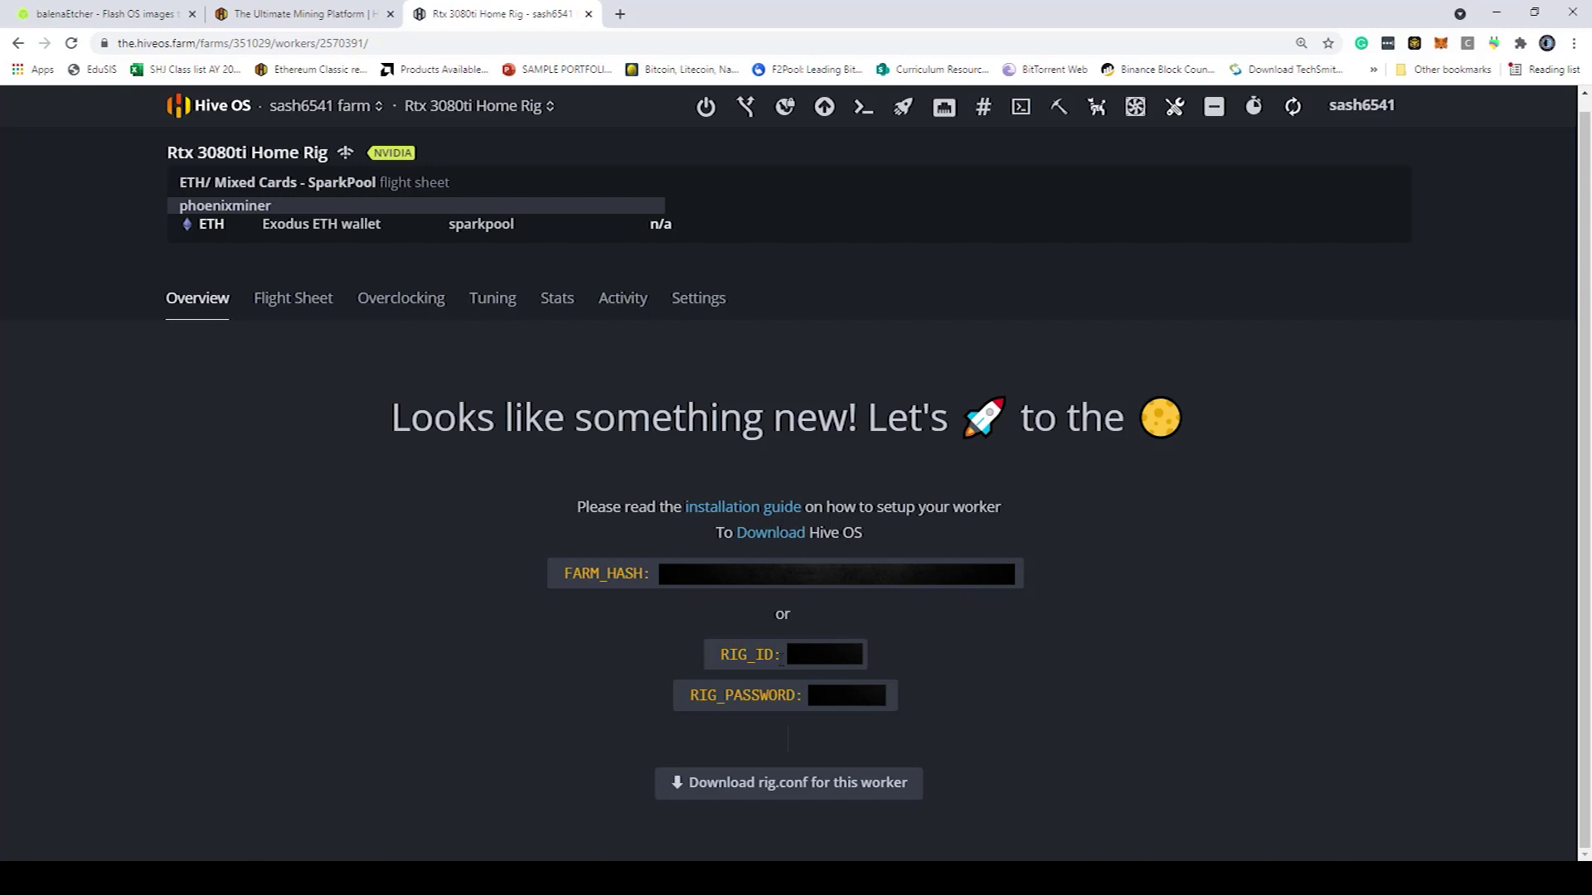
click(685, 785)
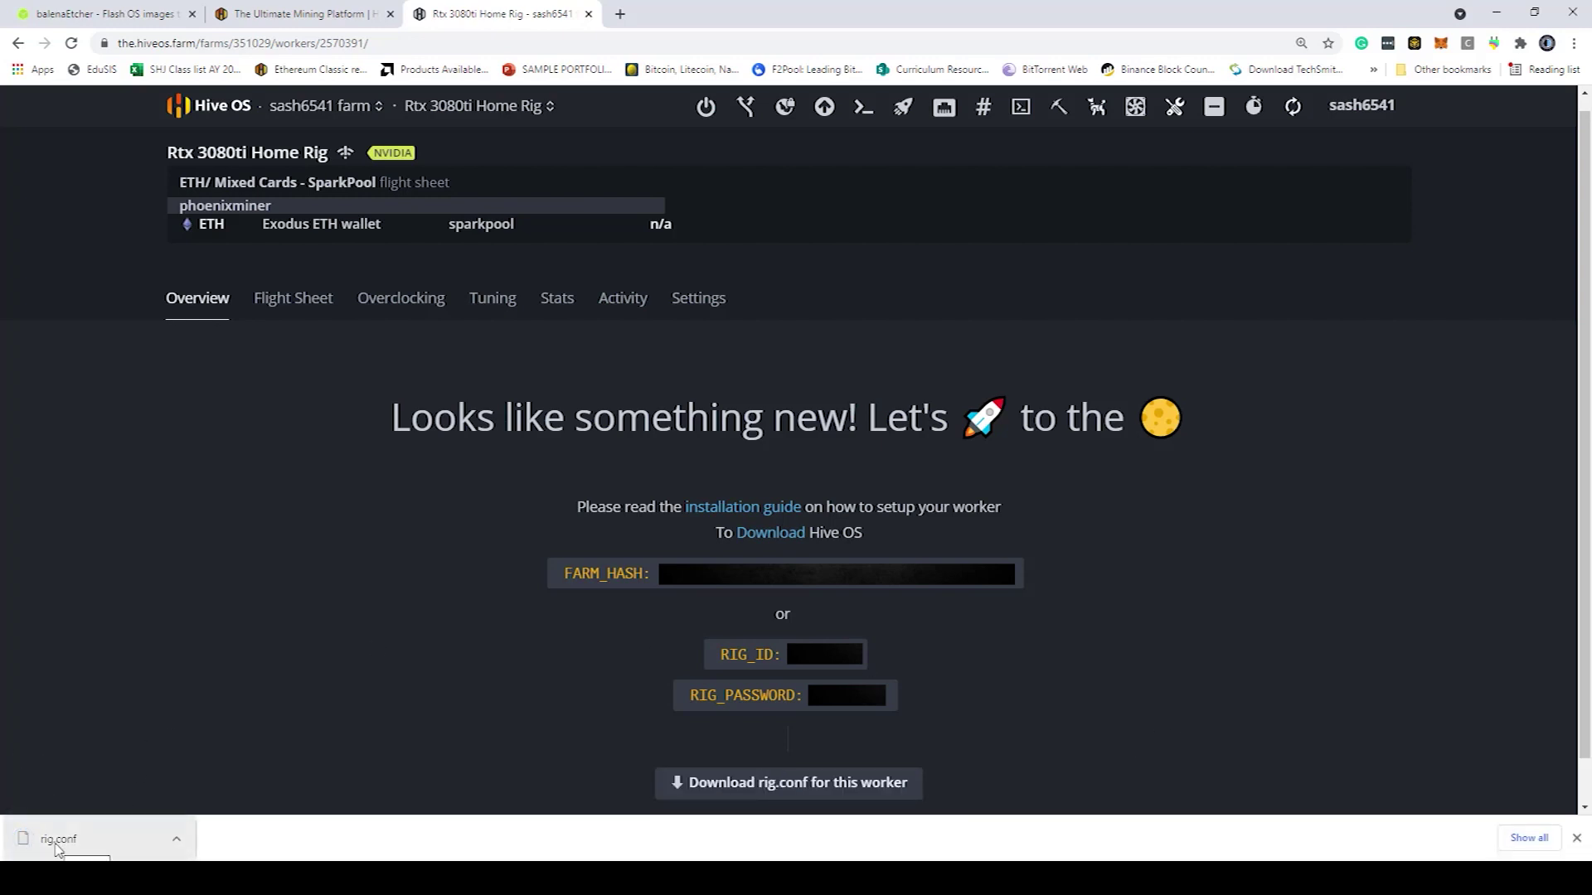
click(175, 838)
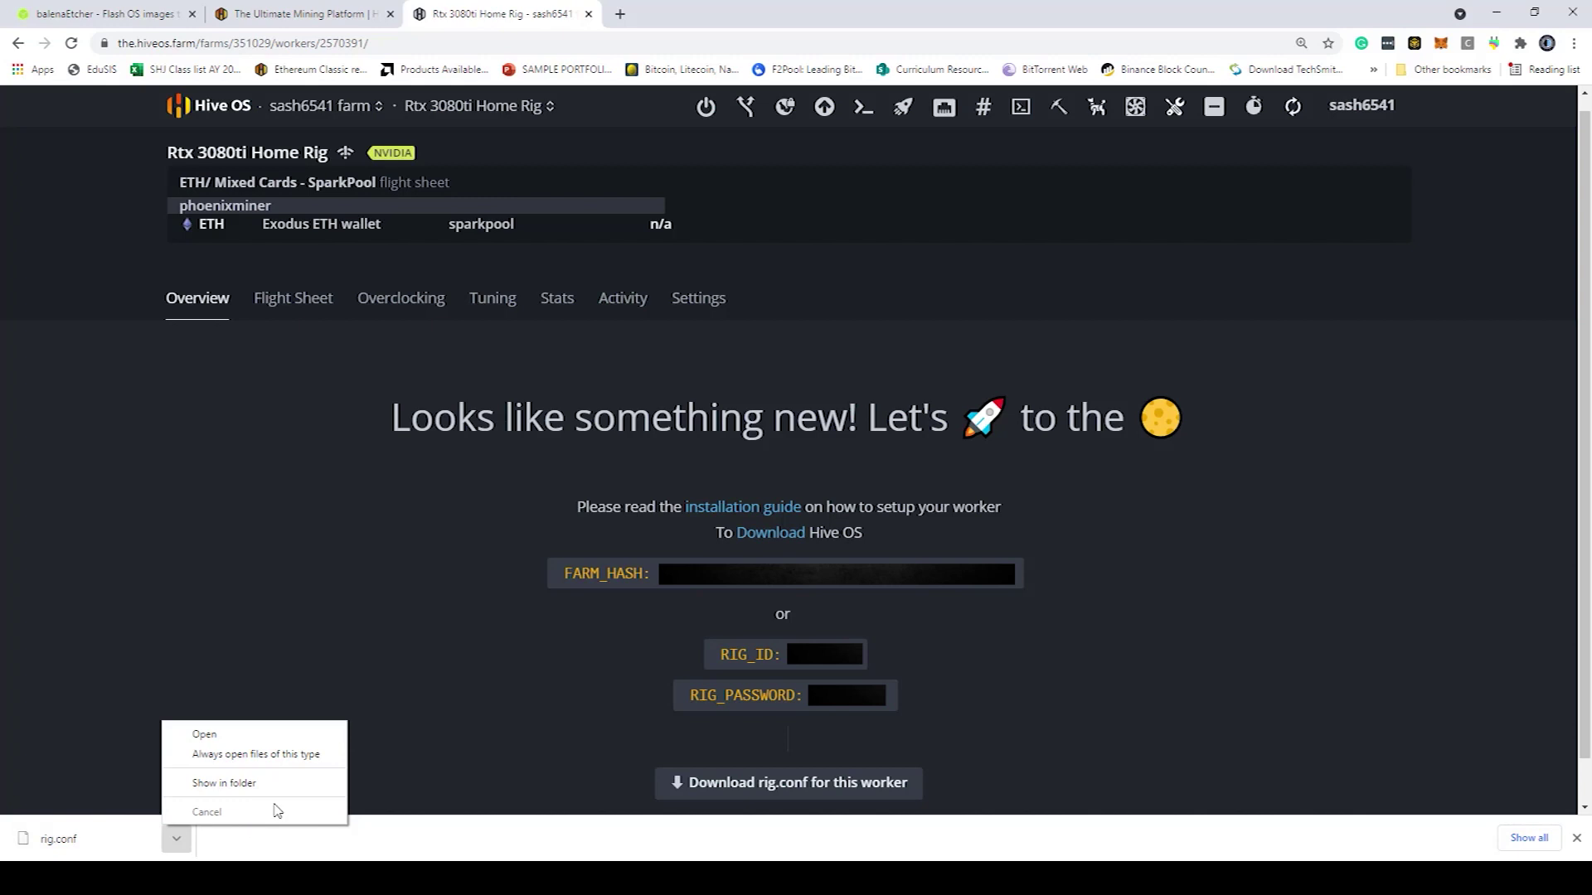
click(290, 794)
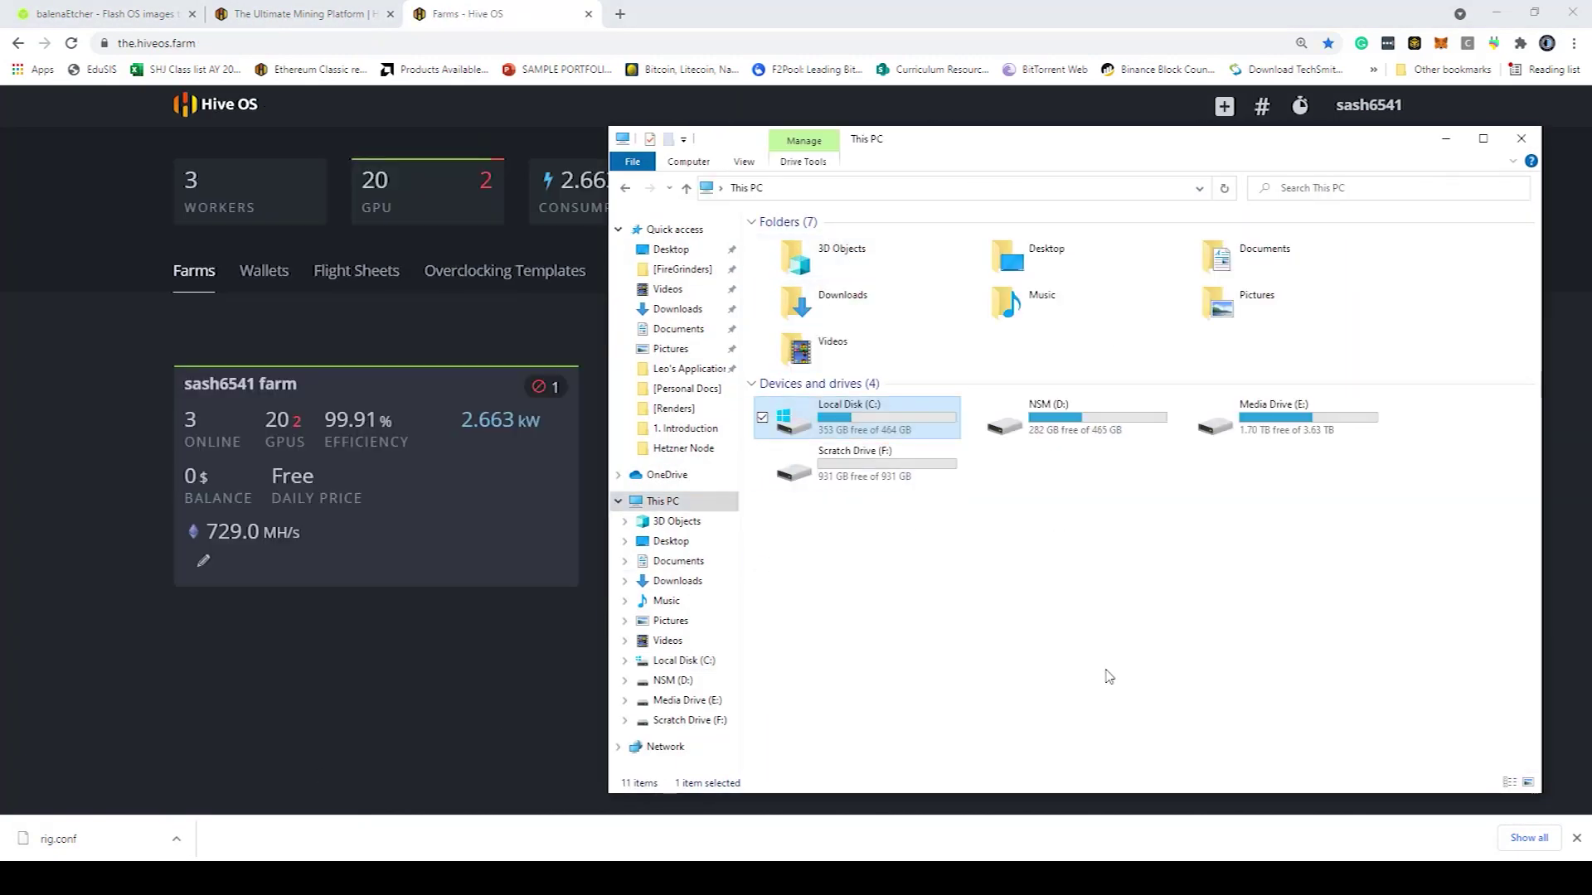
Step: Copy rig.conf from Downloads and paste it onto the HIVE (G:) flash drive
click(1109, 676)
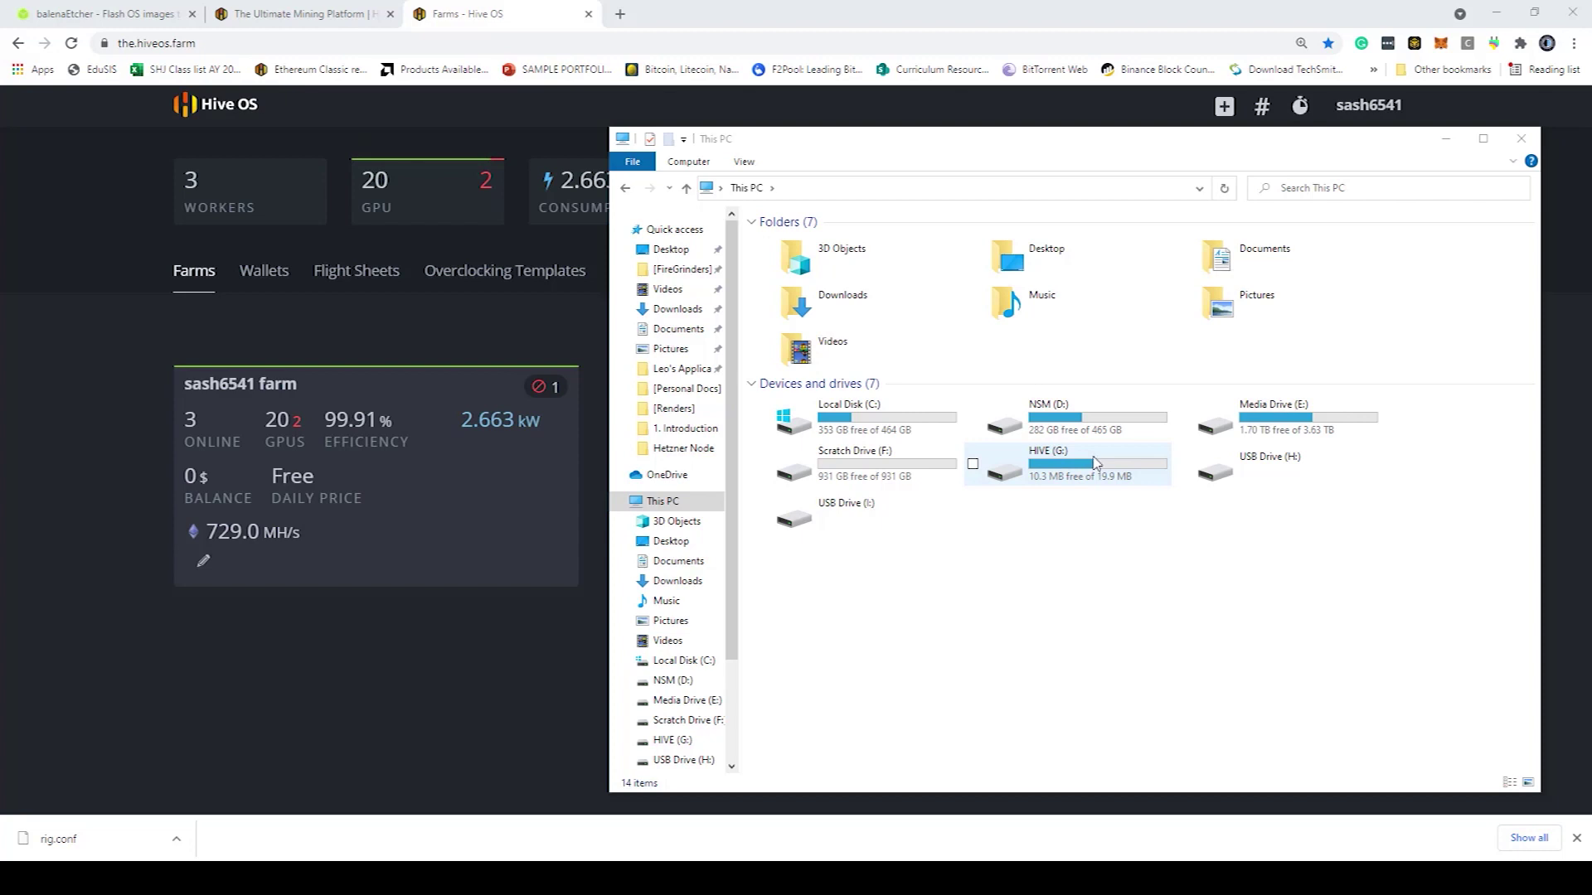
click(677, 309)
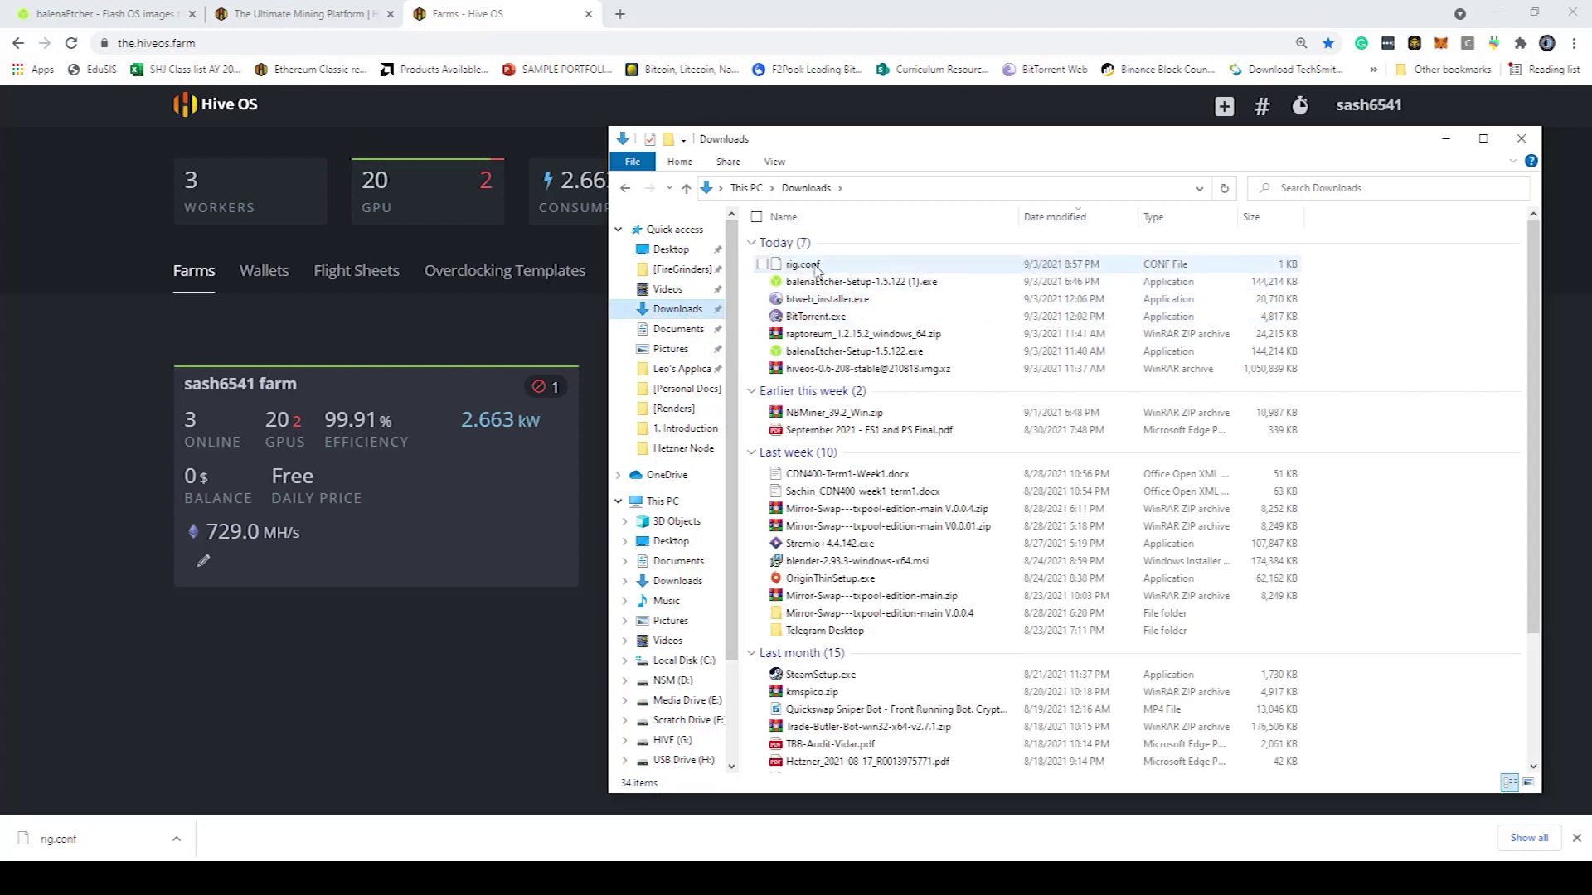
click(815, 268)
click(662, 501)
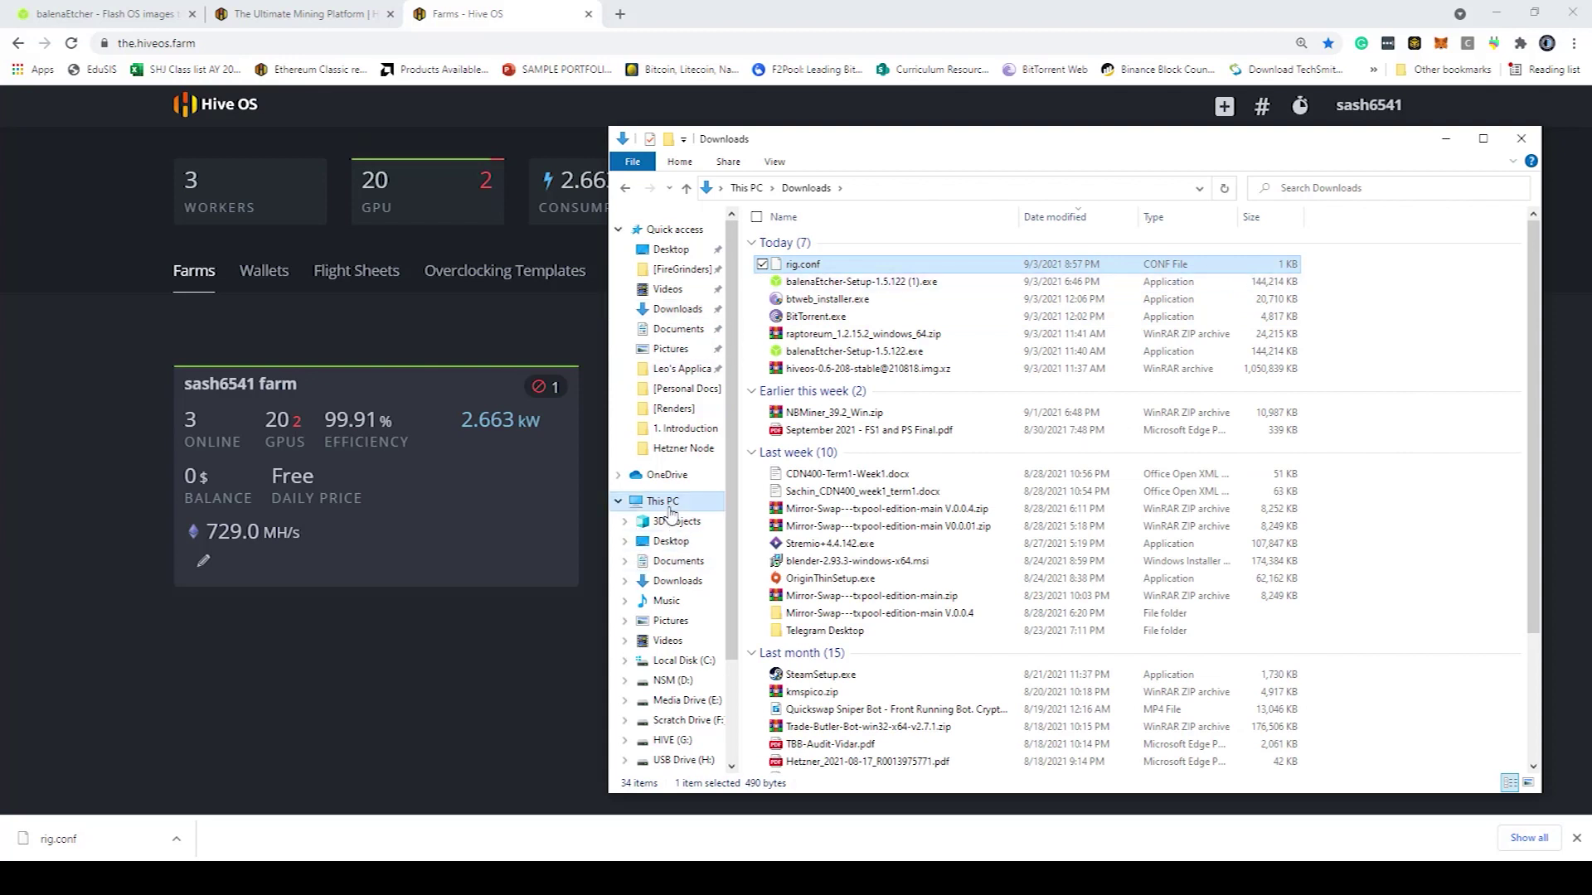
double_click(1078, 487)
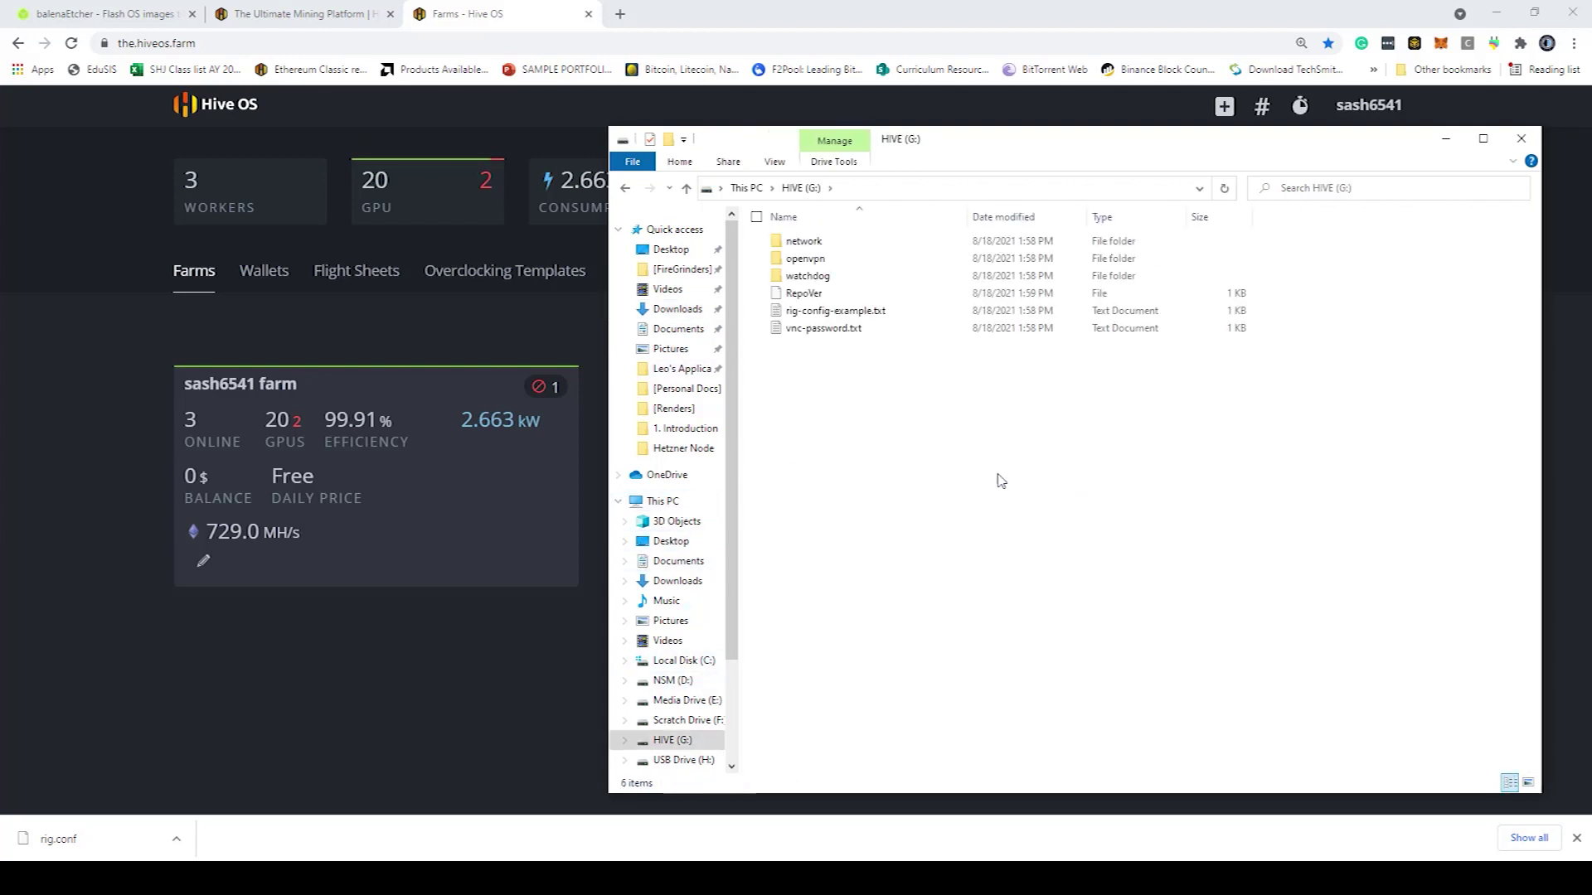
key(ctrl+v)
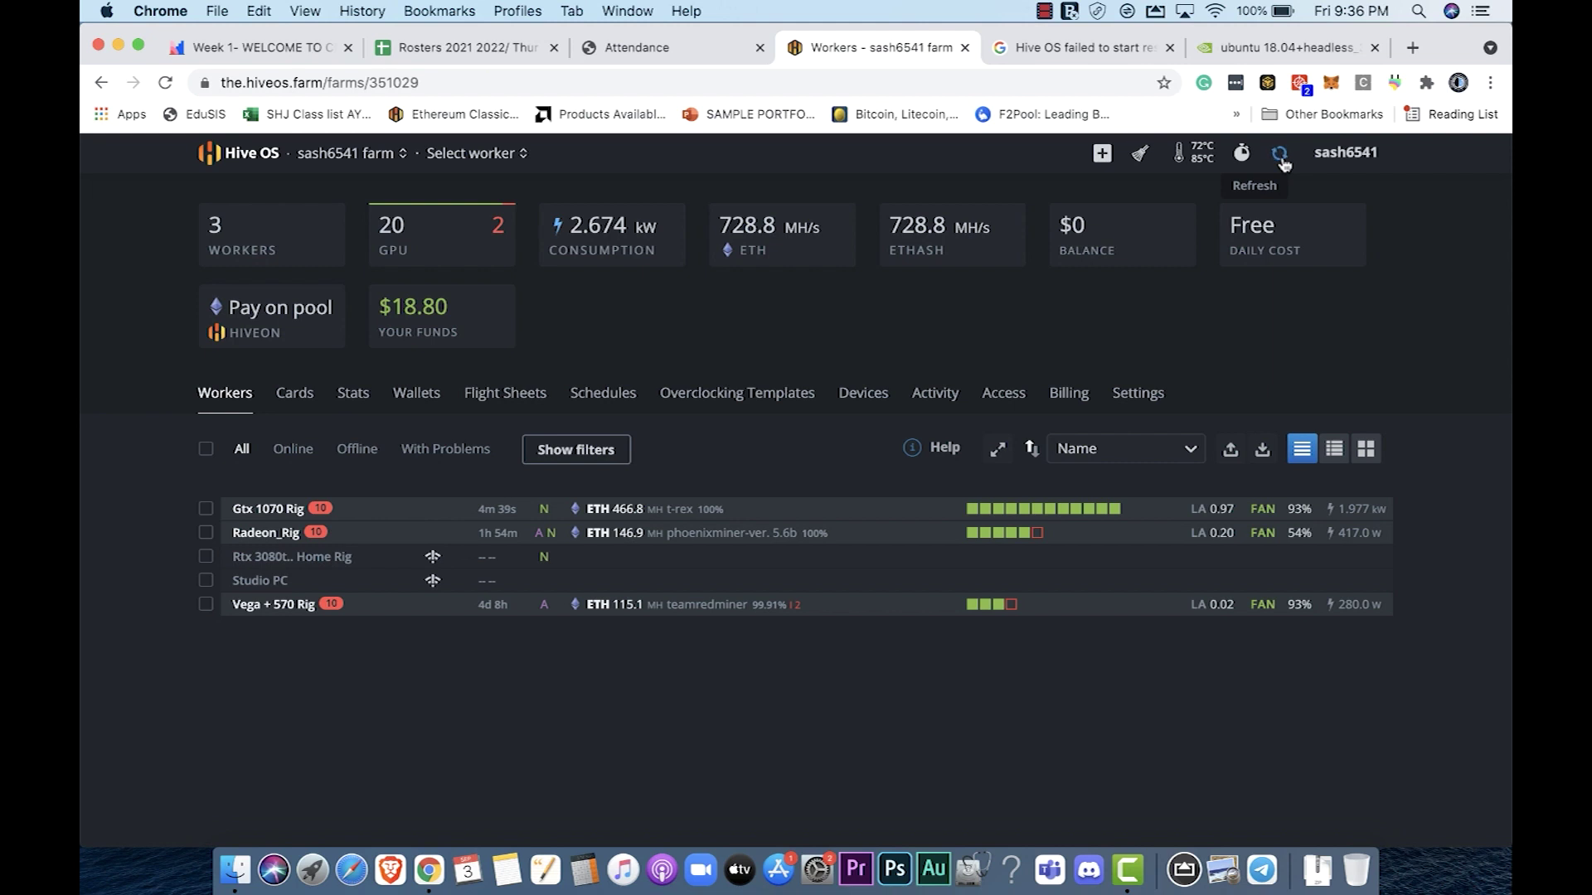
Step: Refresh the workers list and open the Rtx 3080ti Home Rig overview
click(1280, 159)
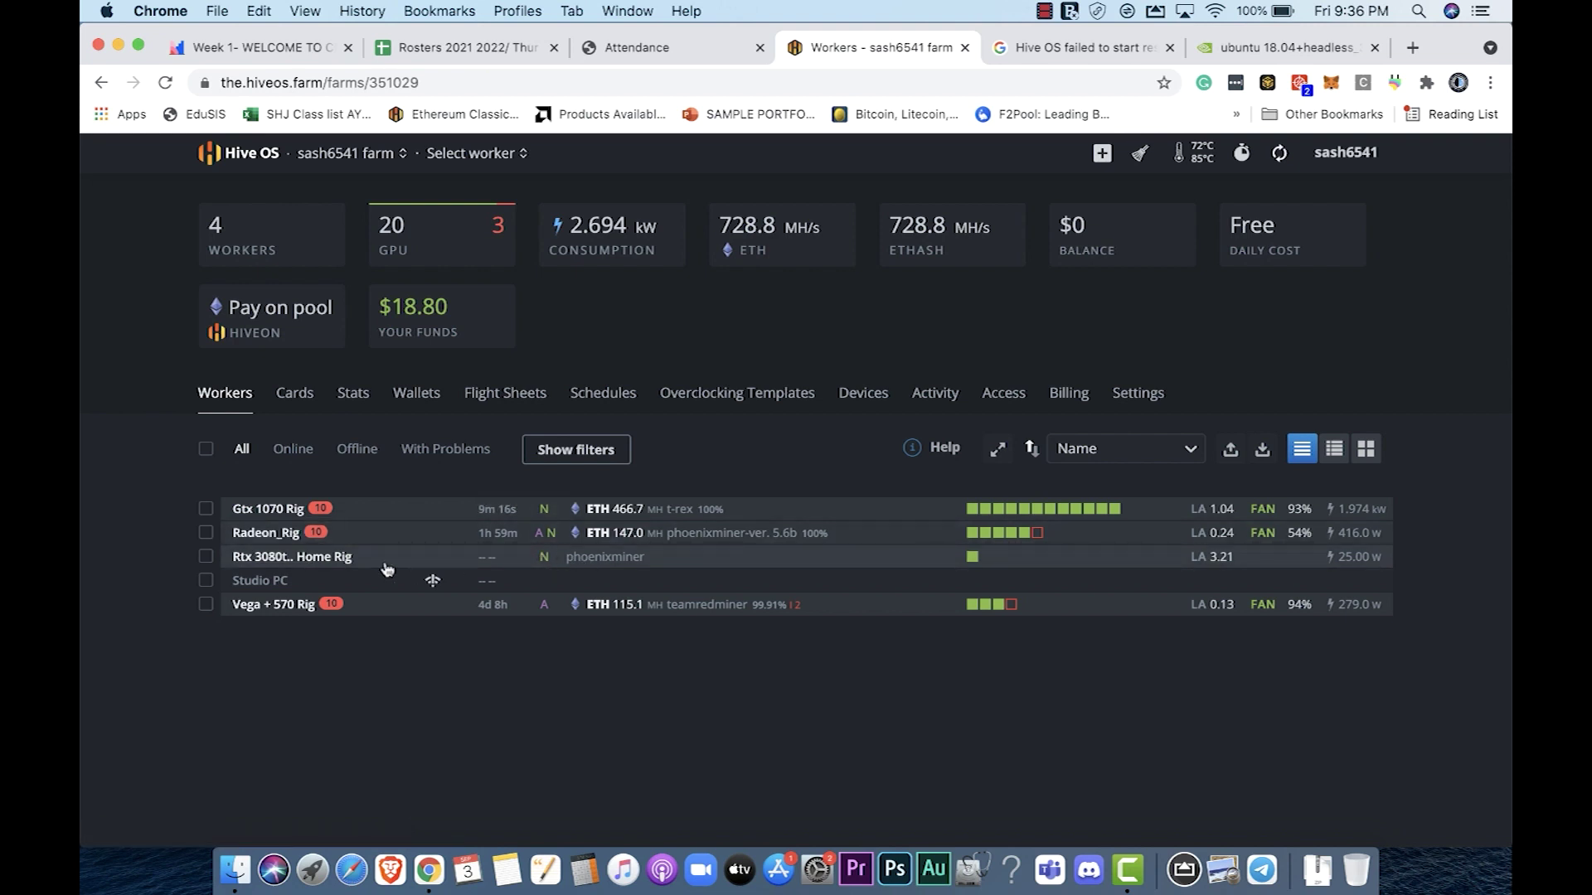
click(305, 557)
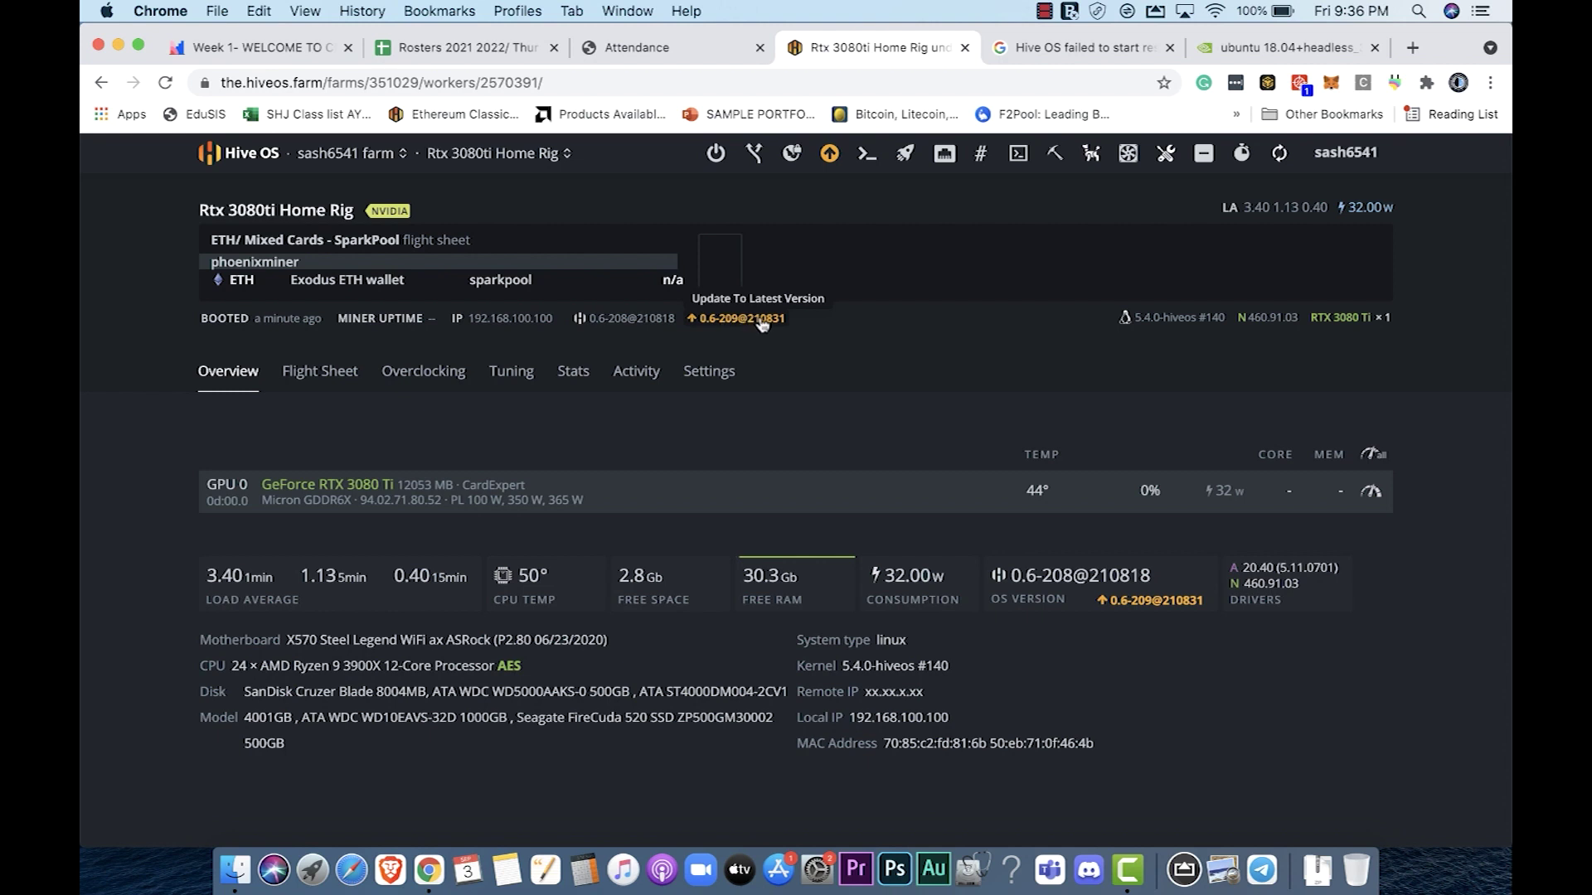
Step: Upgrade the rig's Hive OS to version 0.6-209@210831
click(762, 323)
scroll(914, 598, down, 8)
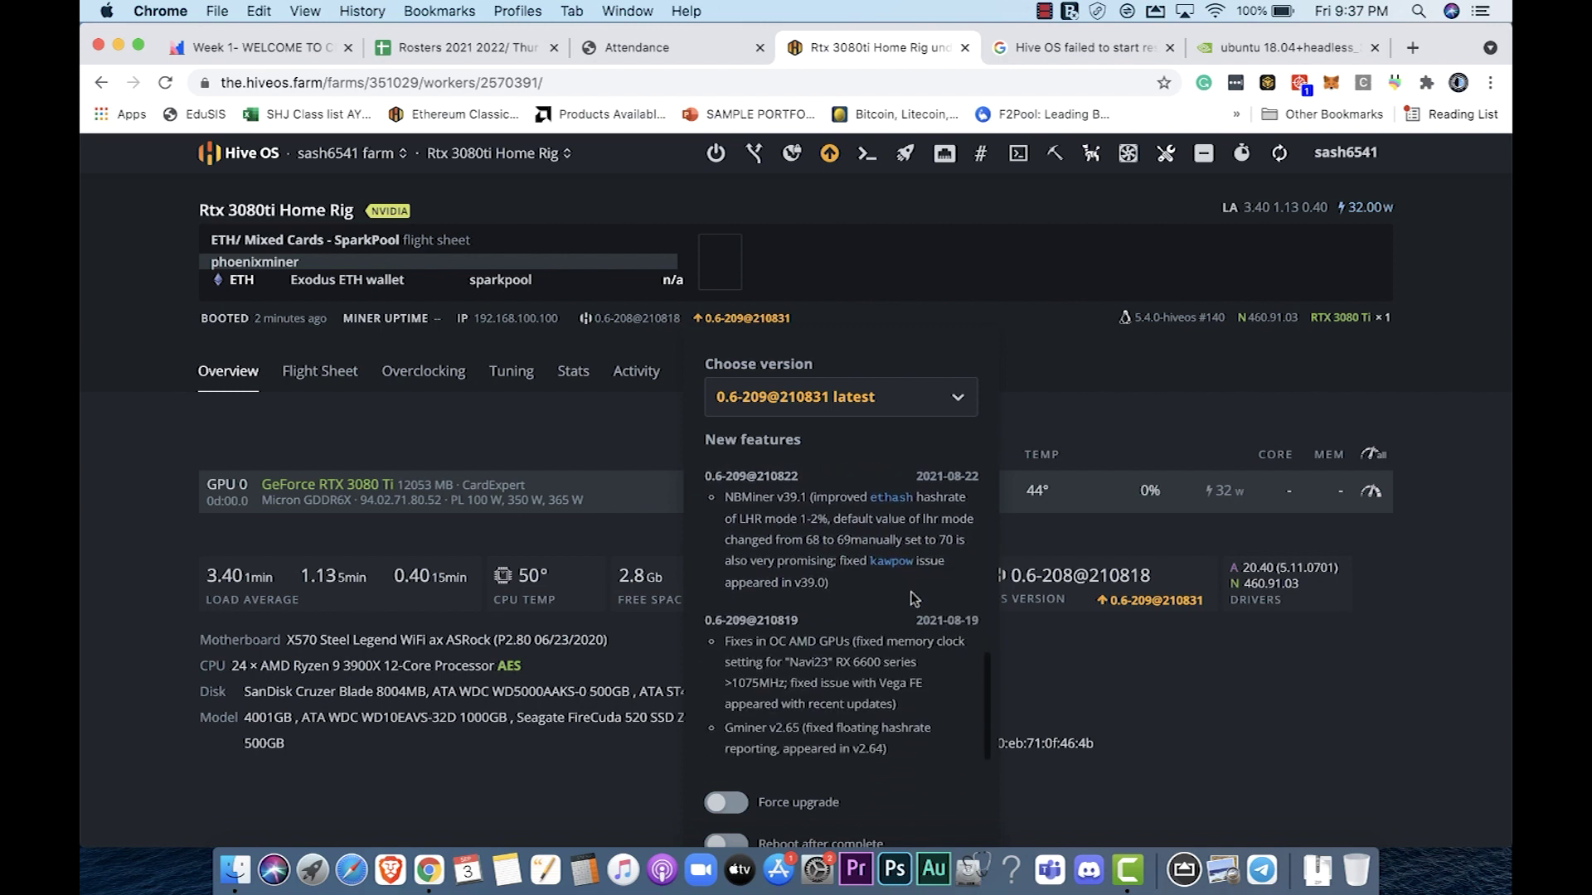
scroll(925, 791, down, 2)
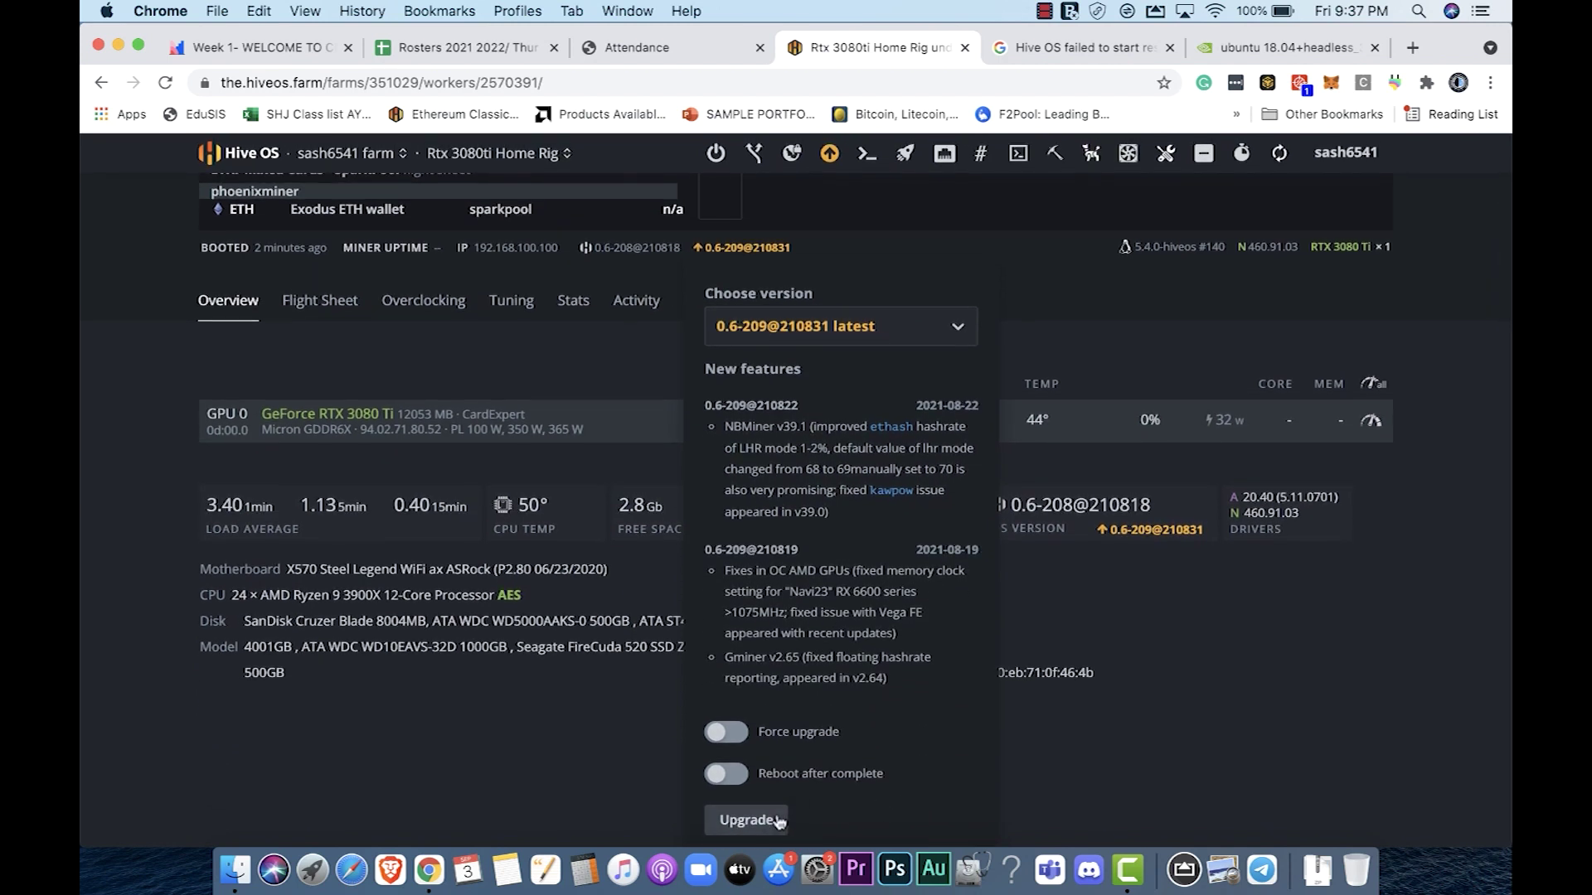
click(777, 820)
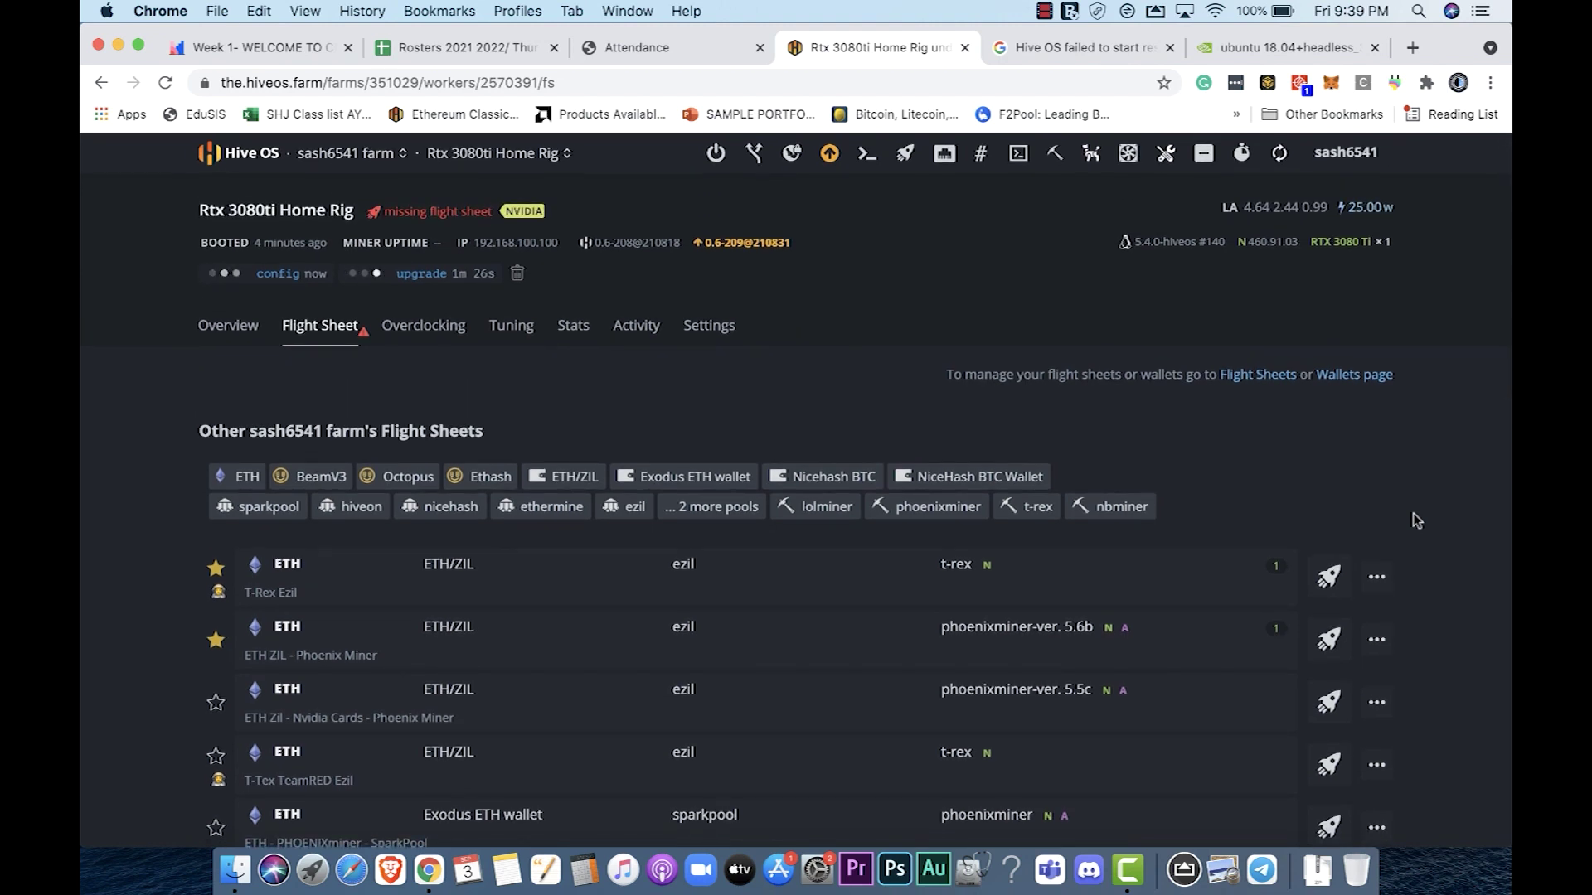
Step: Go back to the farm and review its ETH and NiceHash wallets on the Wallets page
click(337, 156)
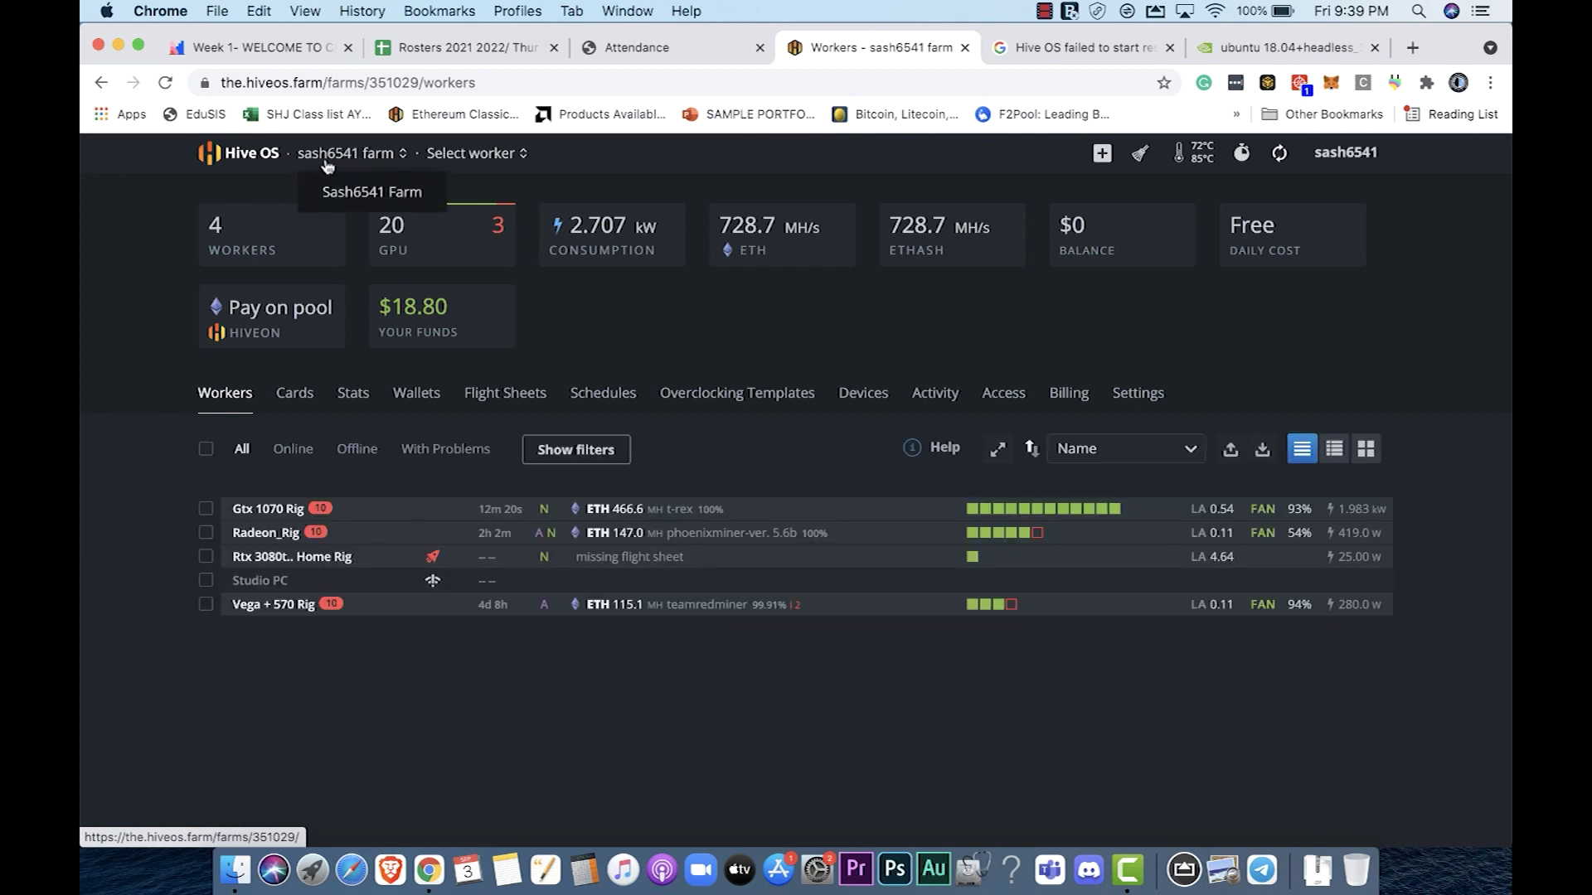
click(416, 395)
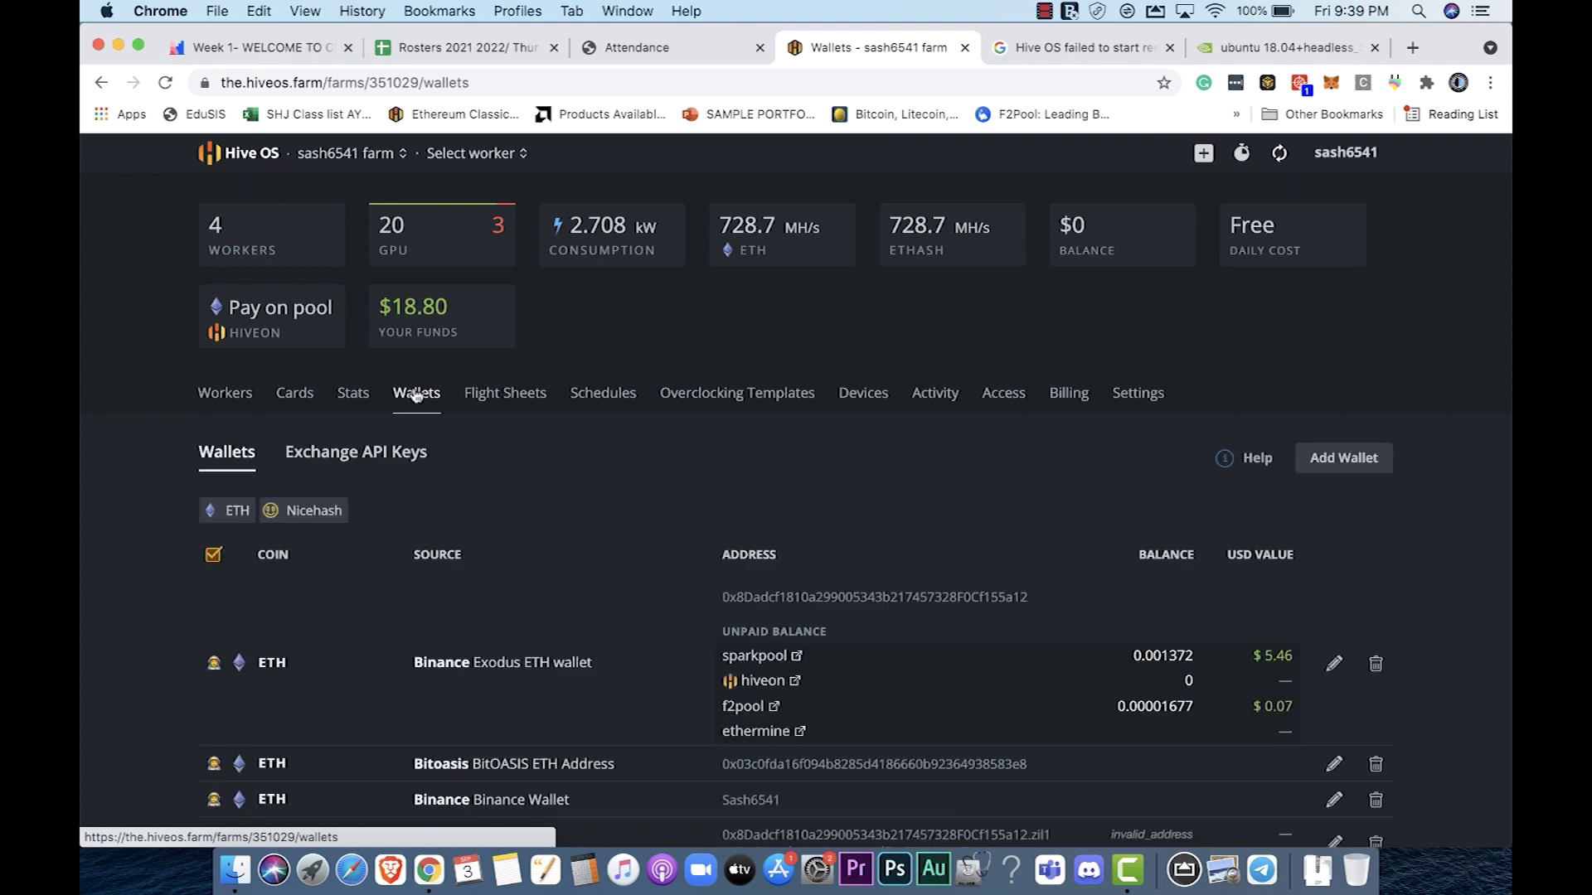
scroll(593, 511, down, 2)
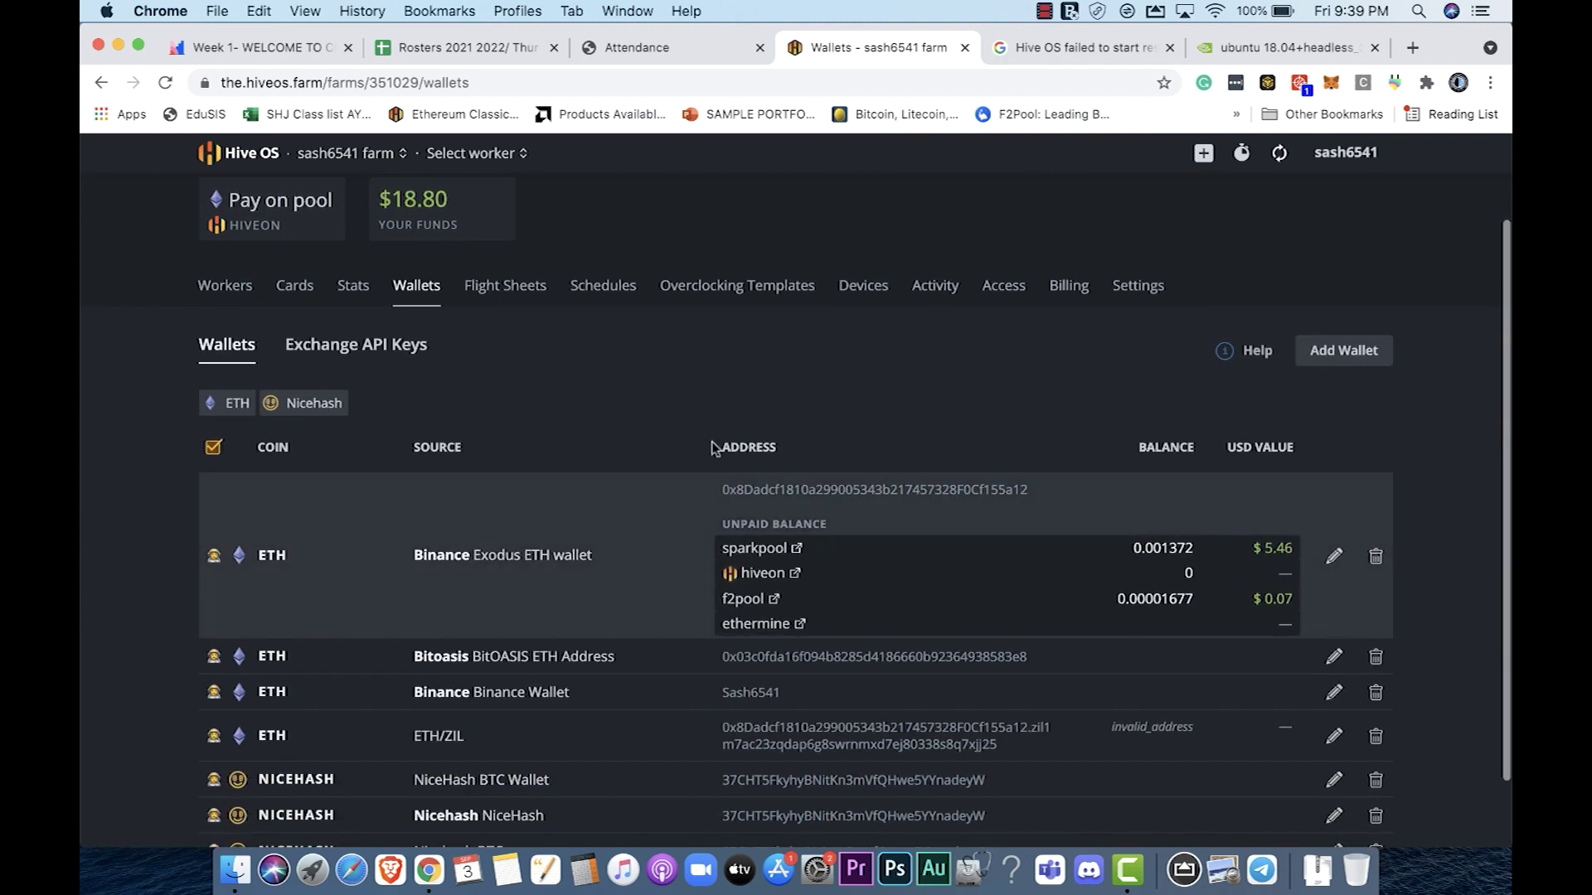
scroll(717, 668, down, 2)
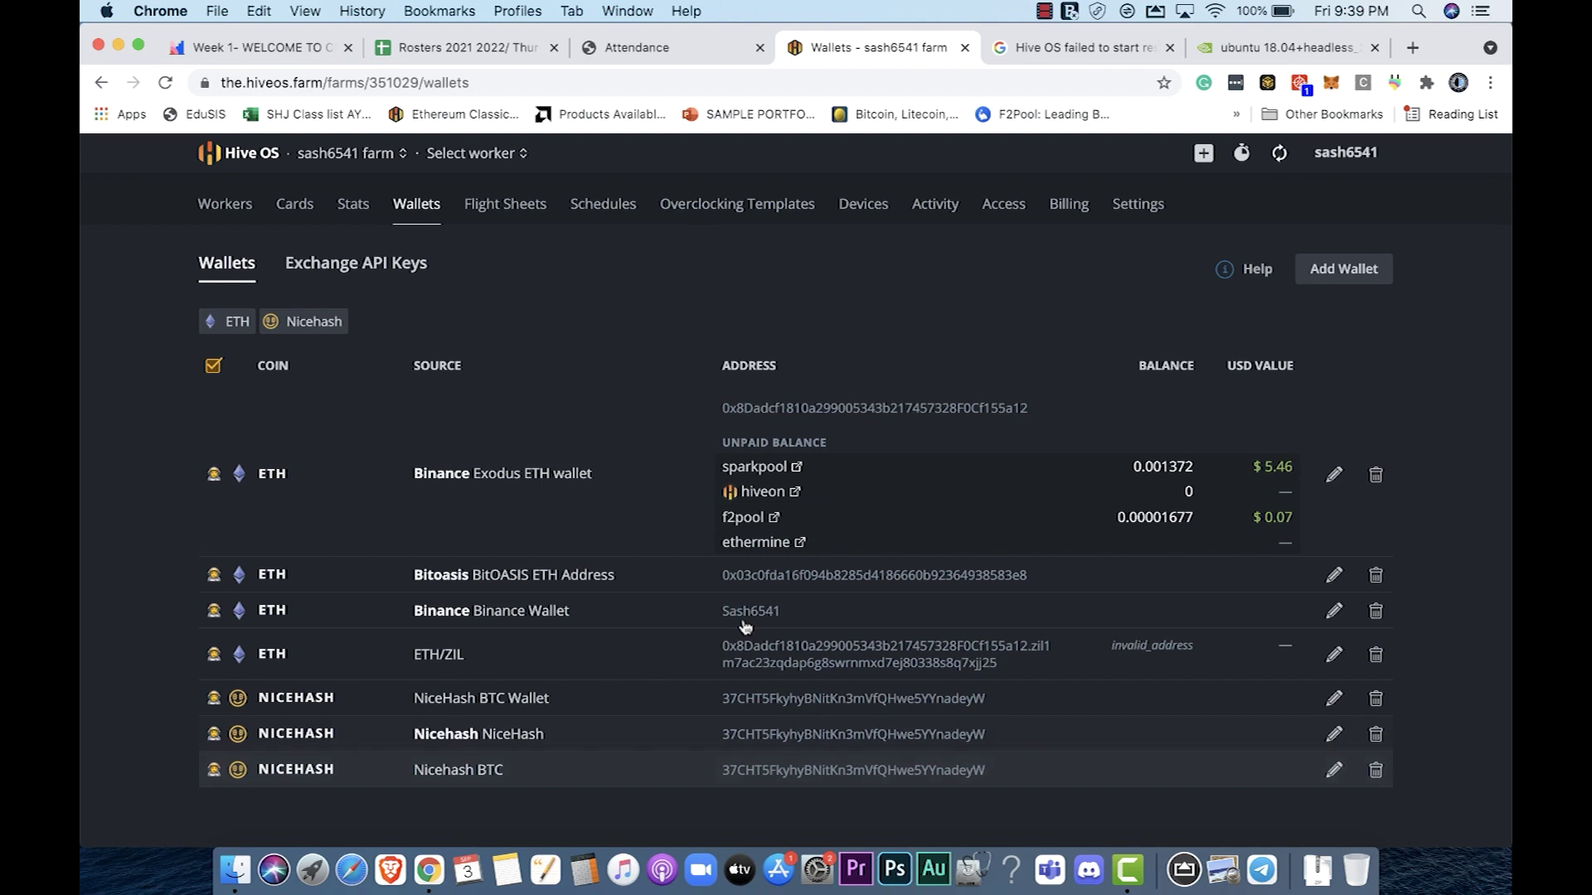
scroll(686, 472, up, 2)
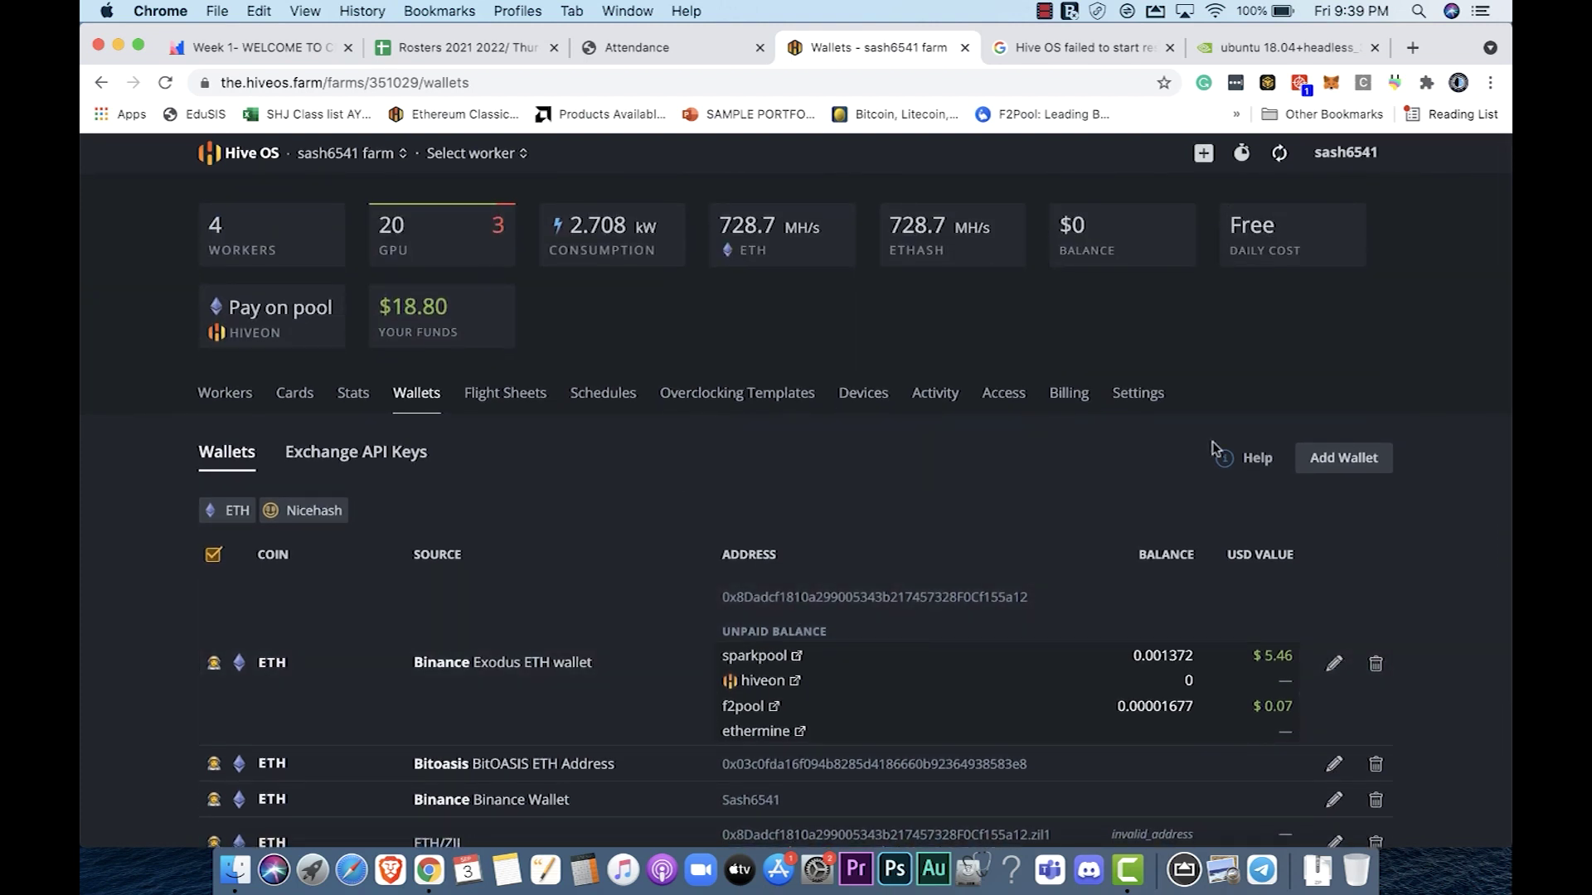
click(1368, 458)
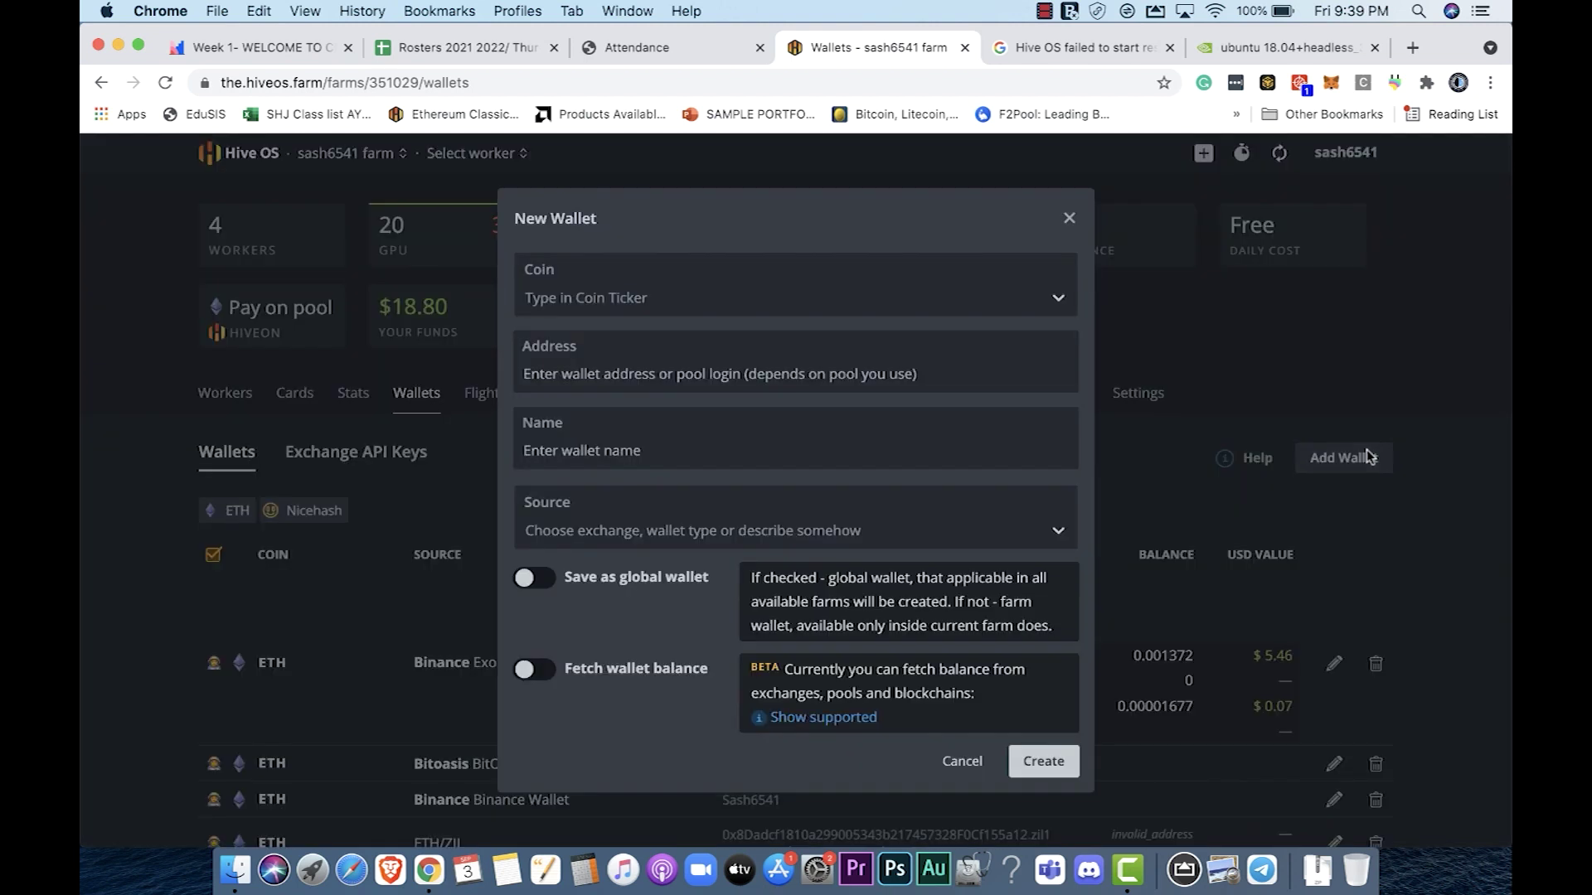
click(952, 300)
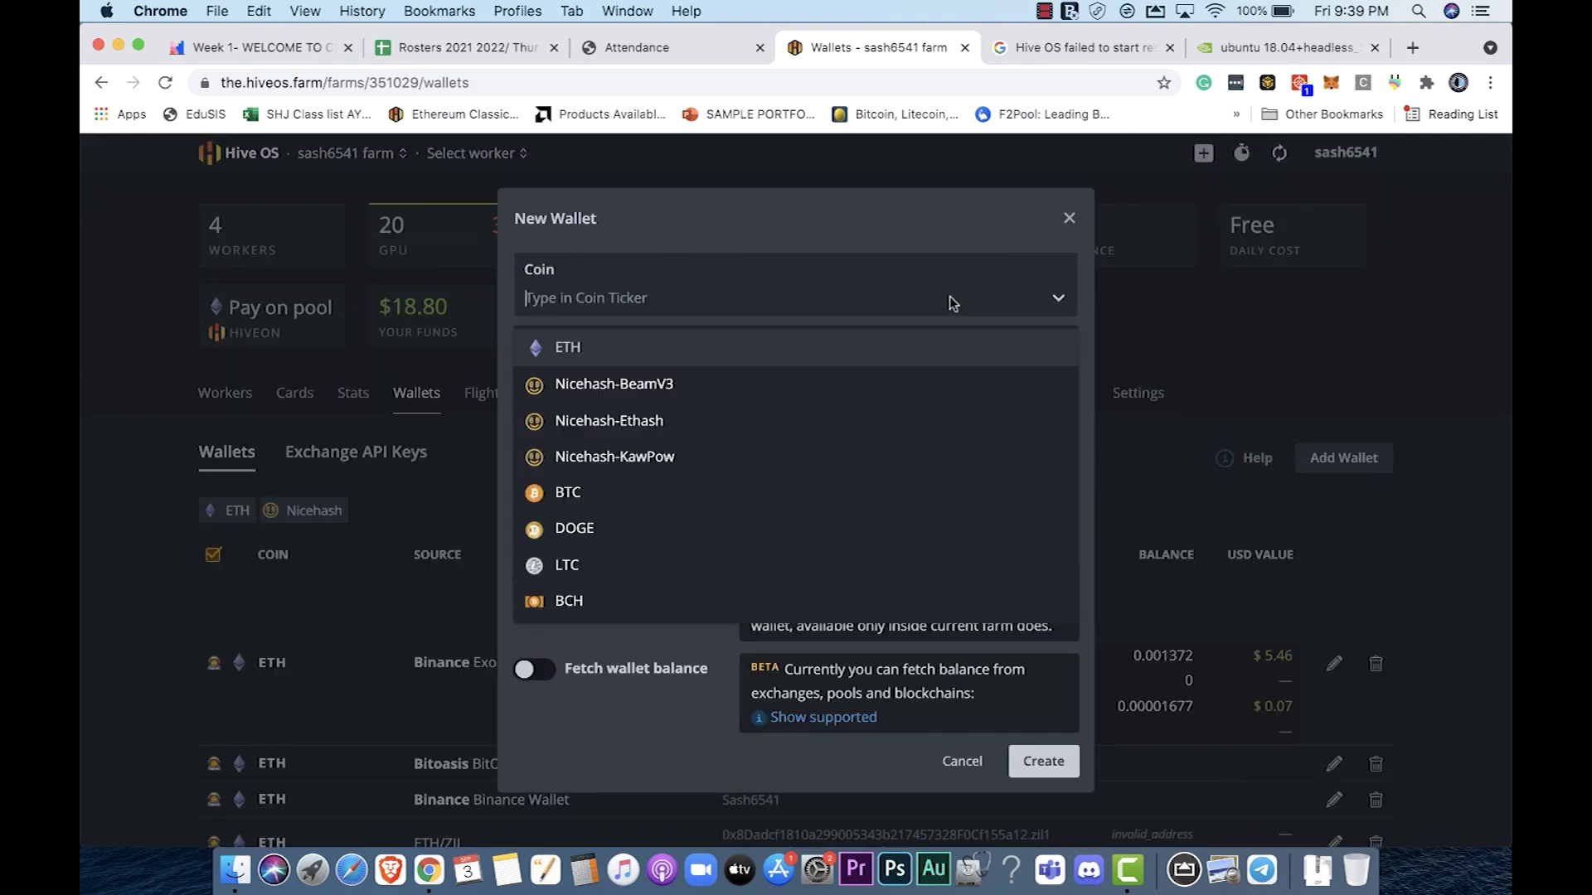
click(569, 349)
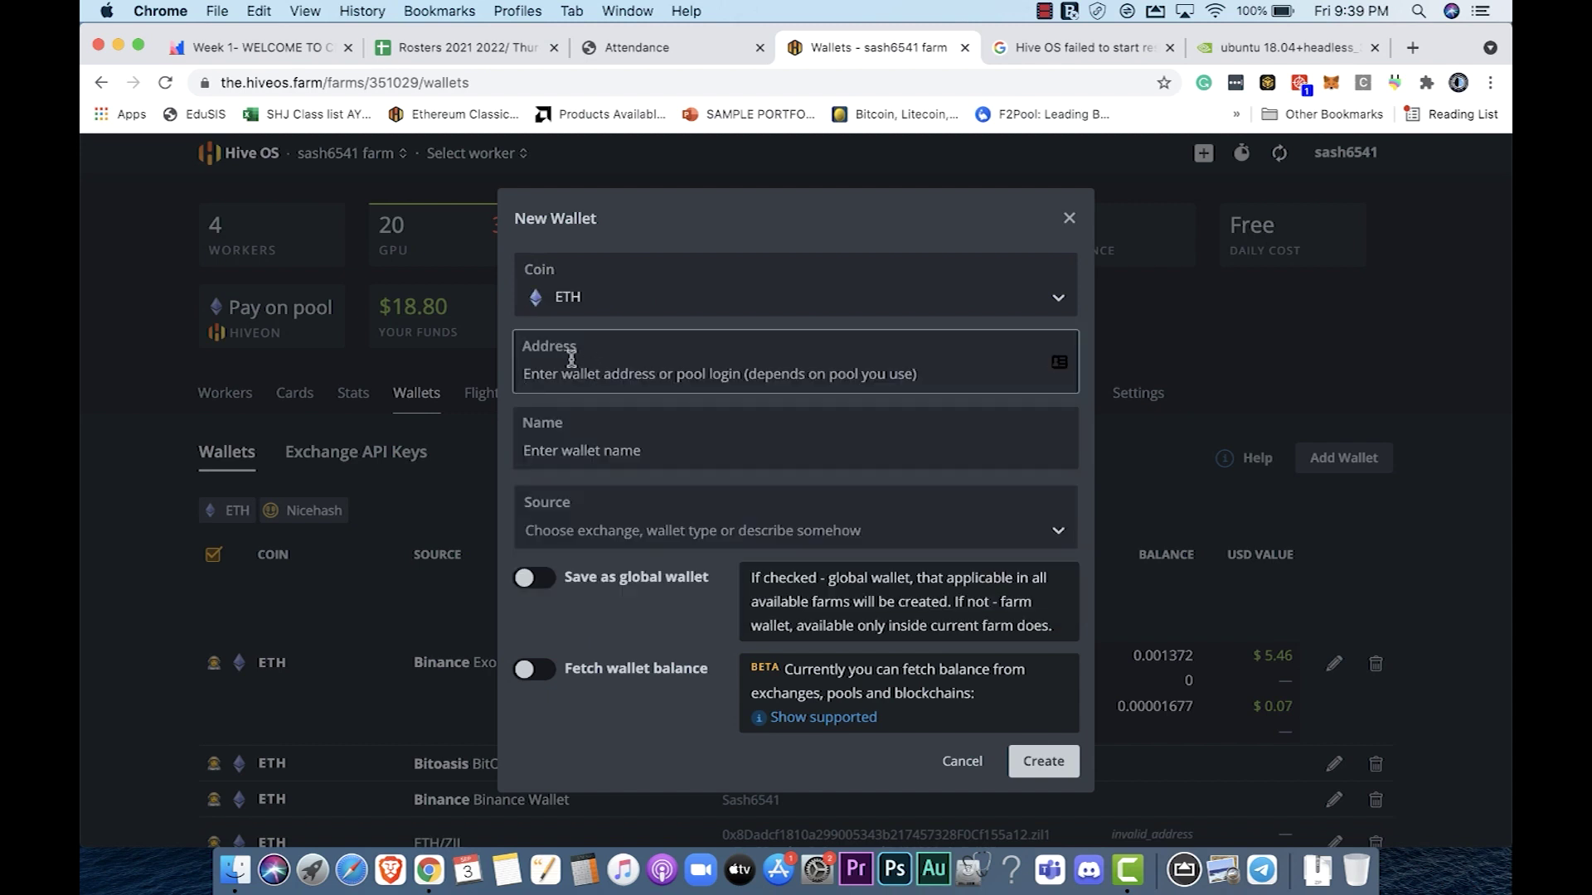
click(618, 446)
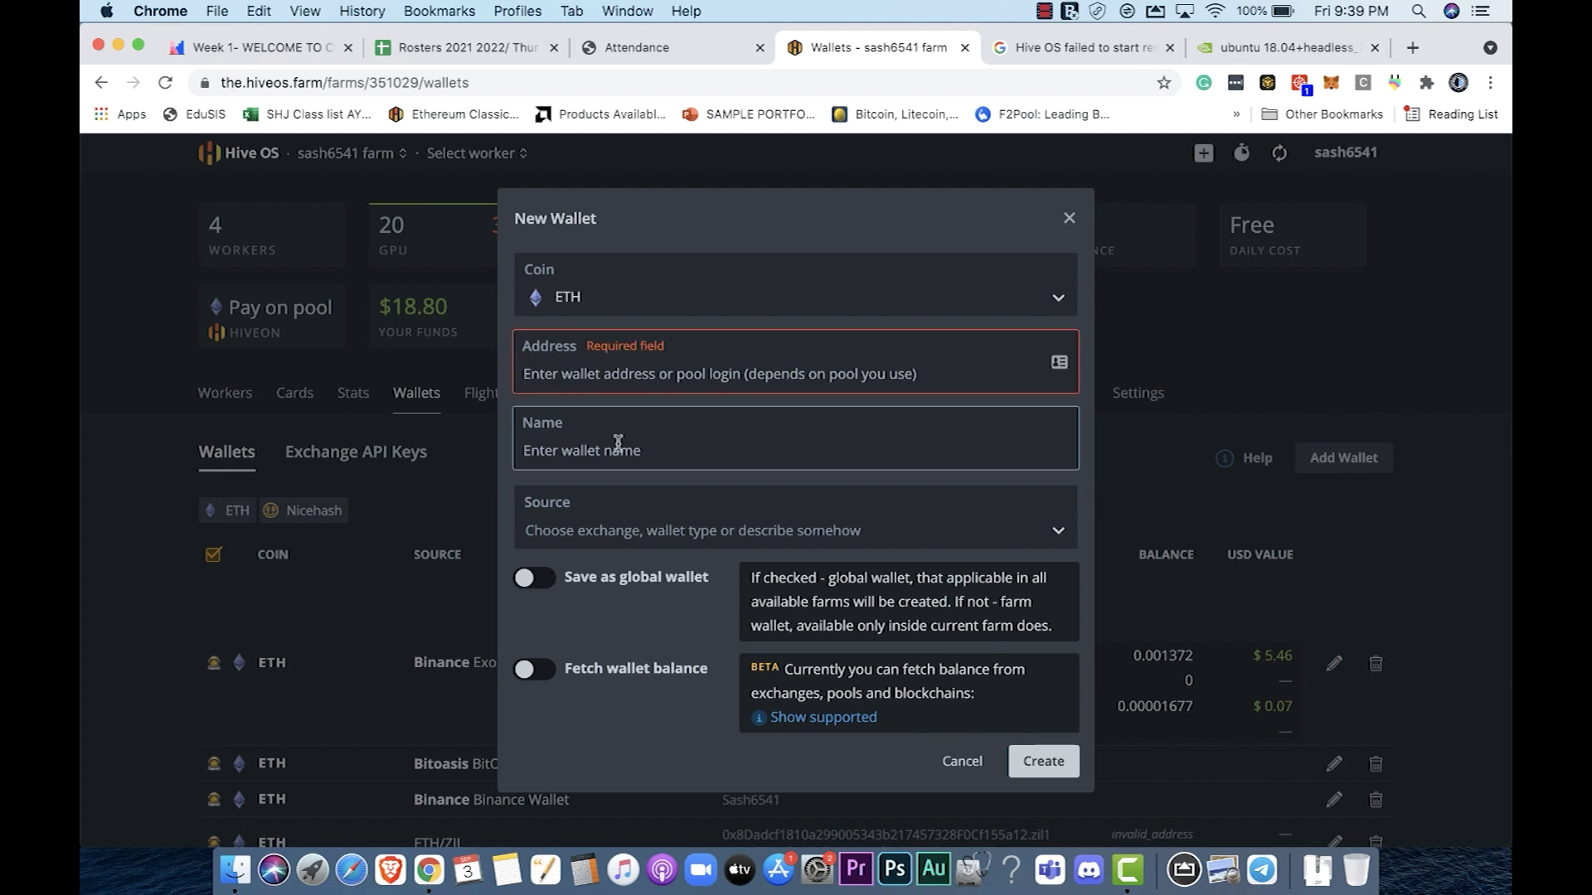
click(585, 534)
click(580, 520)
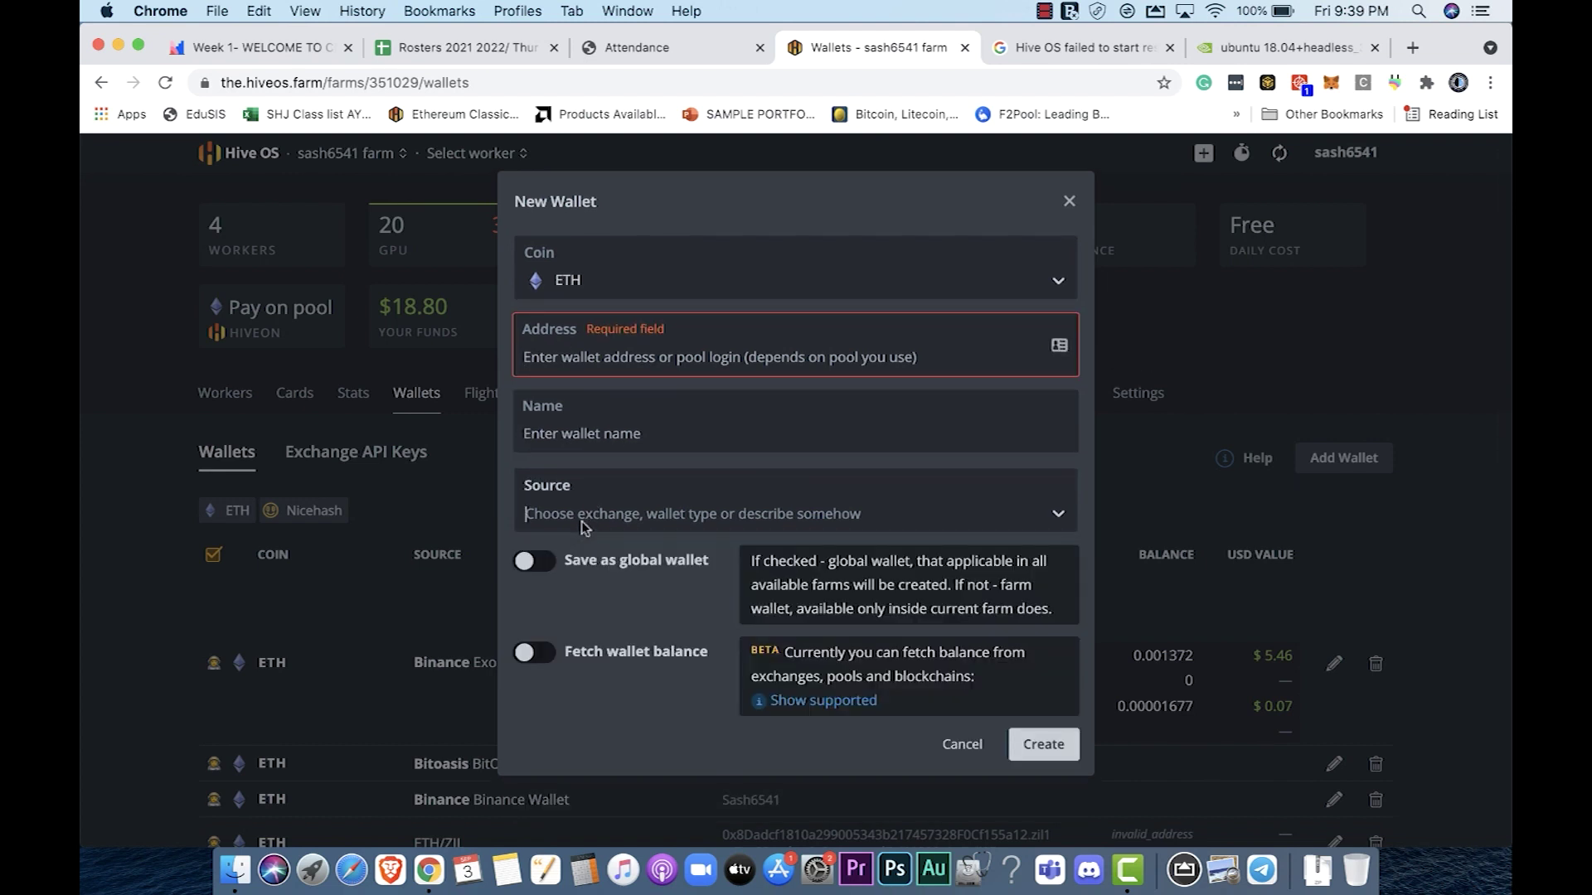
click(544, 563)
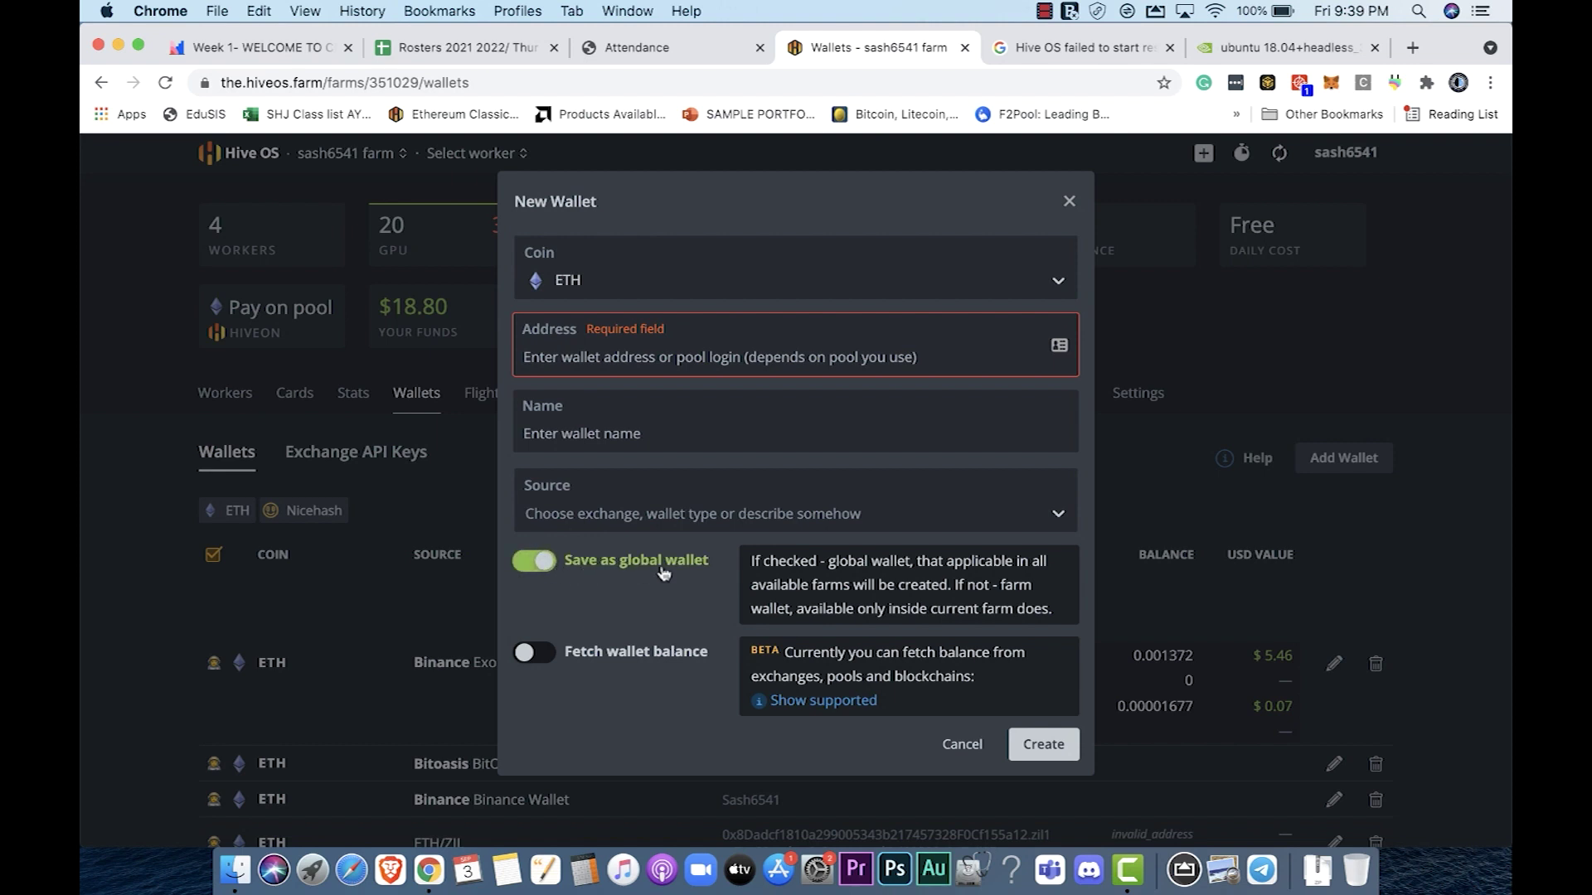
click(545, 662)
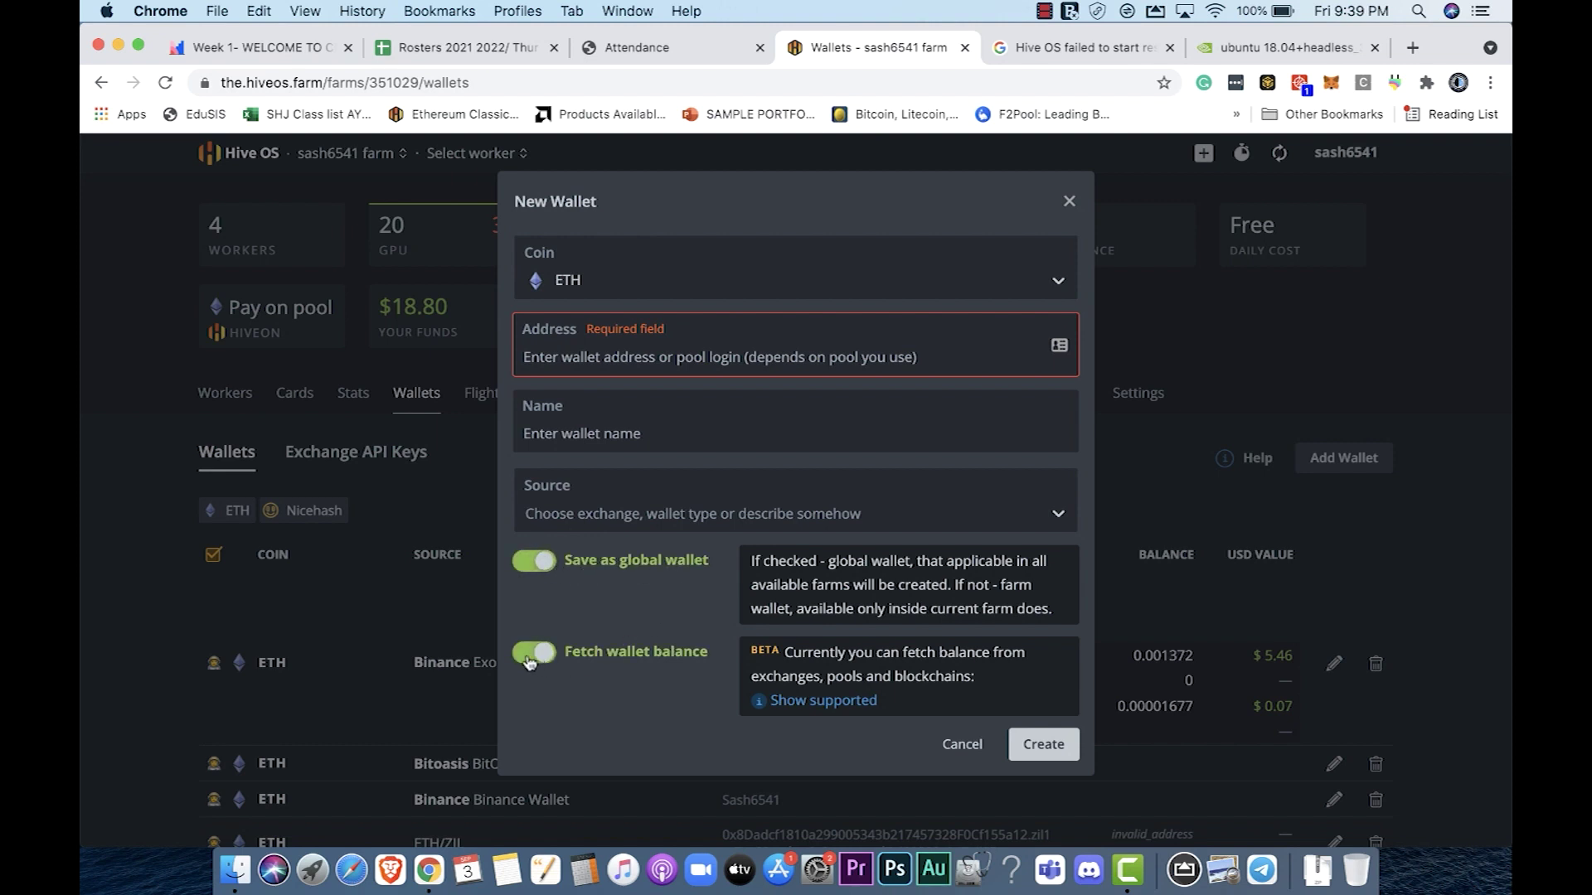
click(547, 660)
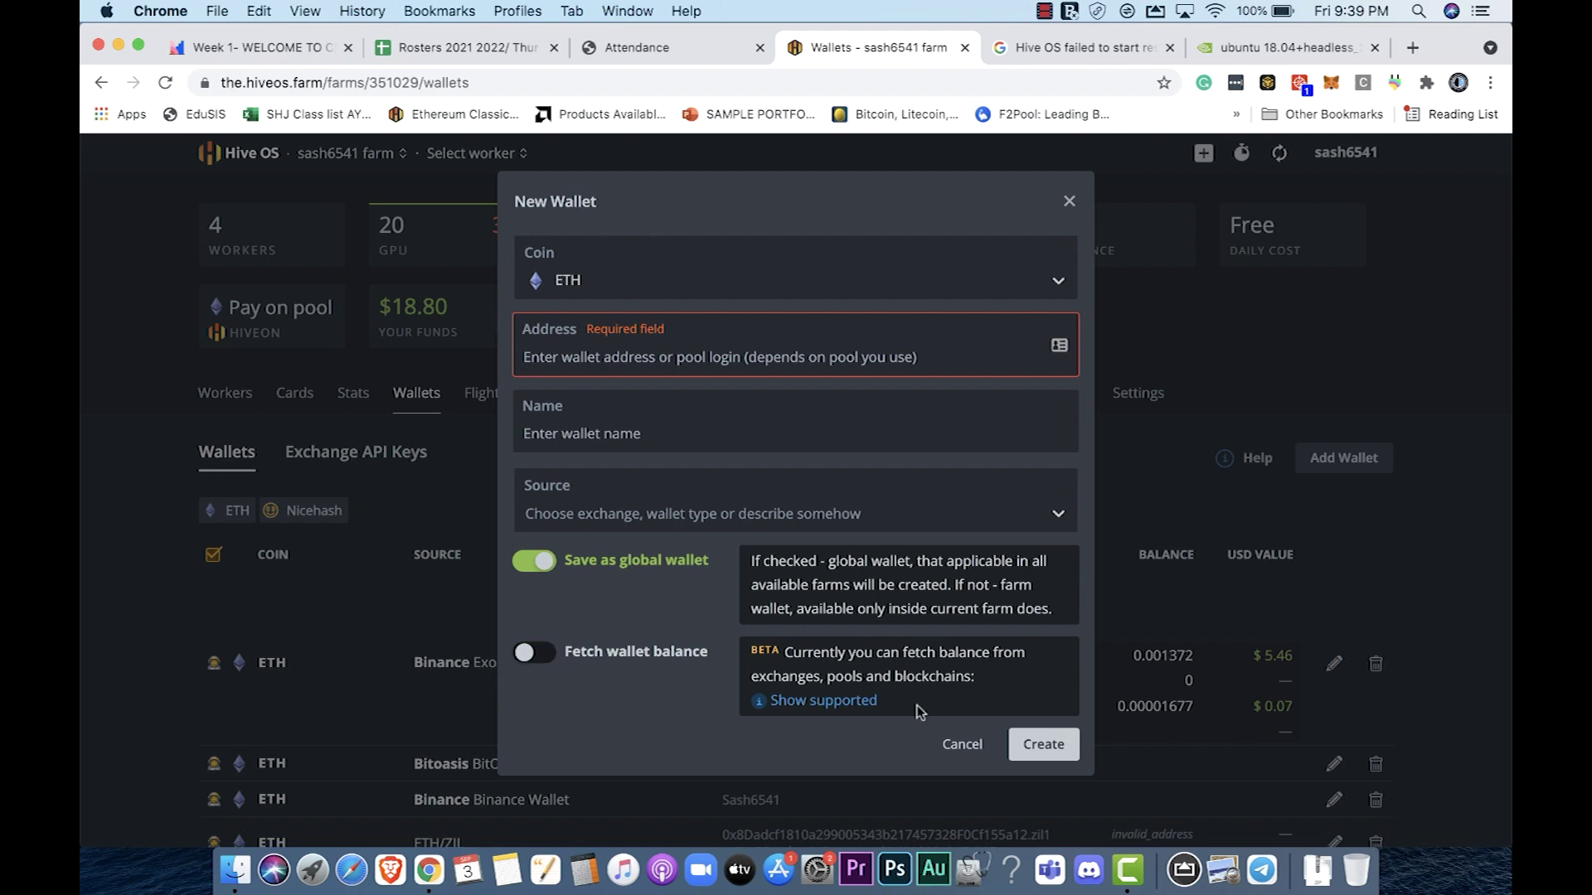
click(545, 660)
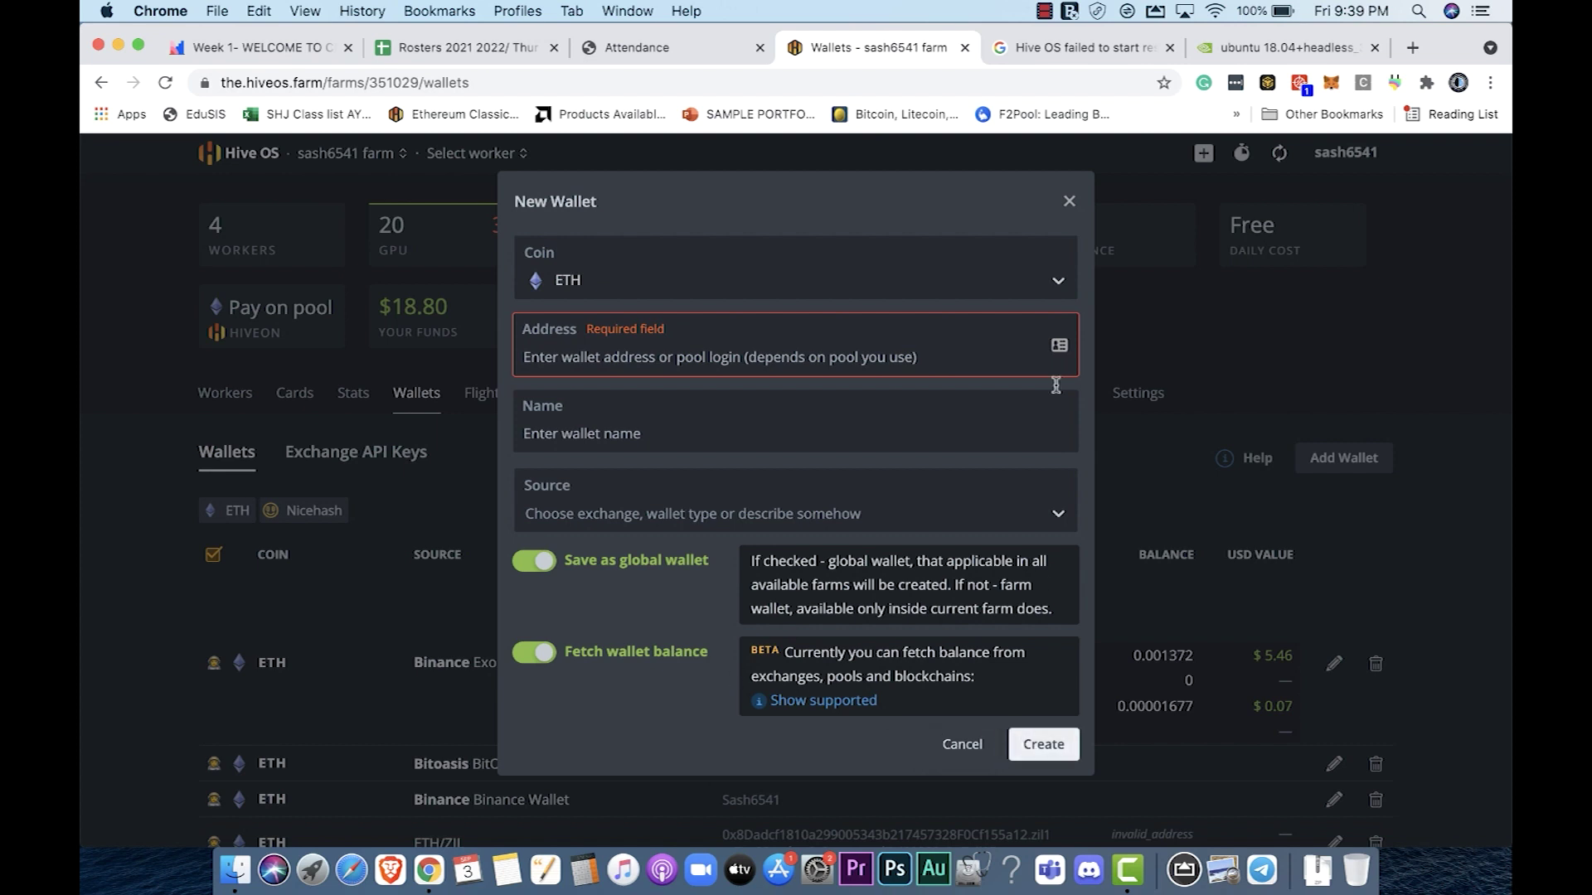
click(961, 743)
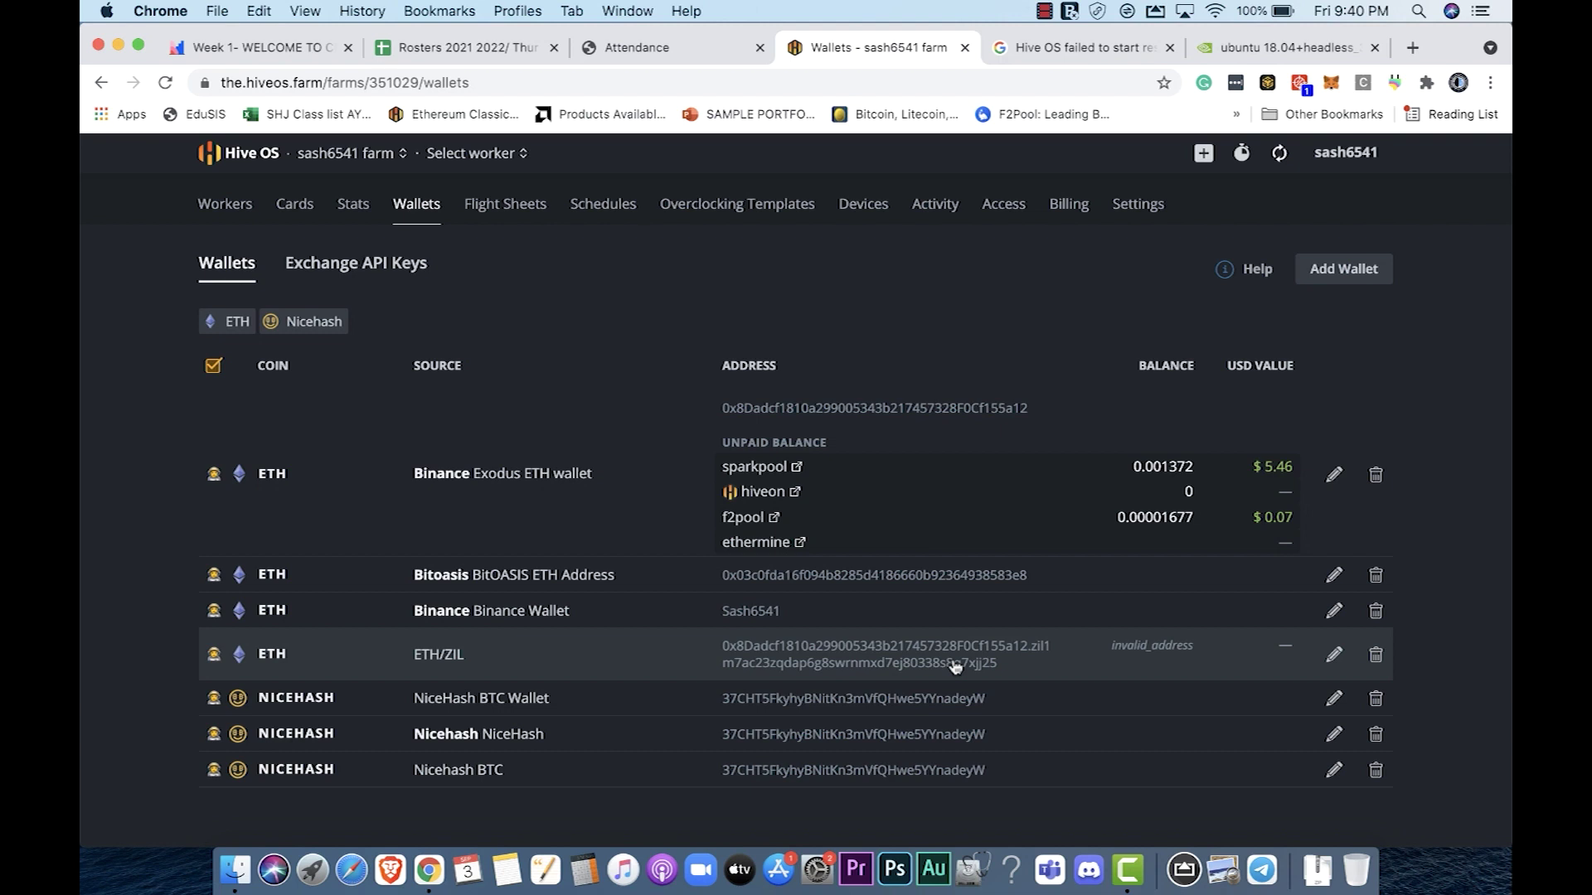
scroll(955, 666, up, 5)
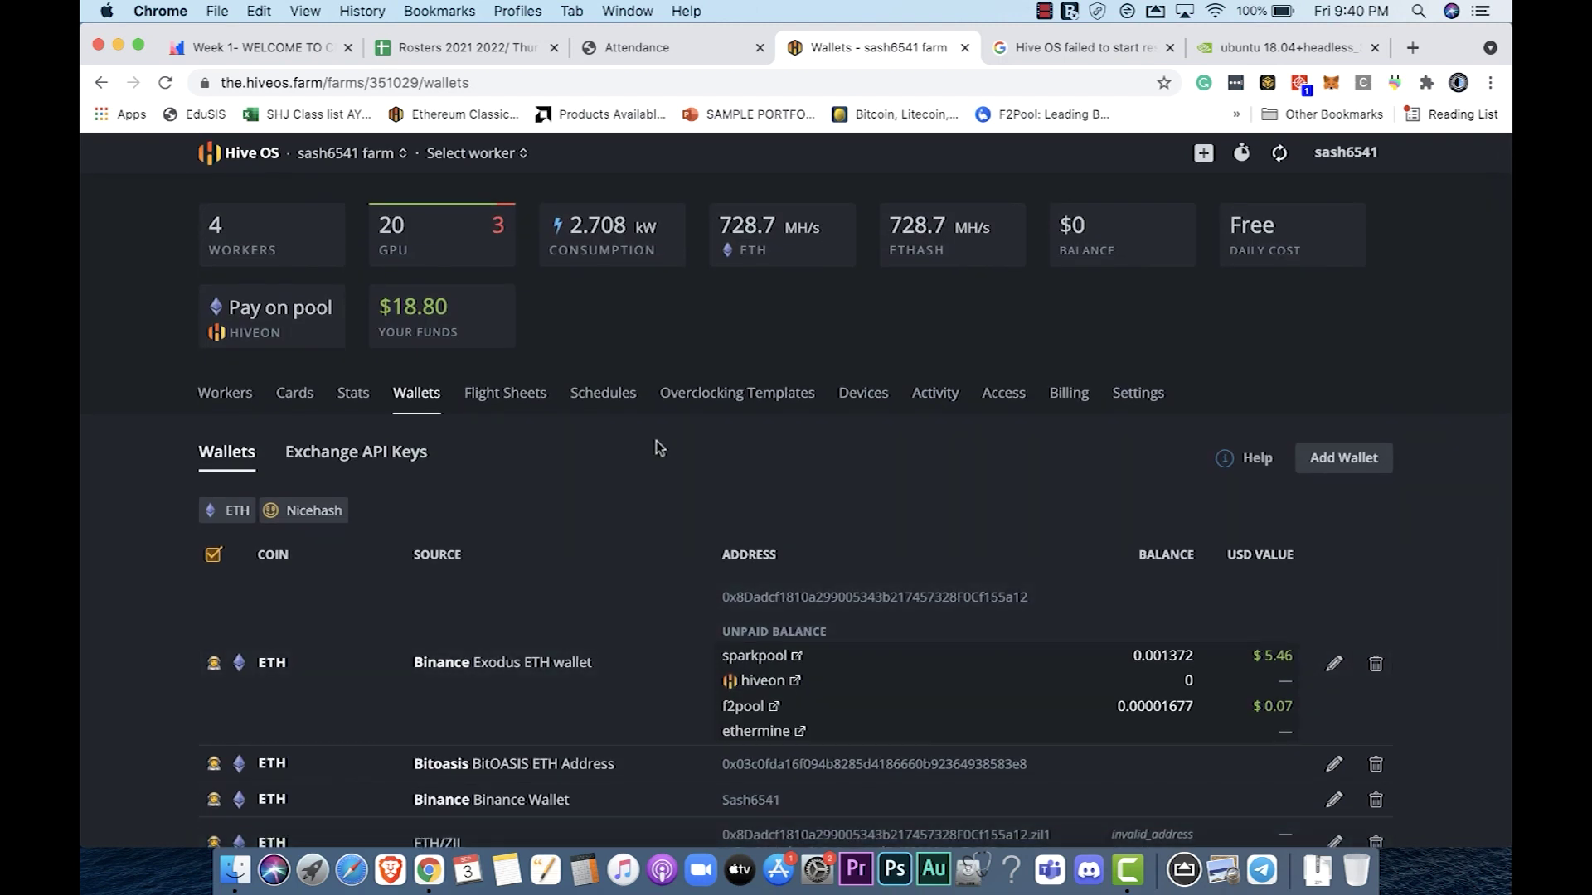
click(507, 408)
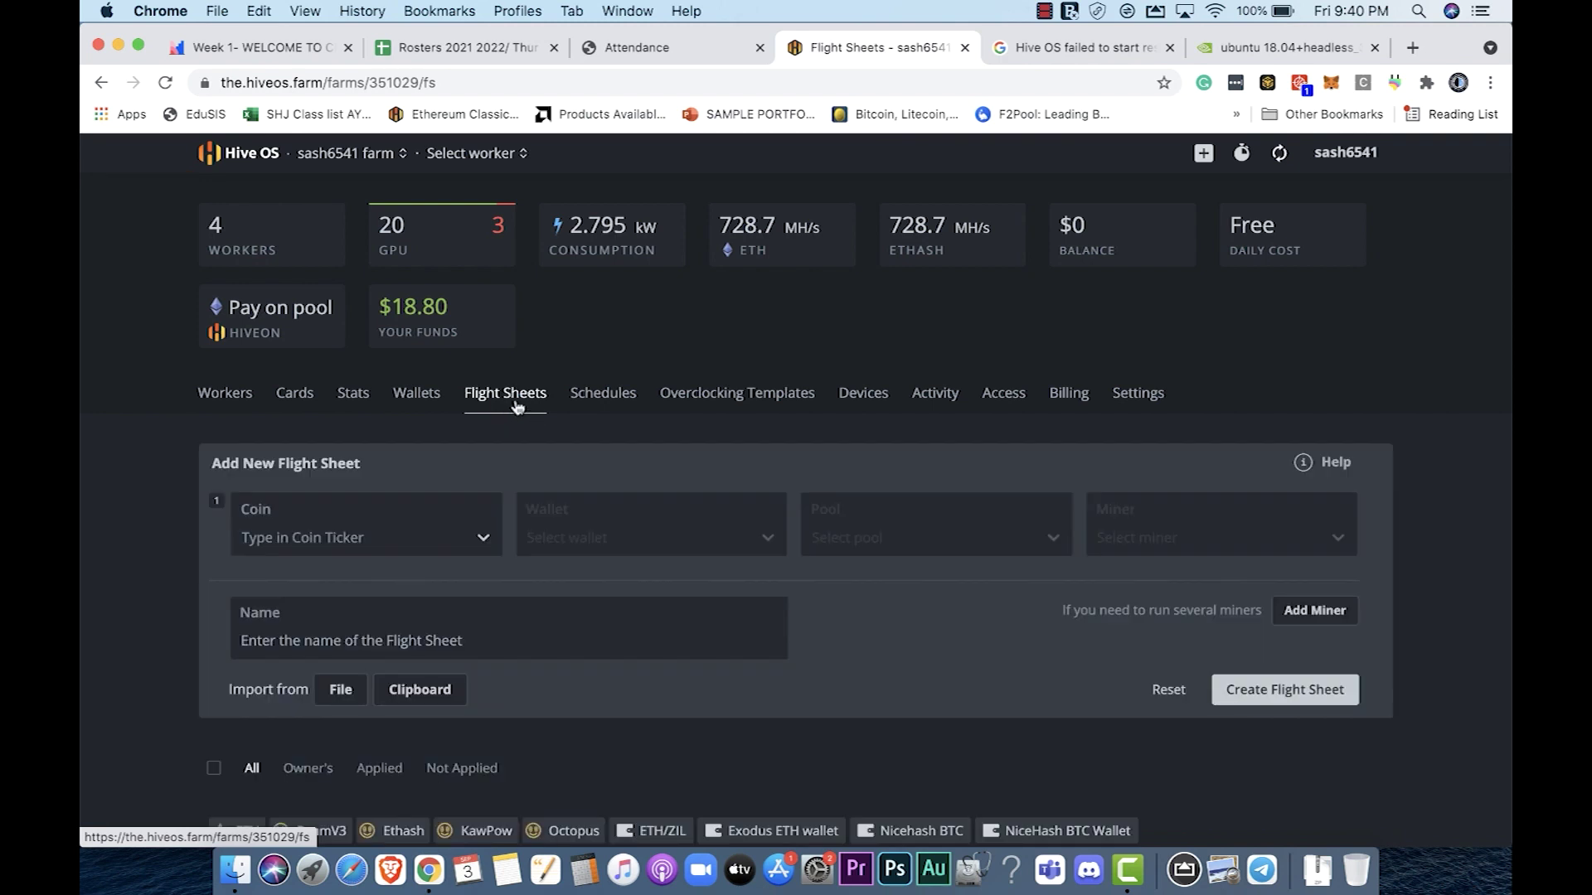
Step: Set the new flight sheet's coin to ETH and its wallet to Exodus ETH
click(439, 539)
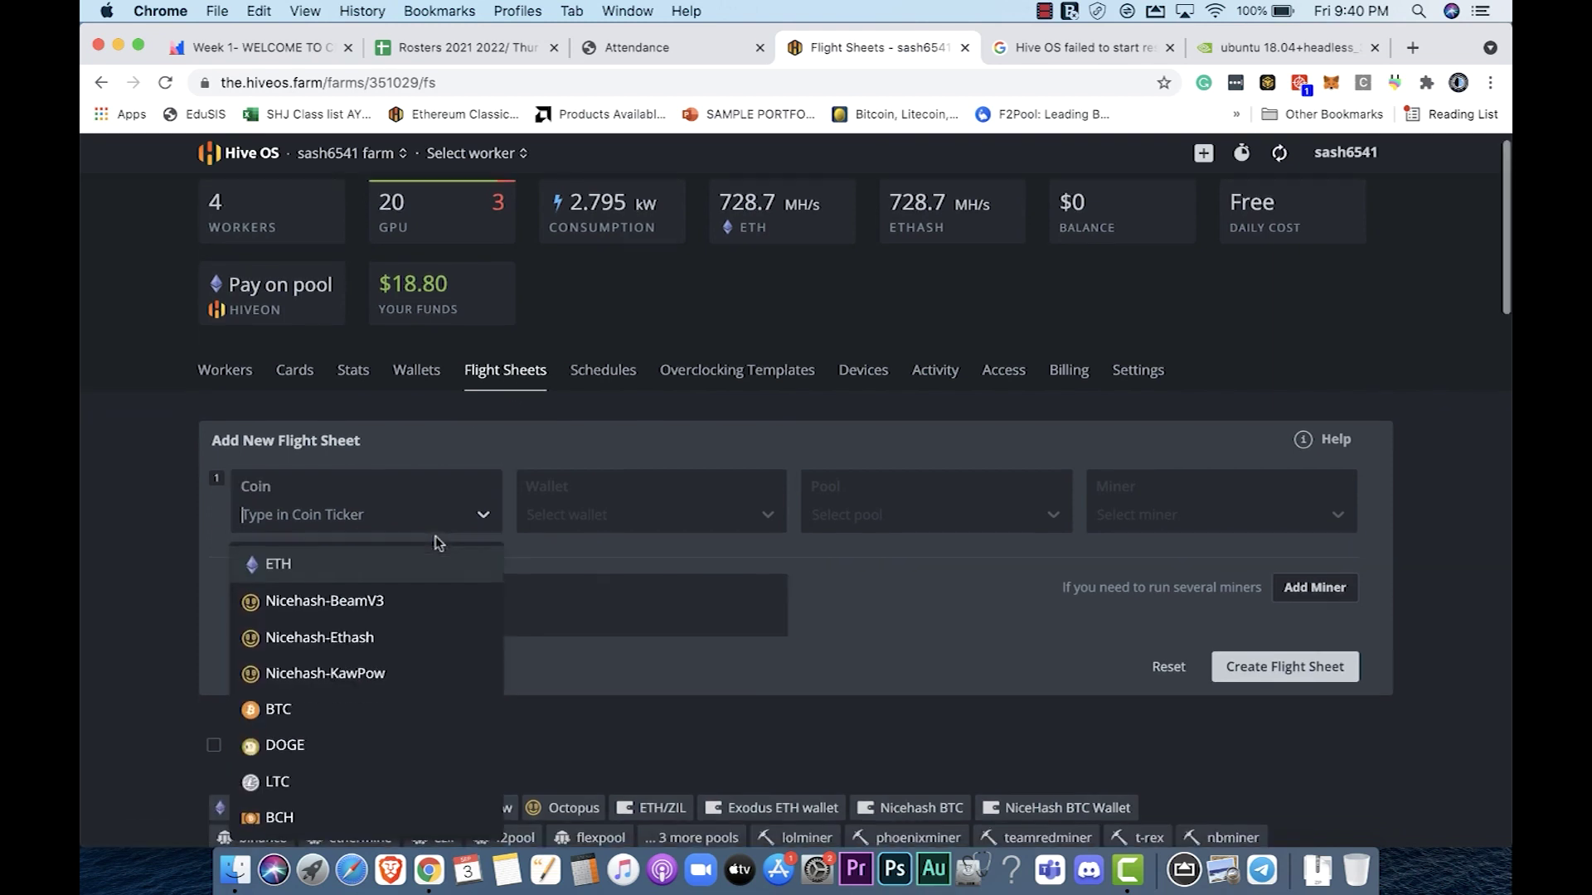
click(337, 563)
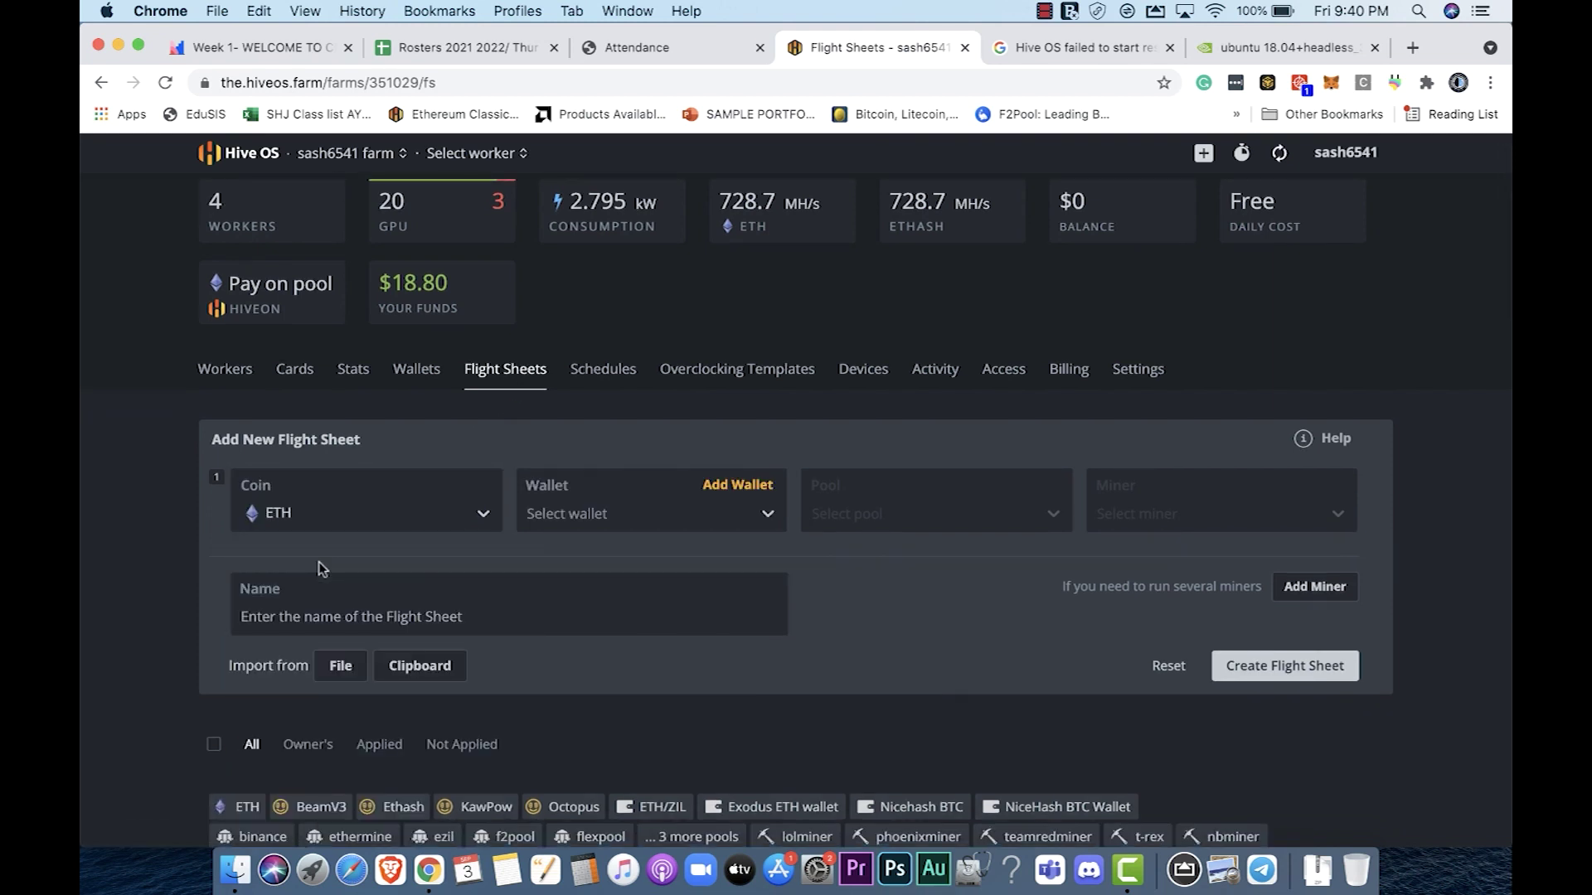
click(765, 518)
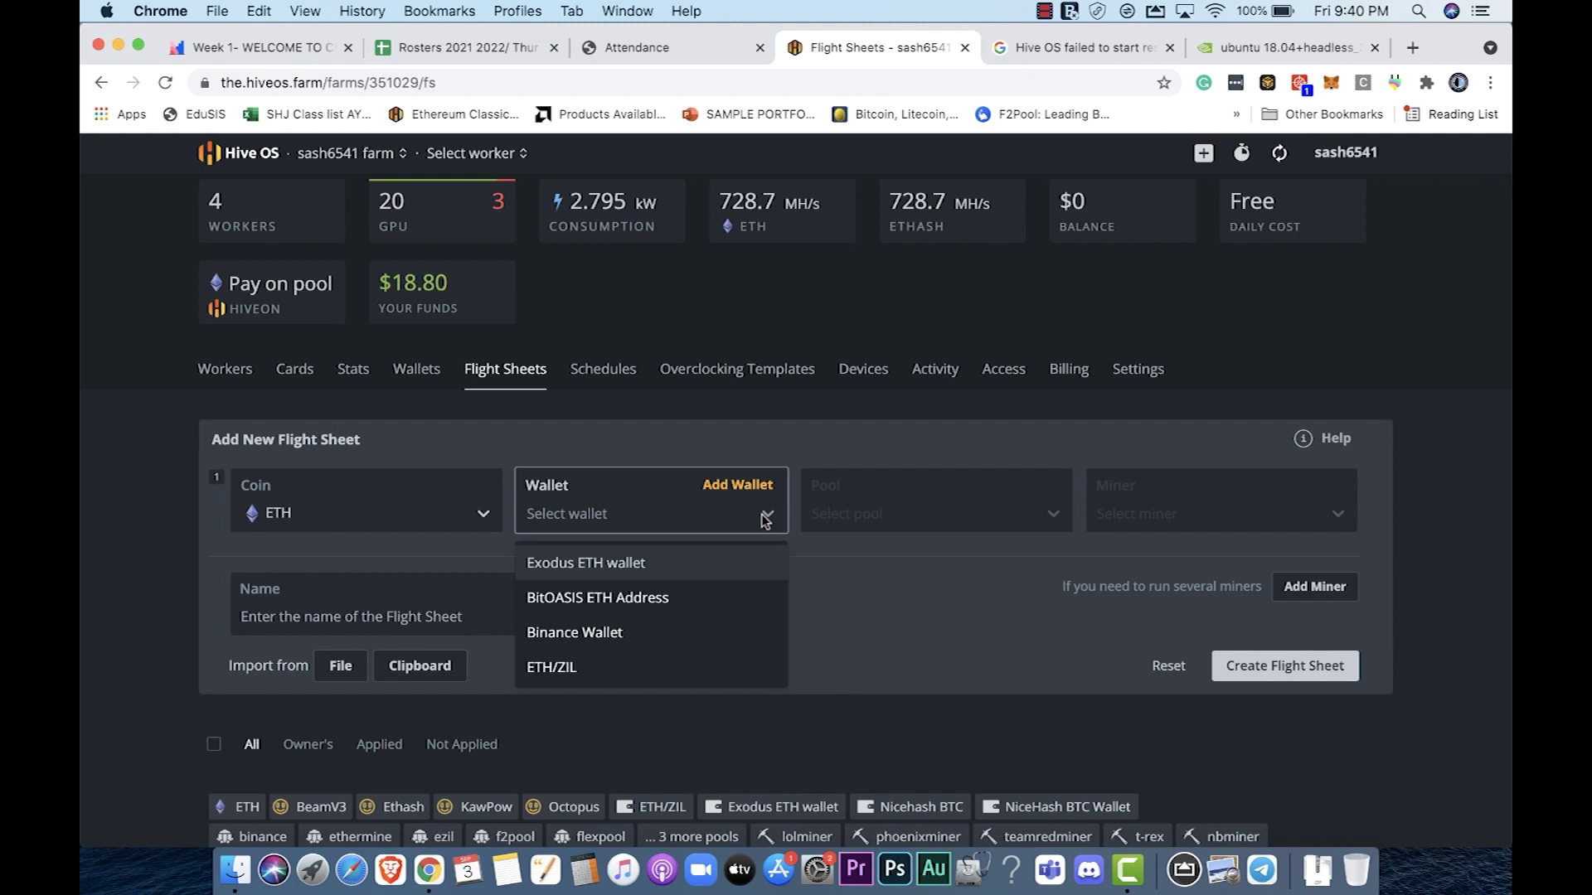
click(637, 563)
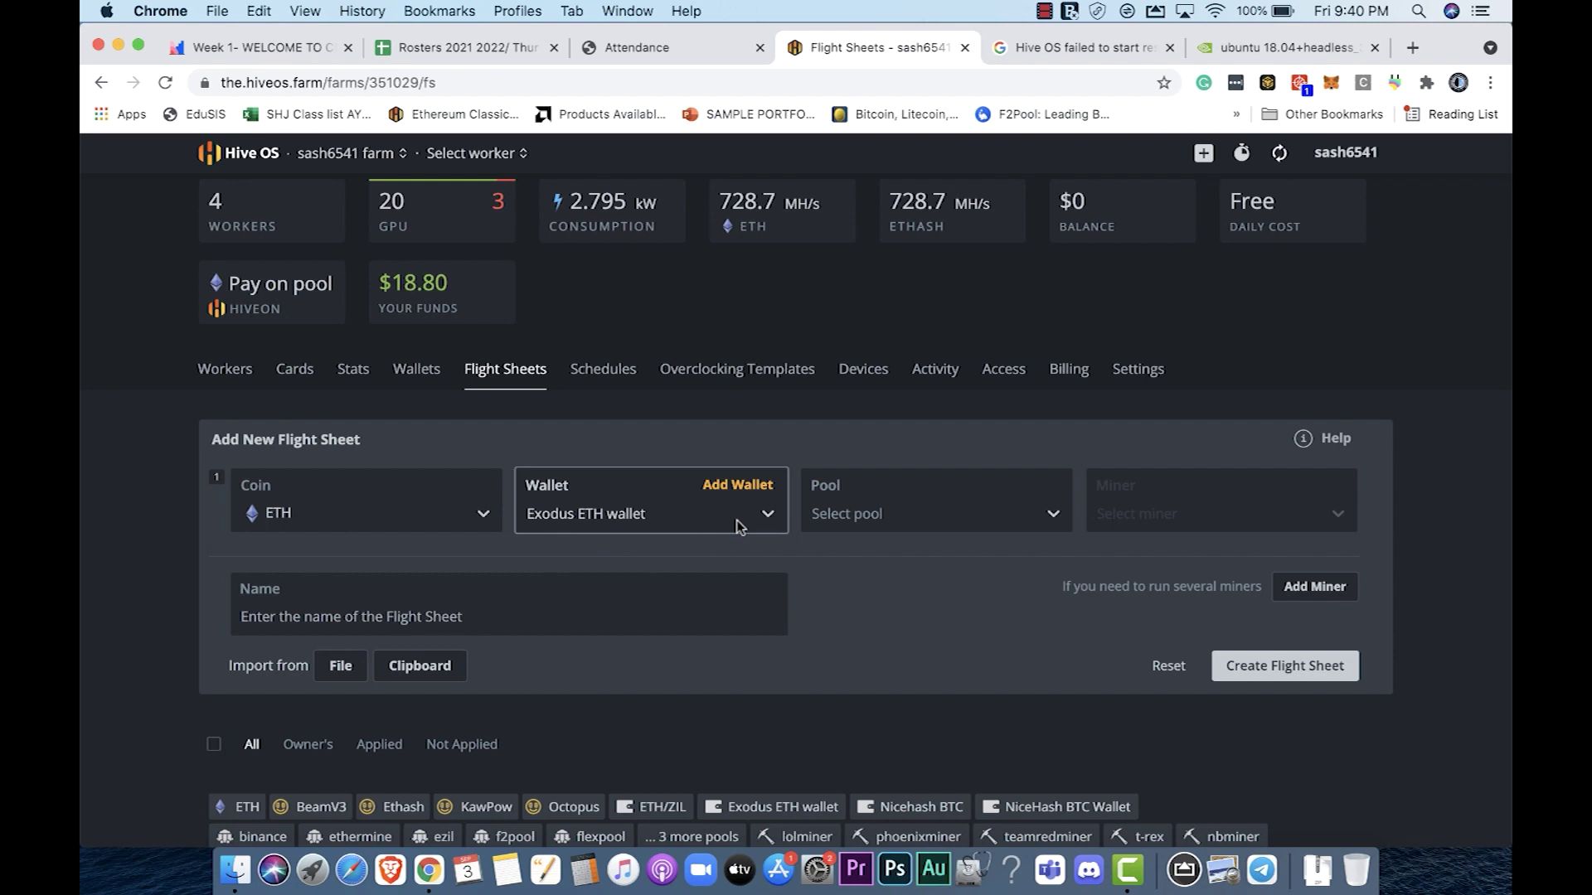
click(819, 518)
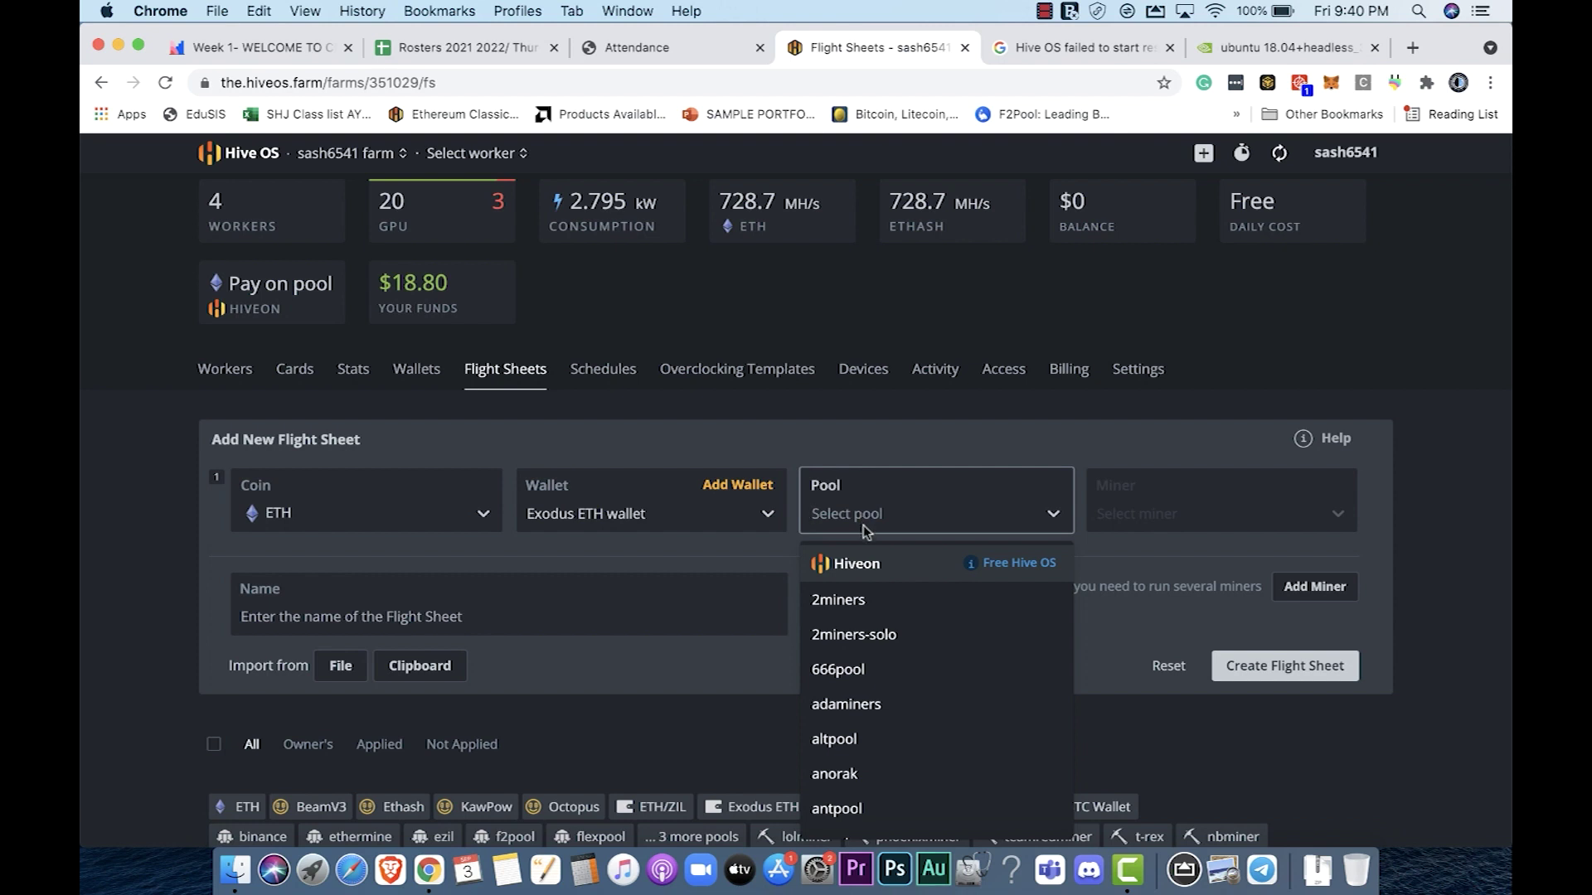
Step: Use the ezil pool with SSL URLs on Europe, Asia, USA East, USA West and China servers
text(ezil)
key(Return)
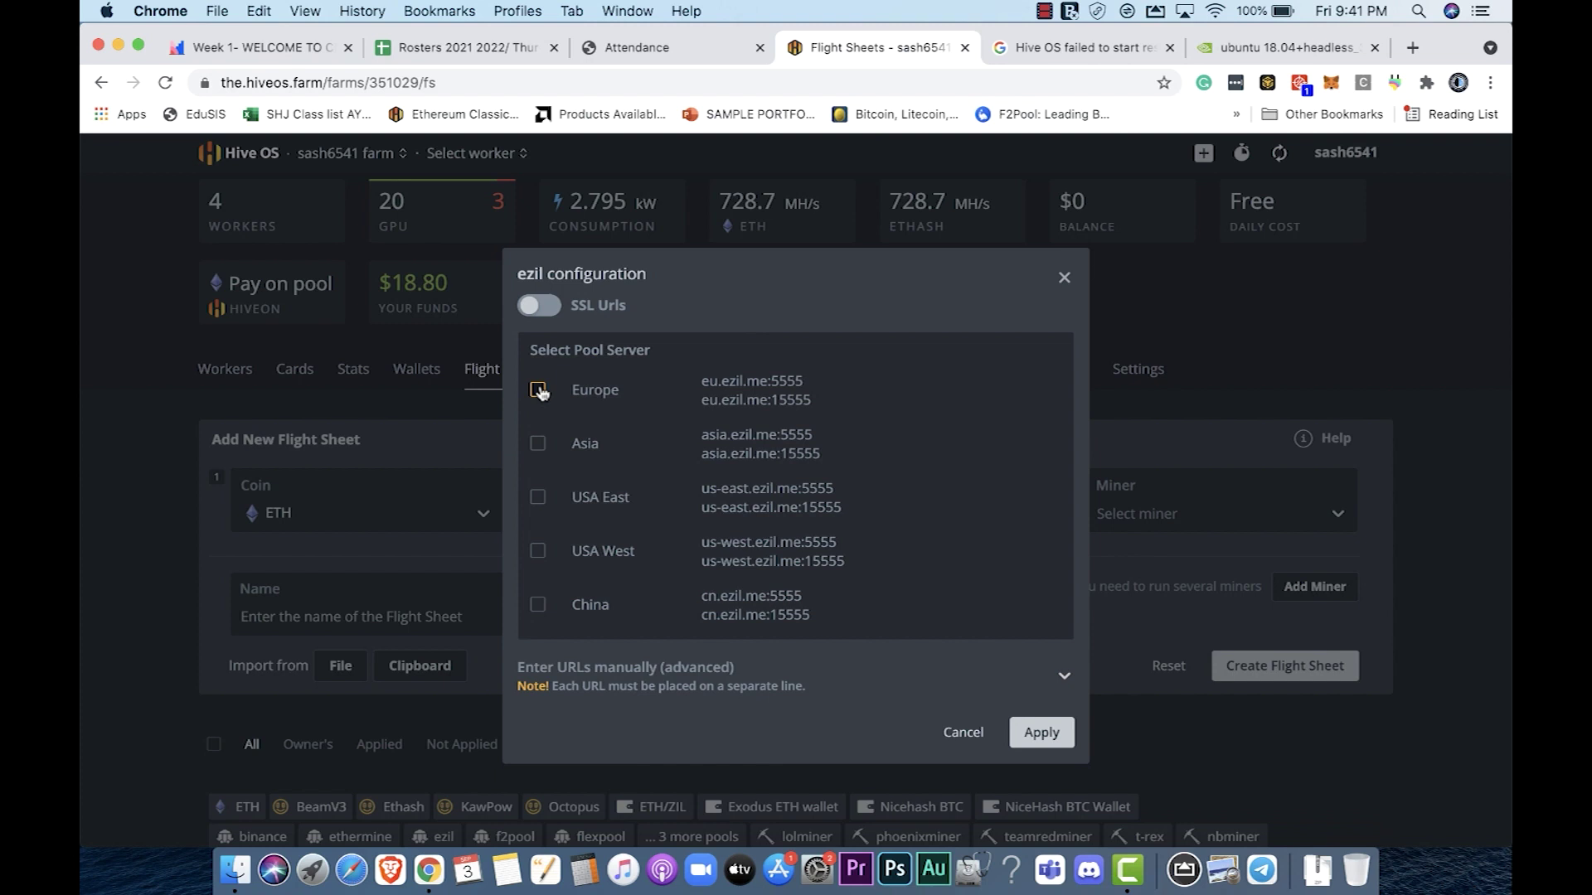
click(548, 310)
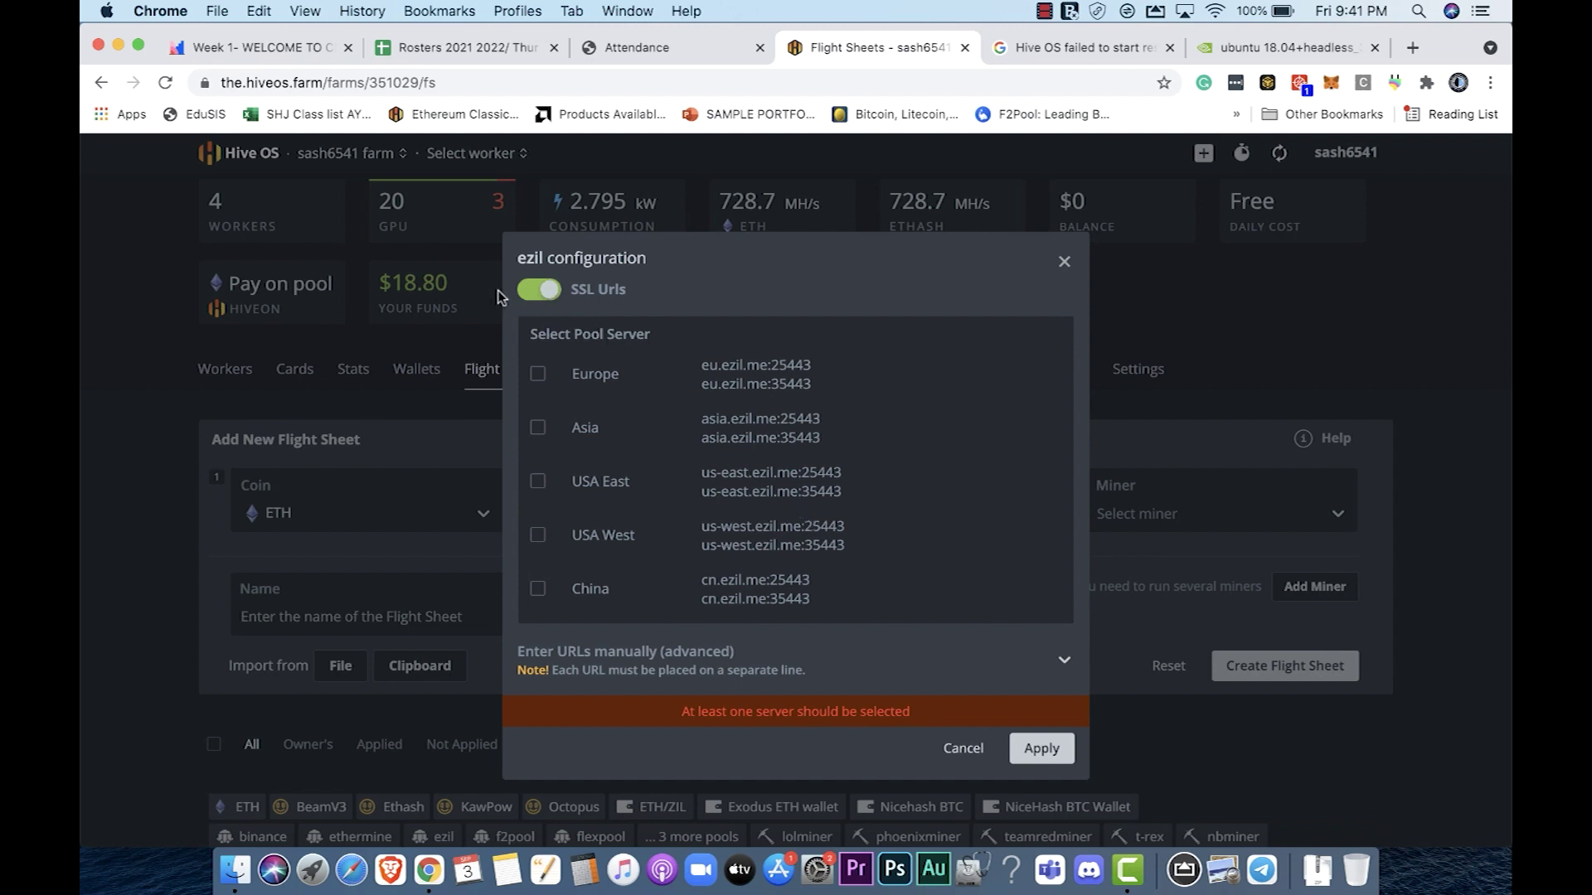
click(576, 377)
click(538, 445)
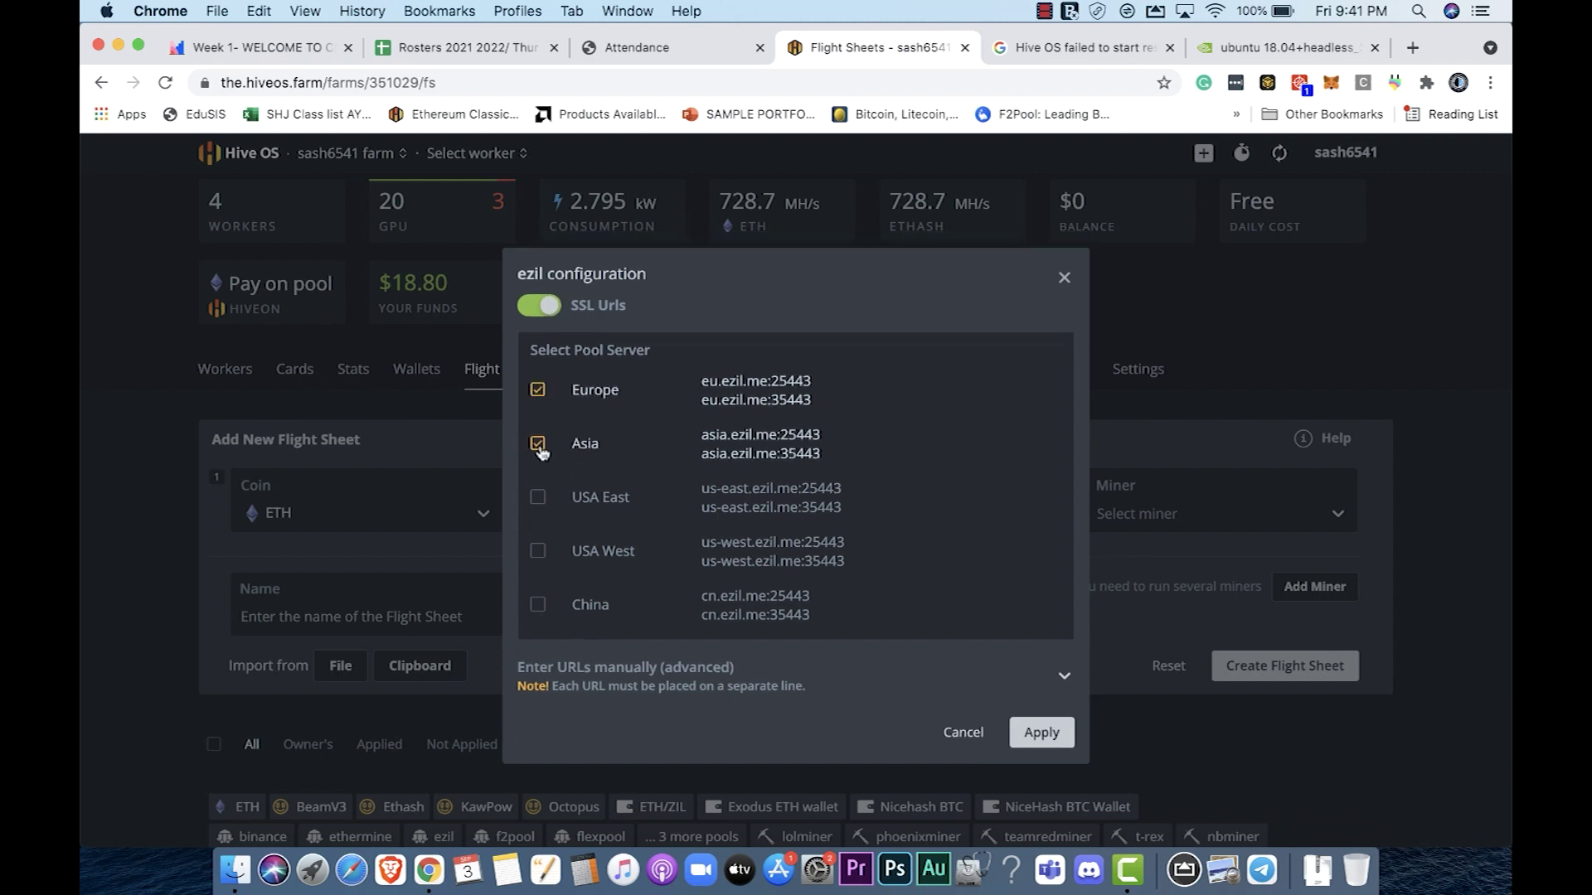
click(539, 500)
click(539, 551)
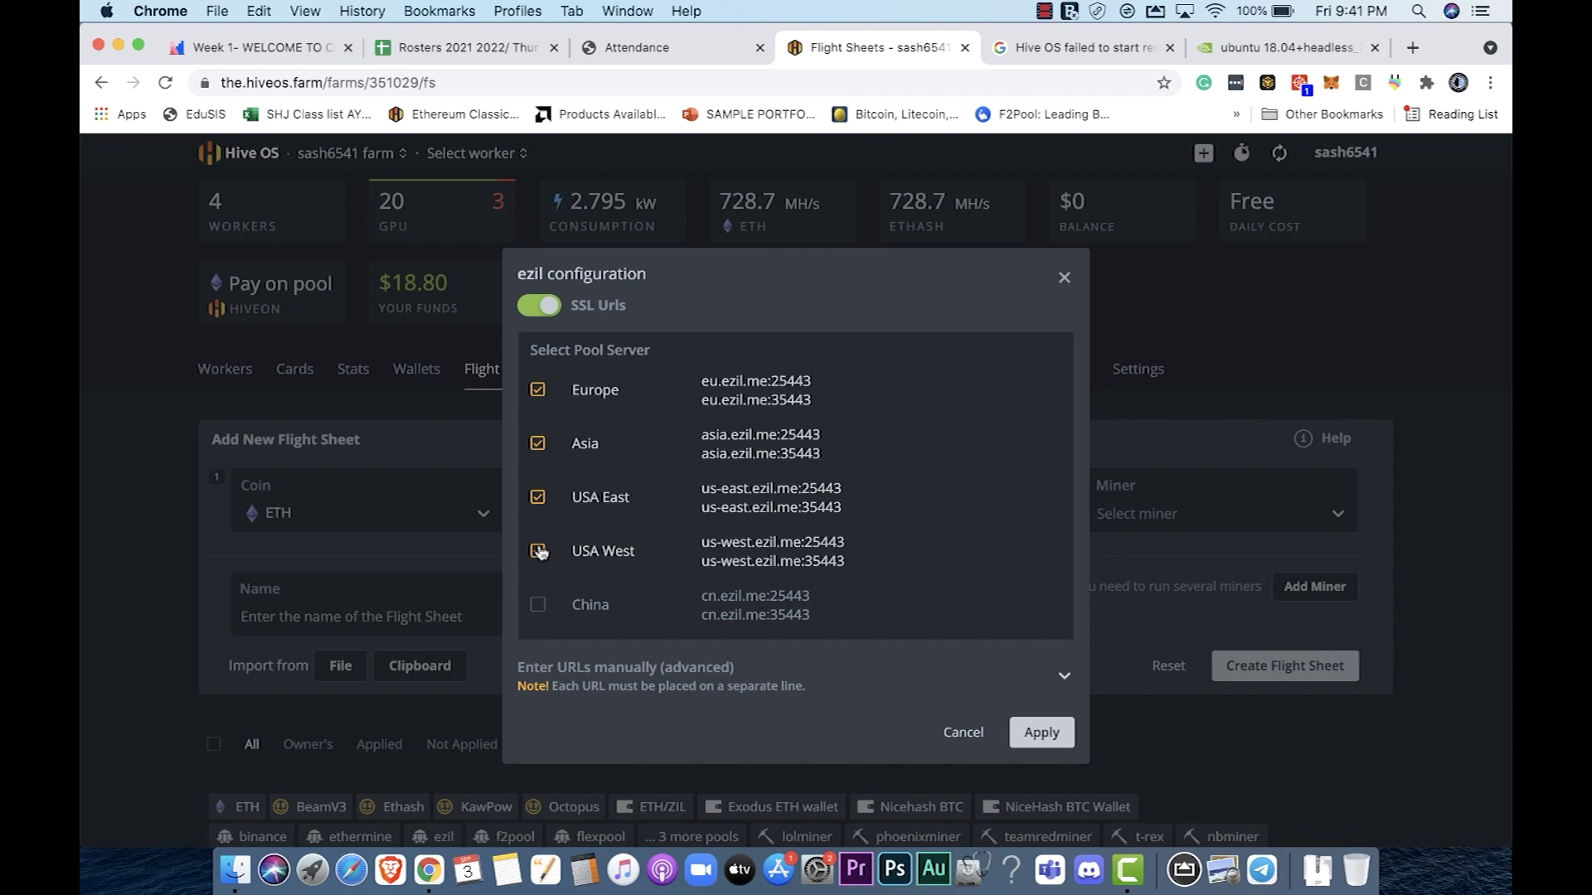
click(537, 606)
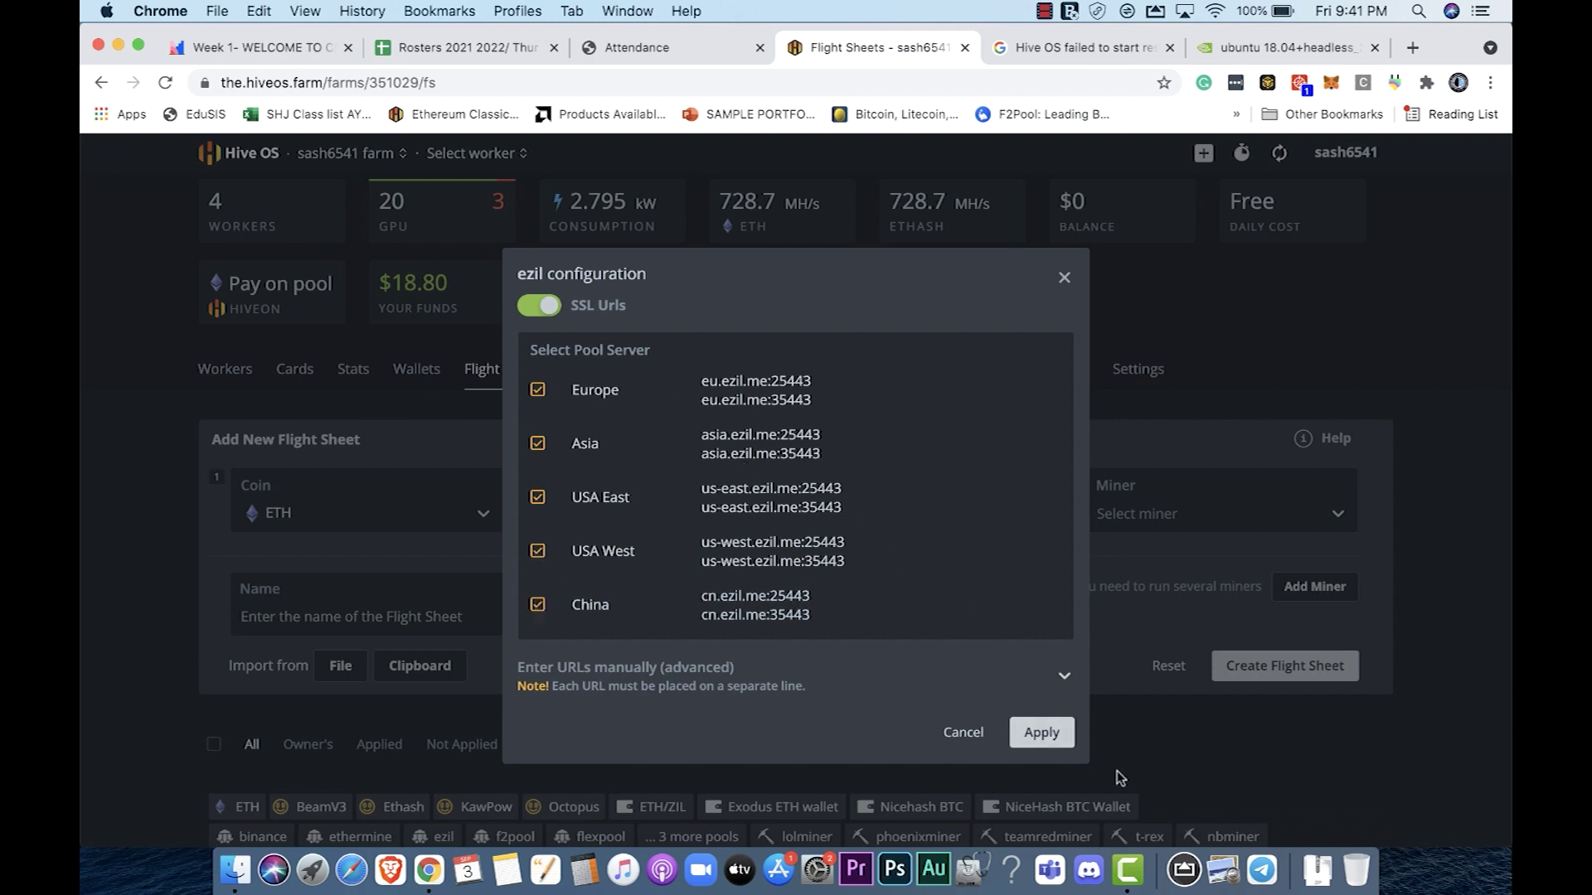
click(1042, 733)
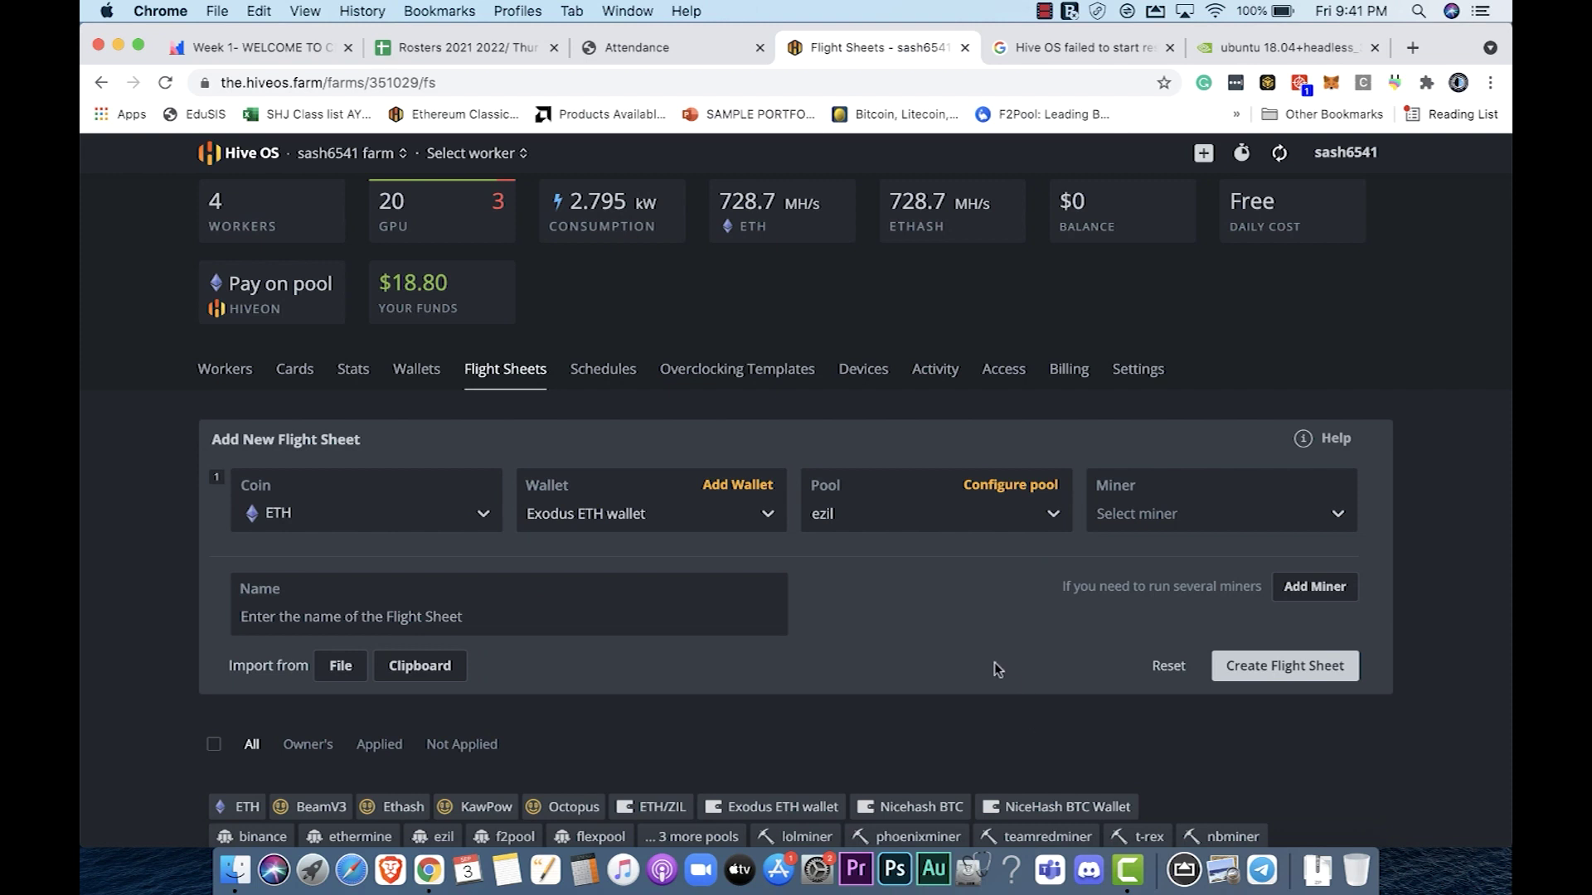
Step: Choose NBMiner as the miner and apply its default ethash configuration
click(1333, 519)
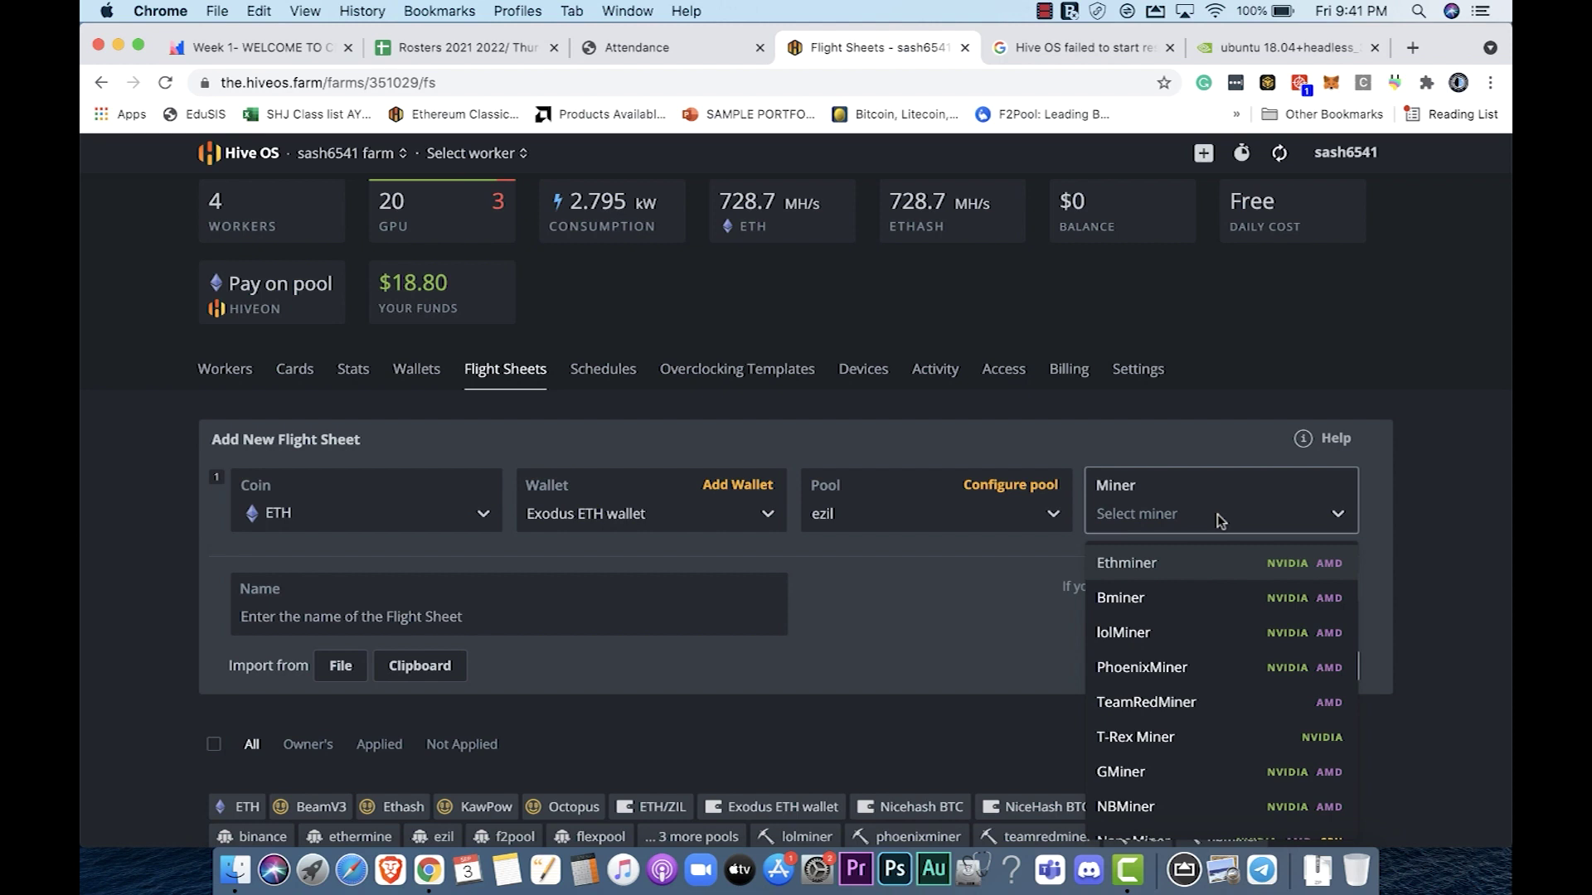
text(nb)
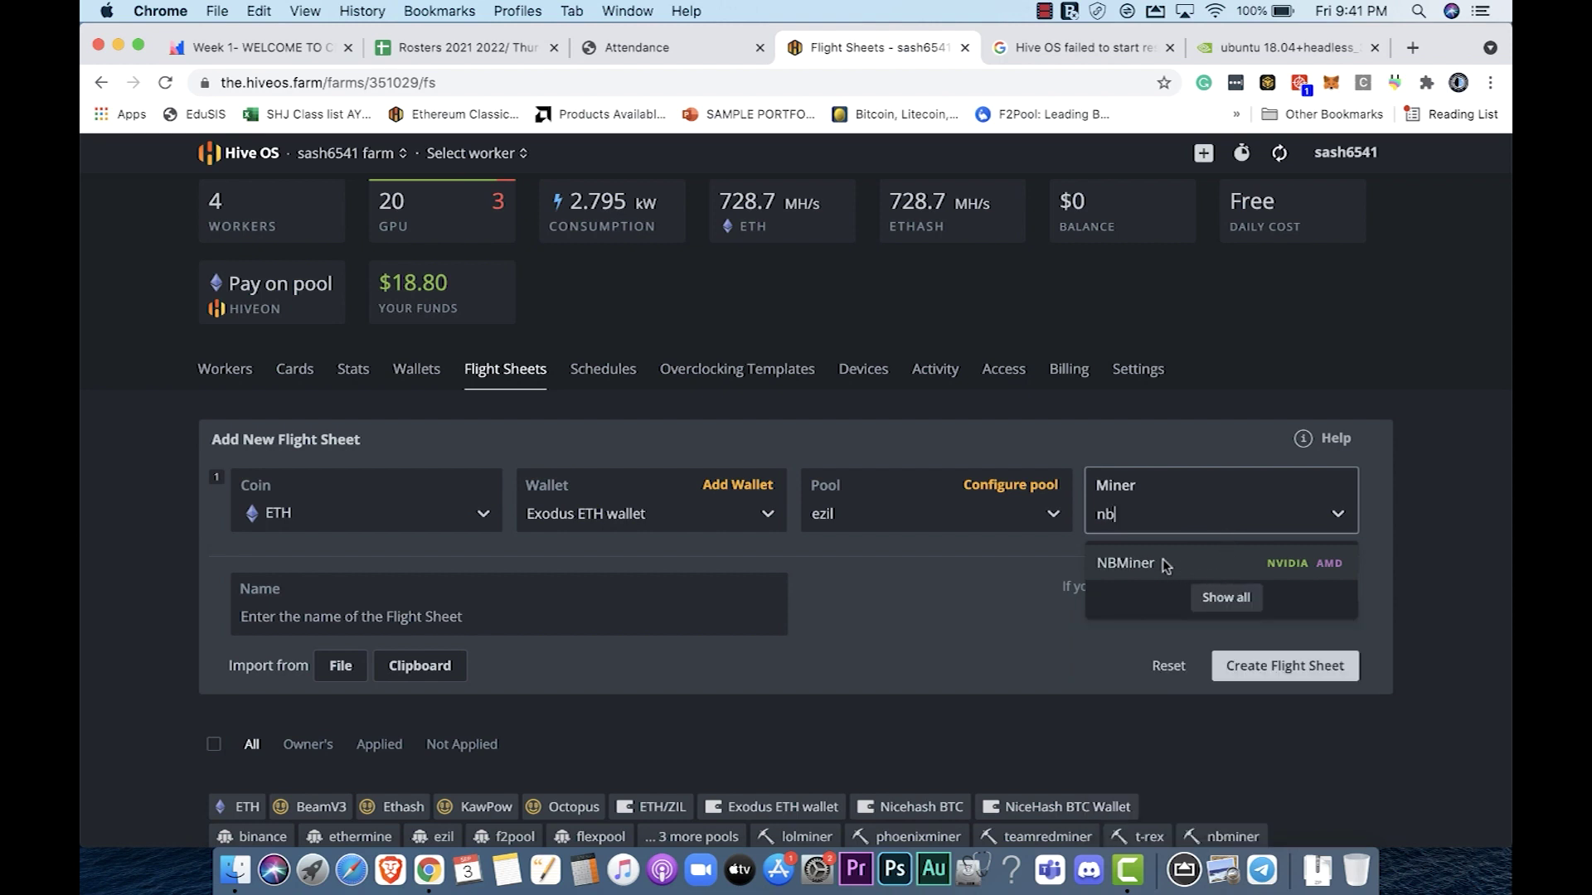
click(1166, 567)
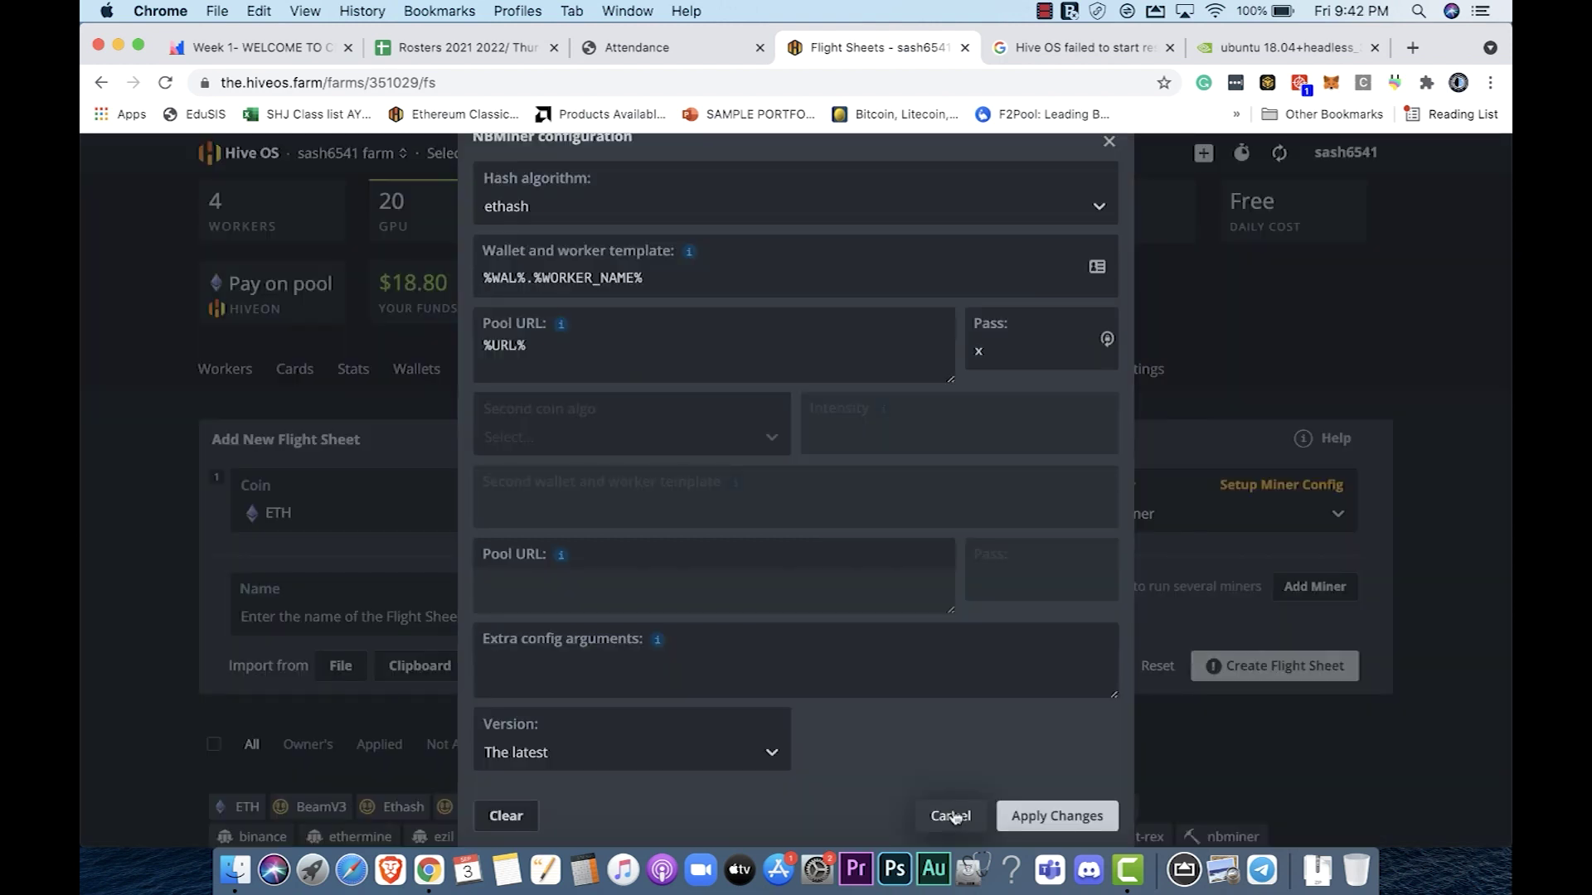
click(999, 653)
scroll(999, 653, up, 1)
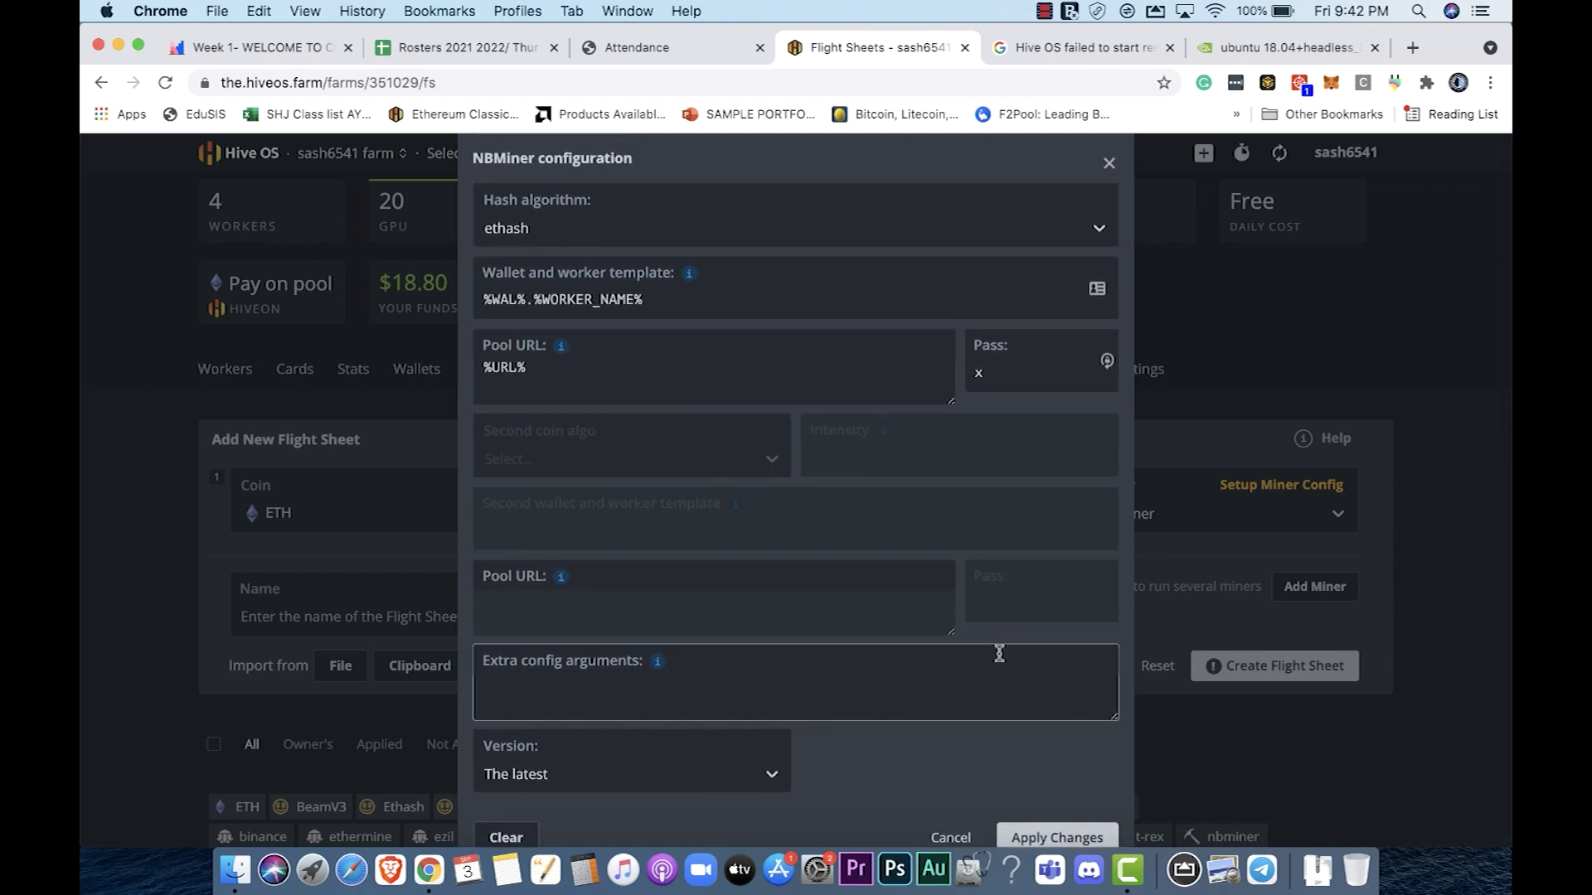
scroll(999, 655, down, 1)
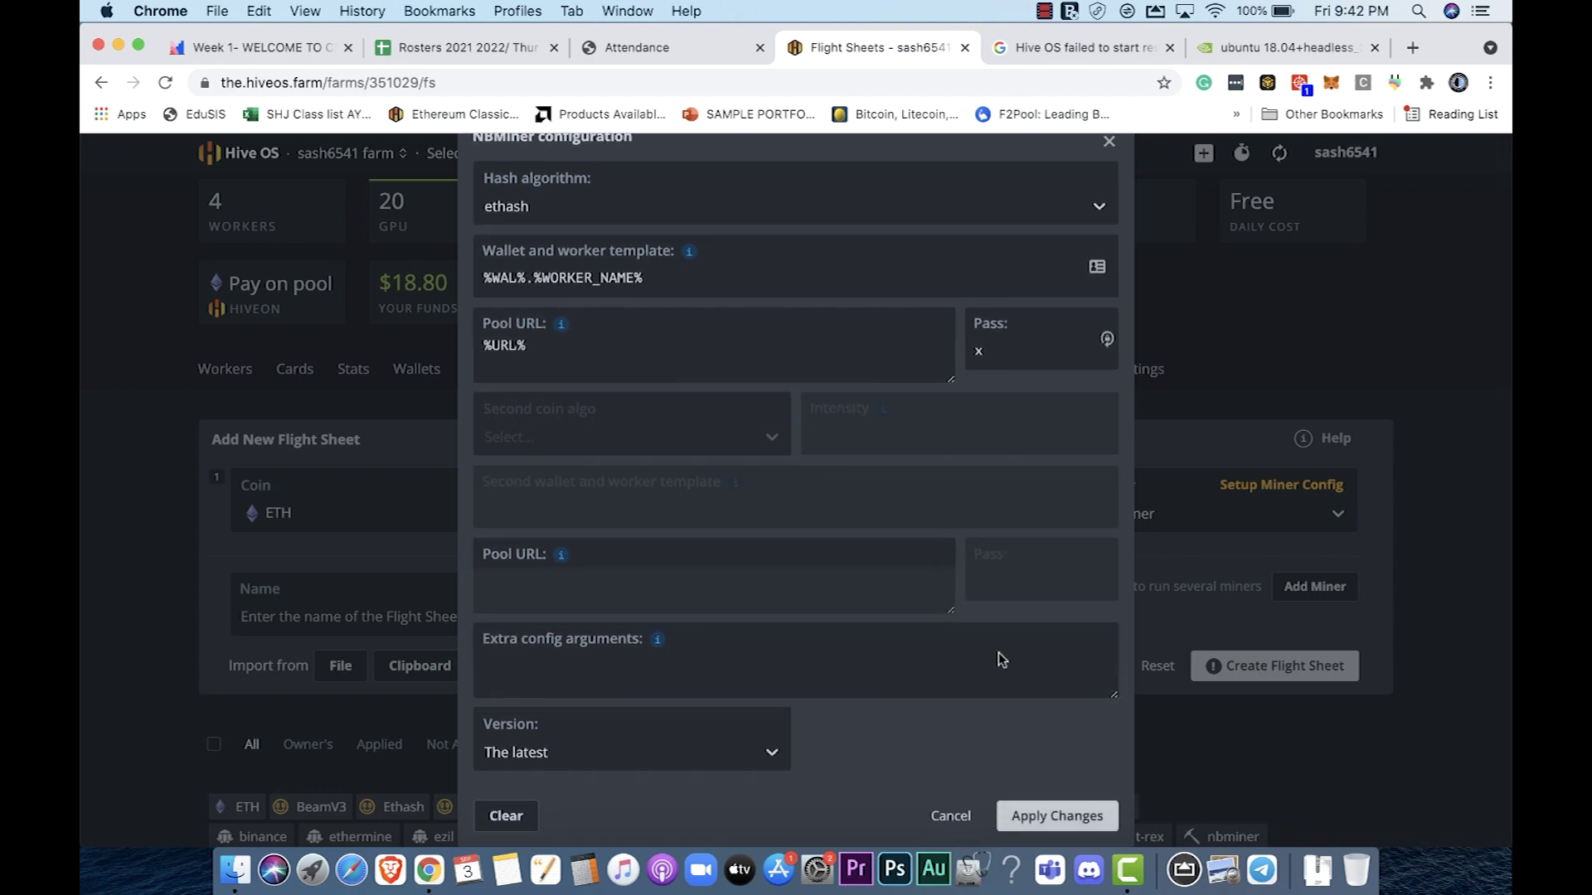
click(999, 653)
click(950, 661)
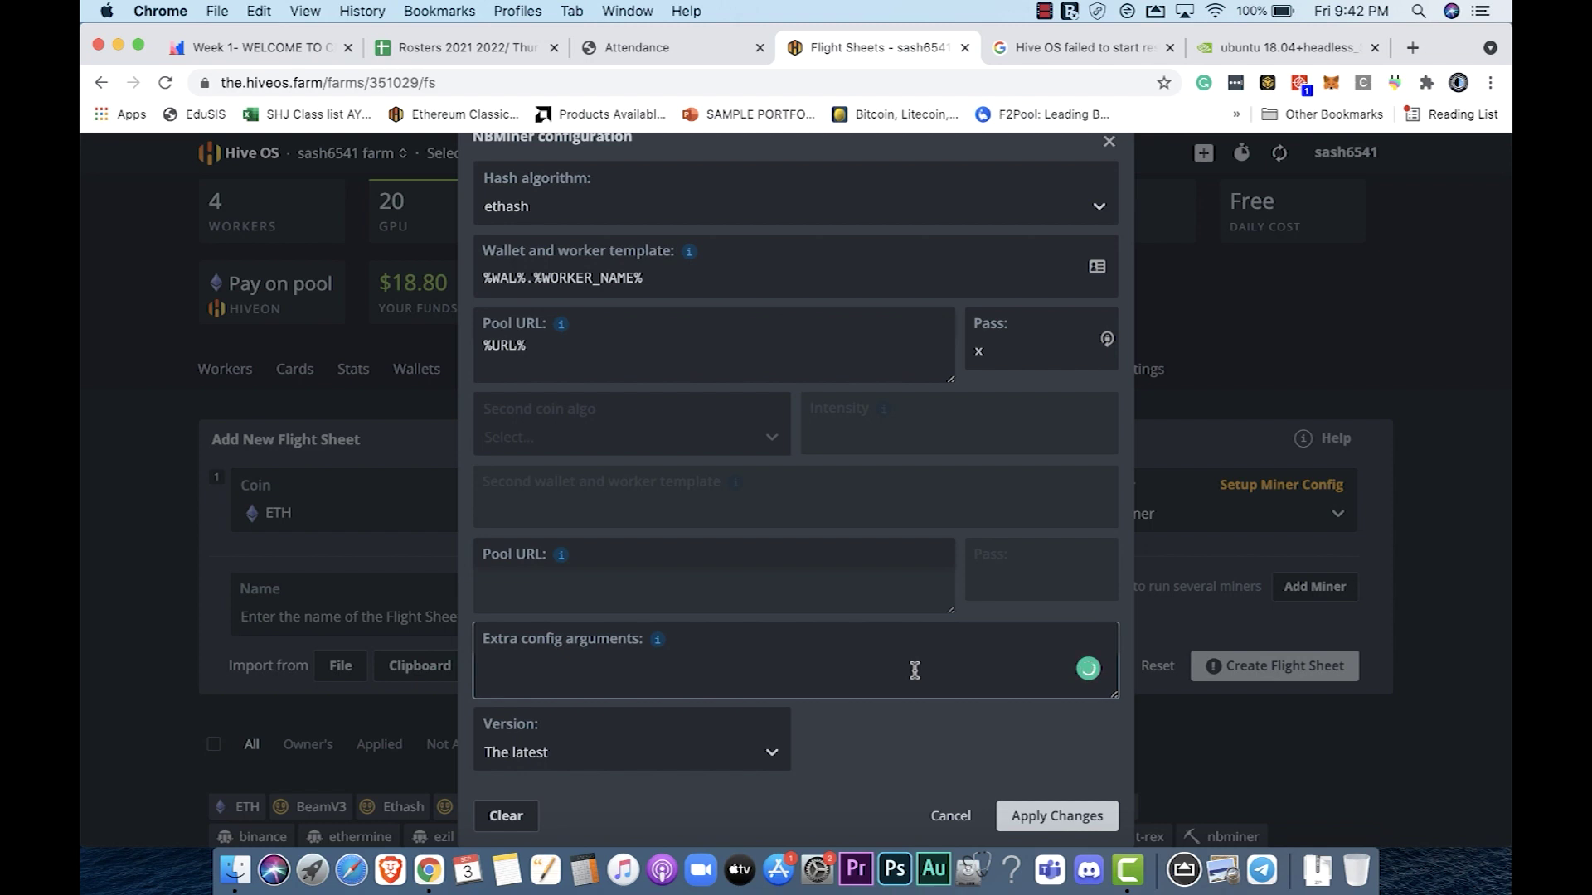
scroll(1025, 686, up, 1)
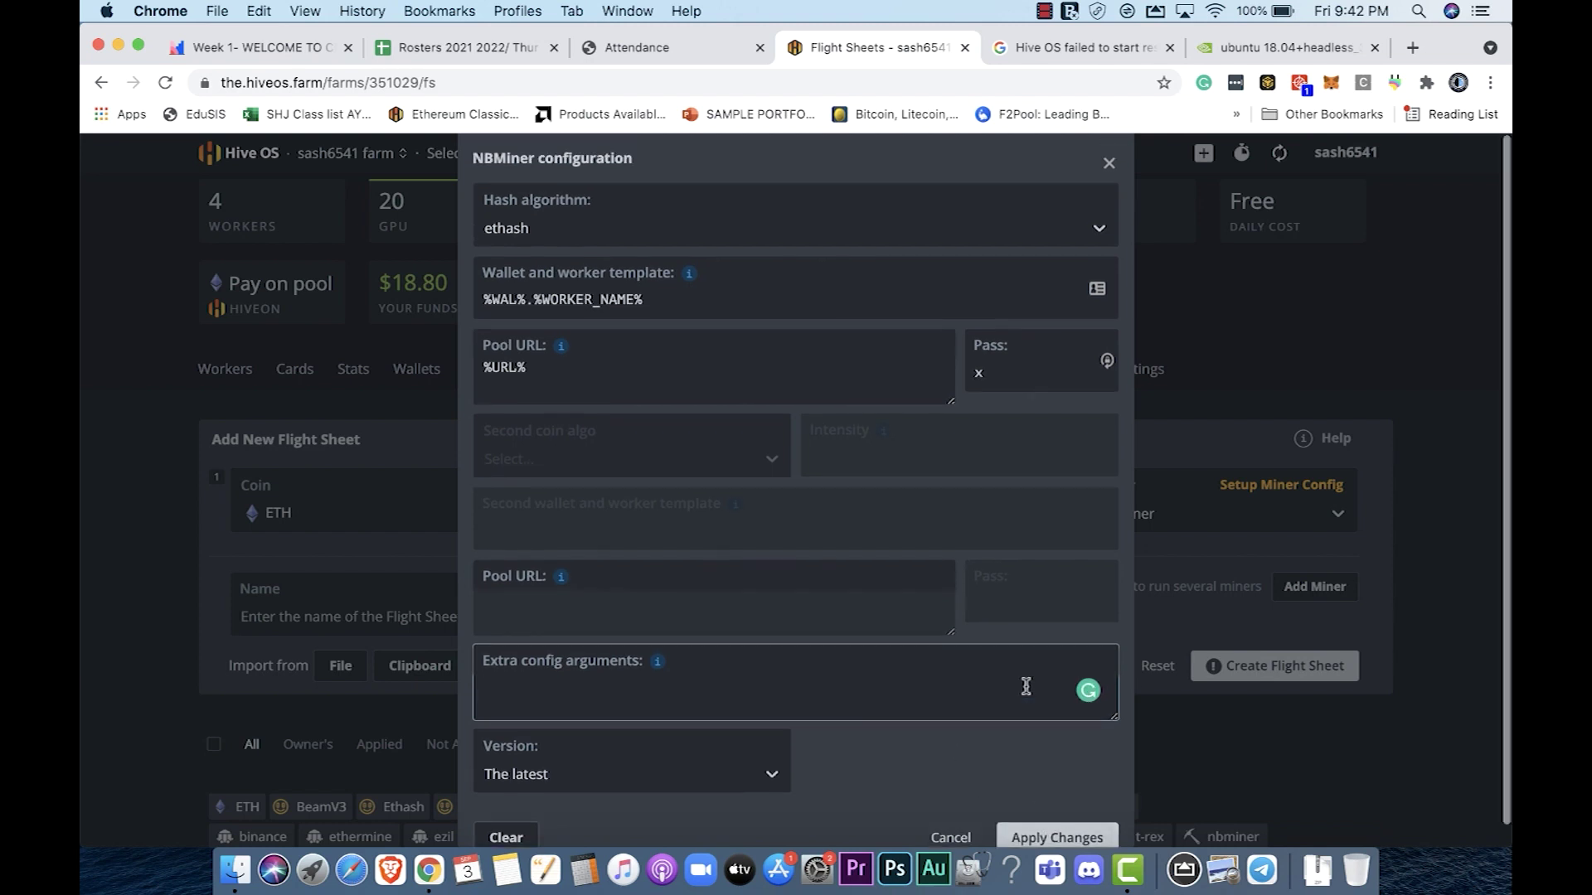
scroll(1025, 686, down, 1)
click(1078, 825)
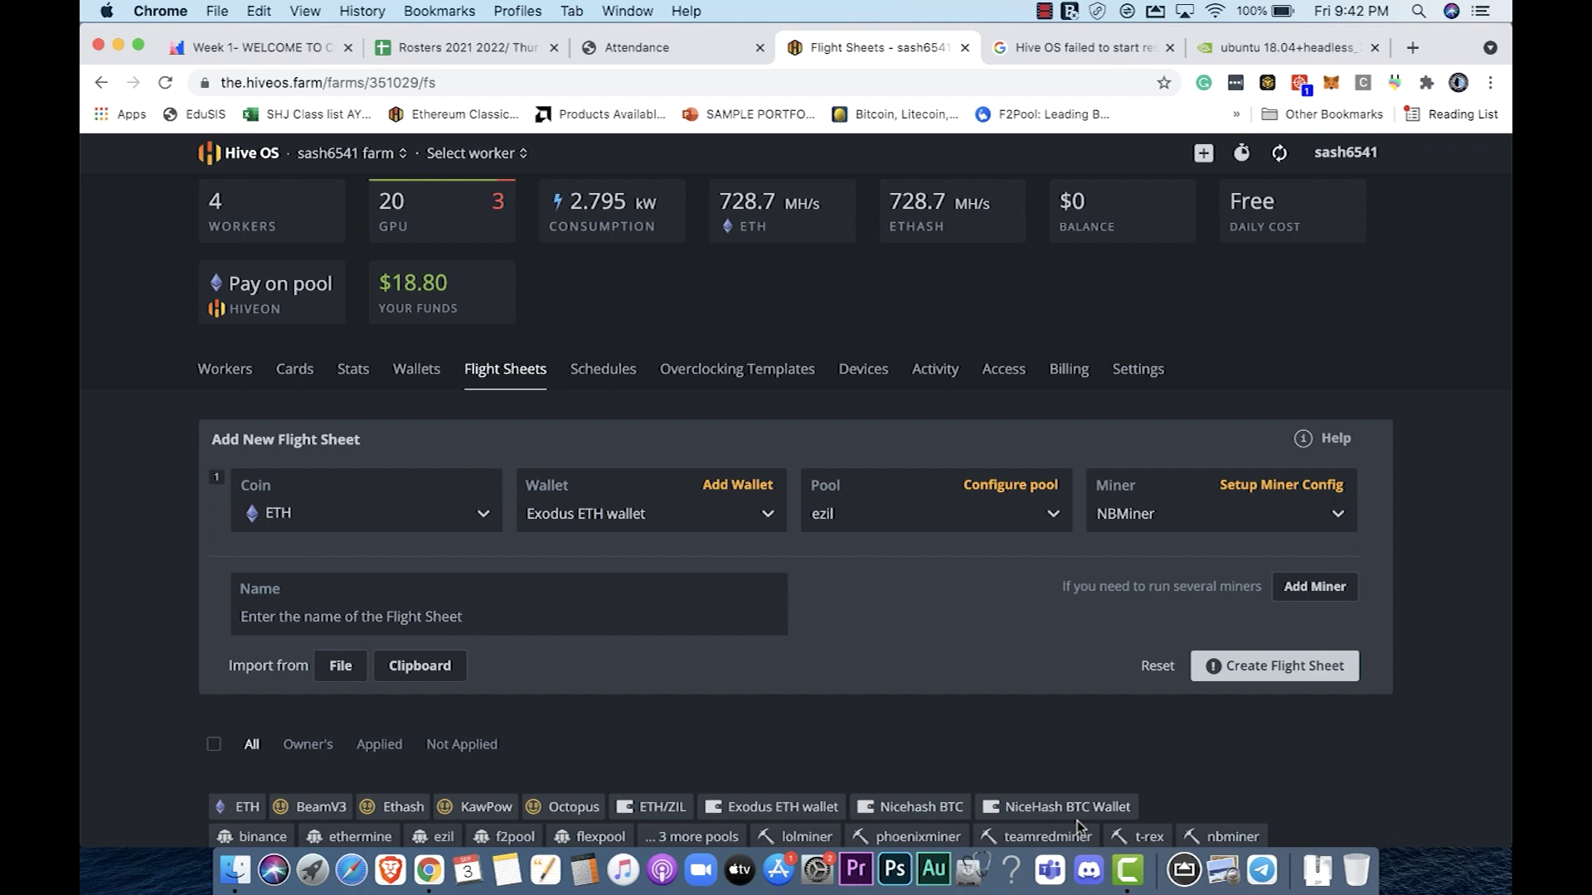
Step: Add a second miner row with RTM as its coin
click(1322, 589)
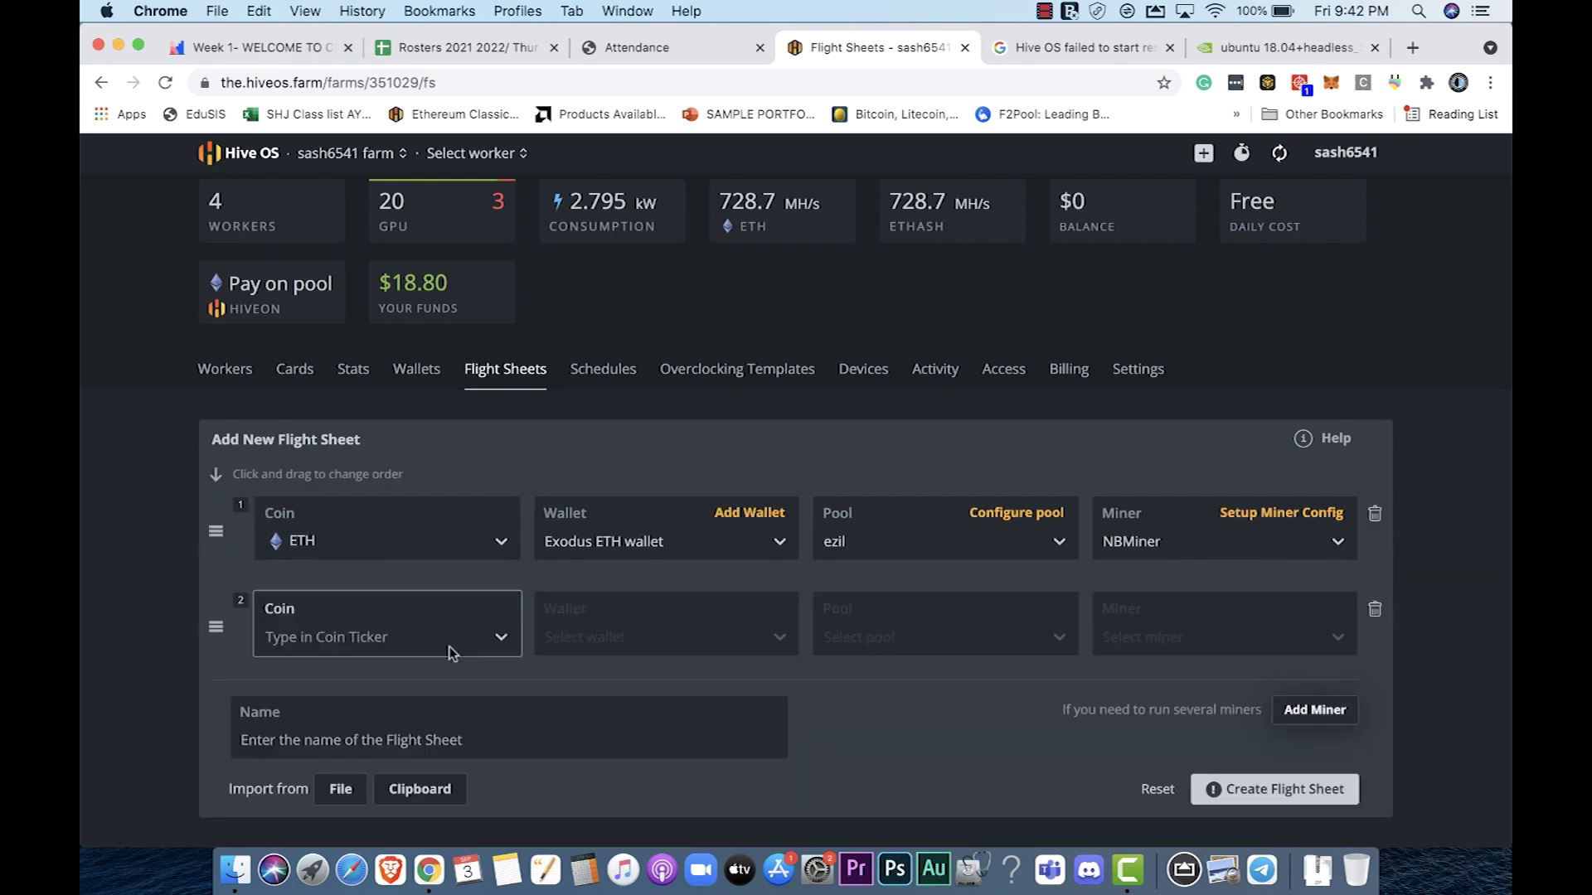
click(497, 638)
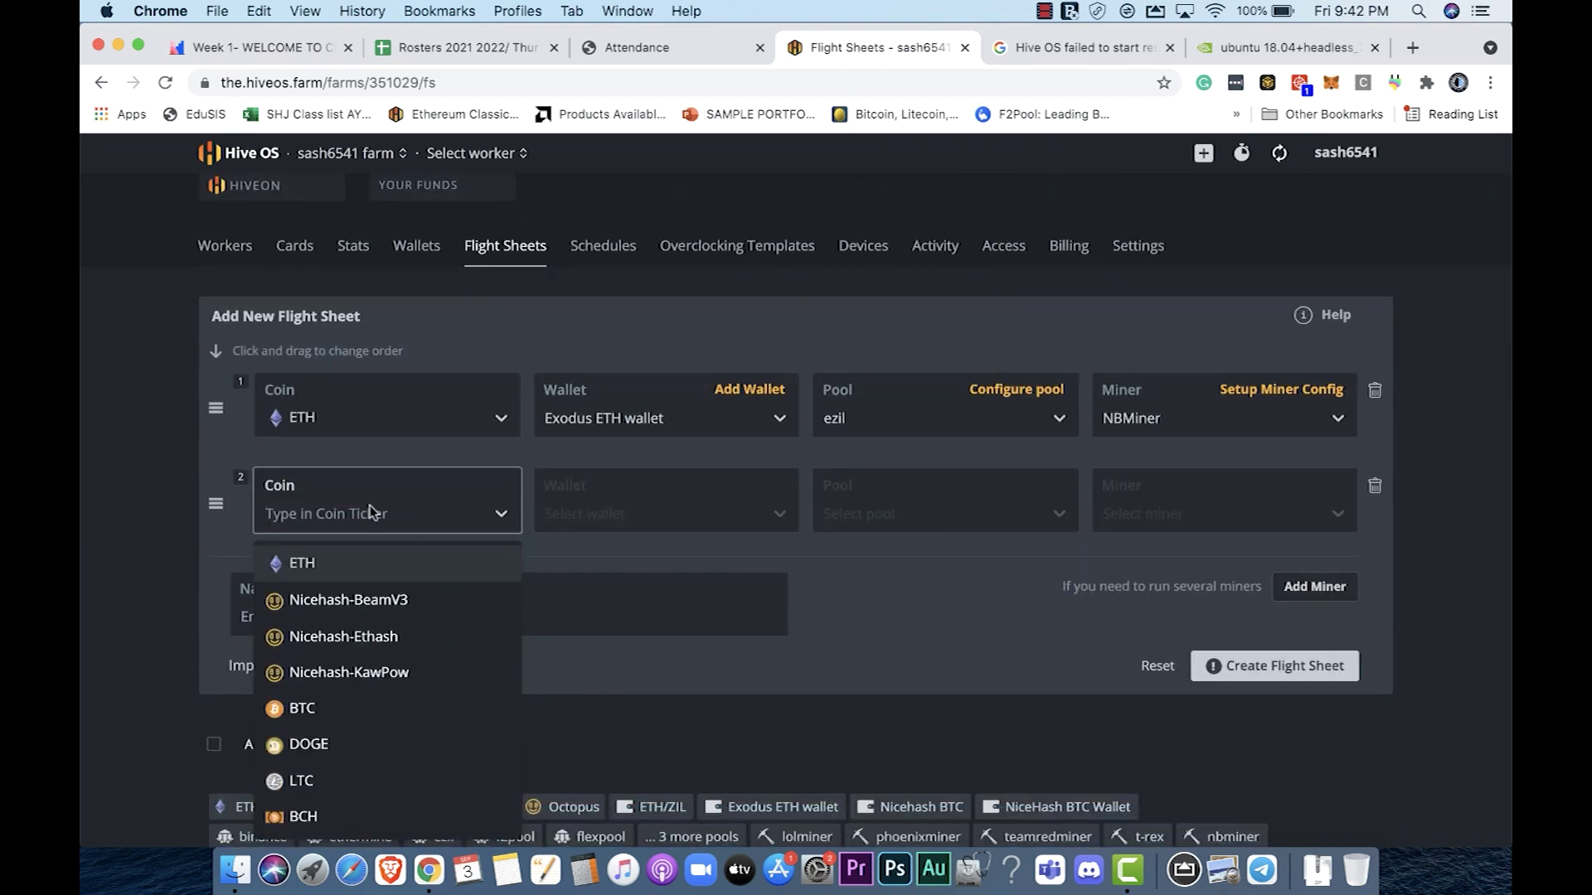
text(rav)
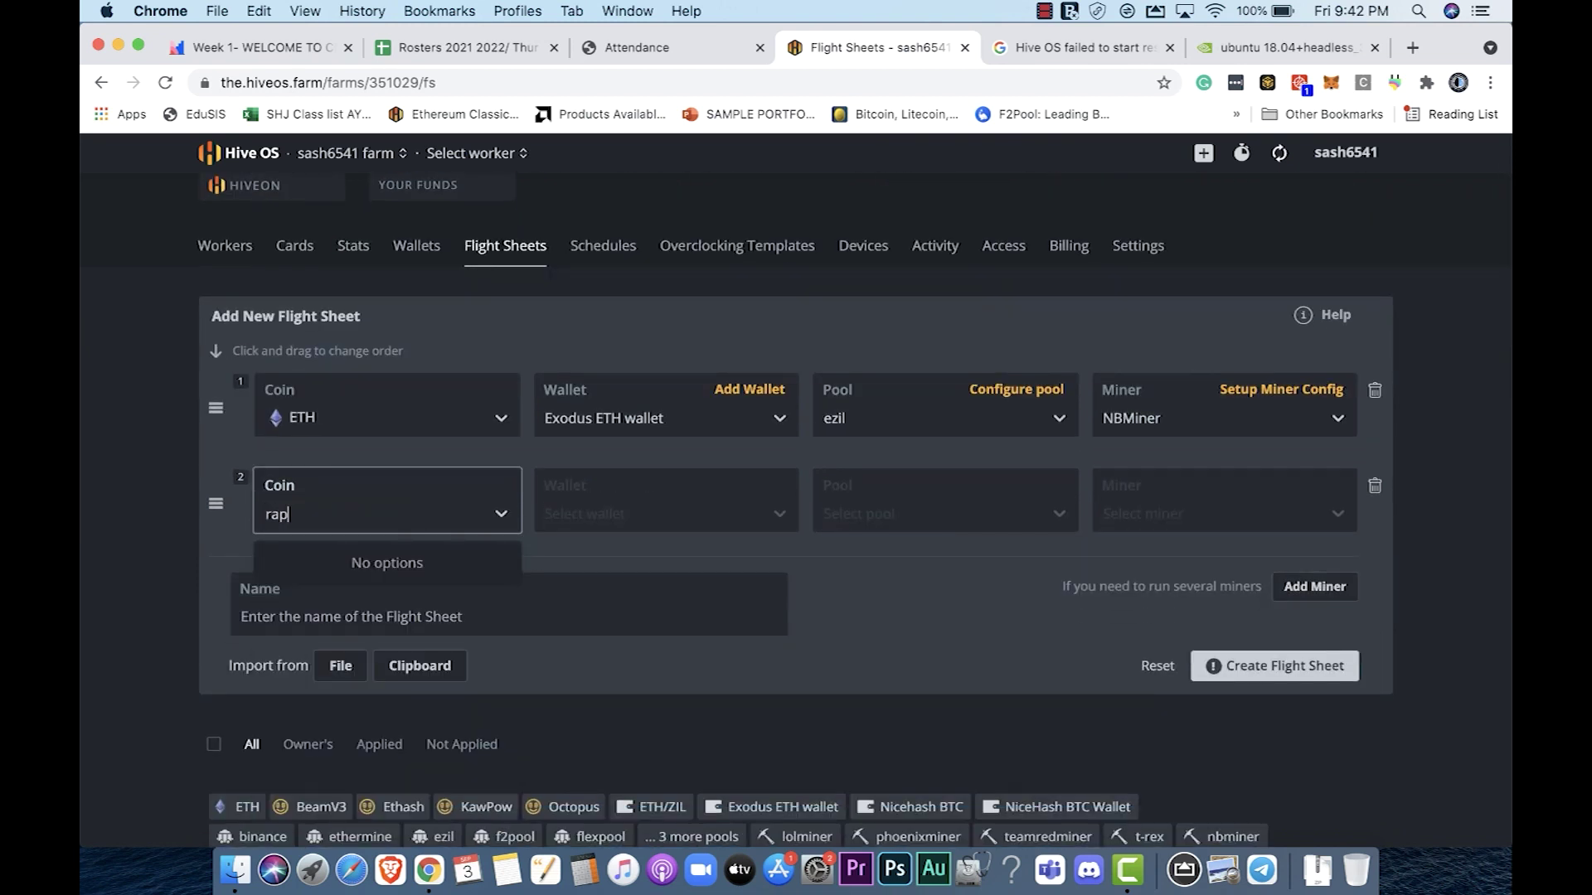
key(BackSpace)
key(BackSpace)
text(tm)
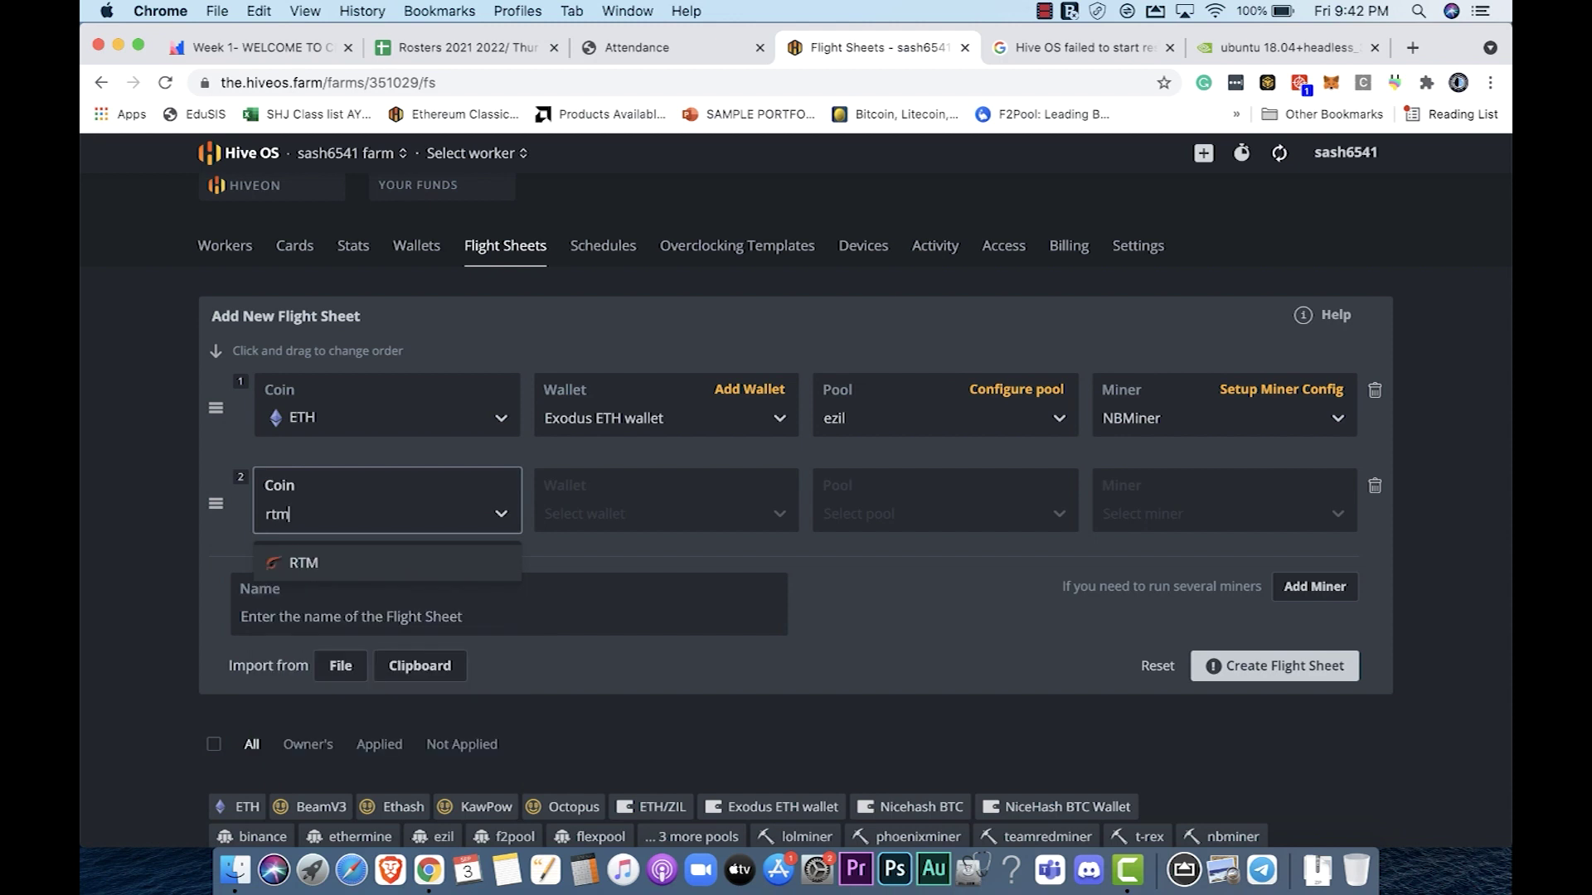
click(340, 562)
click(779, 513)
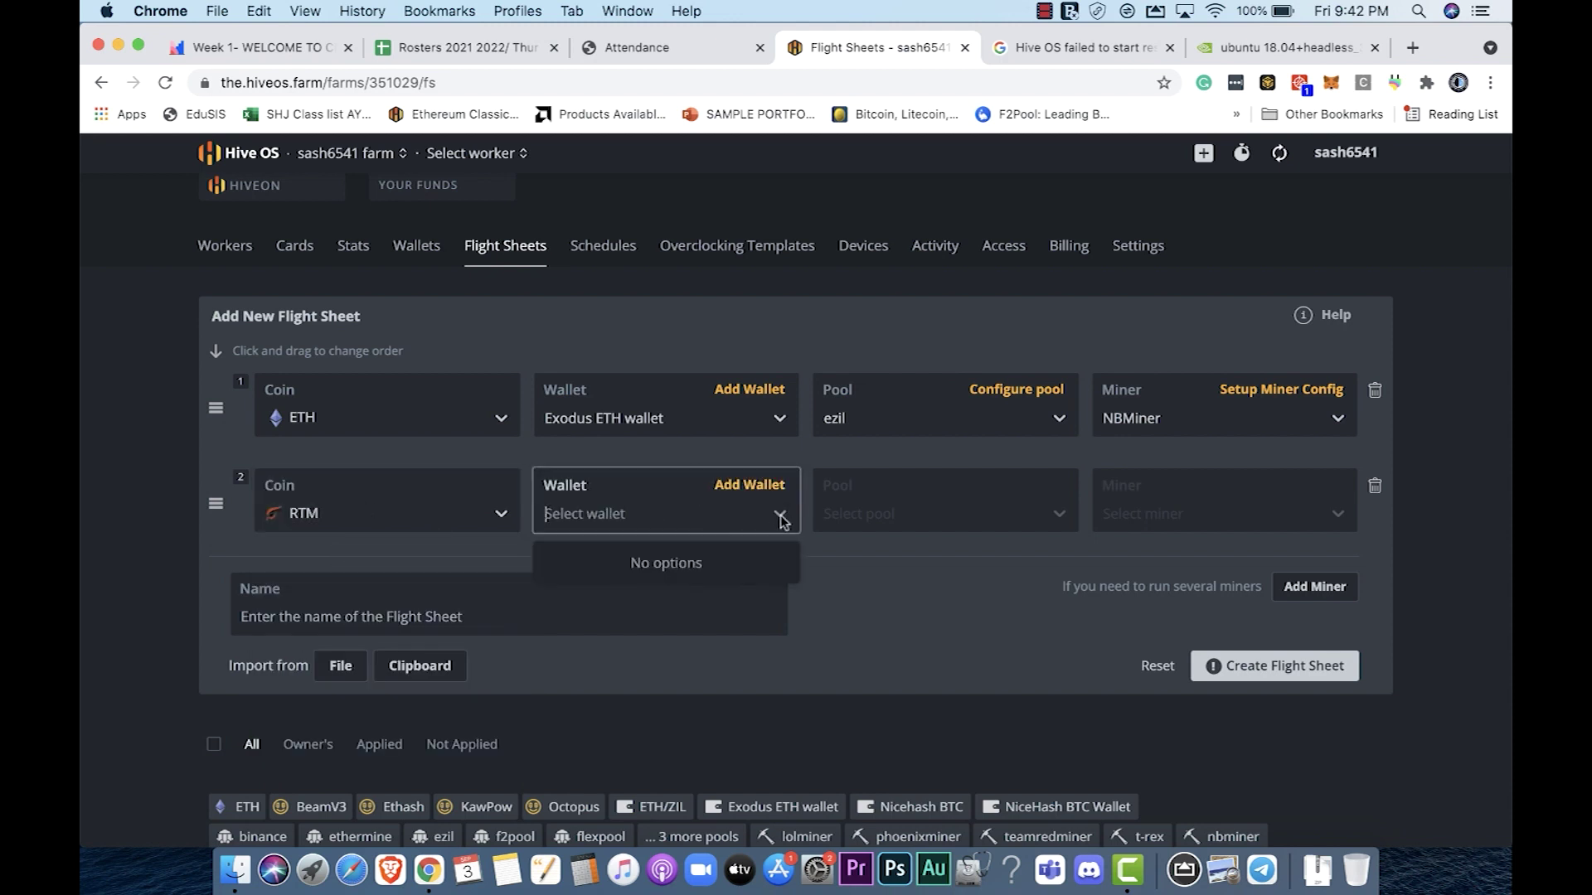
Step: Remove the RTM row and create the ETH flight sheet
click(973, 522)
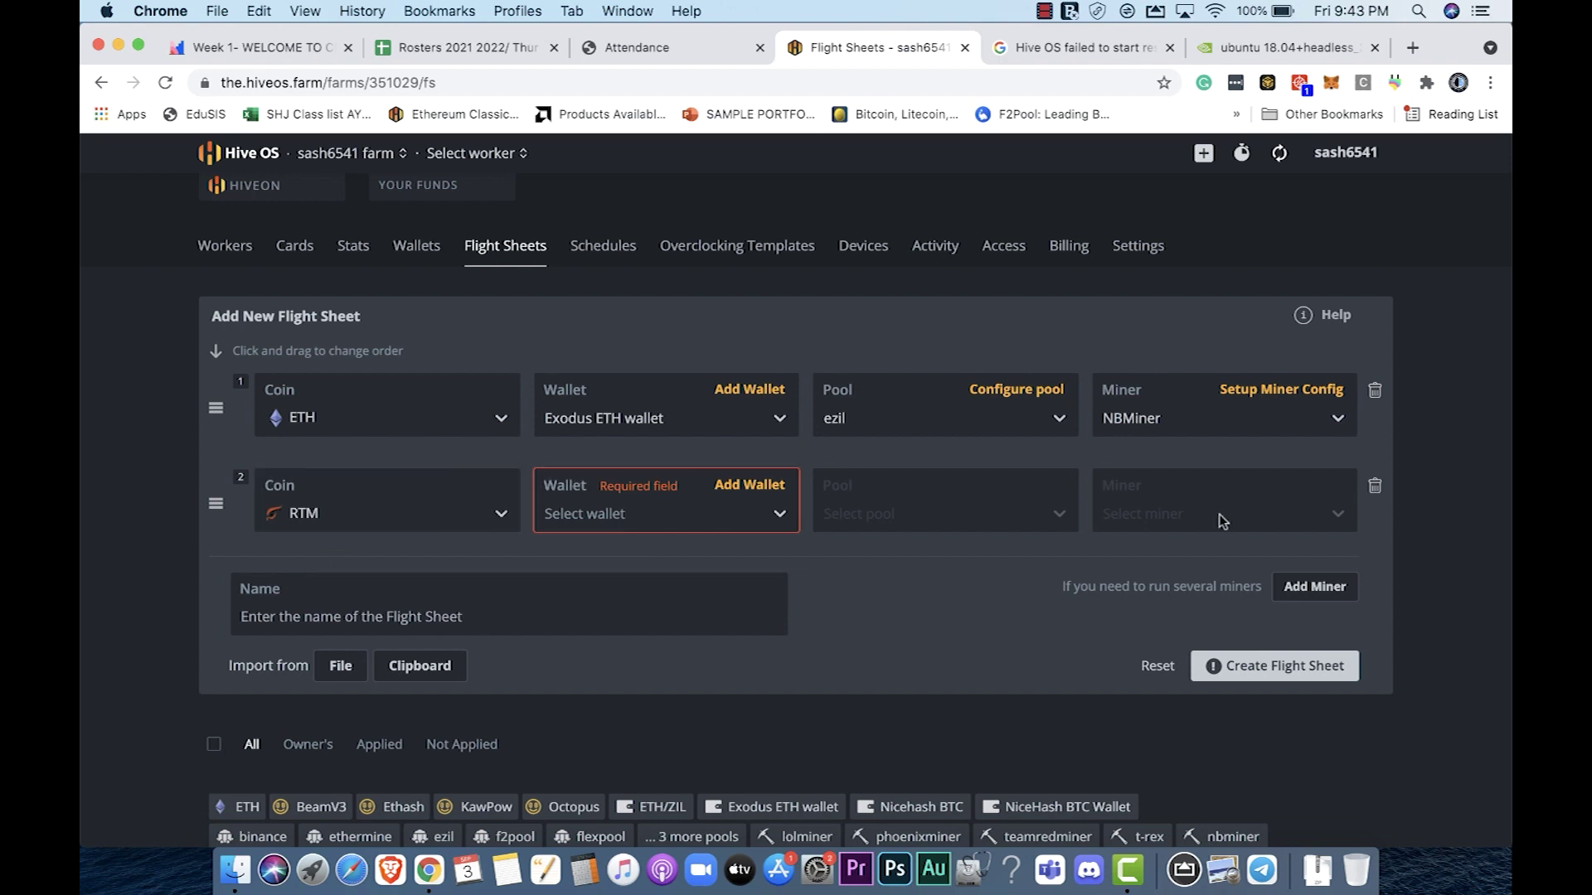
click(1375, 486)
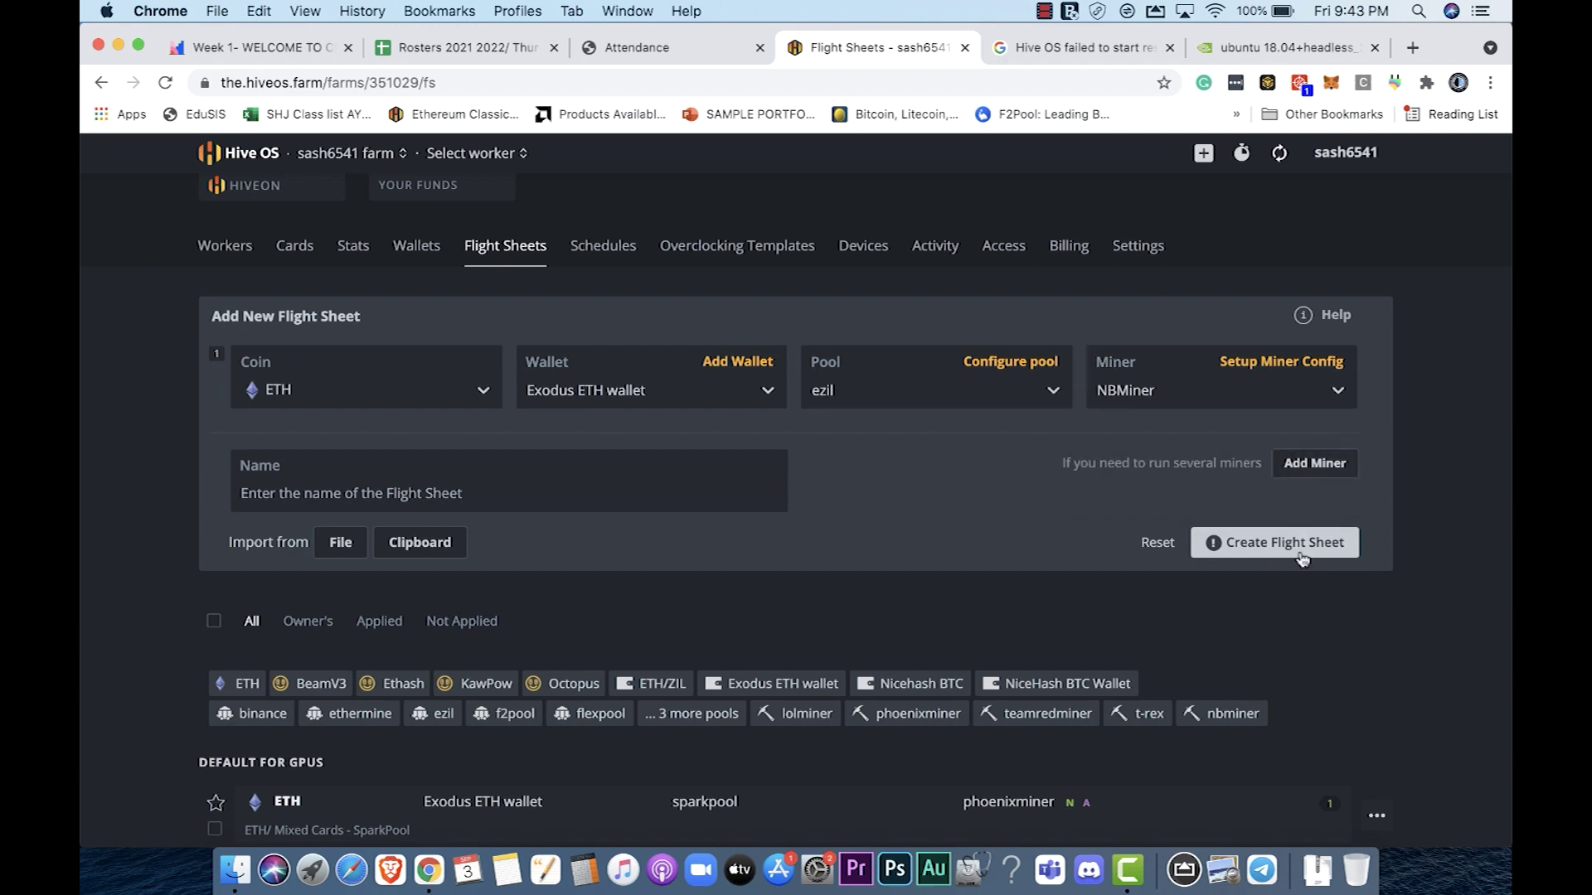
click(1275, 542)
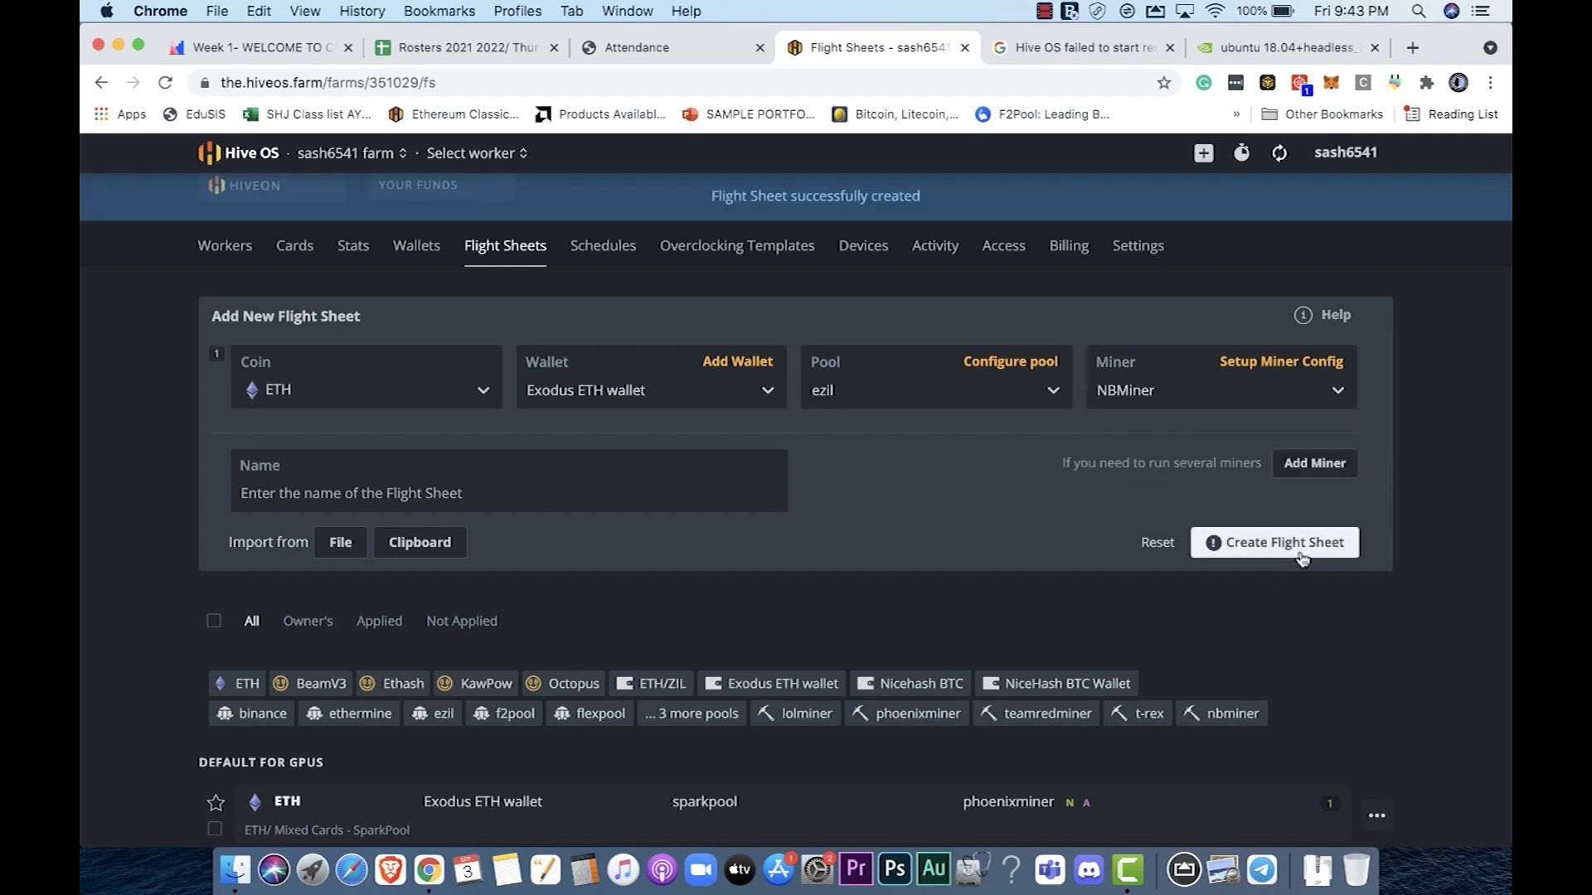
Step: Open the Rtx 3080ti Home Rig worker page from the farm's Workers list
scroll(1301, 559, down, 5)
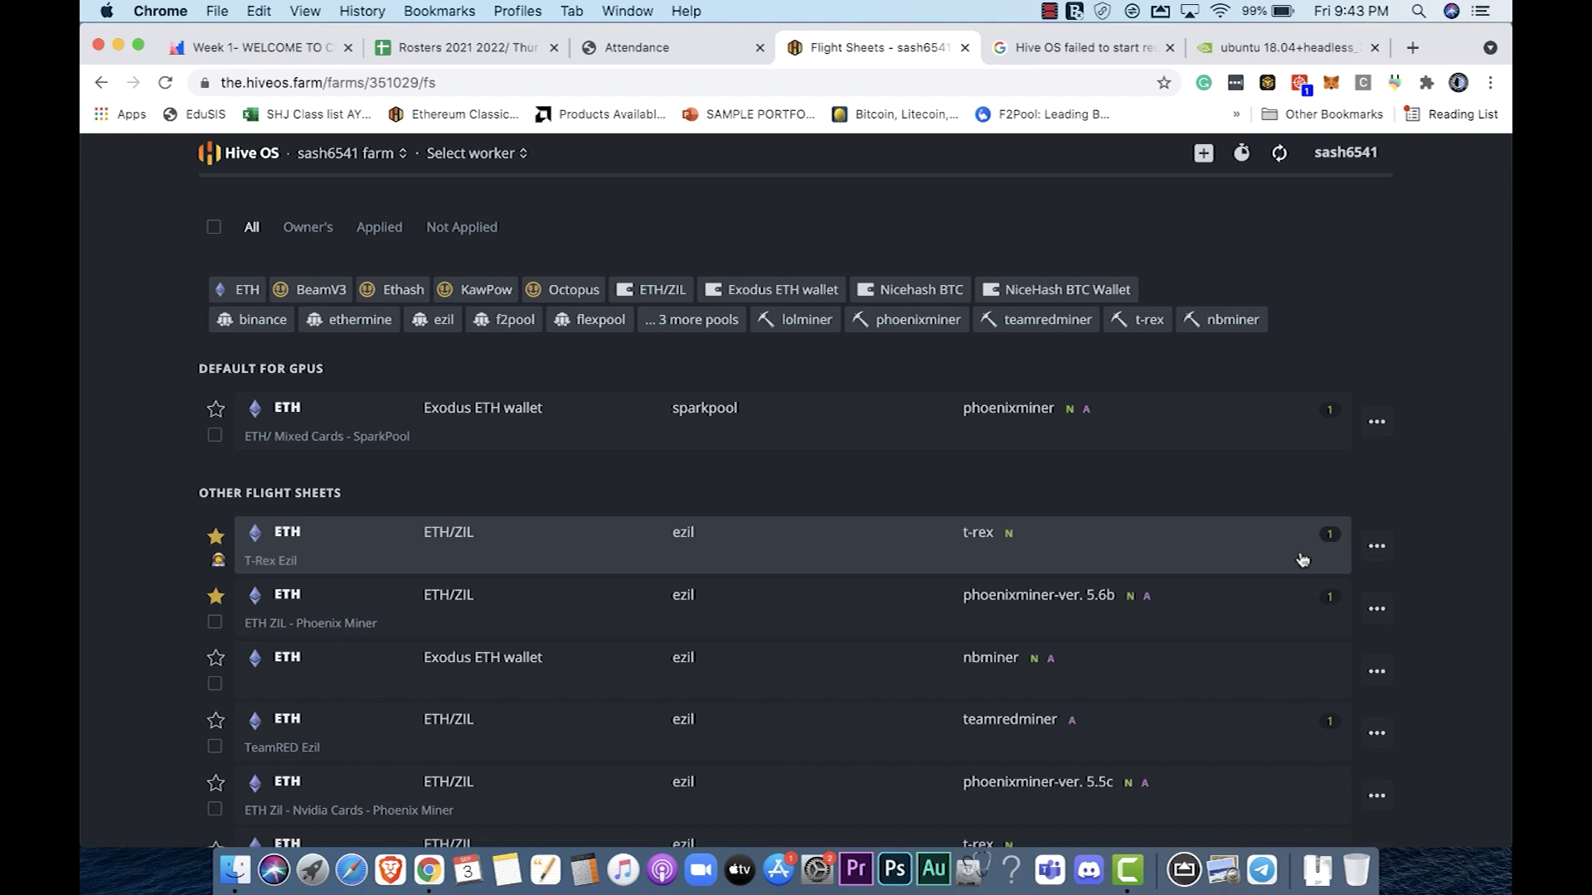
scroll(456, 315, up, 10)
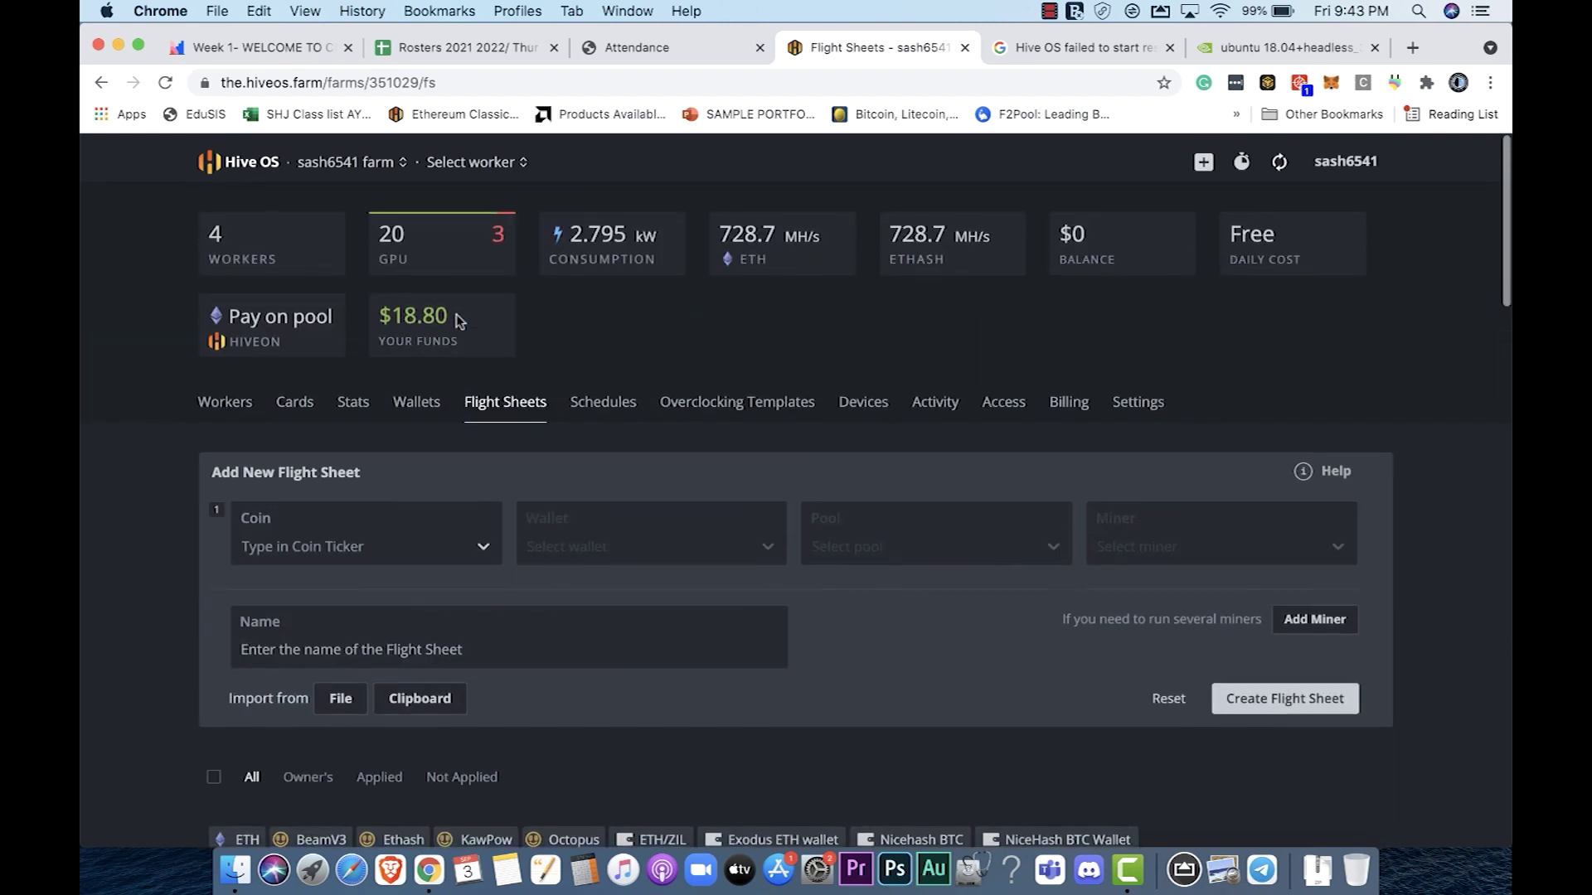
click(223, 393)
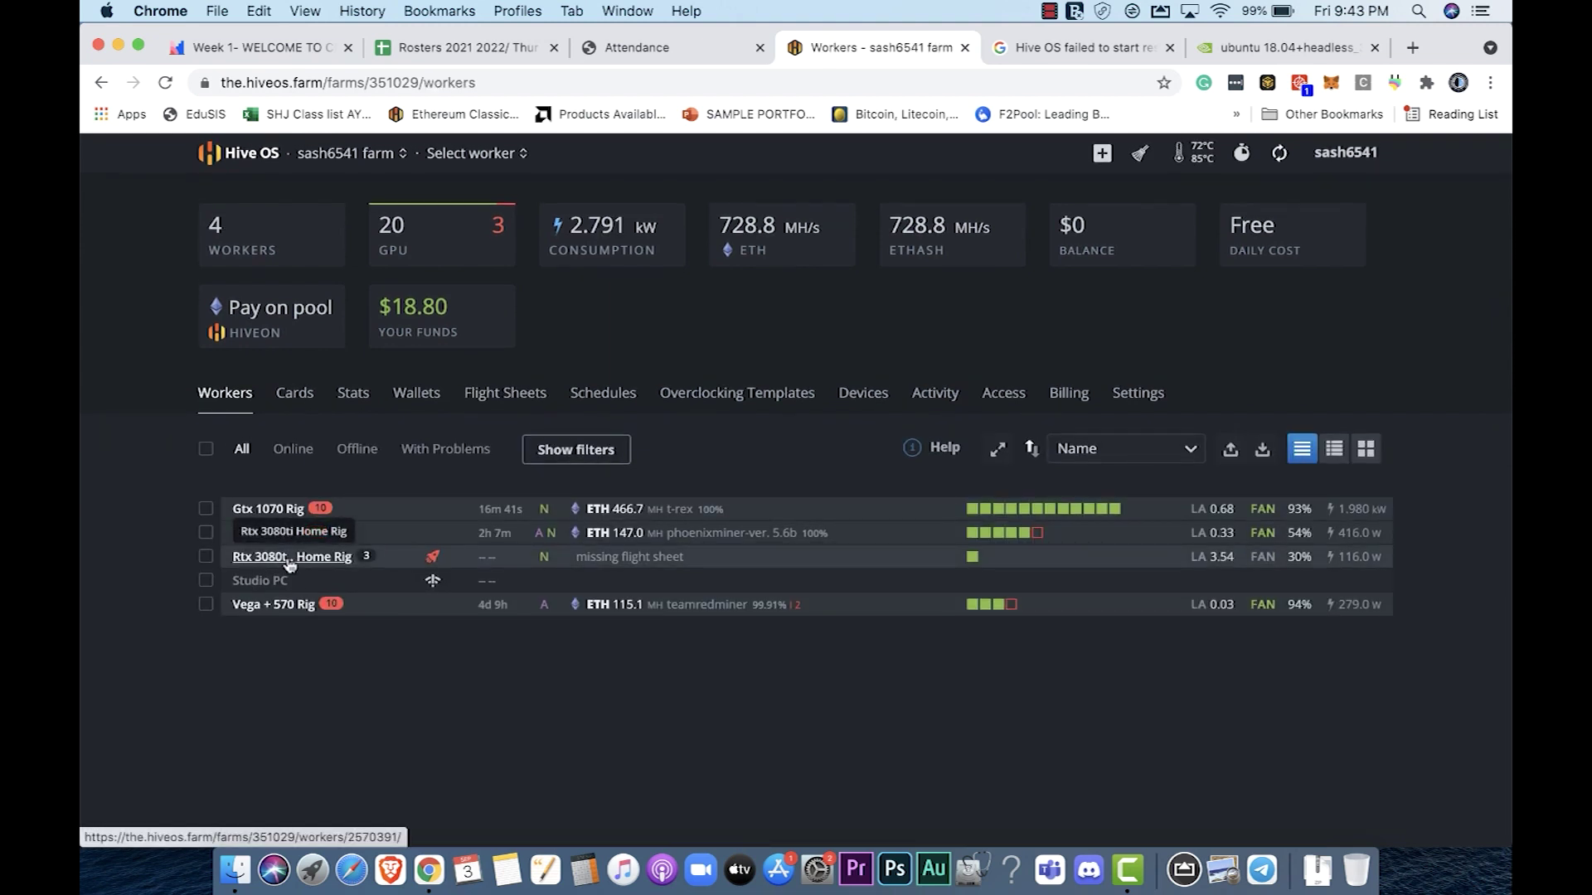
click(267, 558)
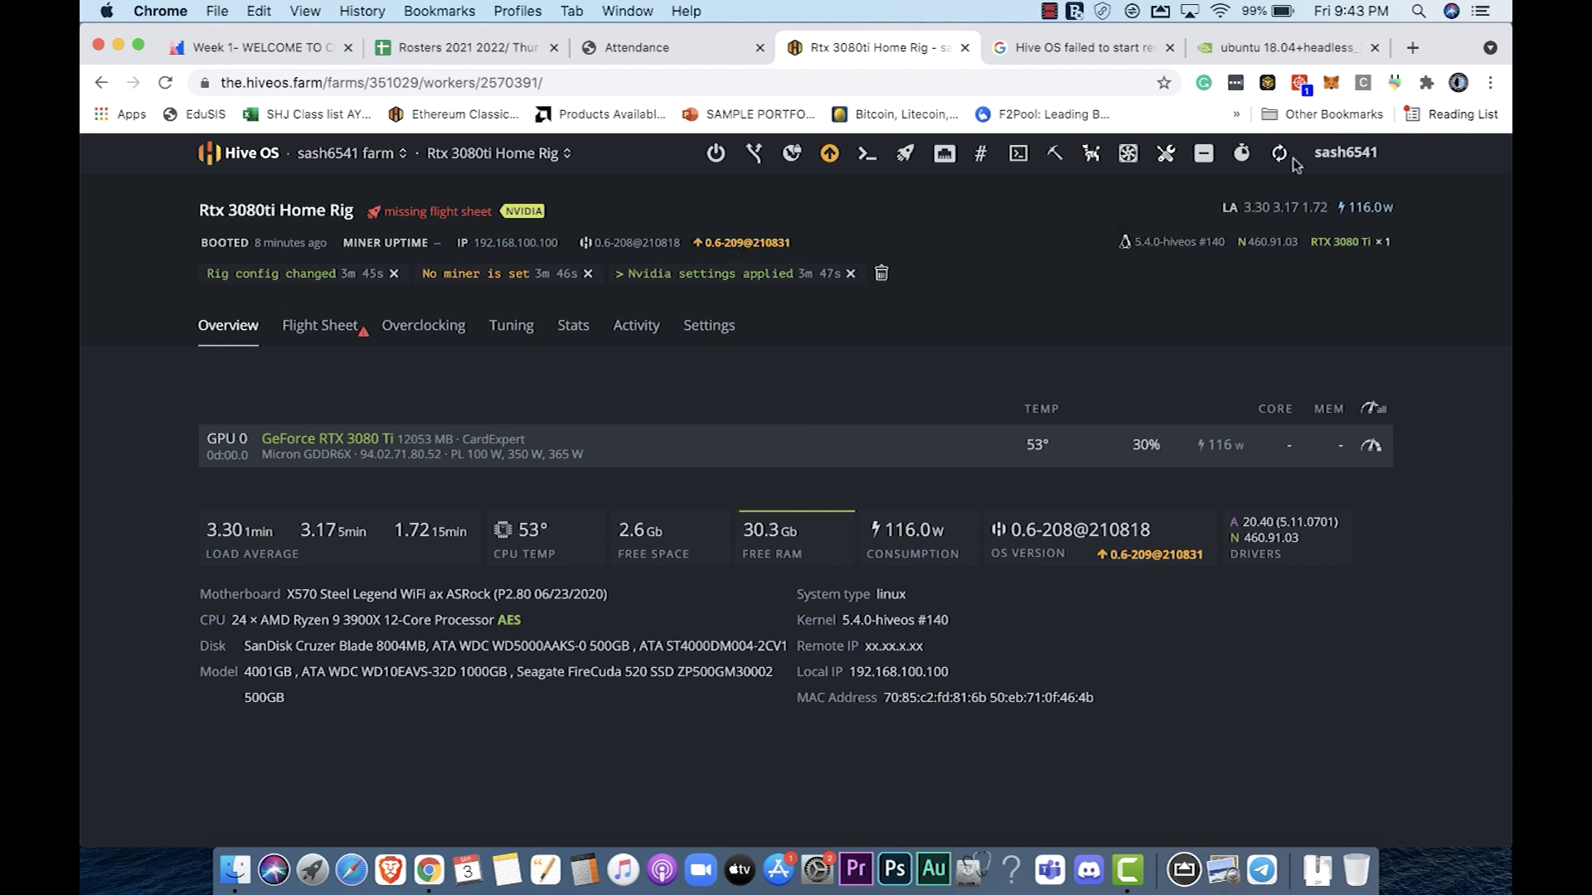
click(1020, 162)
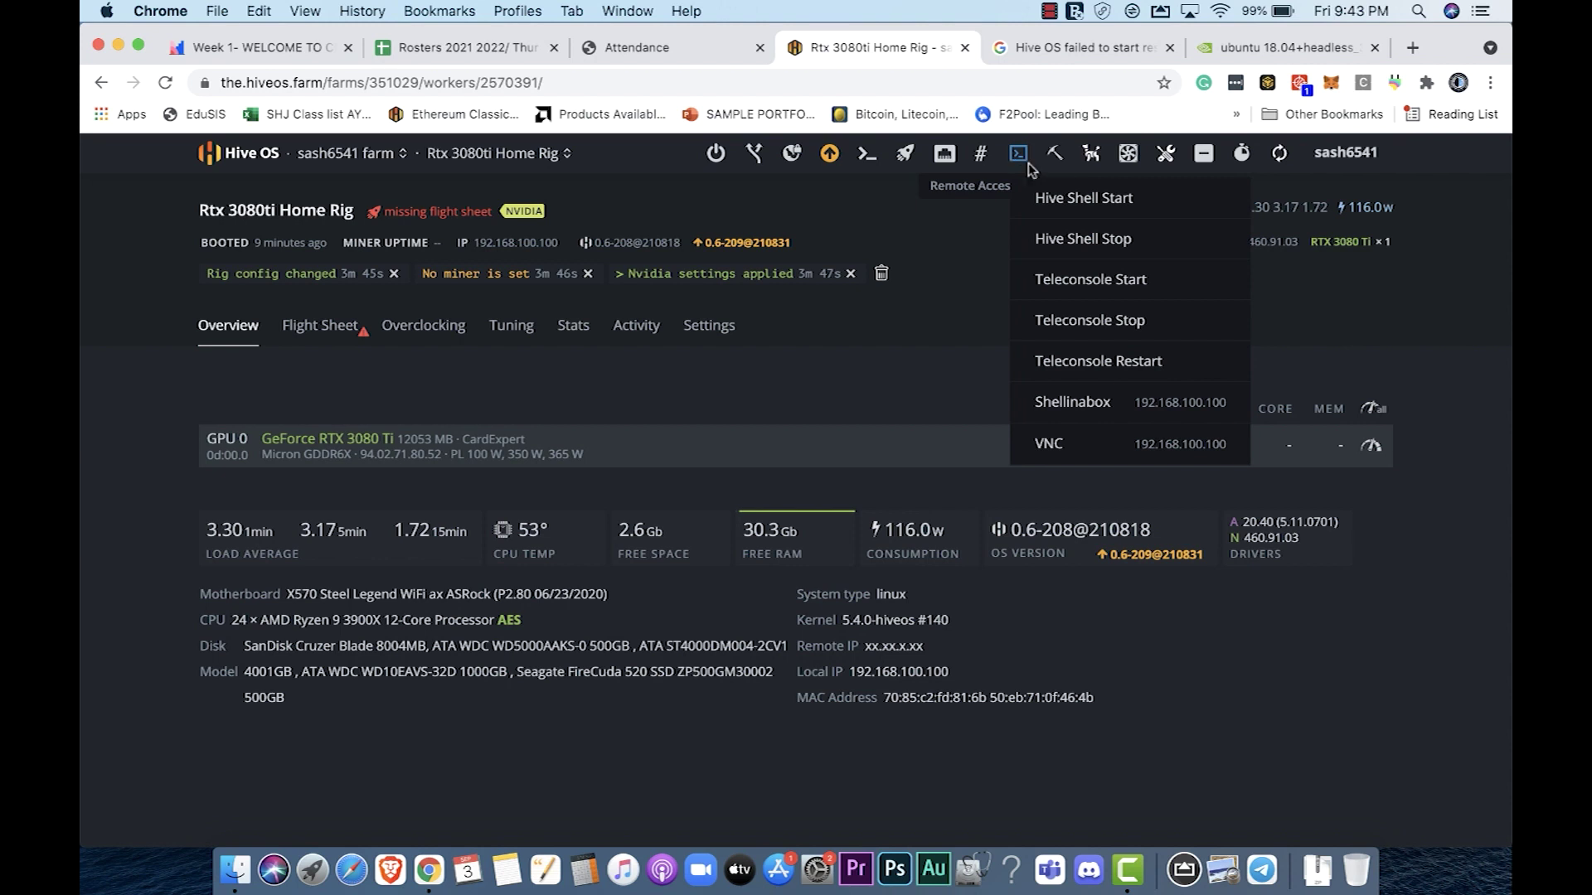
Step: Choose Hive Shell Start from the rig's Remote Access menu
click(1077, 199)
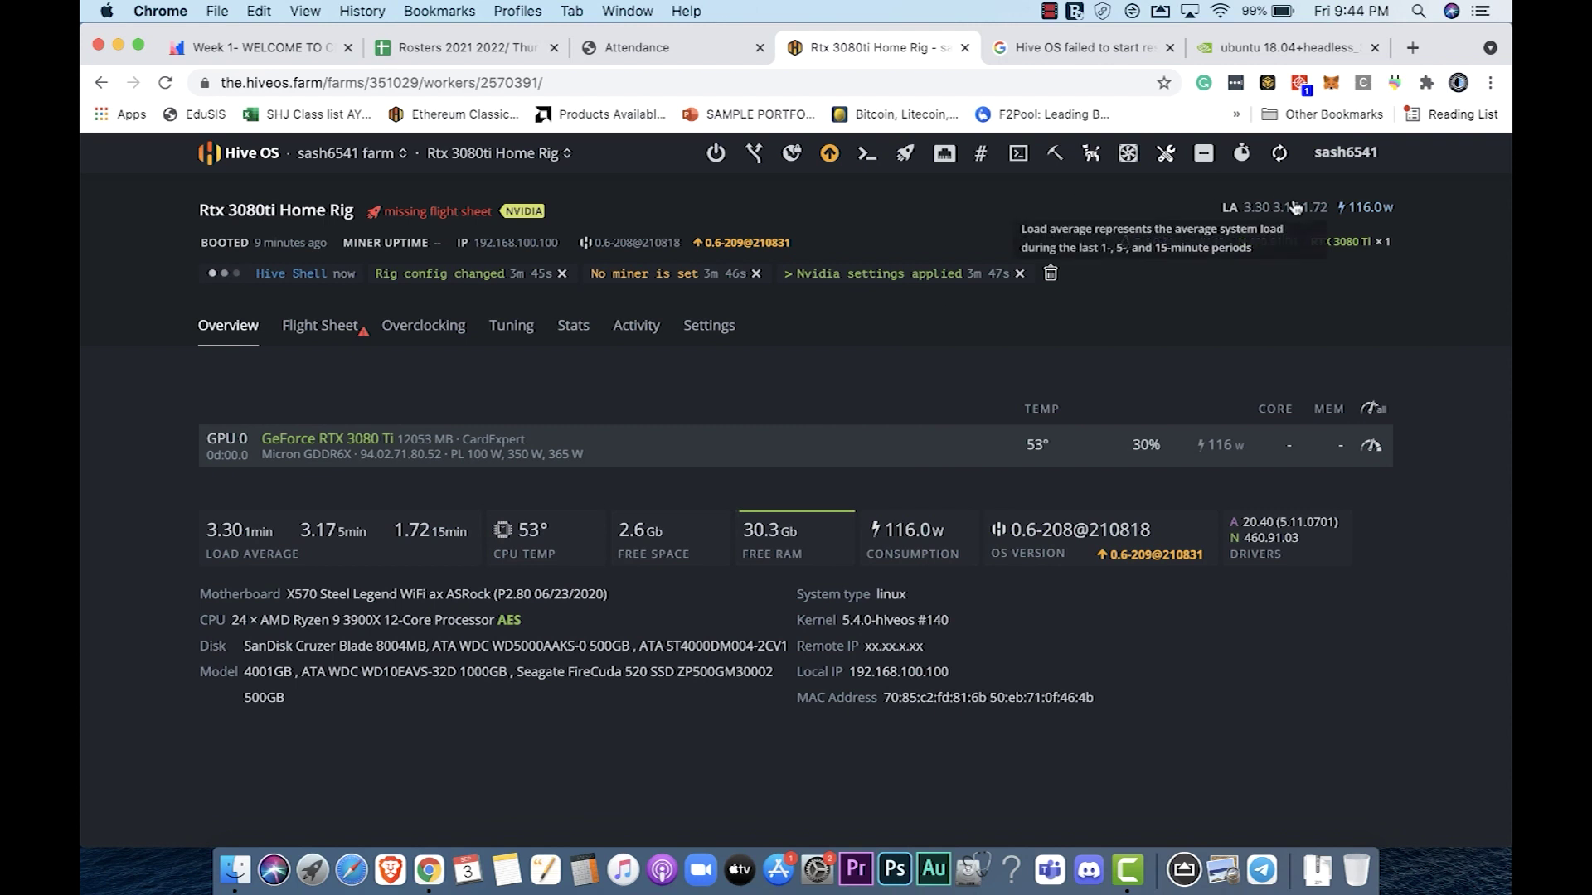
click(1019, 157)
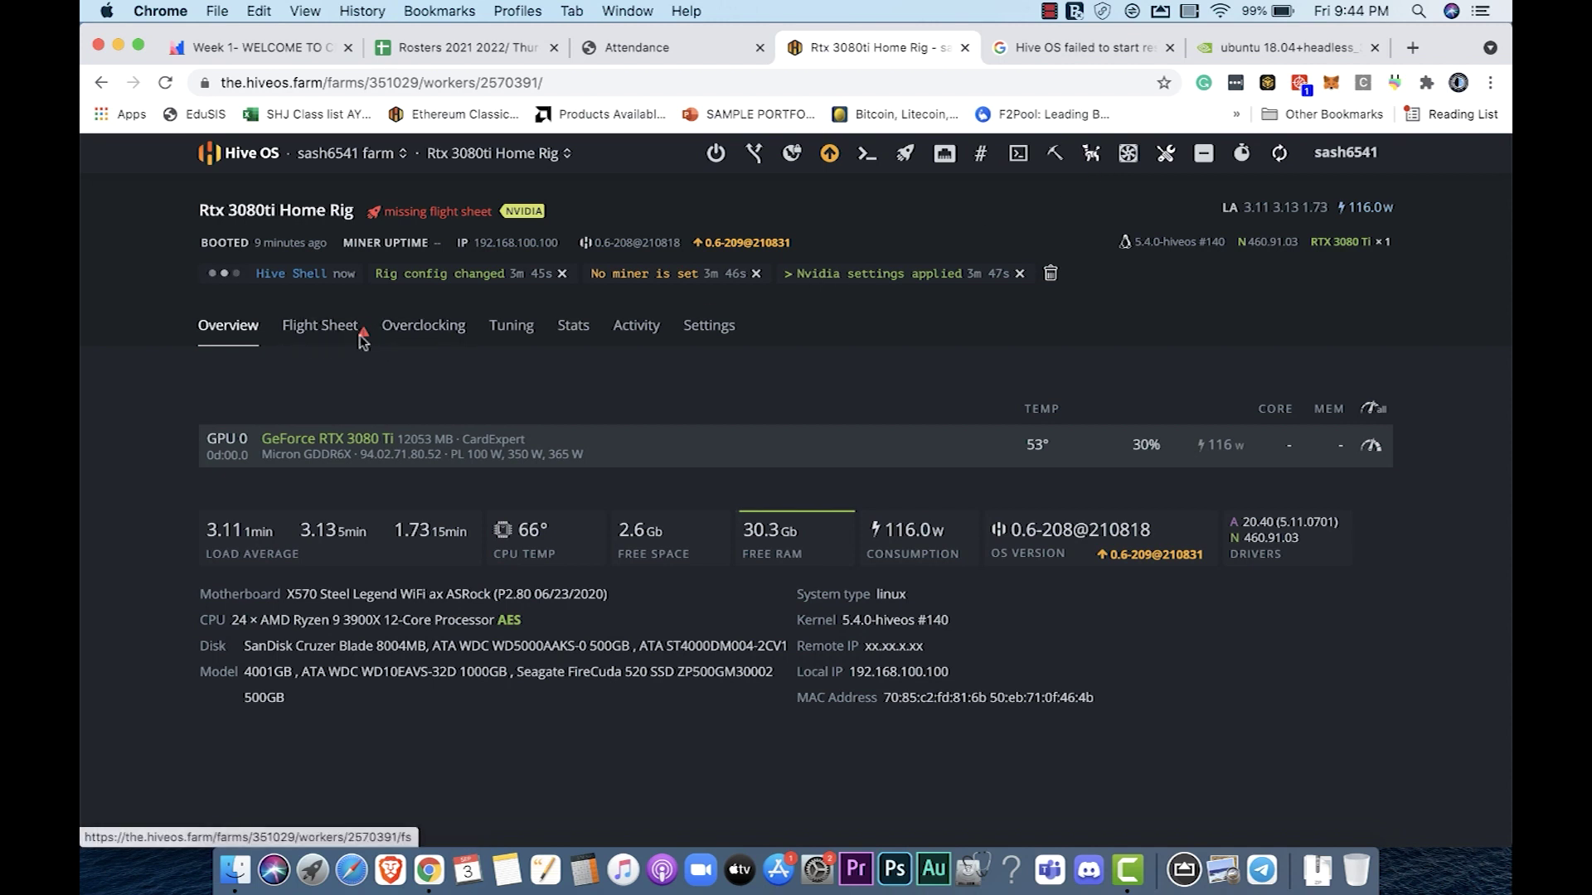
Step: Compare the Exodus ETH wallet nbminer and T-Rex Ezil flight sheets in the Flight Sheet tab
click(326, 333)
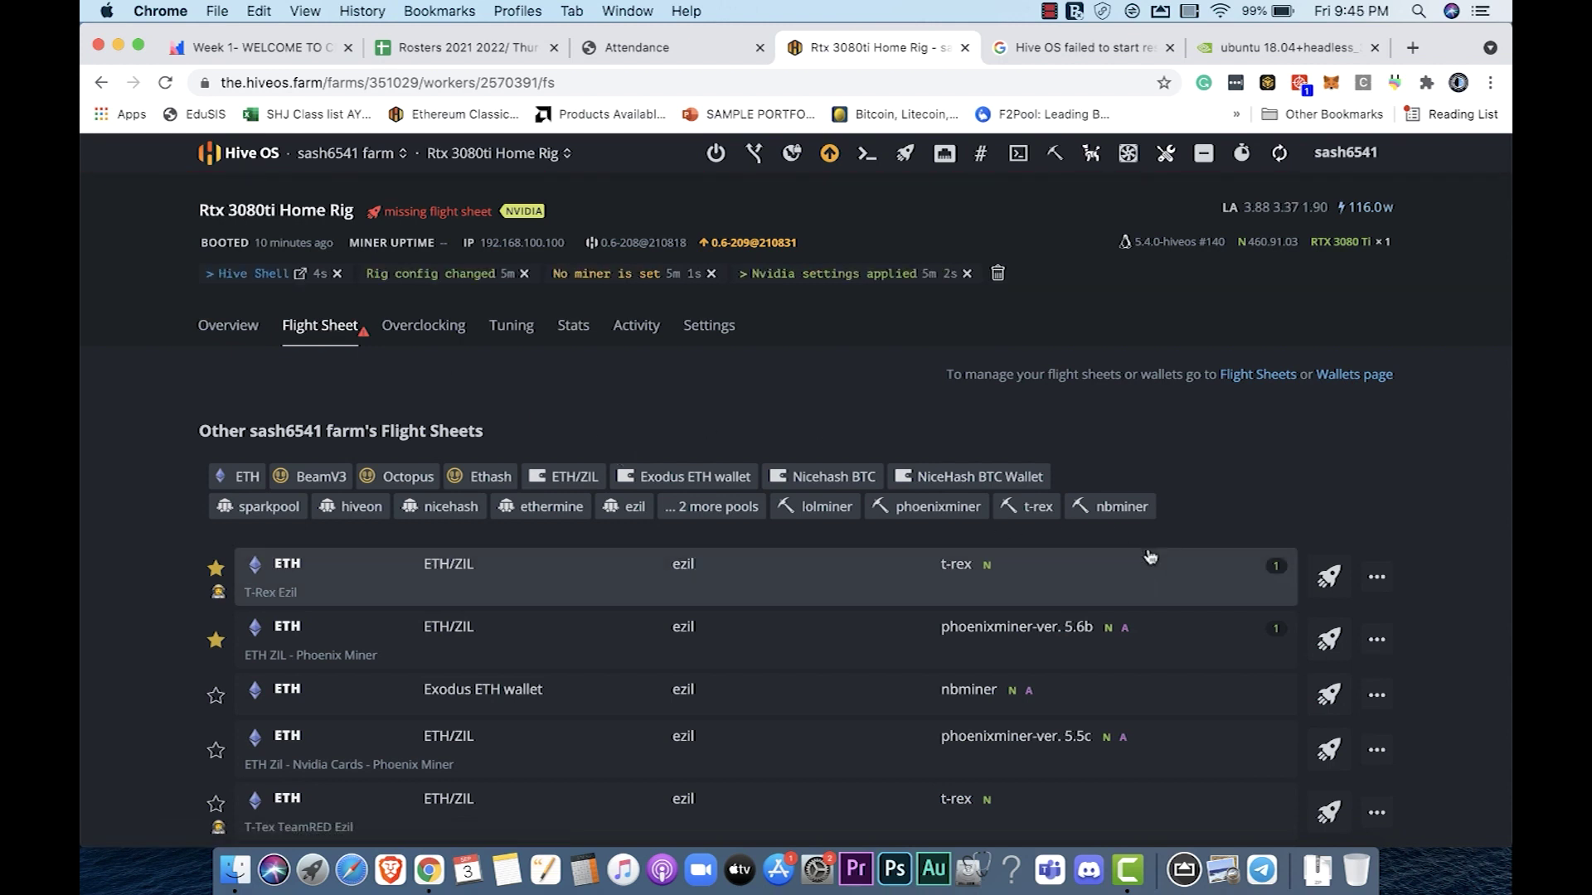
scroll(1148, 551, down, 4)
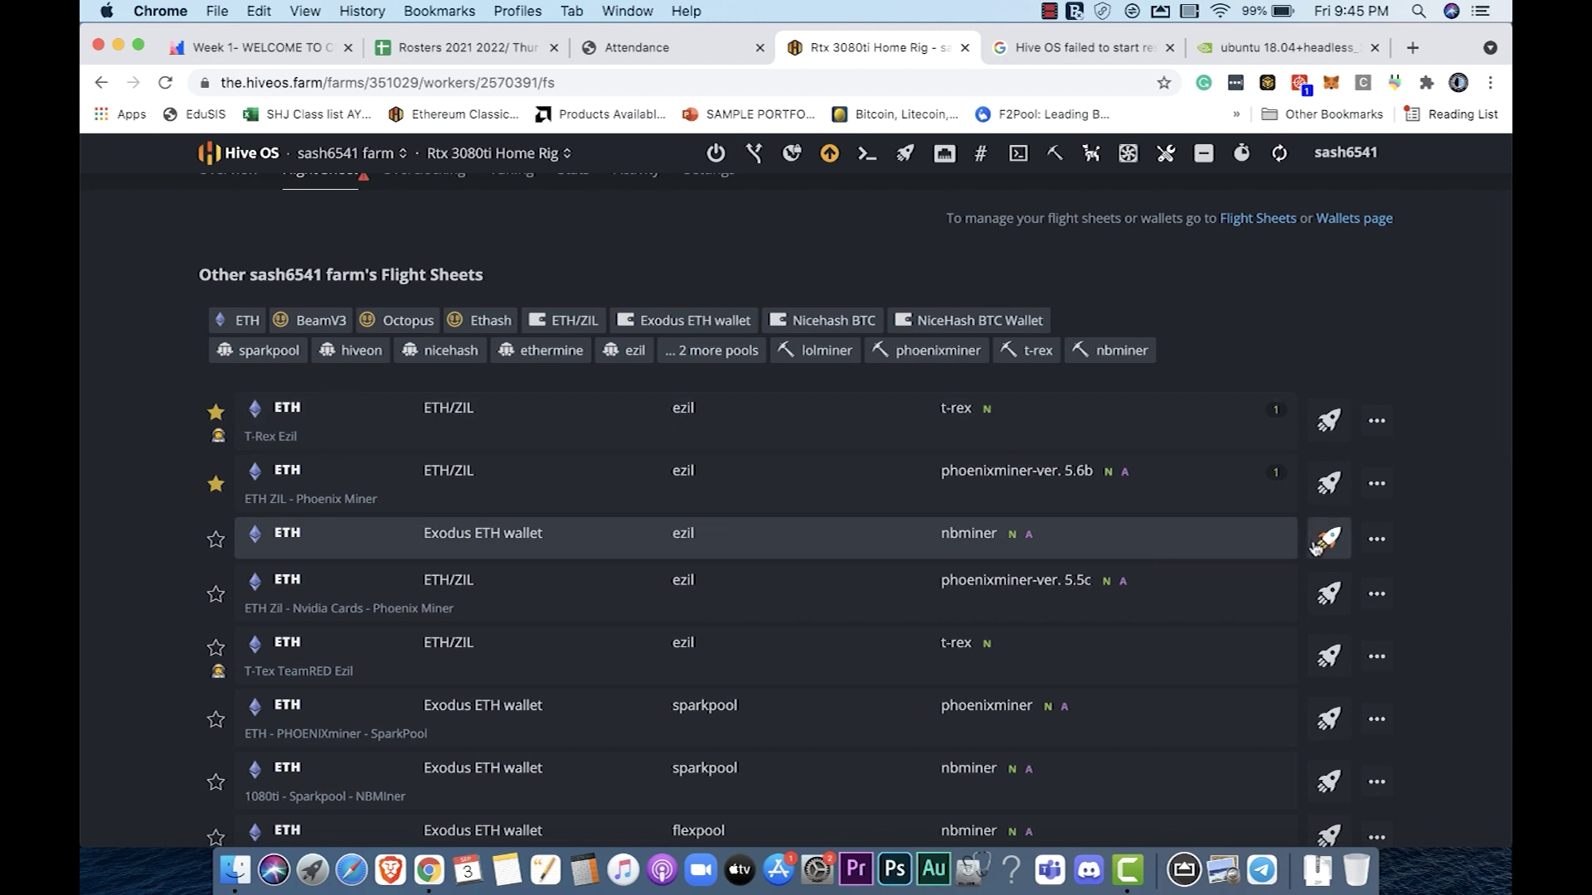
click(1221, 546)
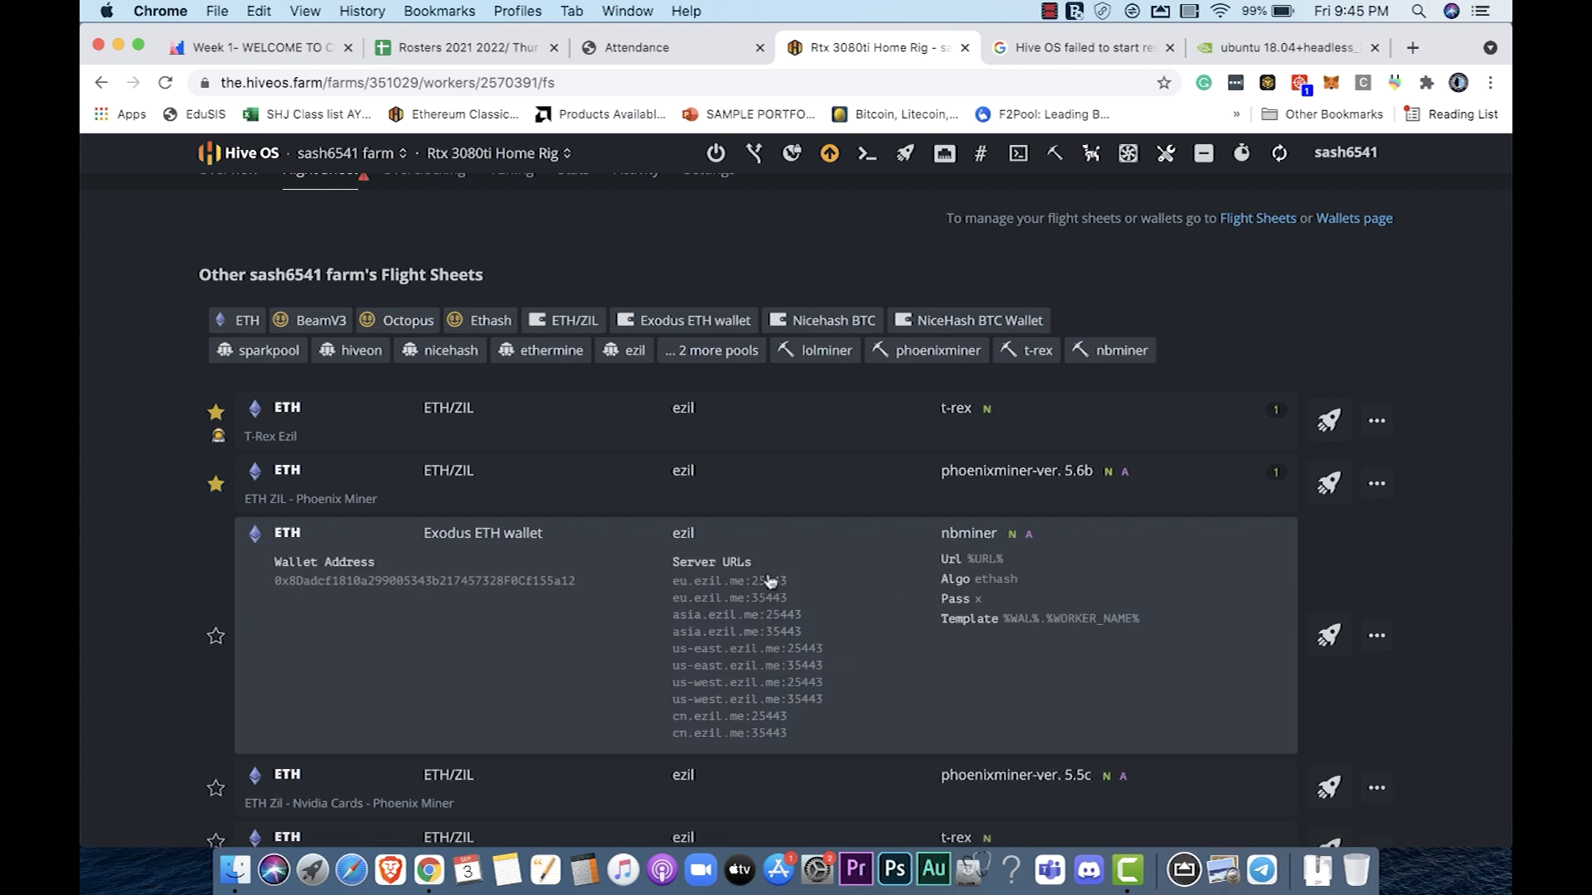
click(1176, 542)
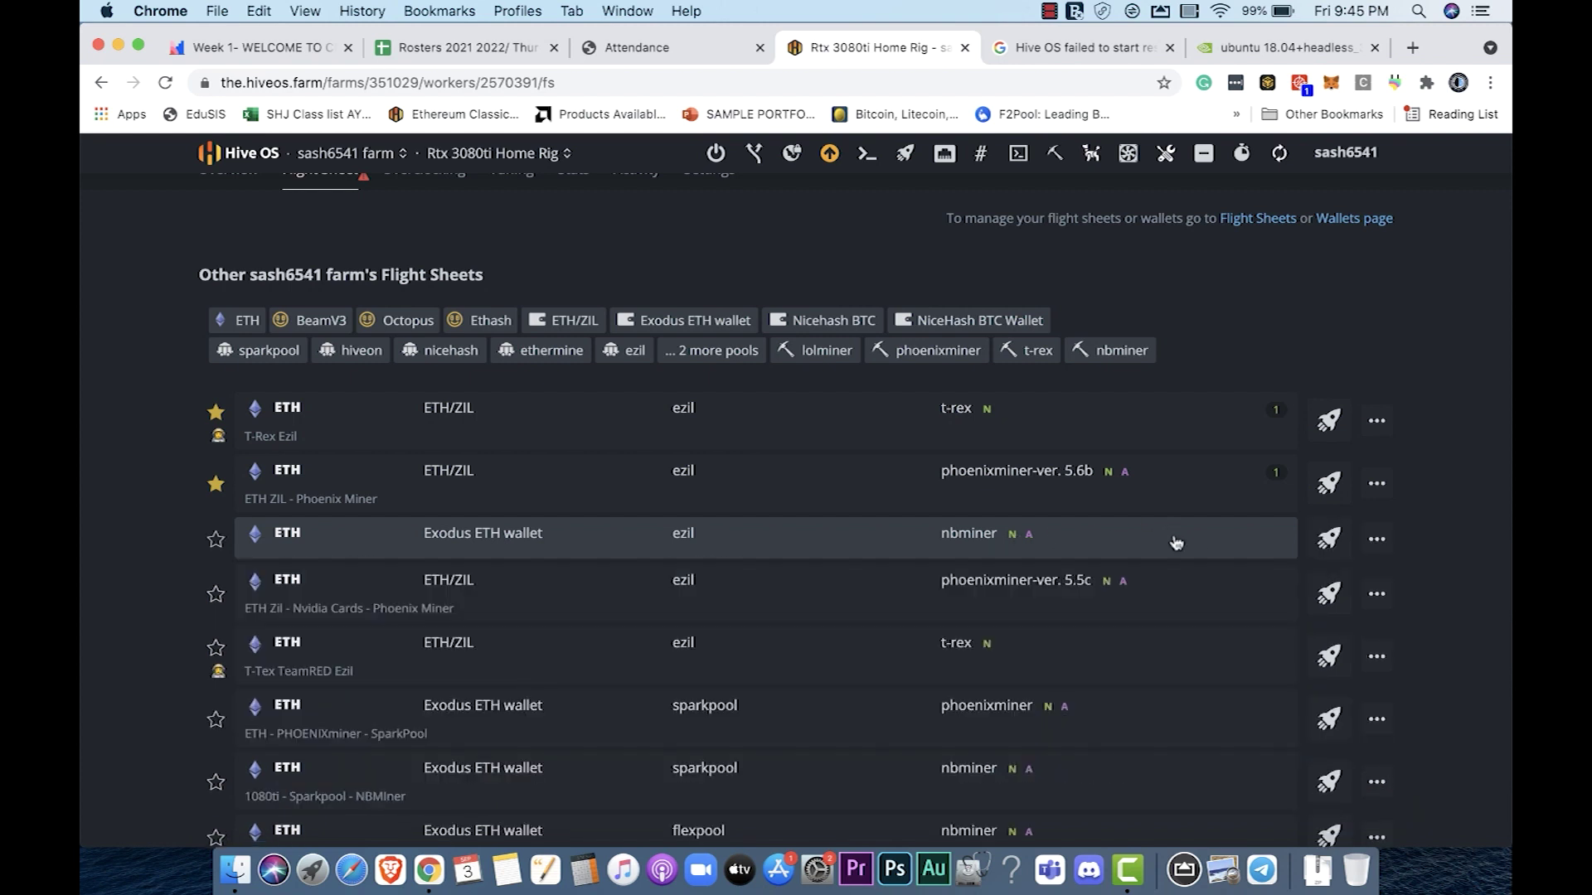
click(1142, 436)
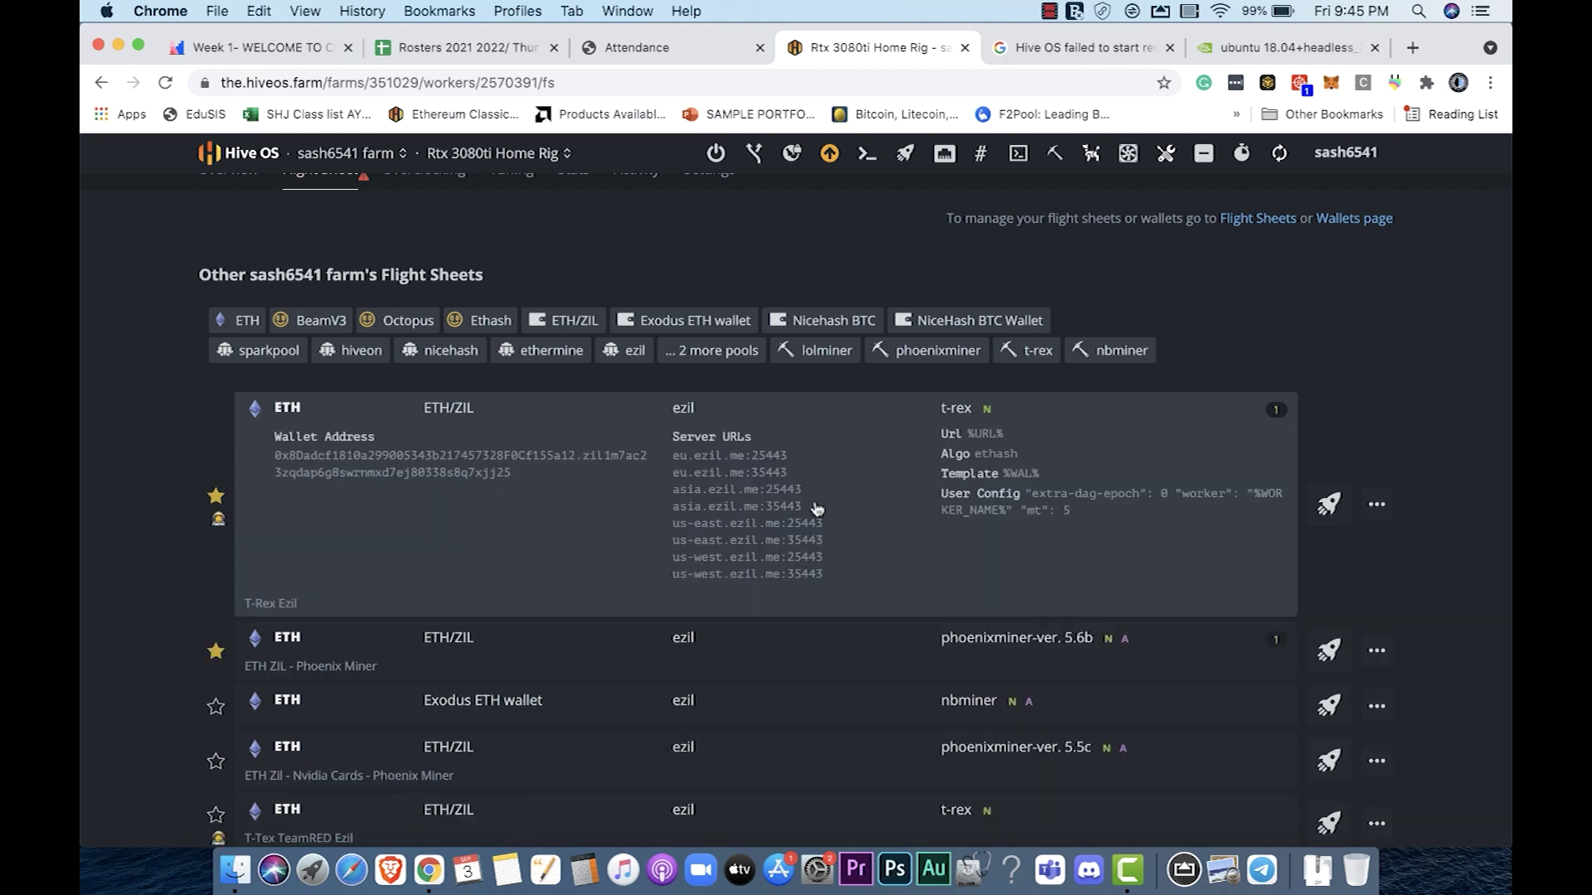
click(1125, 424)
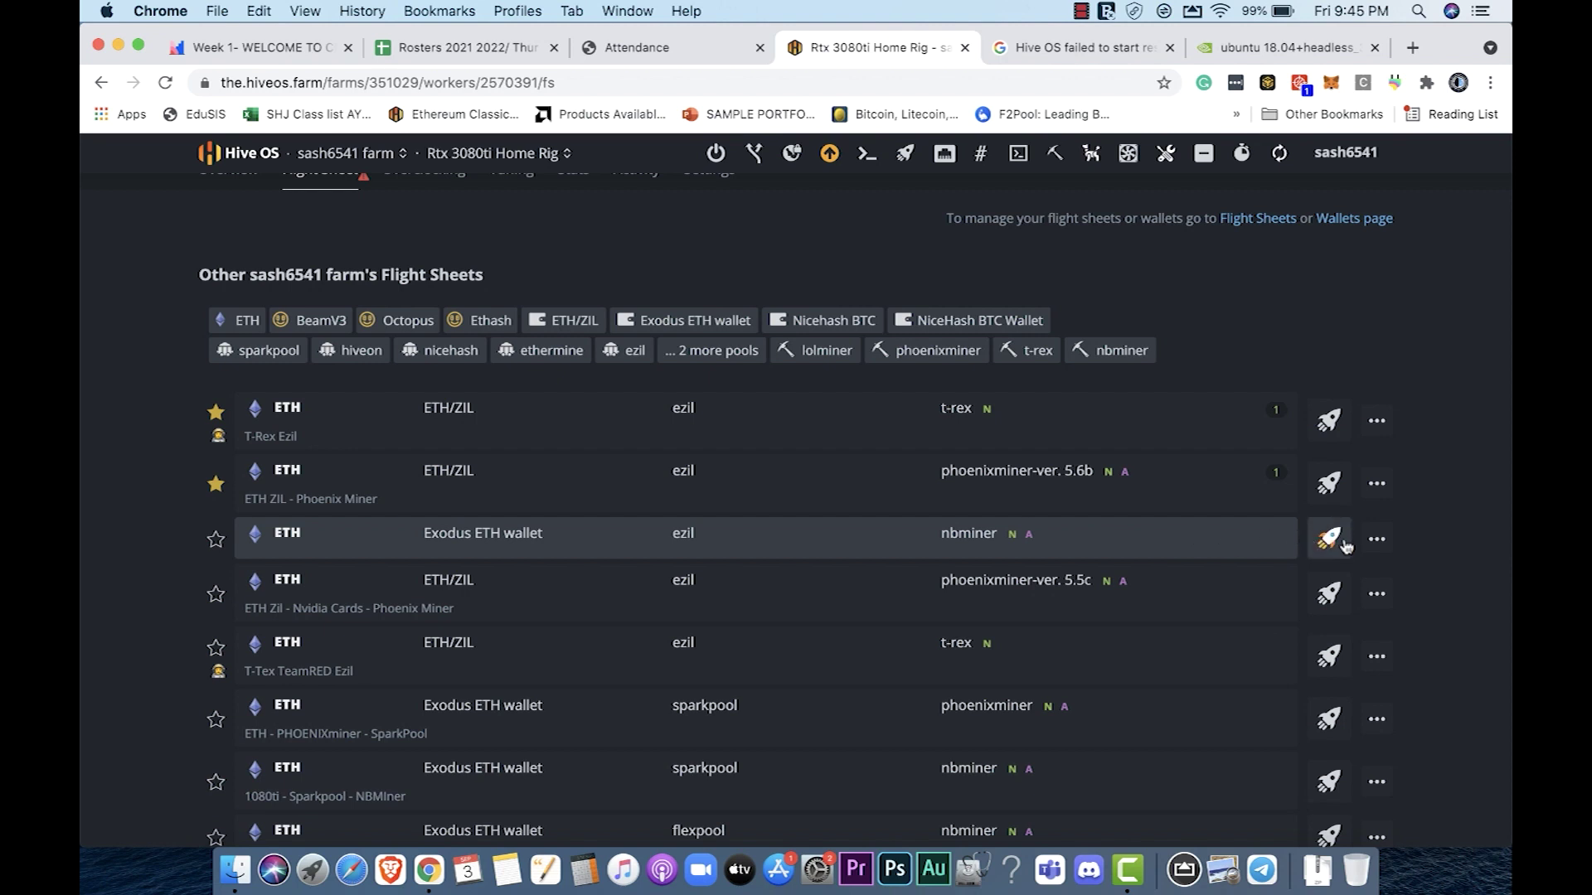
Step: Apply the Exodus ETH wallet / ezil / nbminer flight sheet to the rig
click(1238, 550)
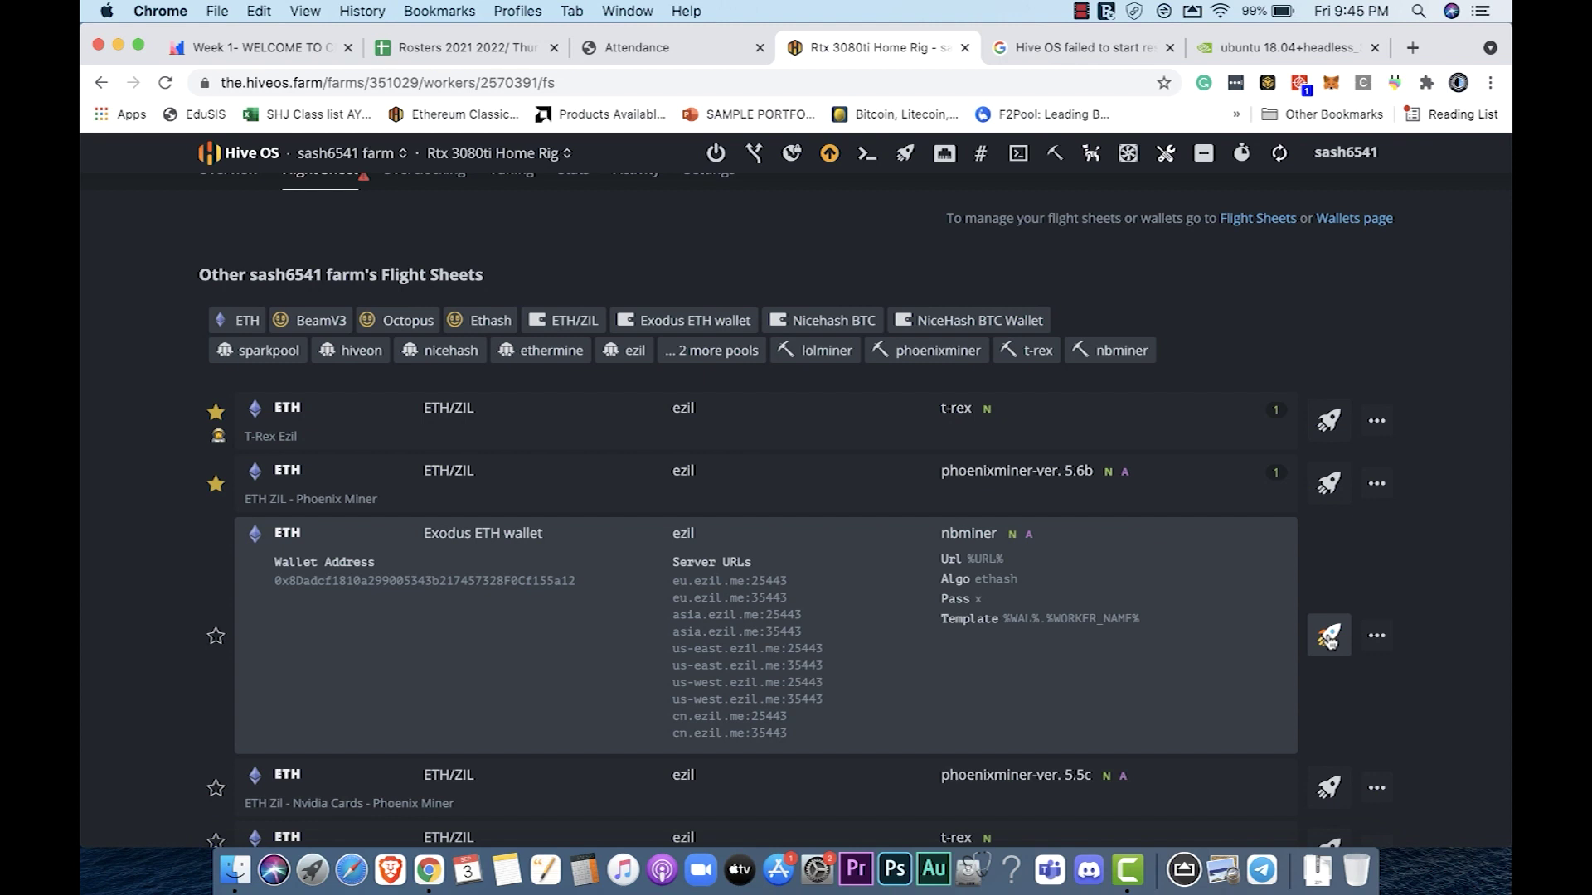
click(1329, 638)
click(833, 558)
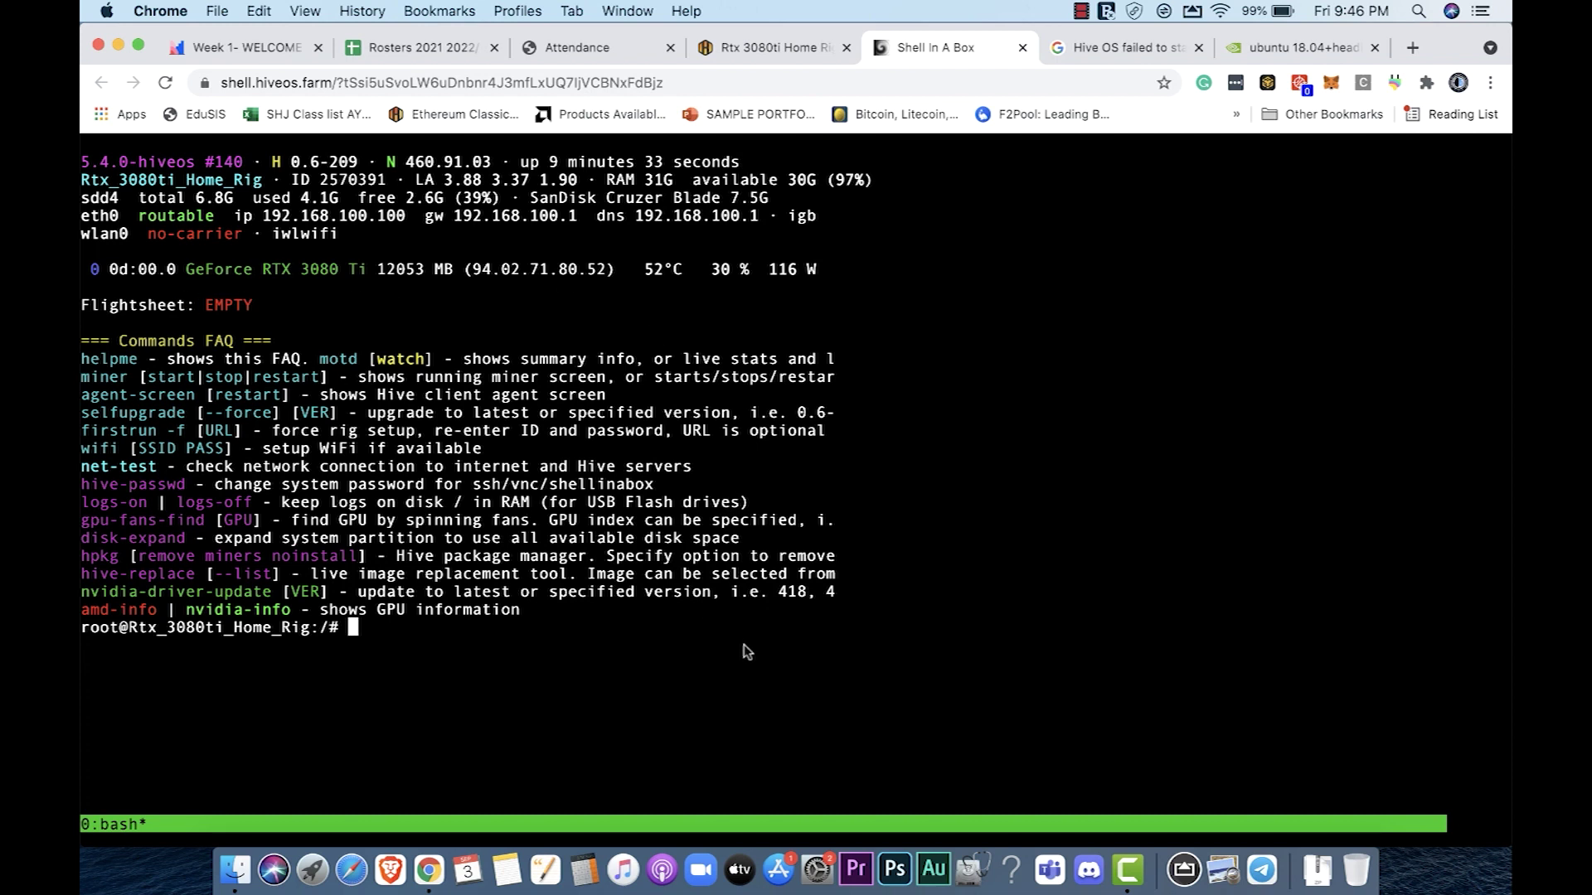
Step: Run 'miner' in the rig's web shell to install nbminer, then return to the overview
text(miner)
key(Return)
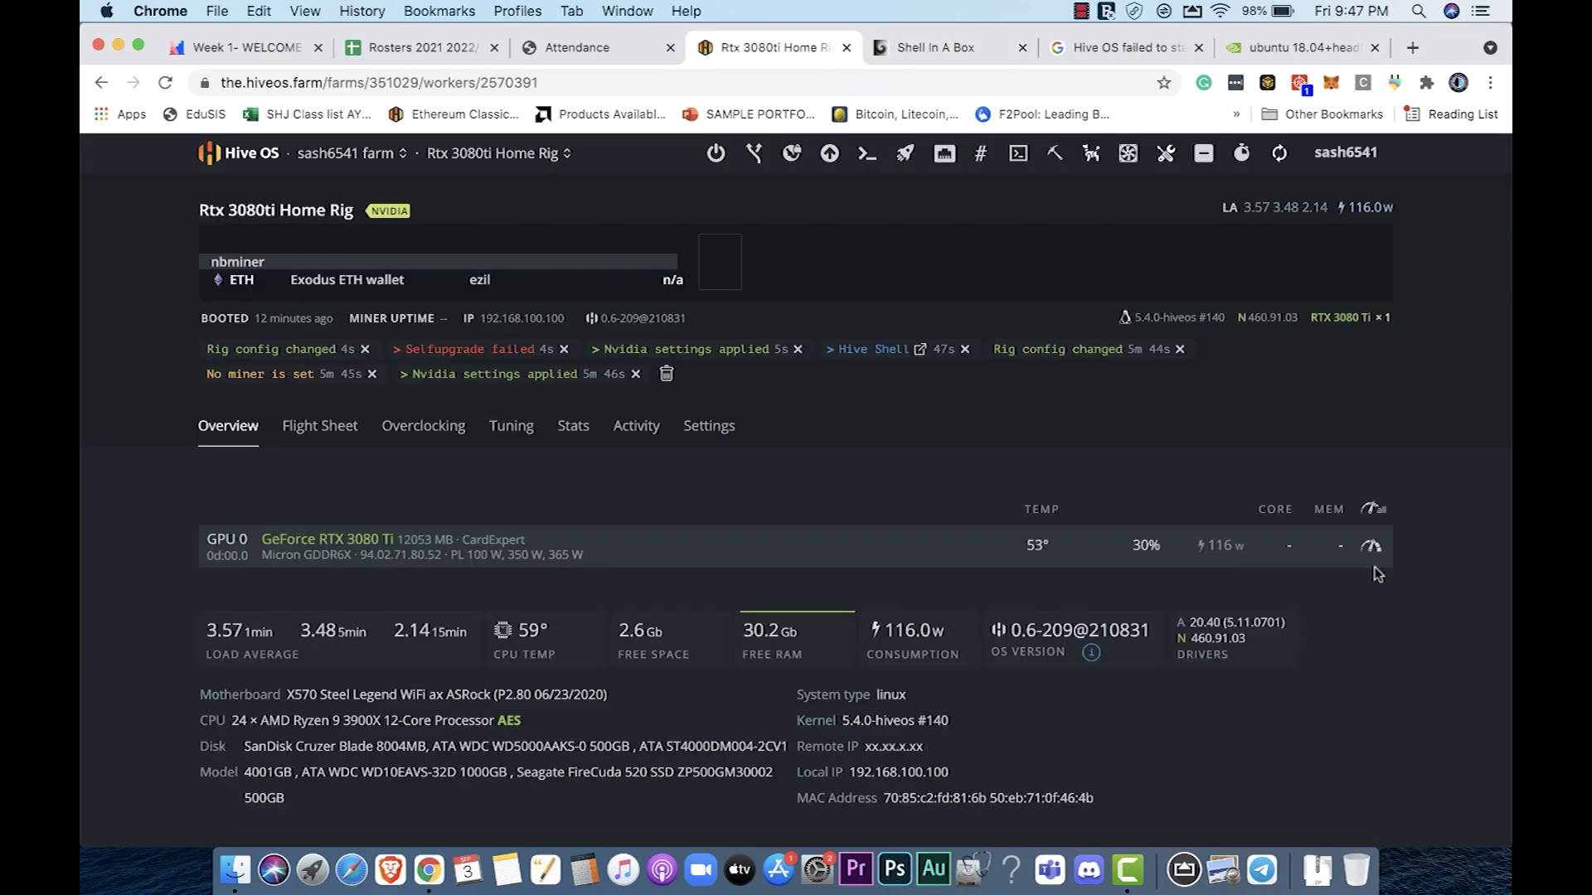
click(925, 50)
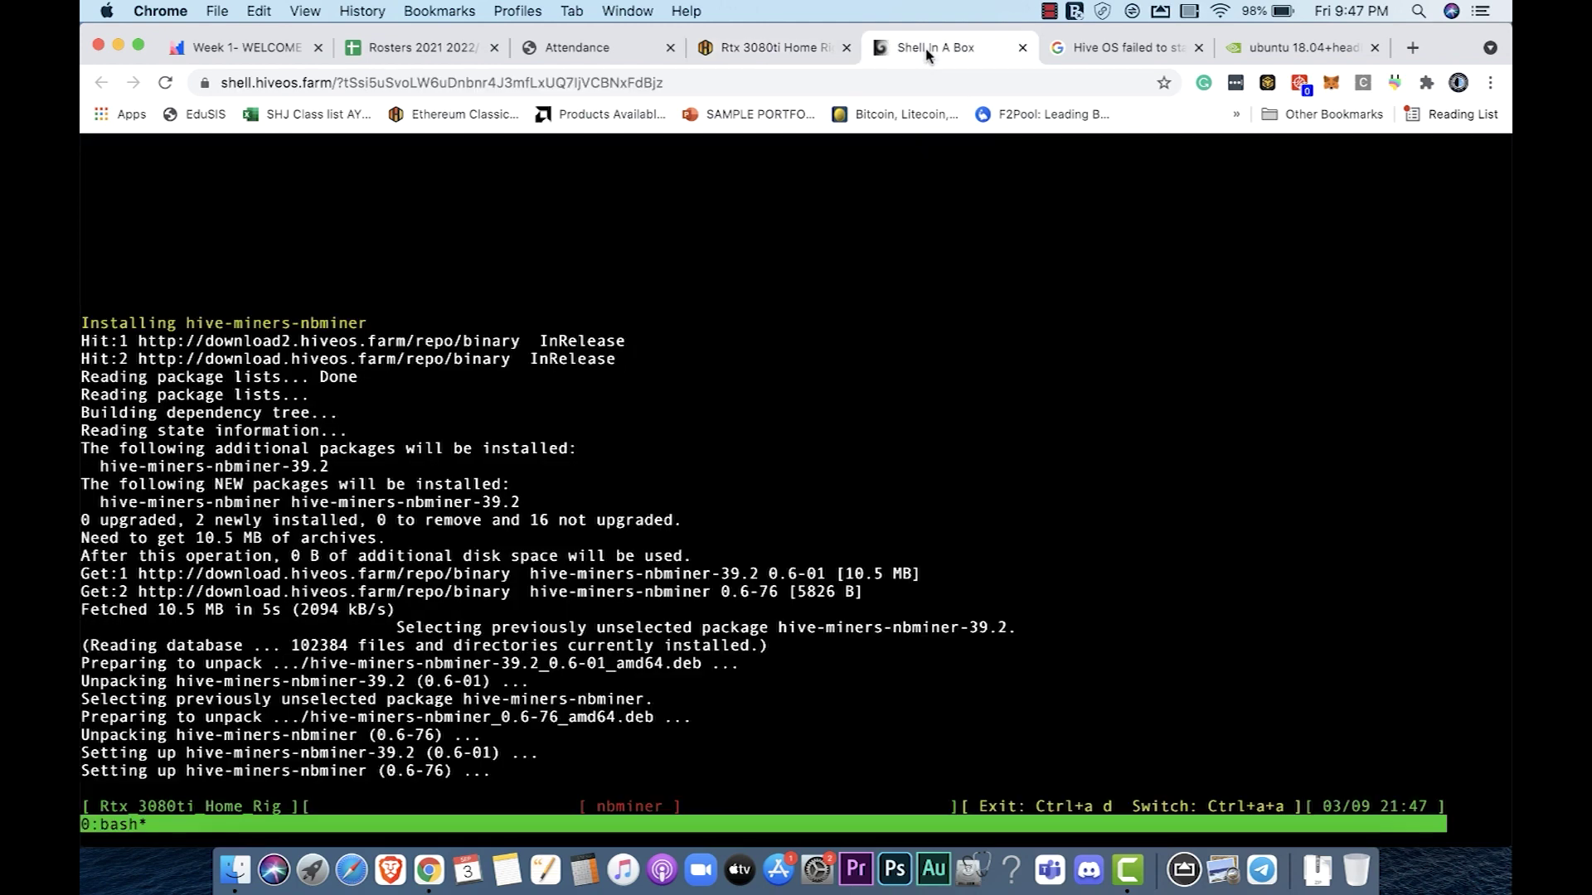
click(775, 48)
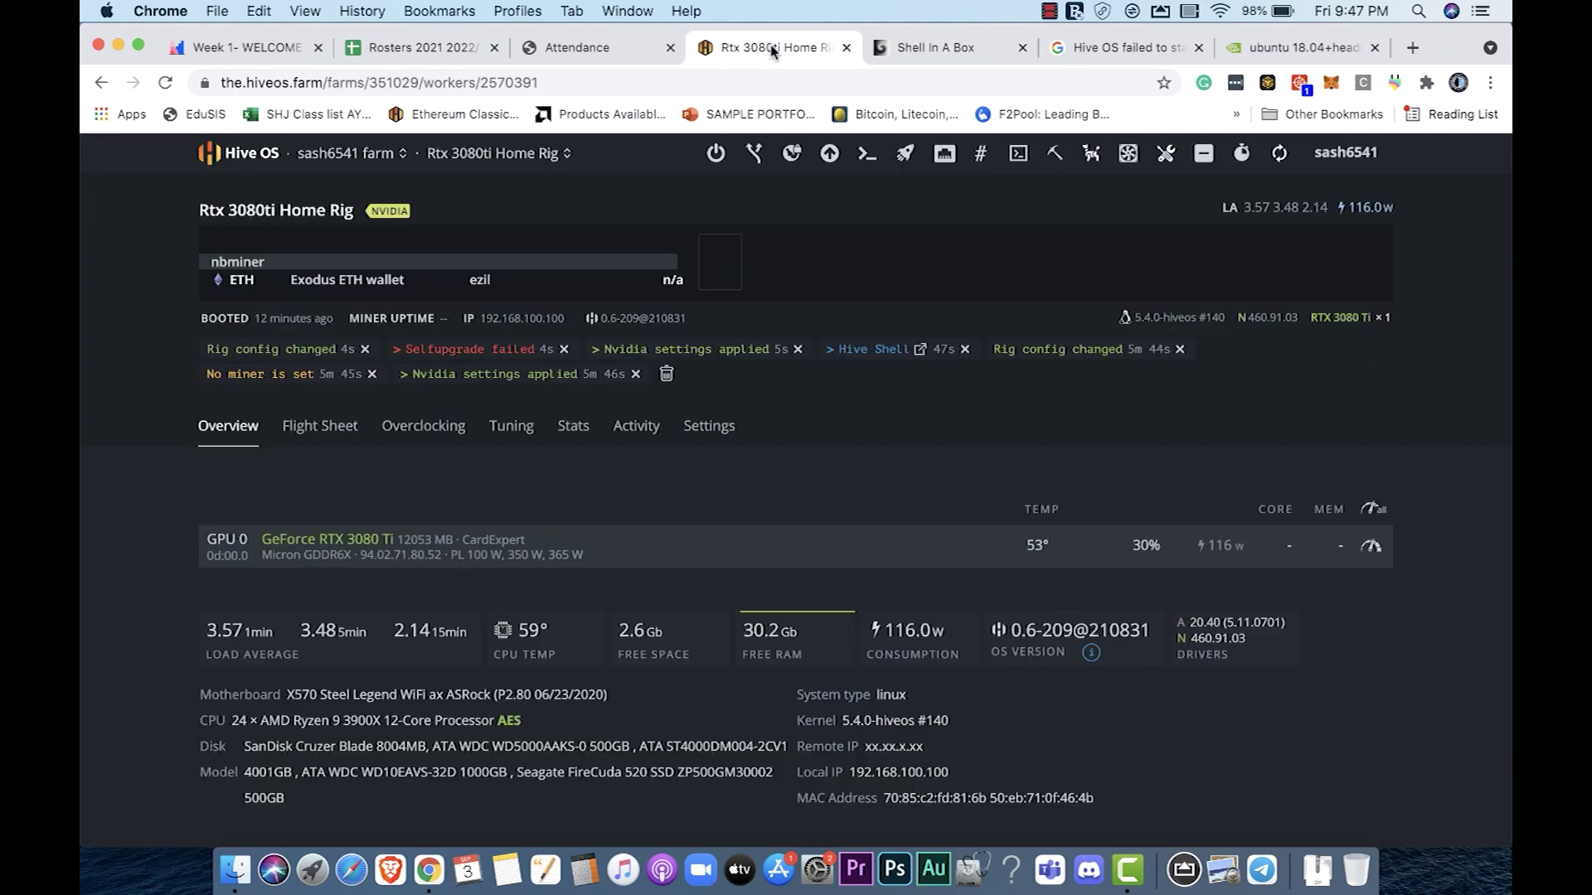
Step: Show the popular overclock presets for the GeForce RTX 3080 Ti, filtered to ETH
click(1373, 549)
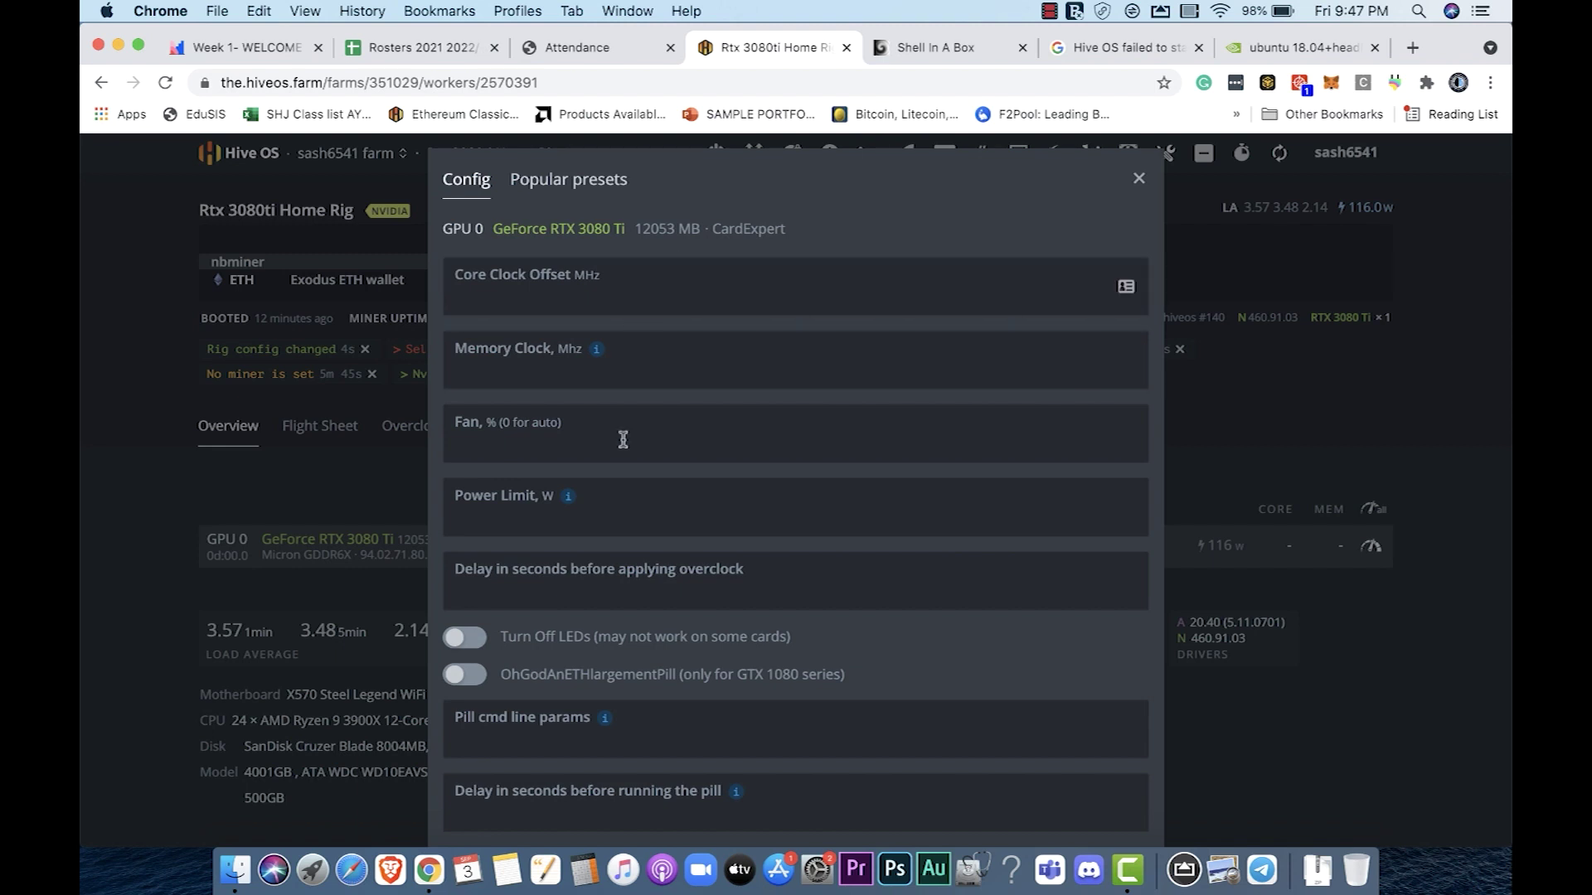
click(595, 184)
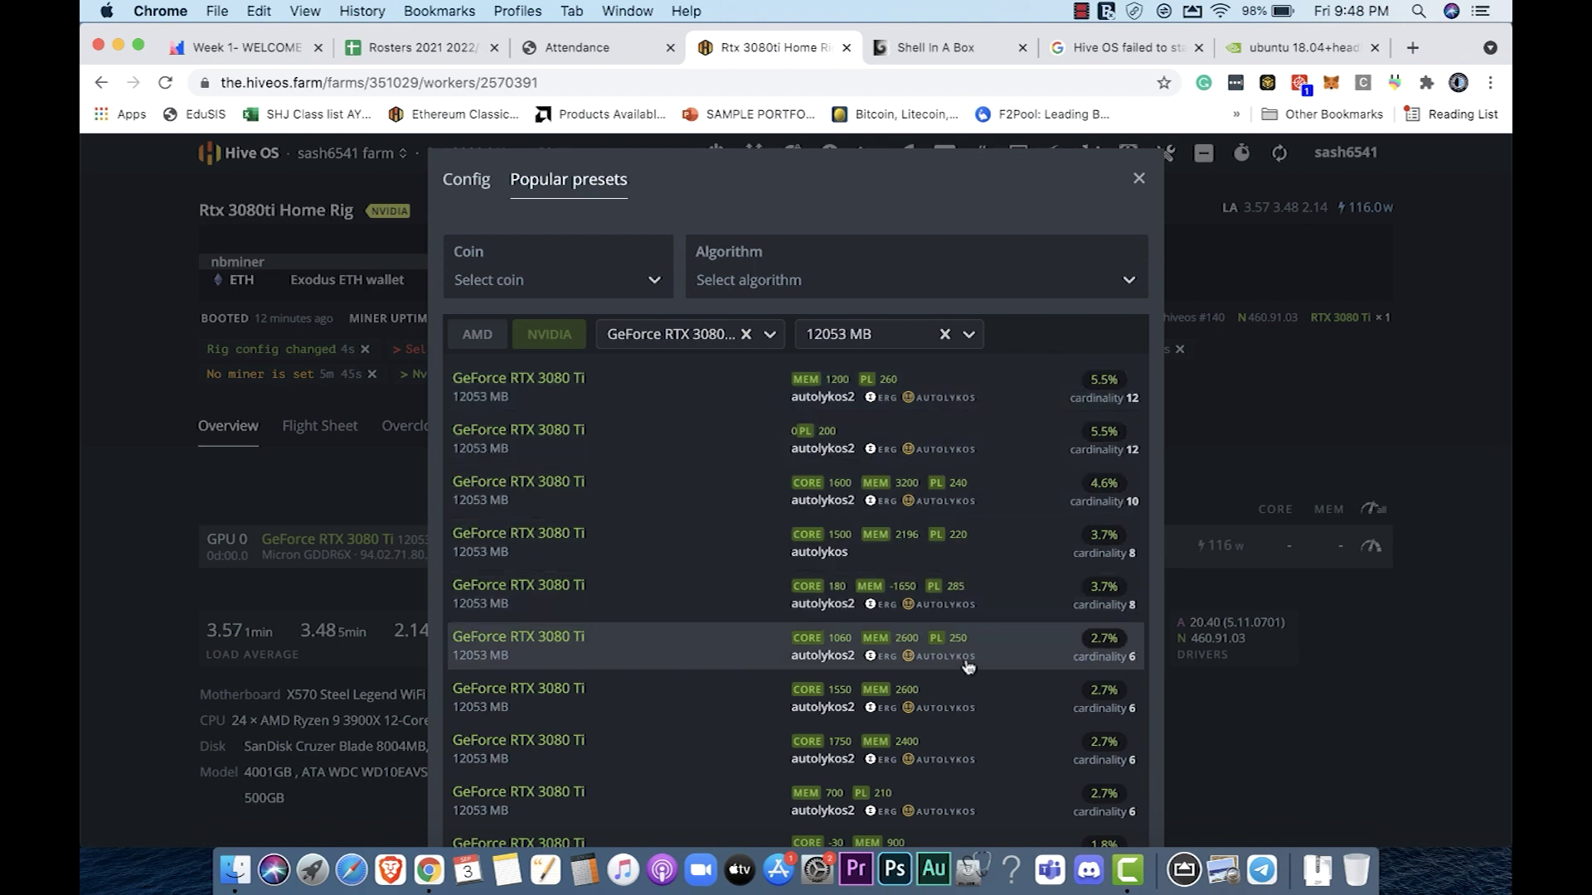
scroll(966, 631, down, 3)
scroll(969, 668, down, 2)
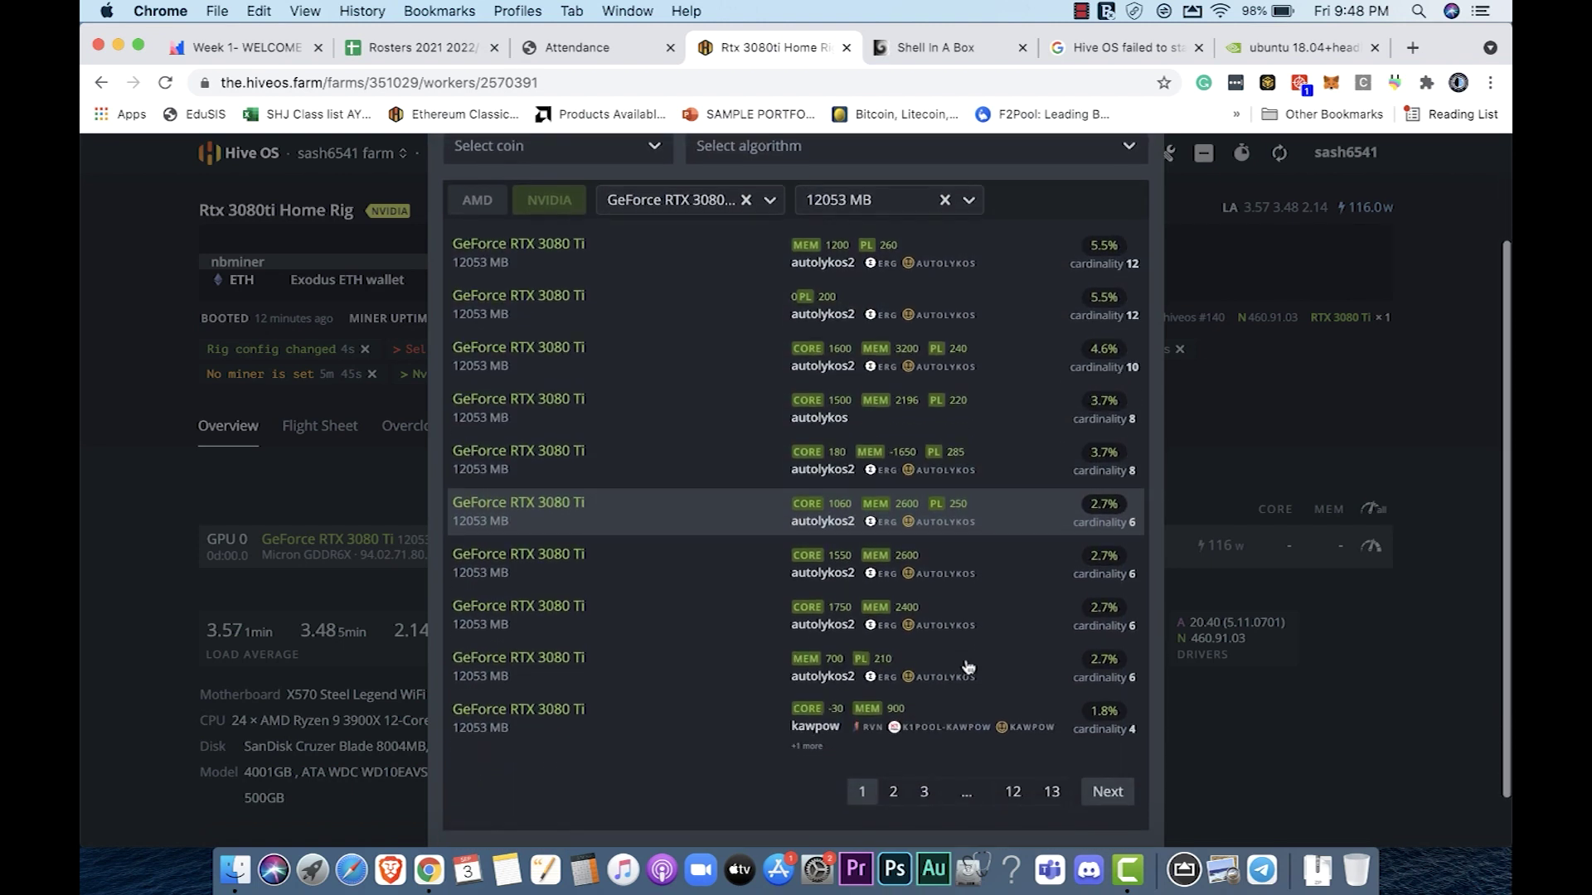
scroll(968, 667, up, 4)
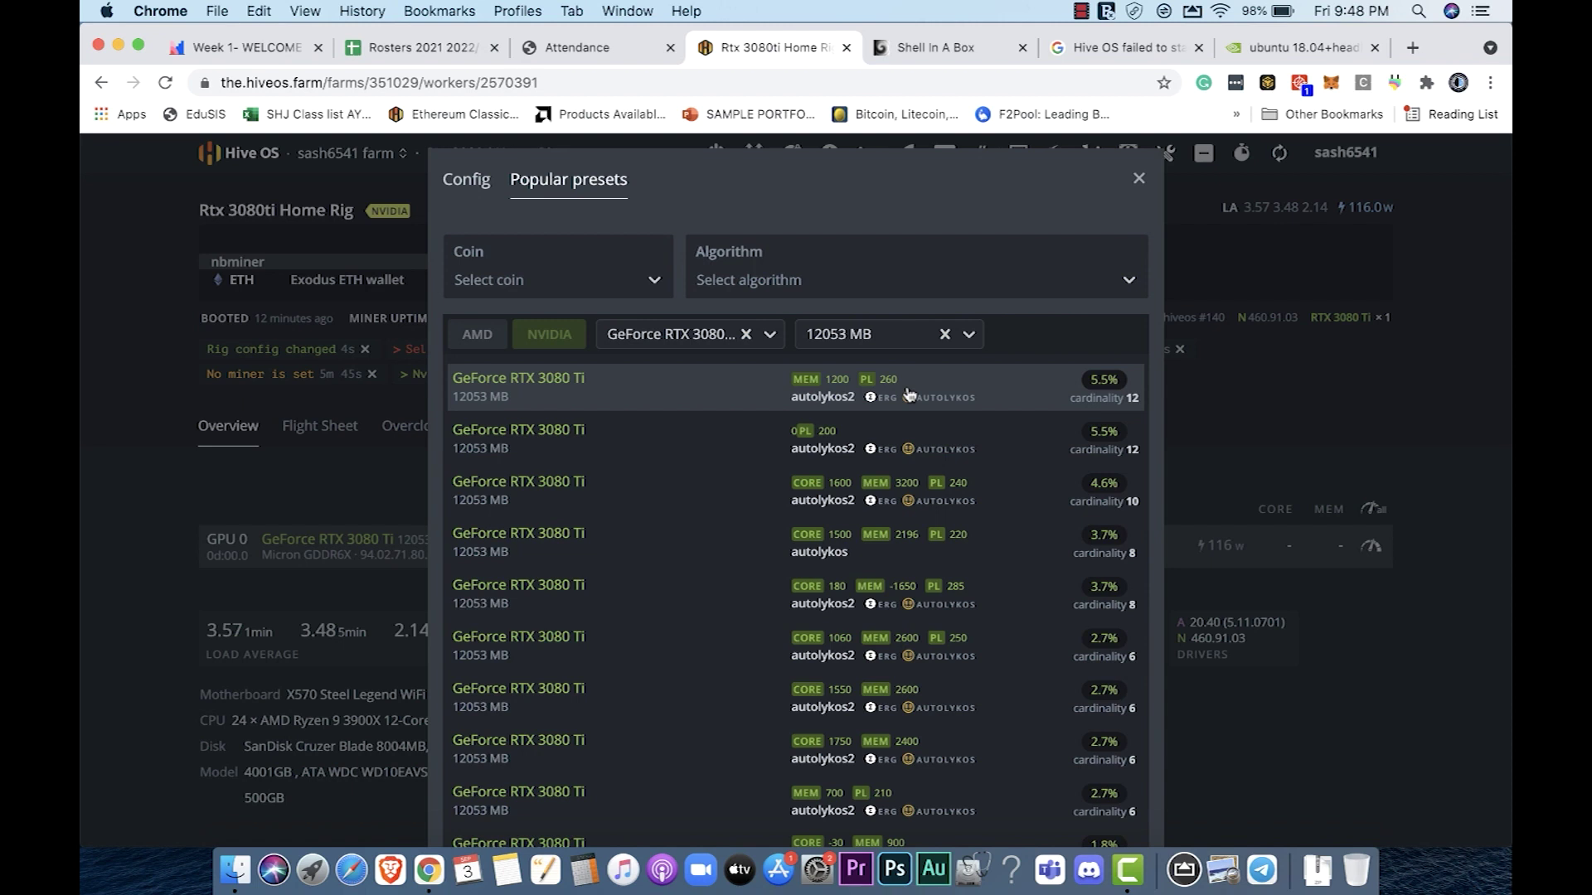
click(594, 283)
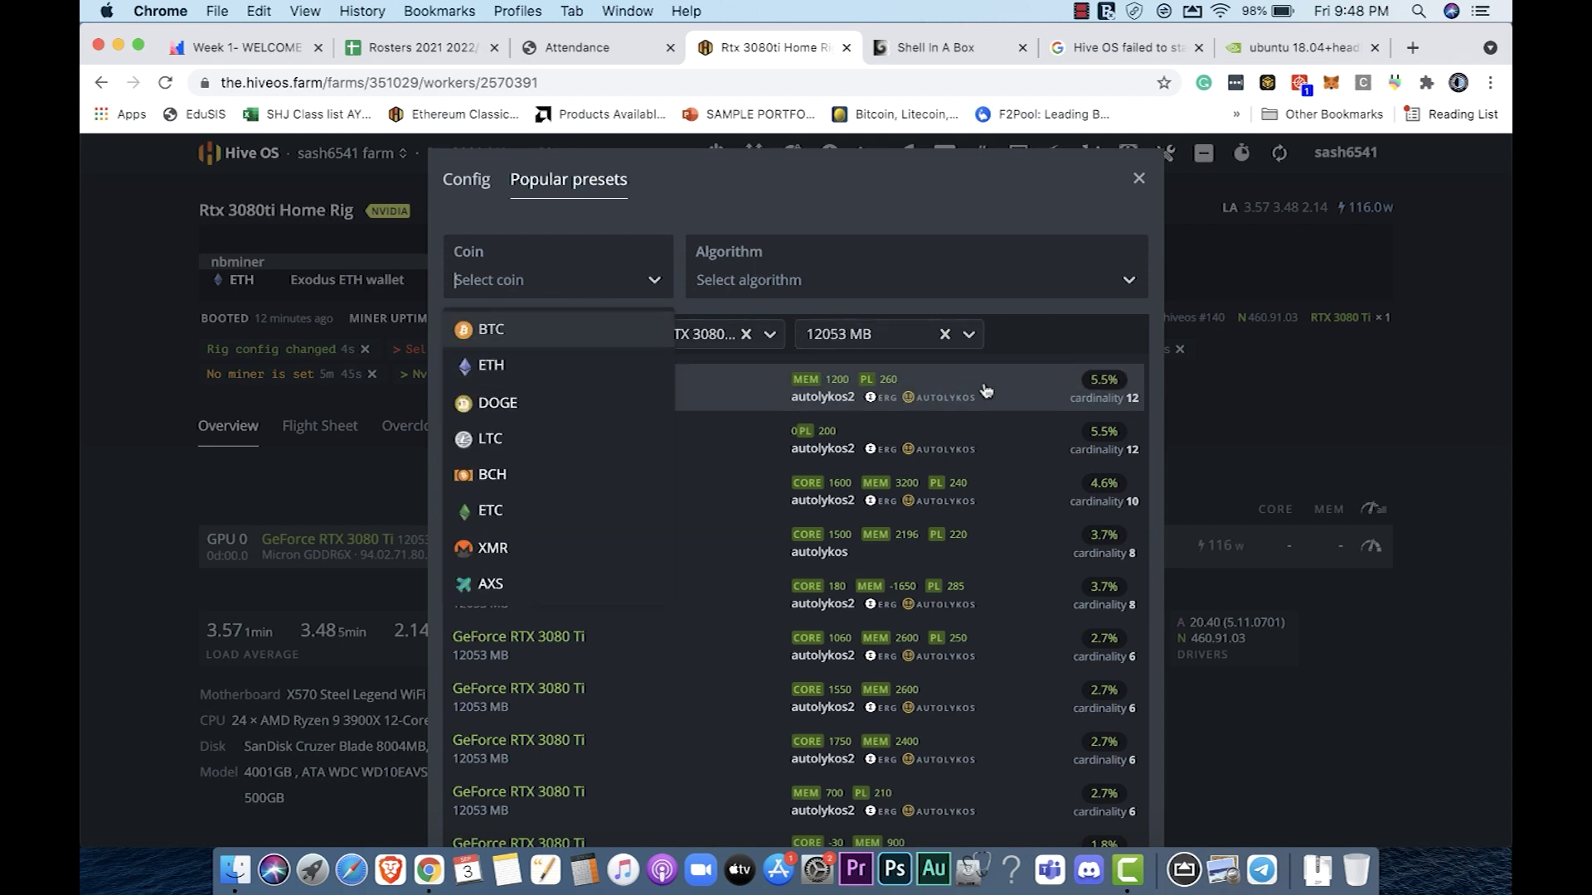
click(1038, 345)
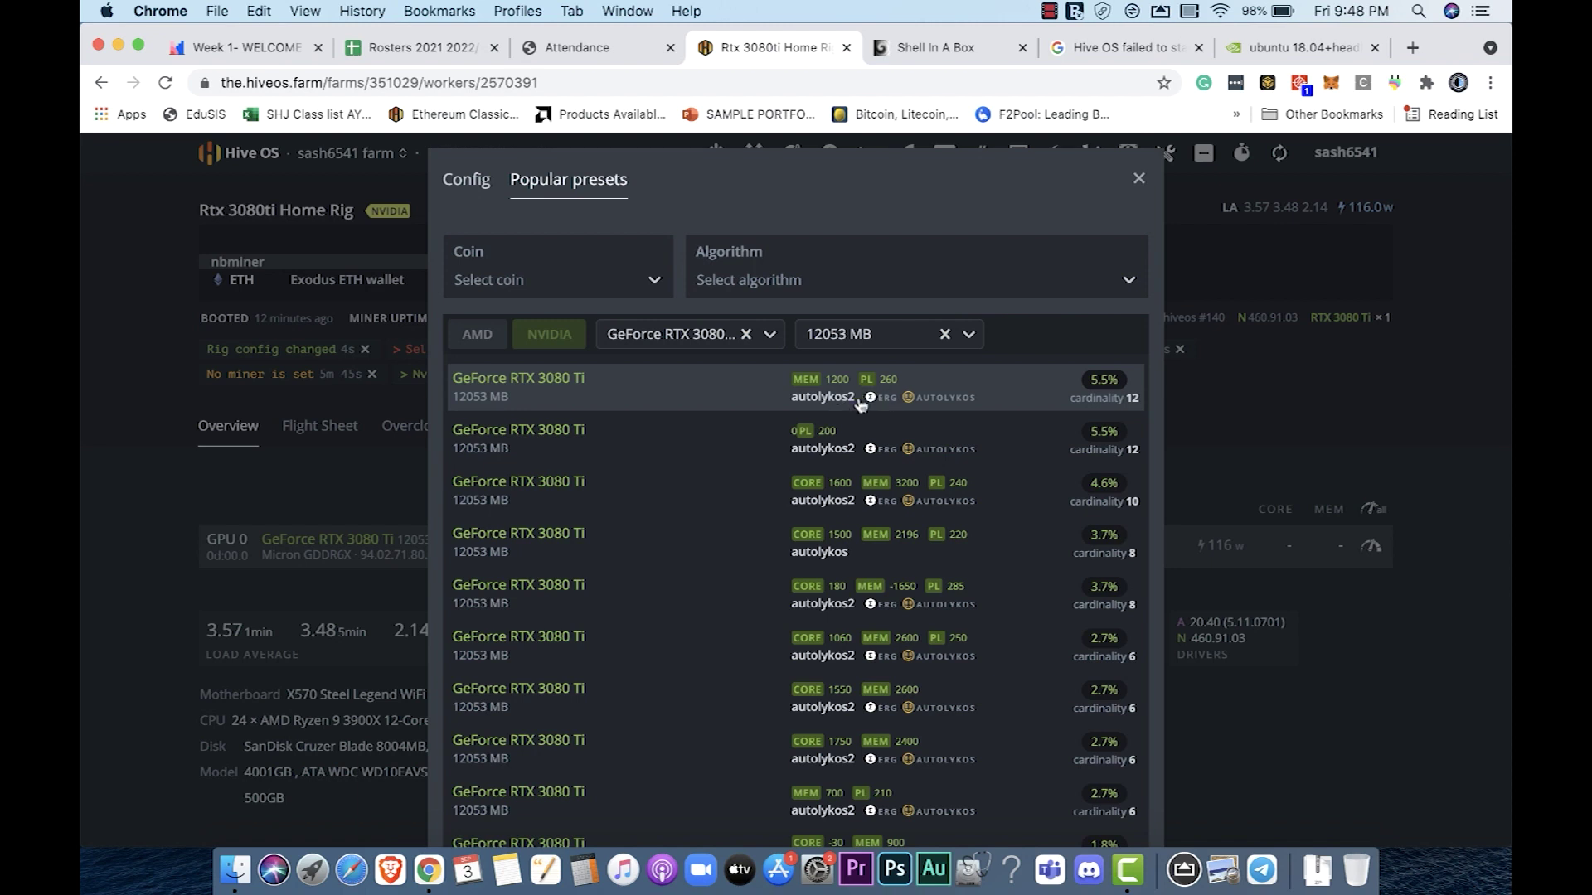
click(575, 276)
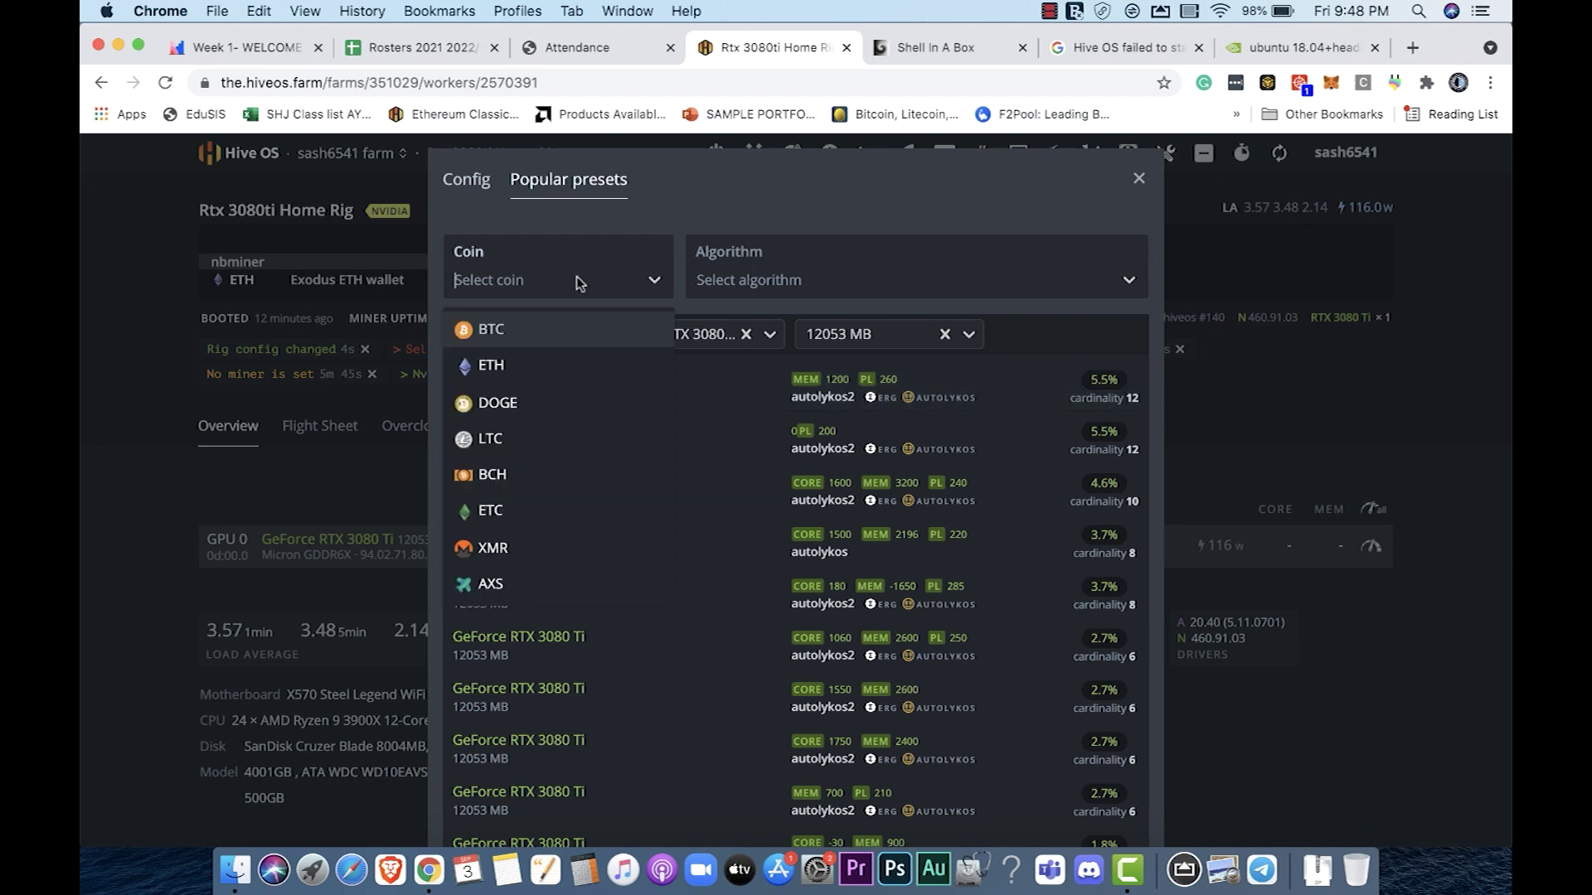
click(525, 356)
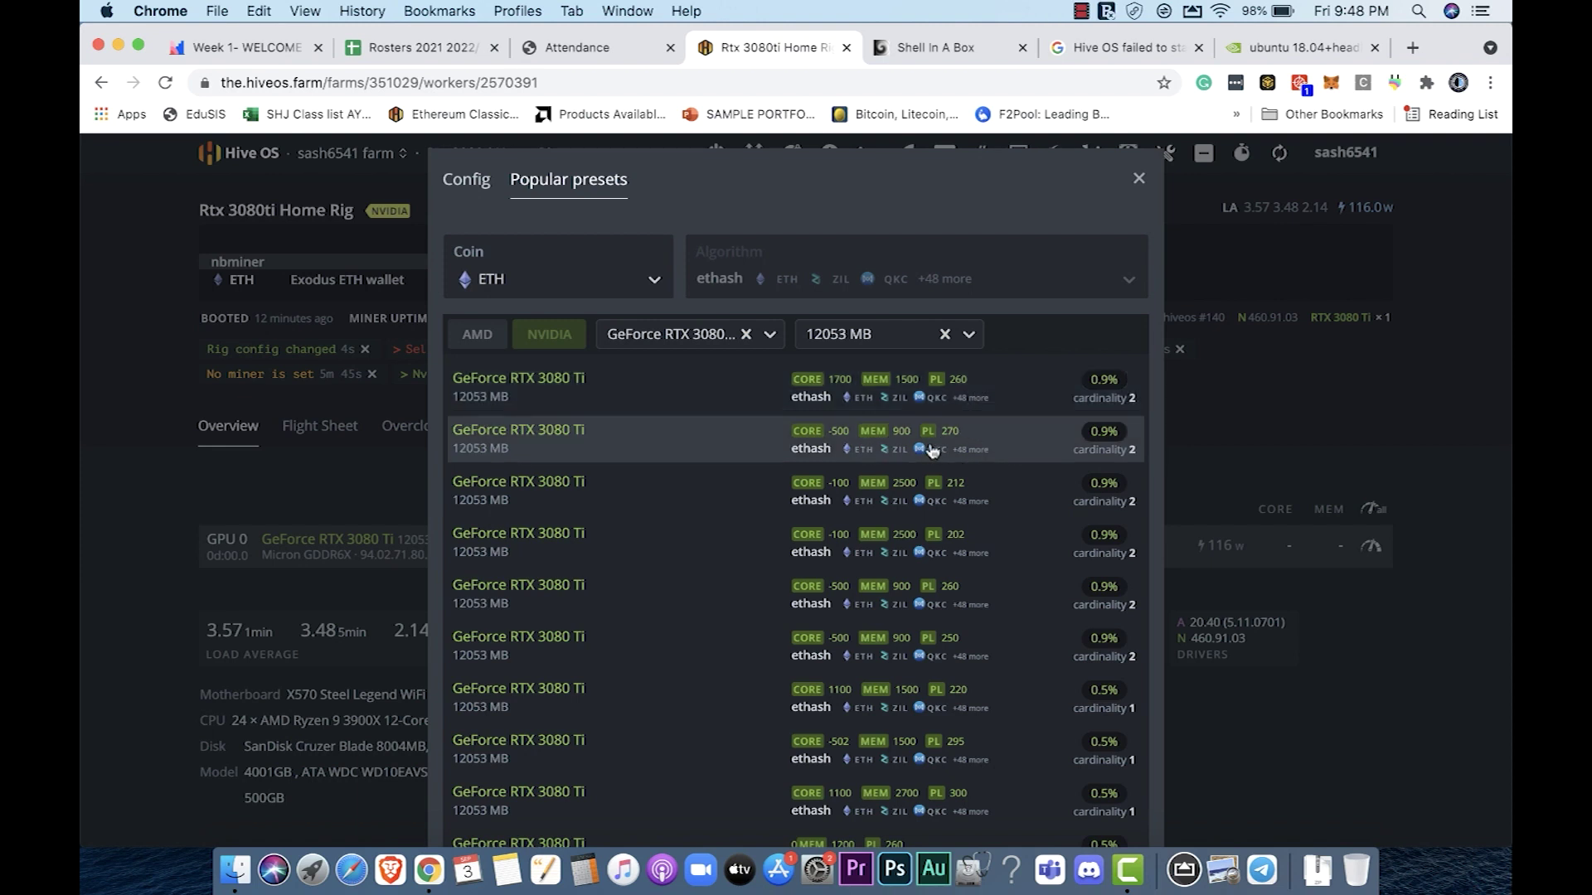
Step: Start from the CORE -500 MEM 900 PL 270 preset, change core to -200 and memory to 2600, then apply
click(998, 446)
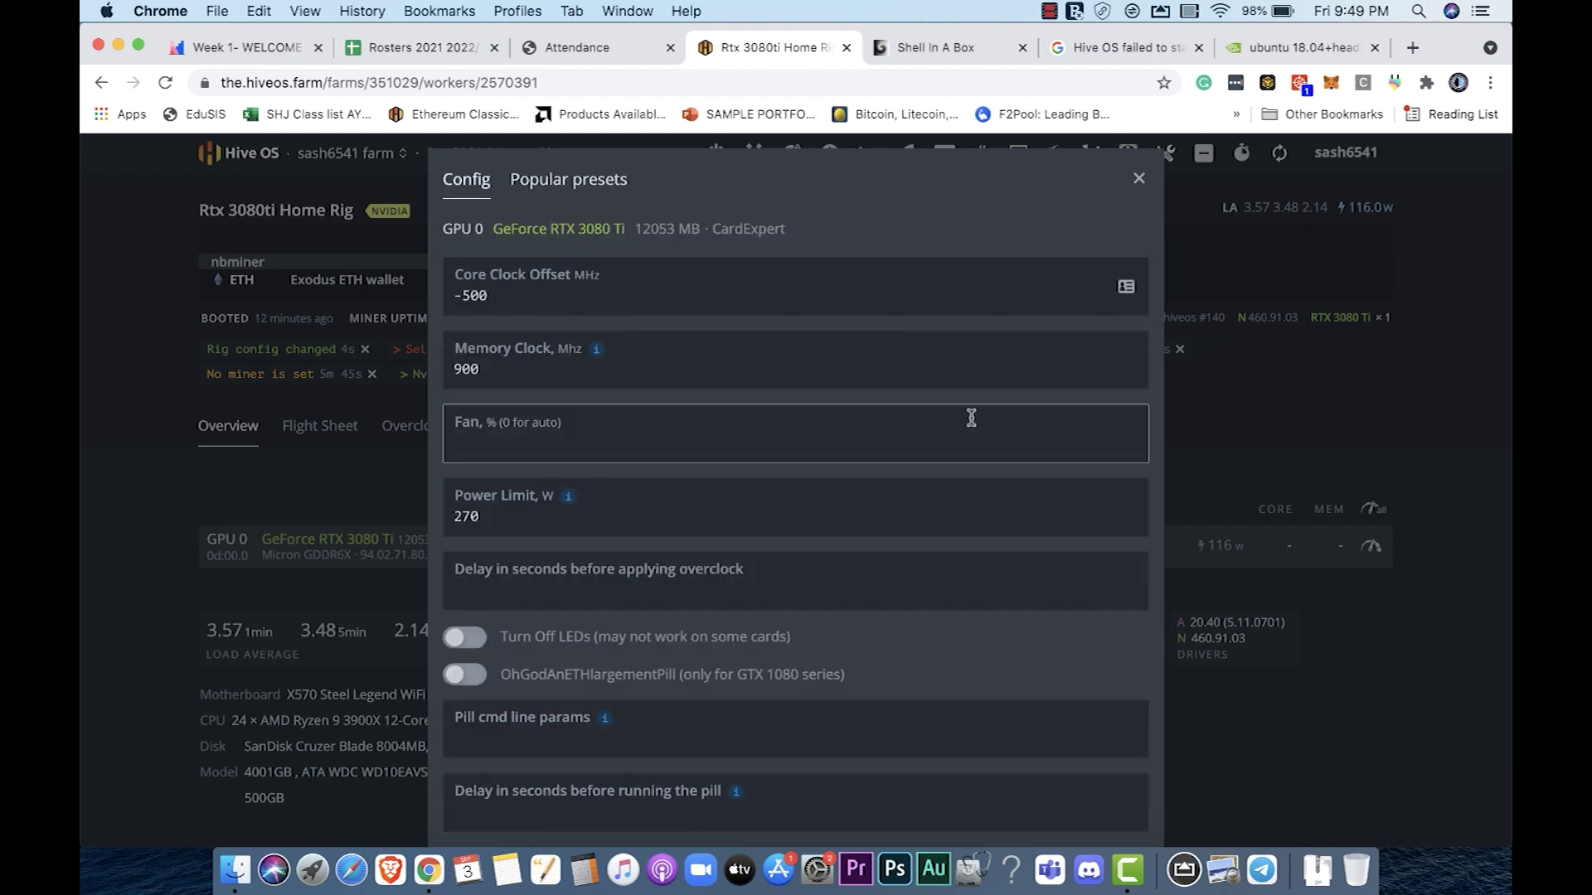
click(469, 296)
key(BackSpace)
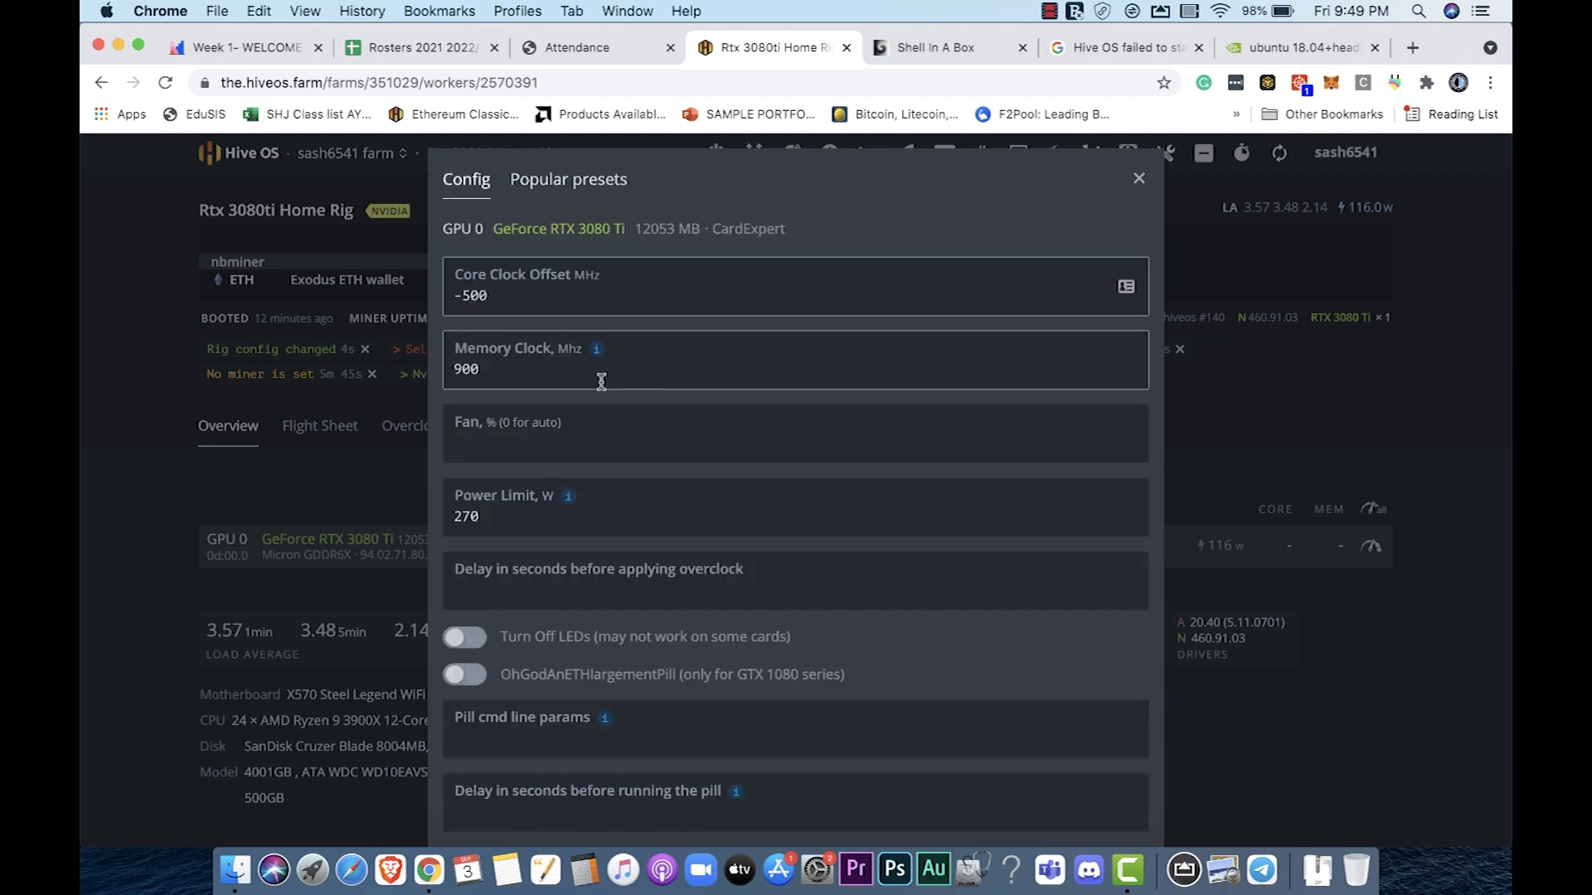
text(2)
drag(508, 365, 373, 366)
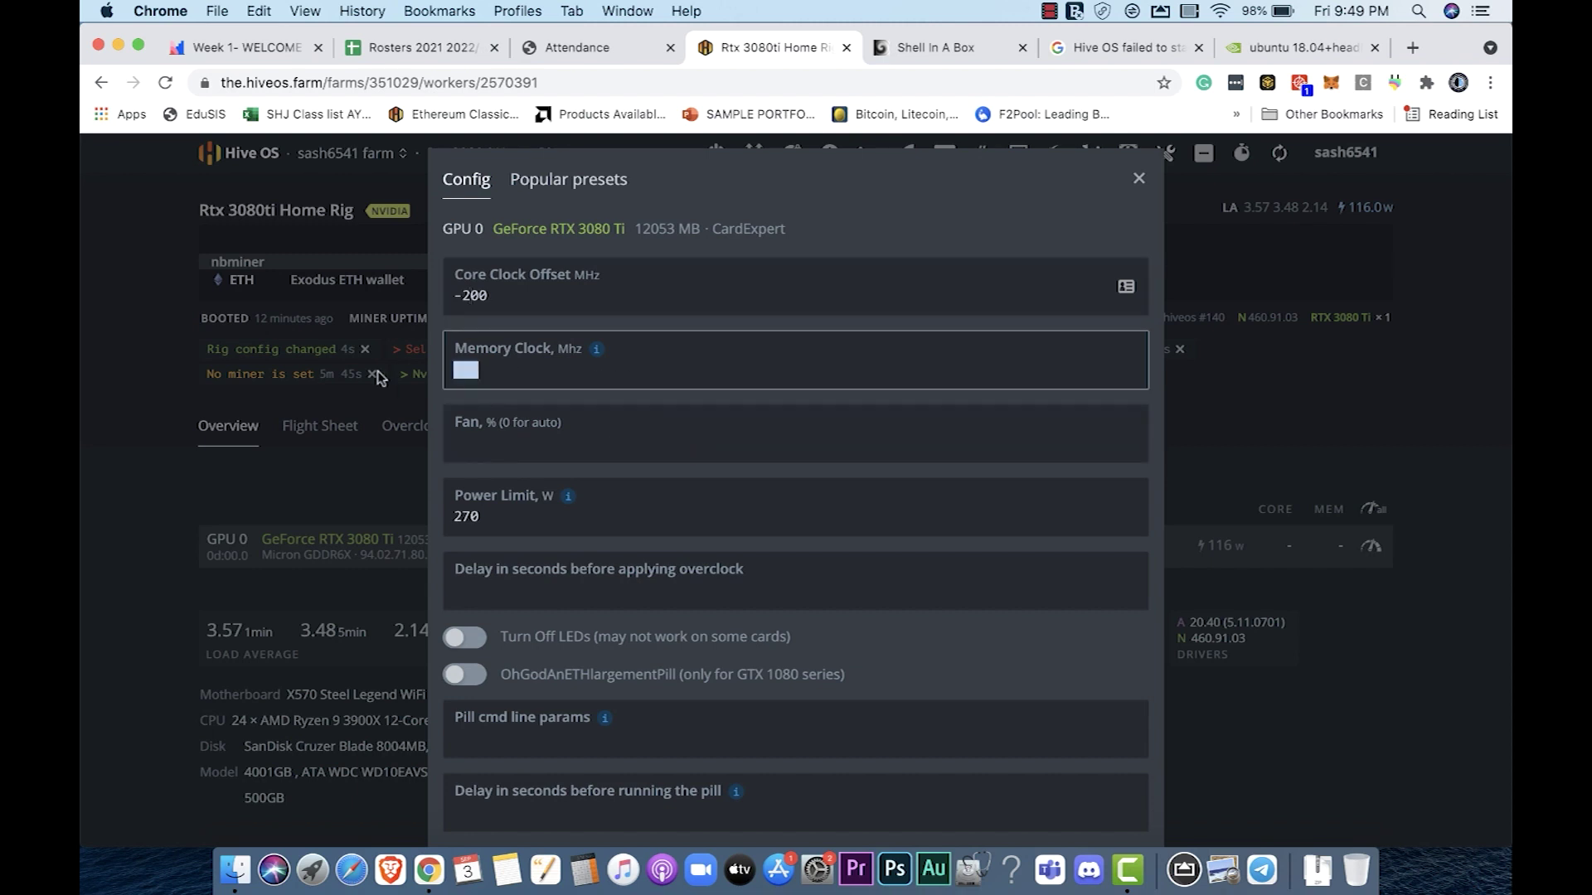
mouse_move(596, 356)
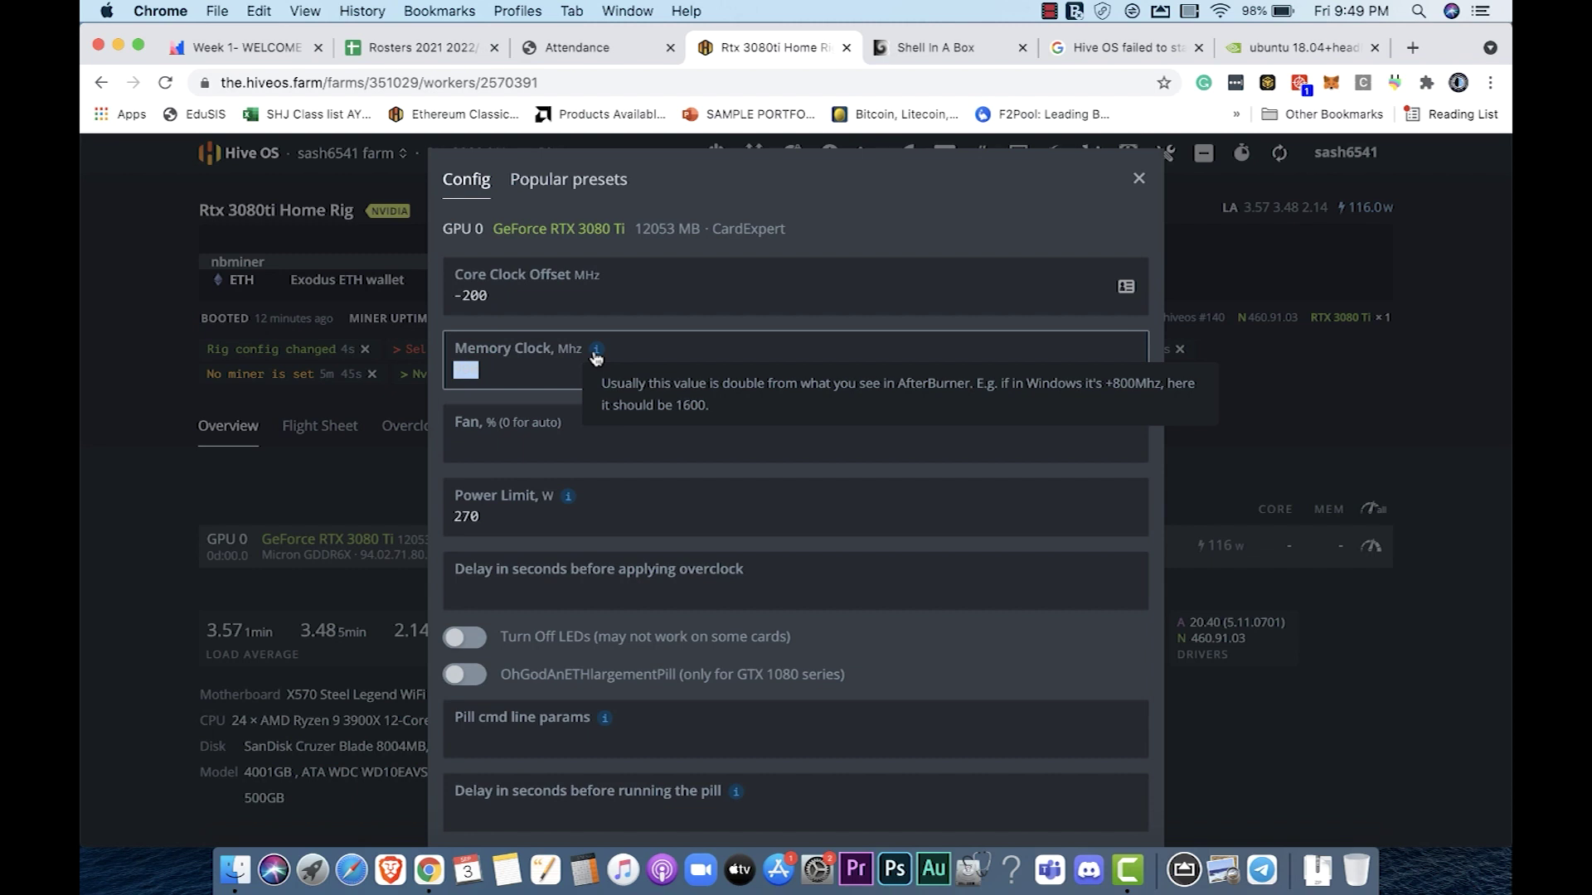
text(2600)
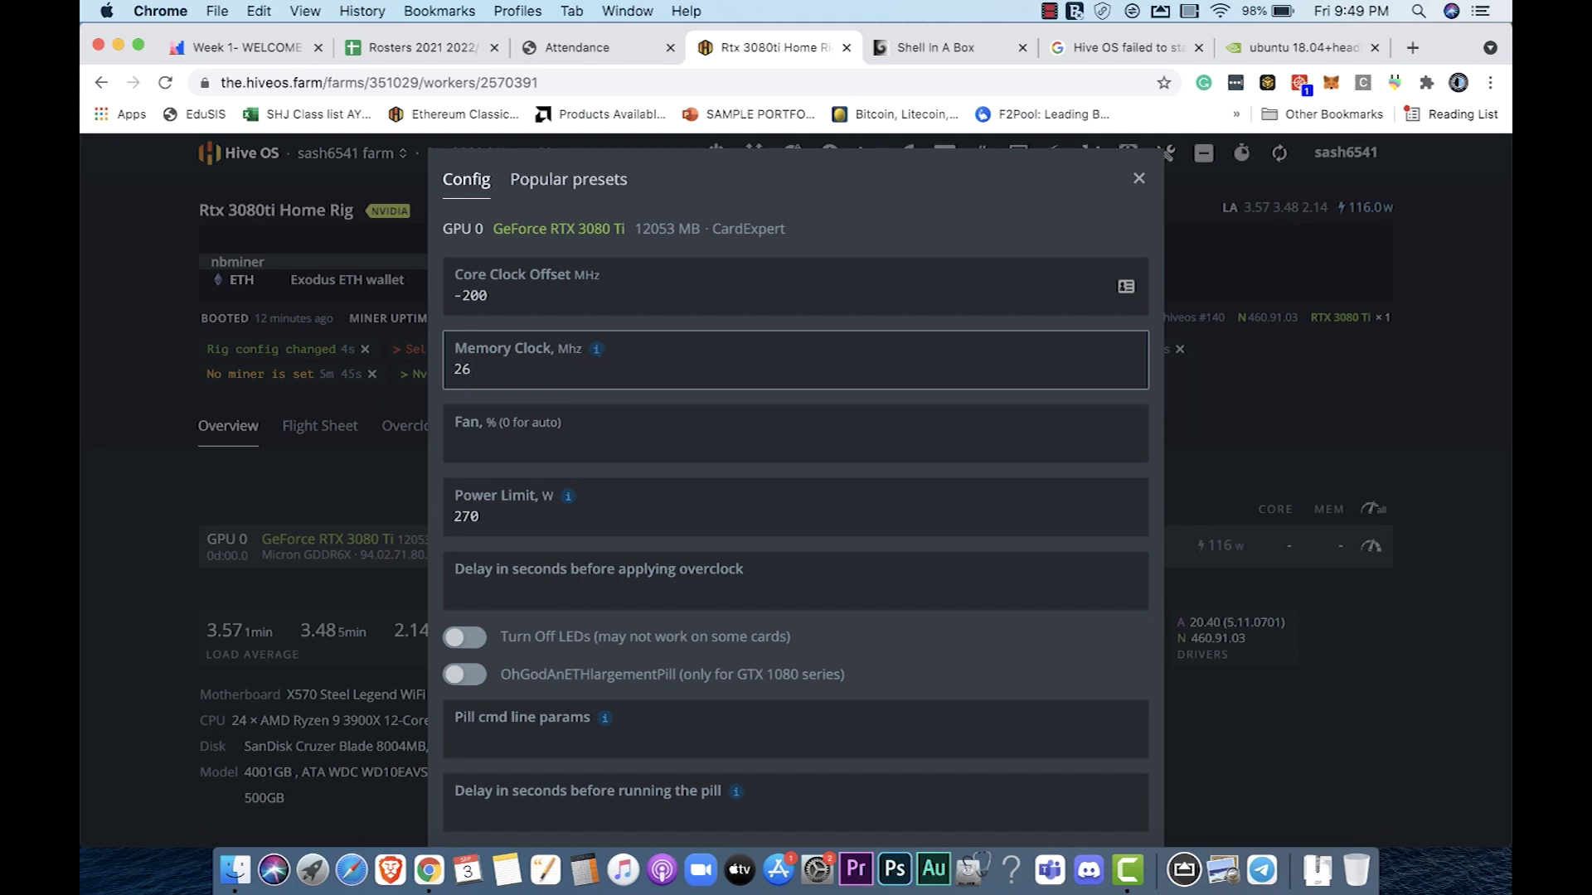
click(654, 441)
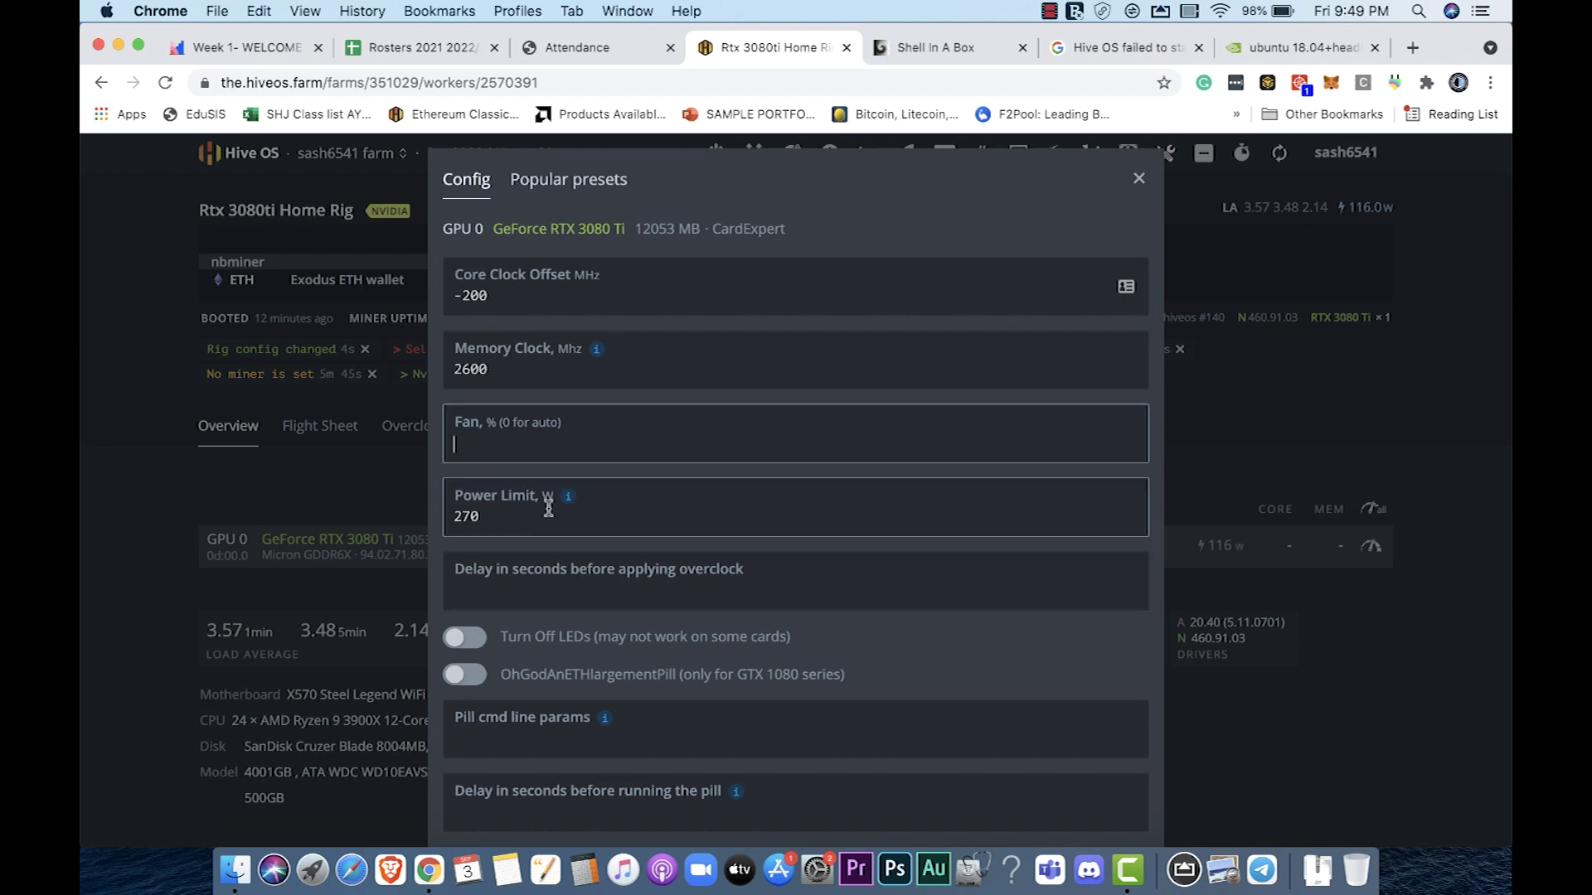
scroll(604, 559, down, 3)
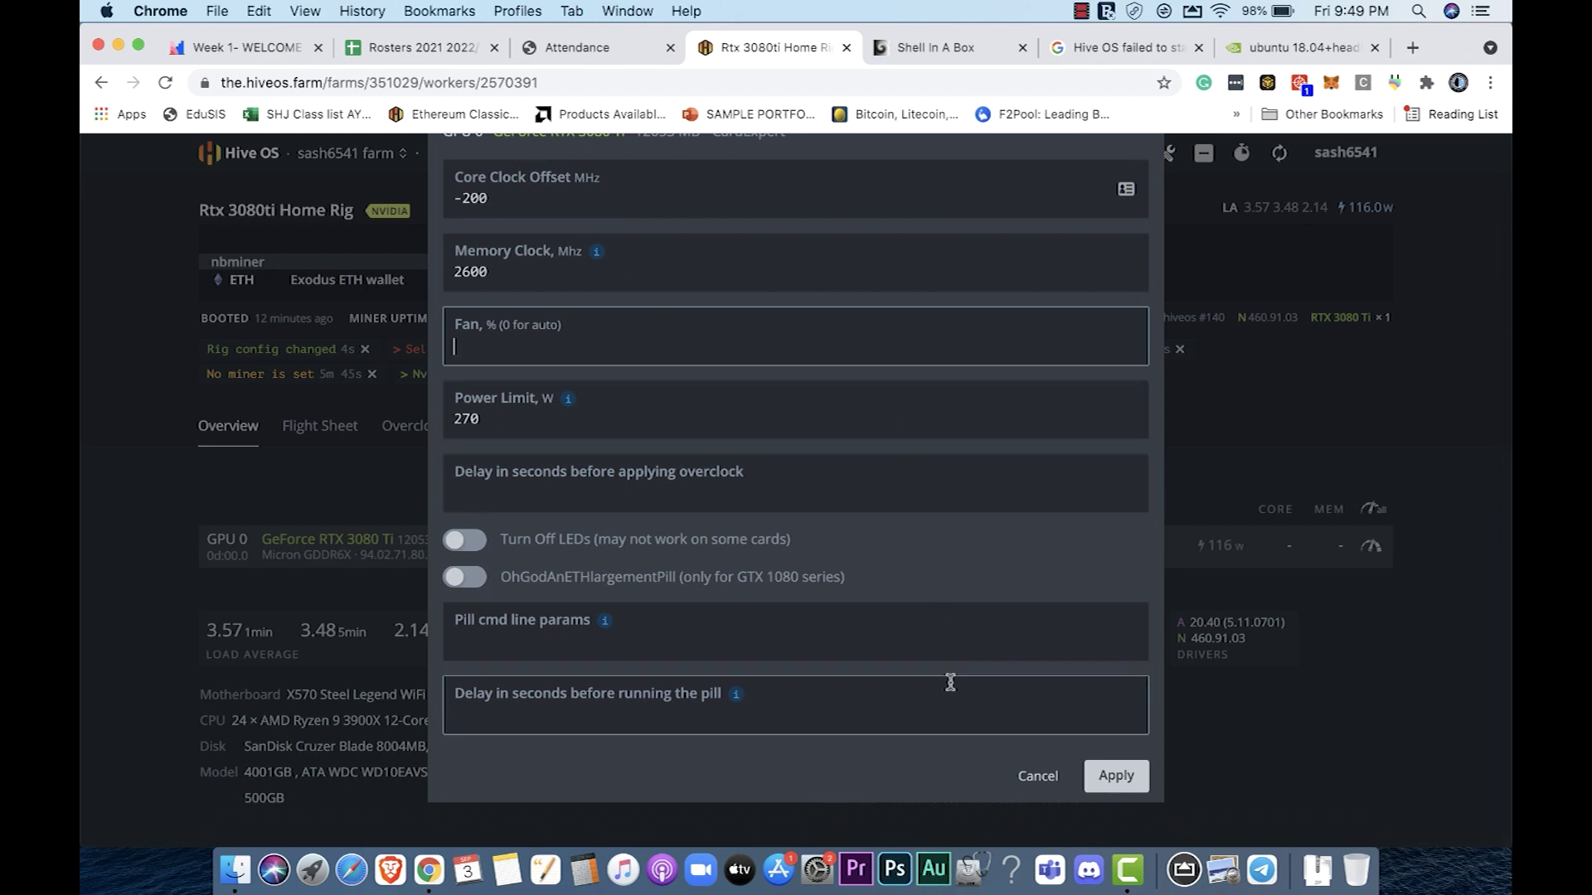
click(1124, 781)
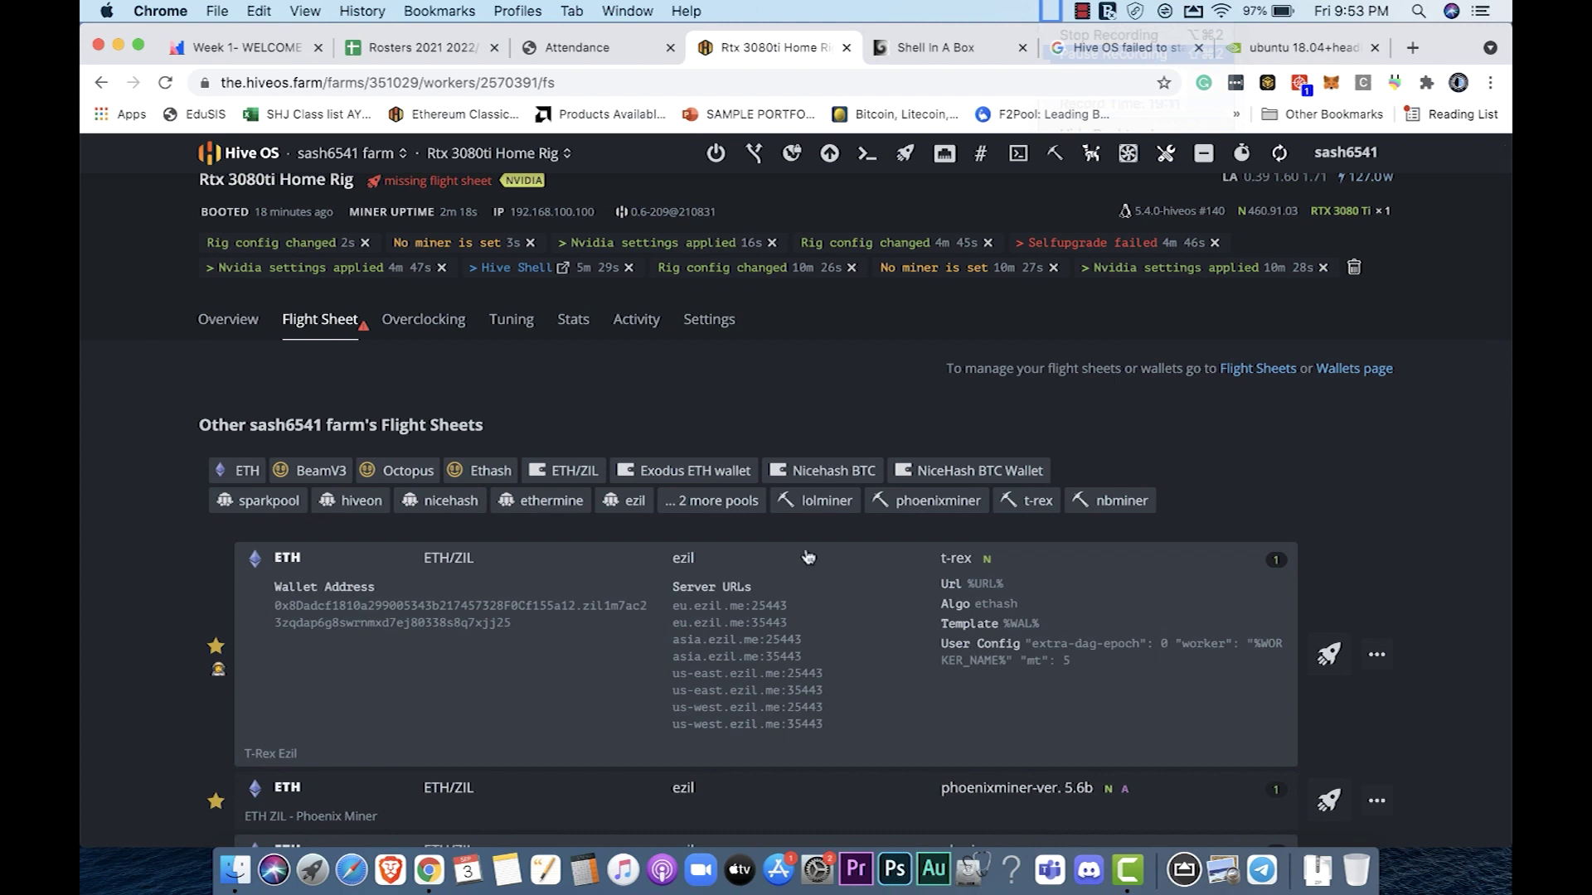
Step: View the live nbminer log with 'miner' in the web shell, then return to the rig overview
scroll(808, 556, down, 5)
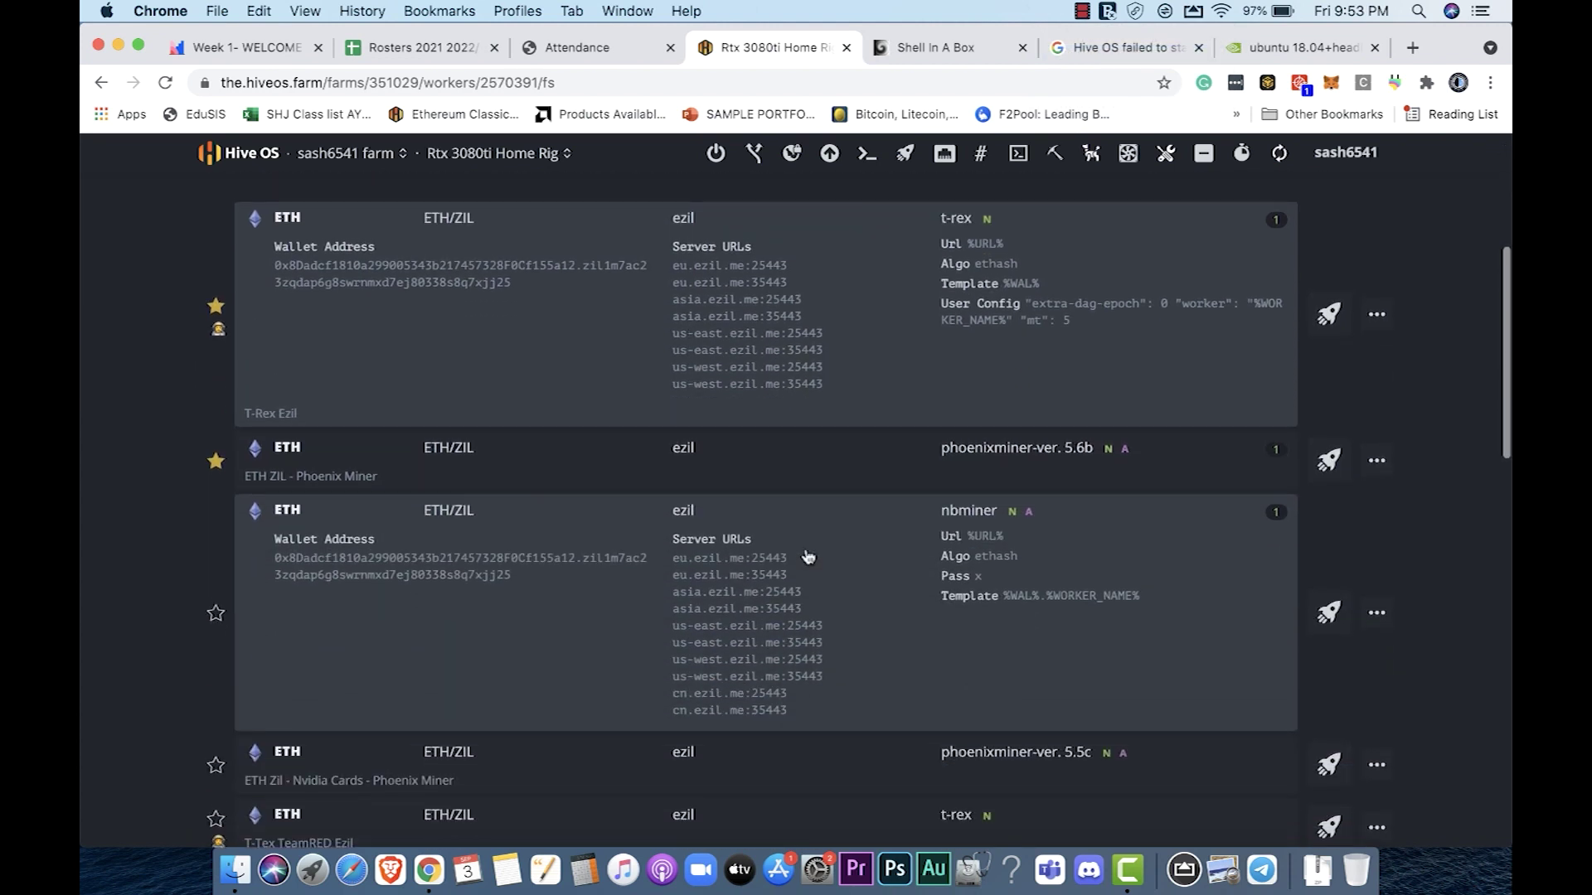
scroll(808, 556, up, 1)
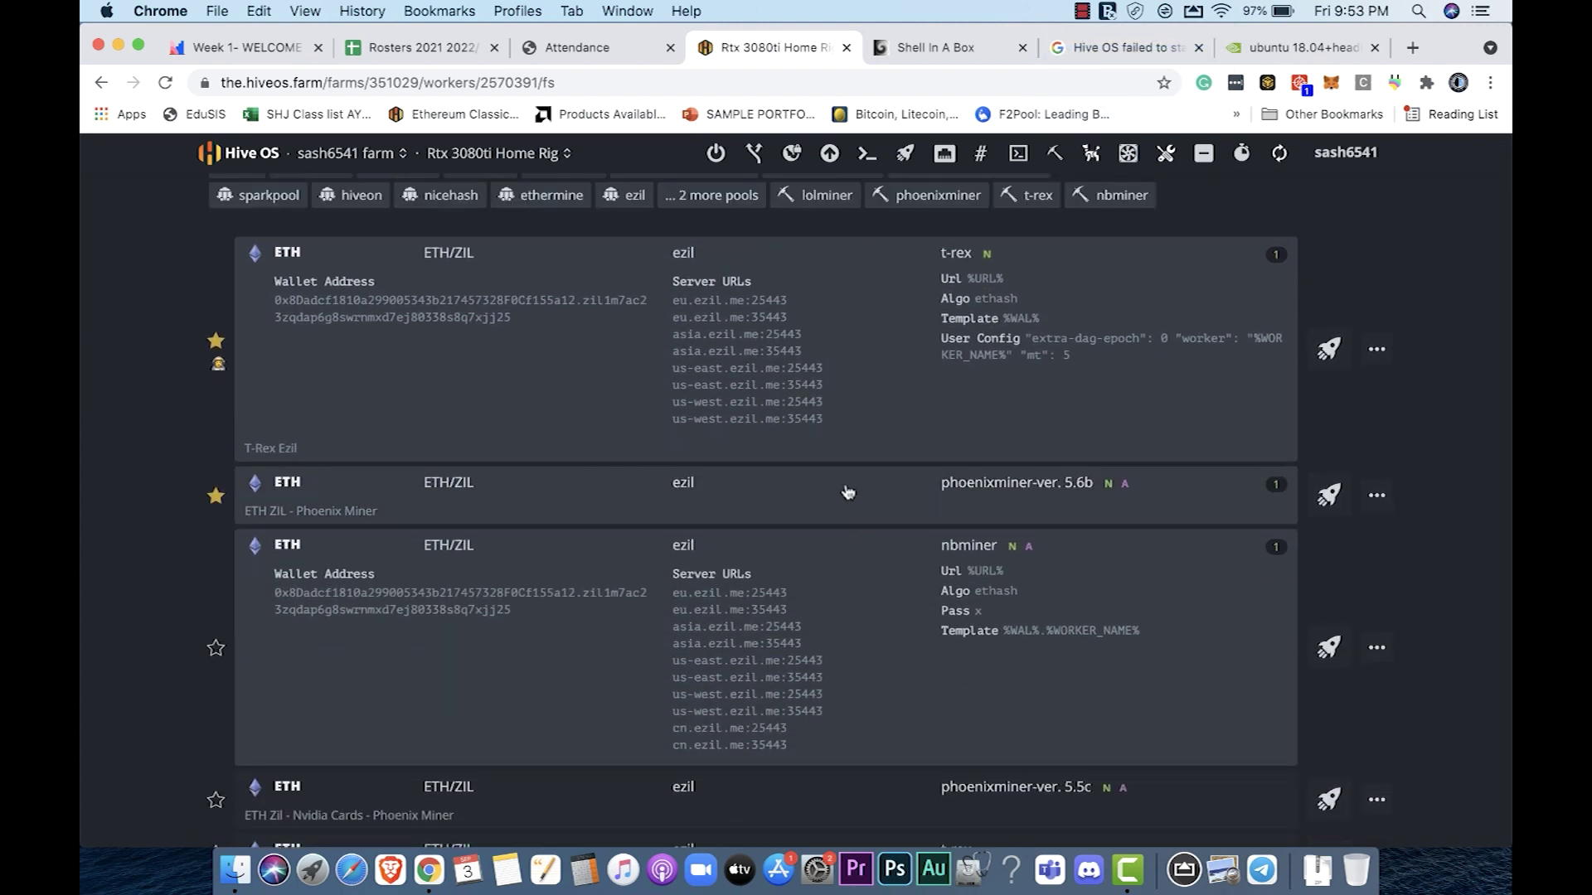
scroll(852, 461, up, 6)
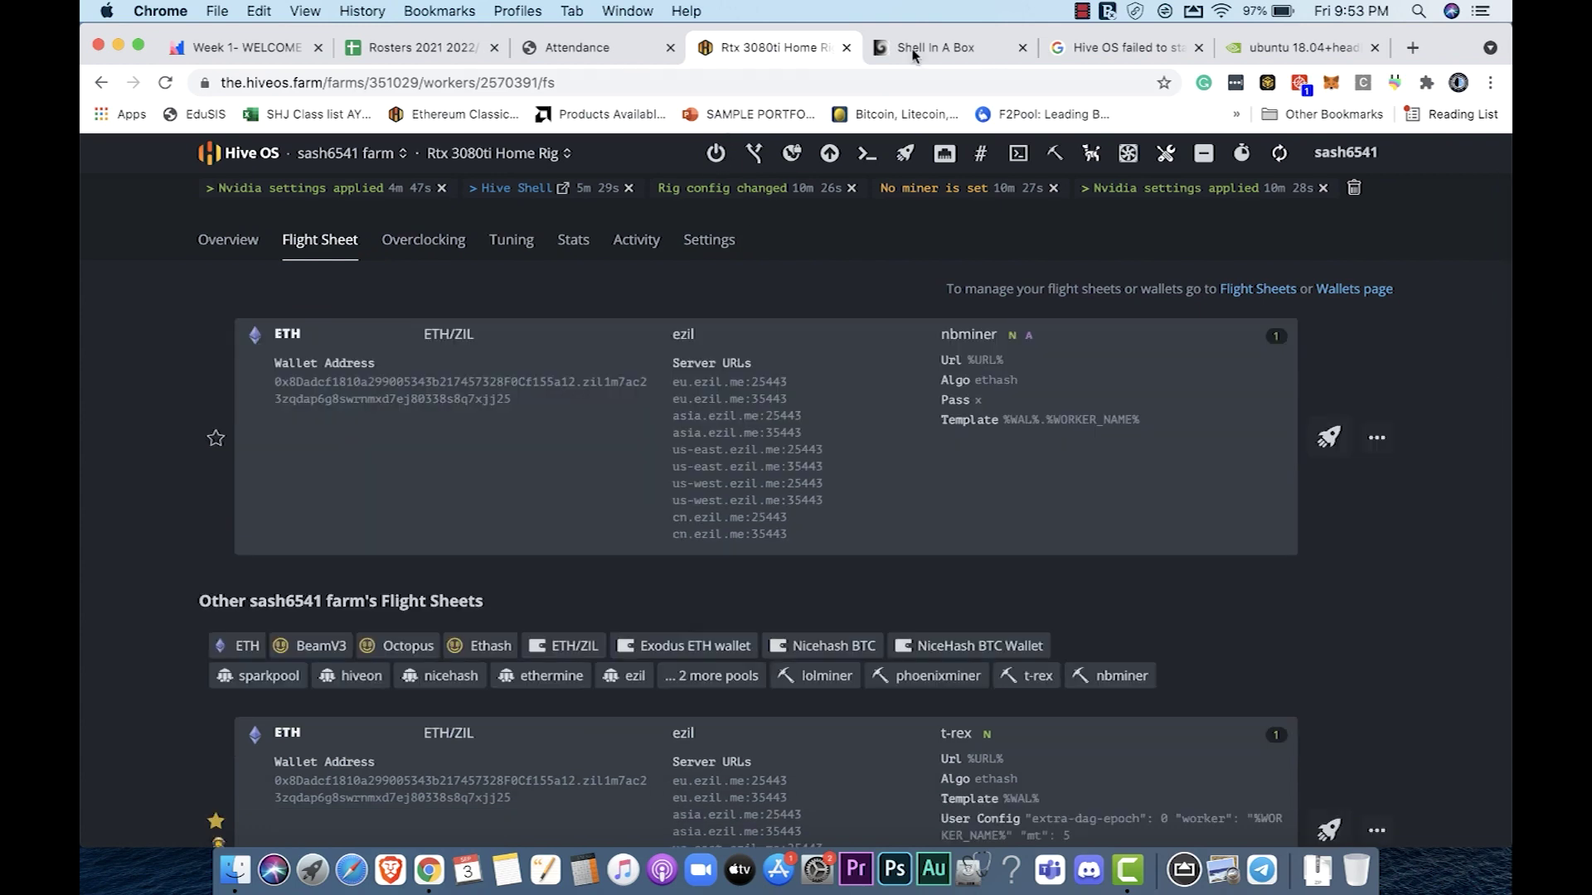
click(916, 50)
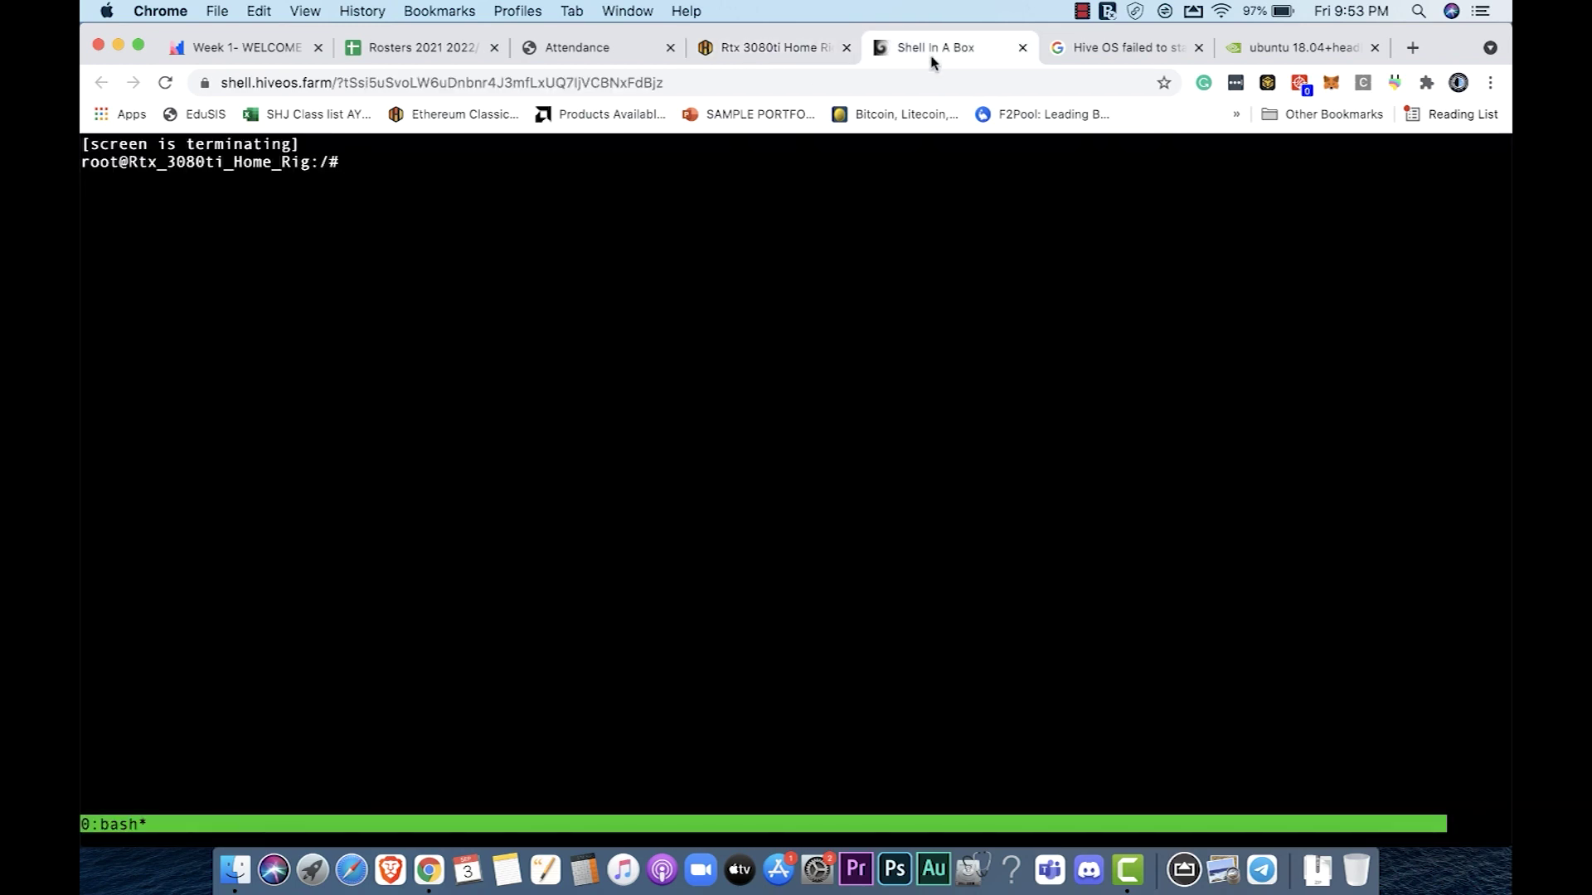
text(miner)
key(Return)
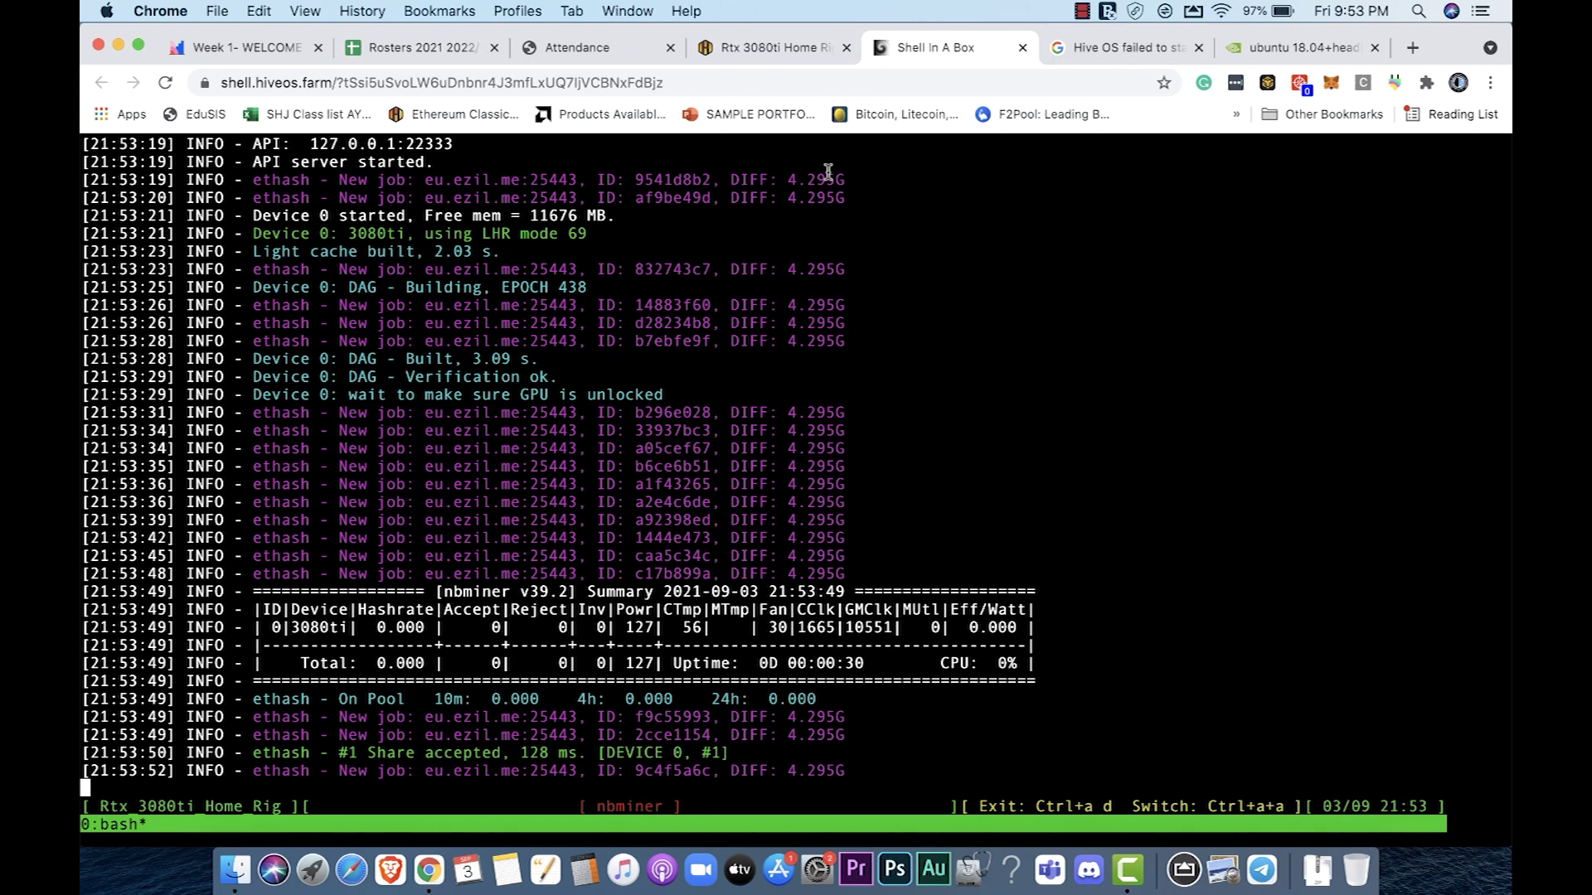
click(776, 51)
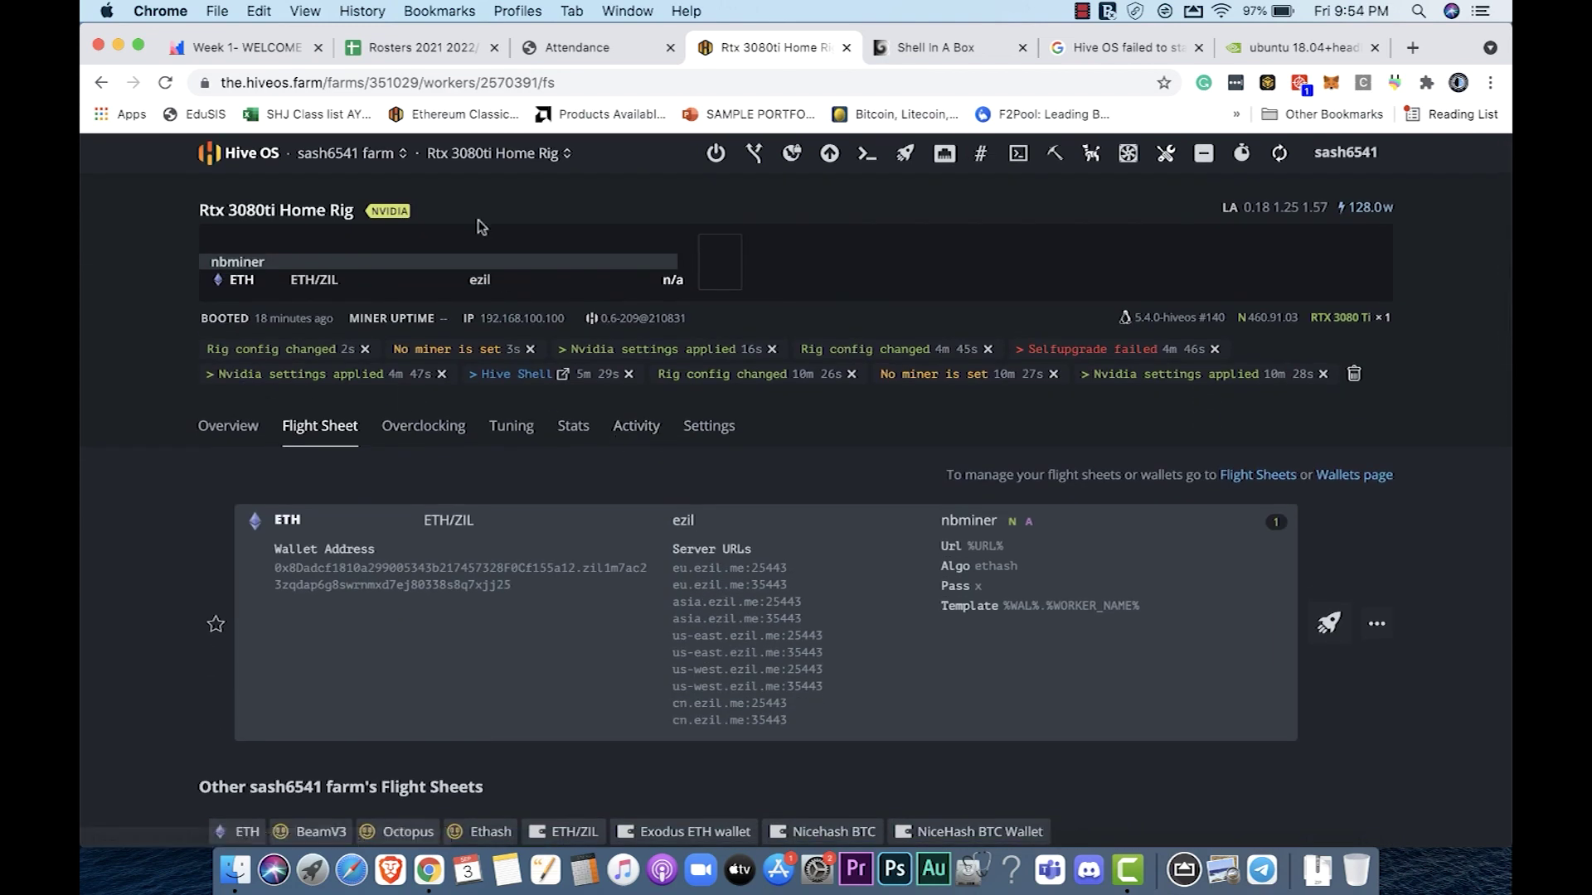
click(229, 428)
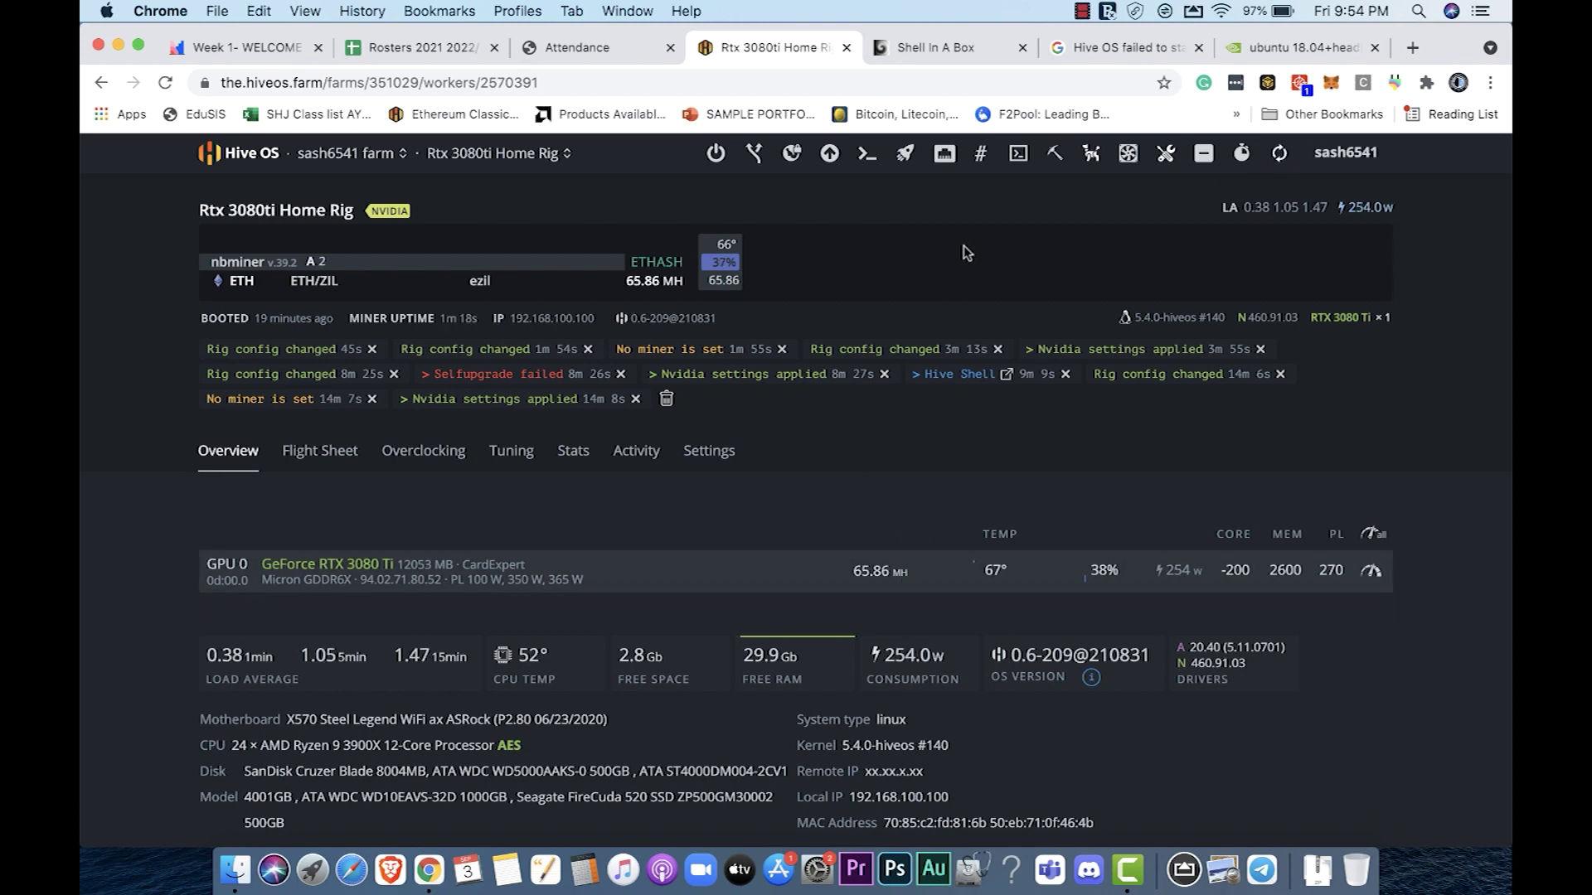
Step: Turn AutoFan on with a 55 °C core and 65 °C memory target
click(1127, 153)
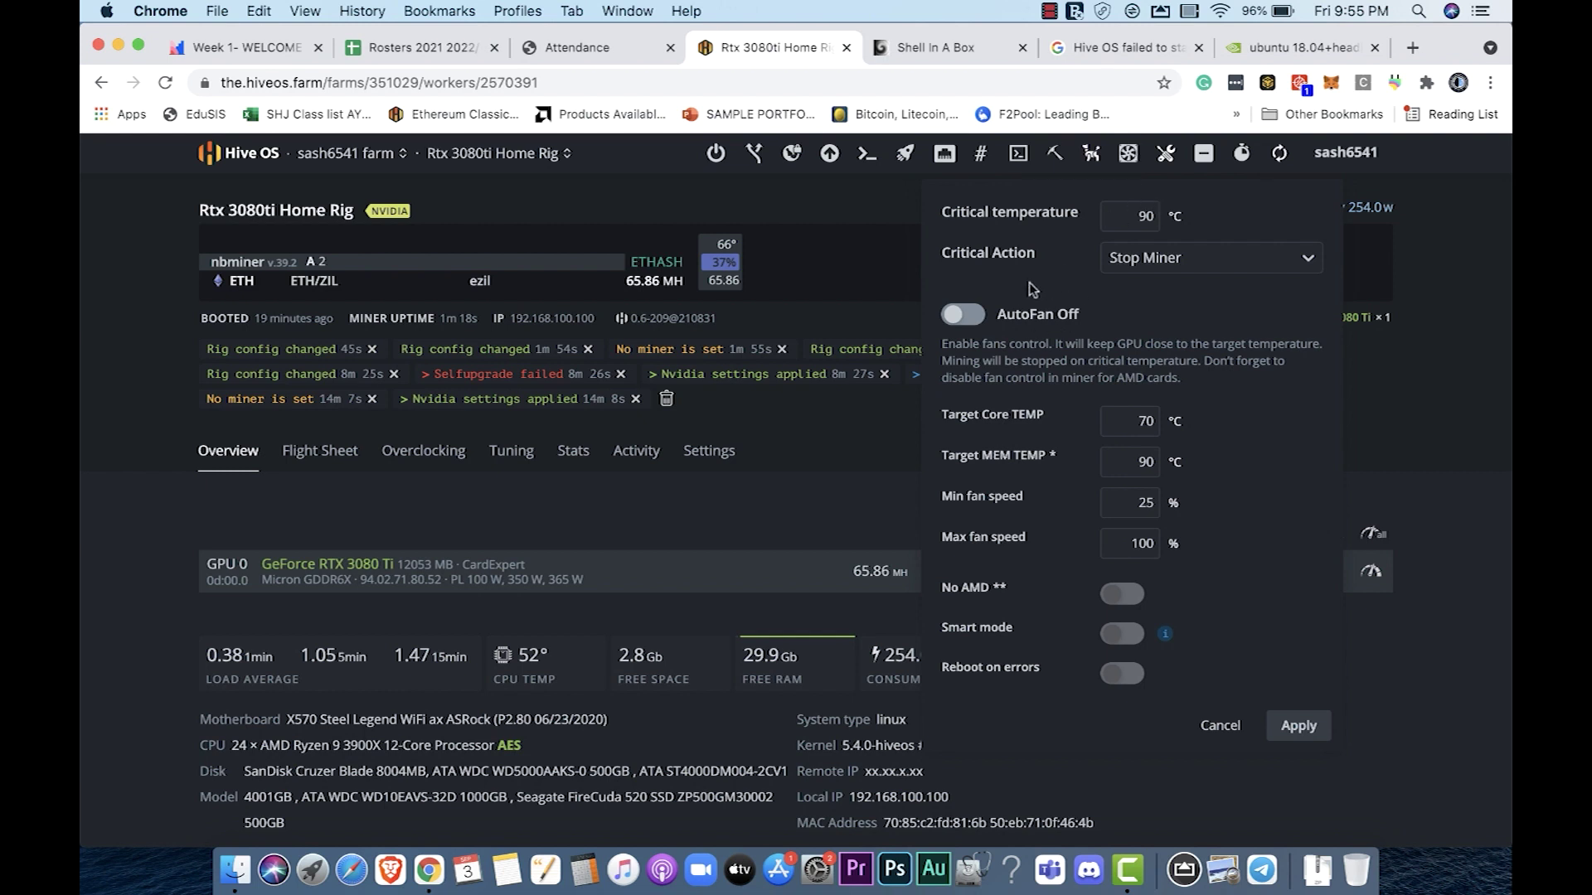
click(963, 314)
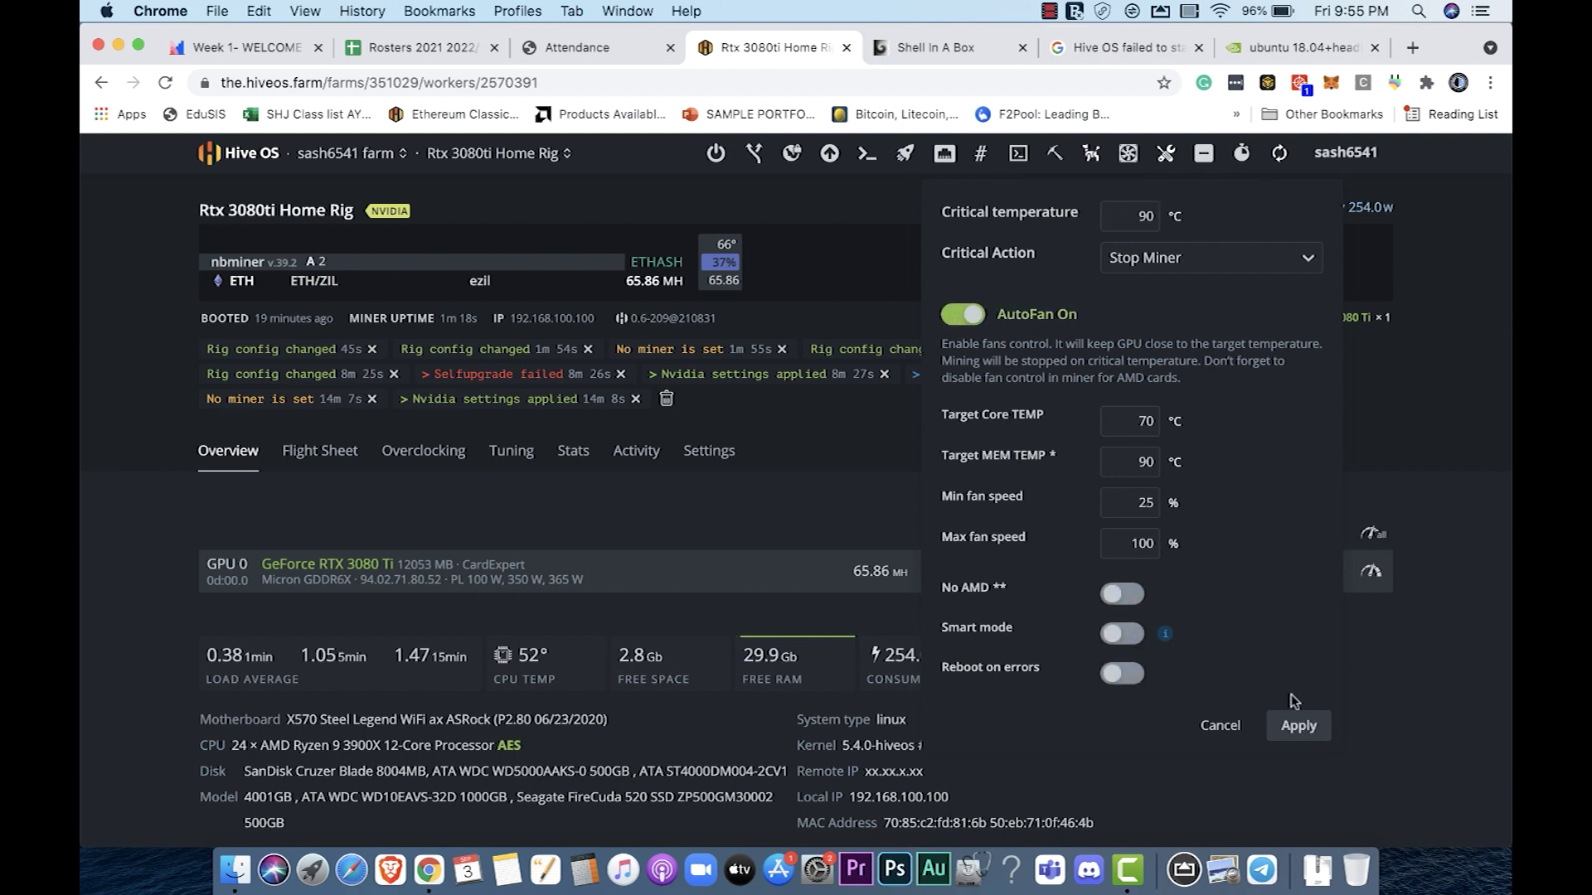
double_click(1145, 424)
text(55)
key(Tab)
text(65)
Step: Enable No AMD, Smart mode and Reboot on errors, and save the autofan settings
click(1124, 594)
click(1129, 634)
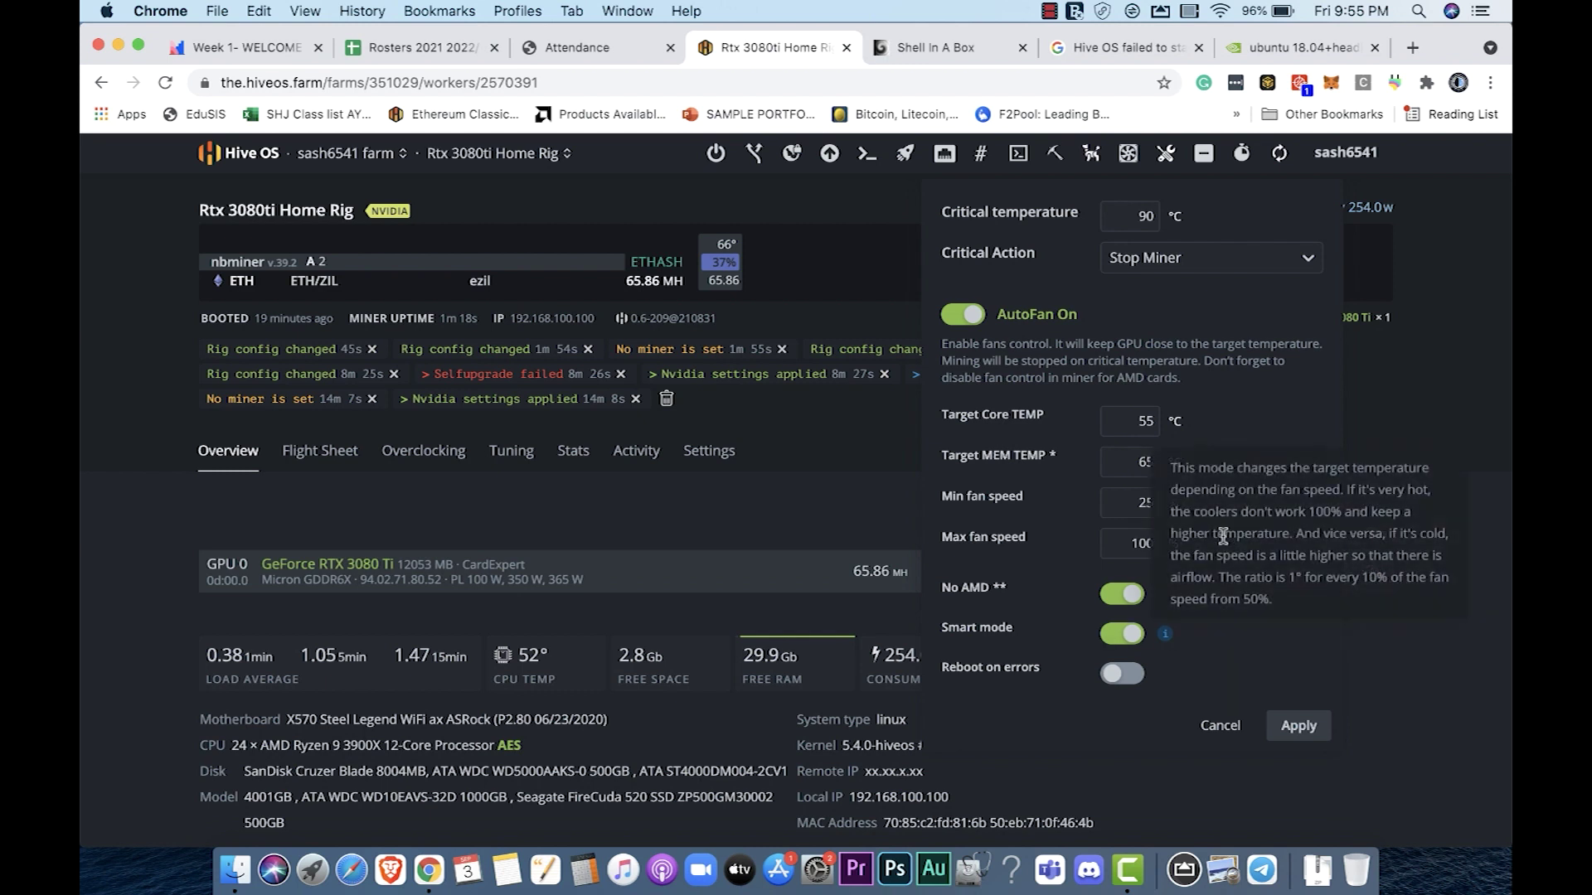
scroll(1261, 643, down, 1)
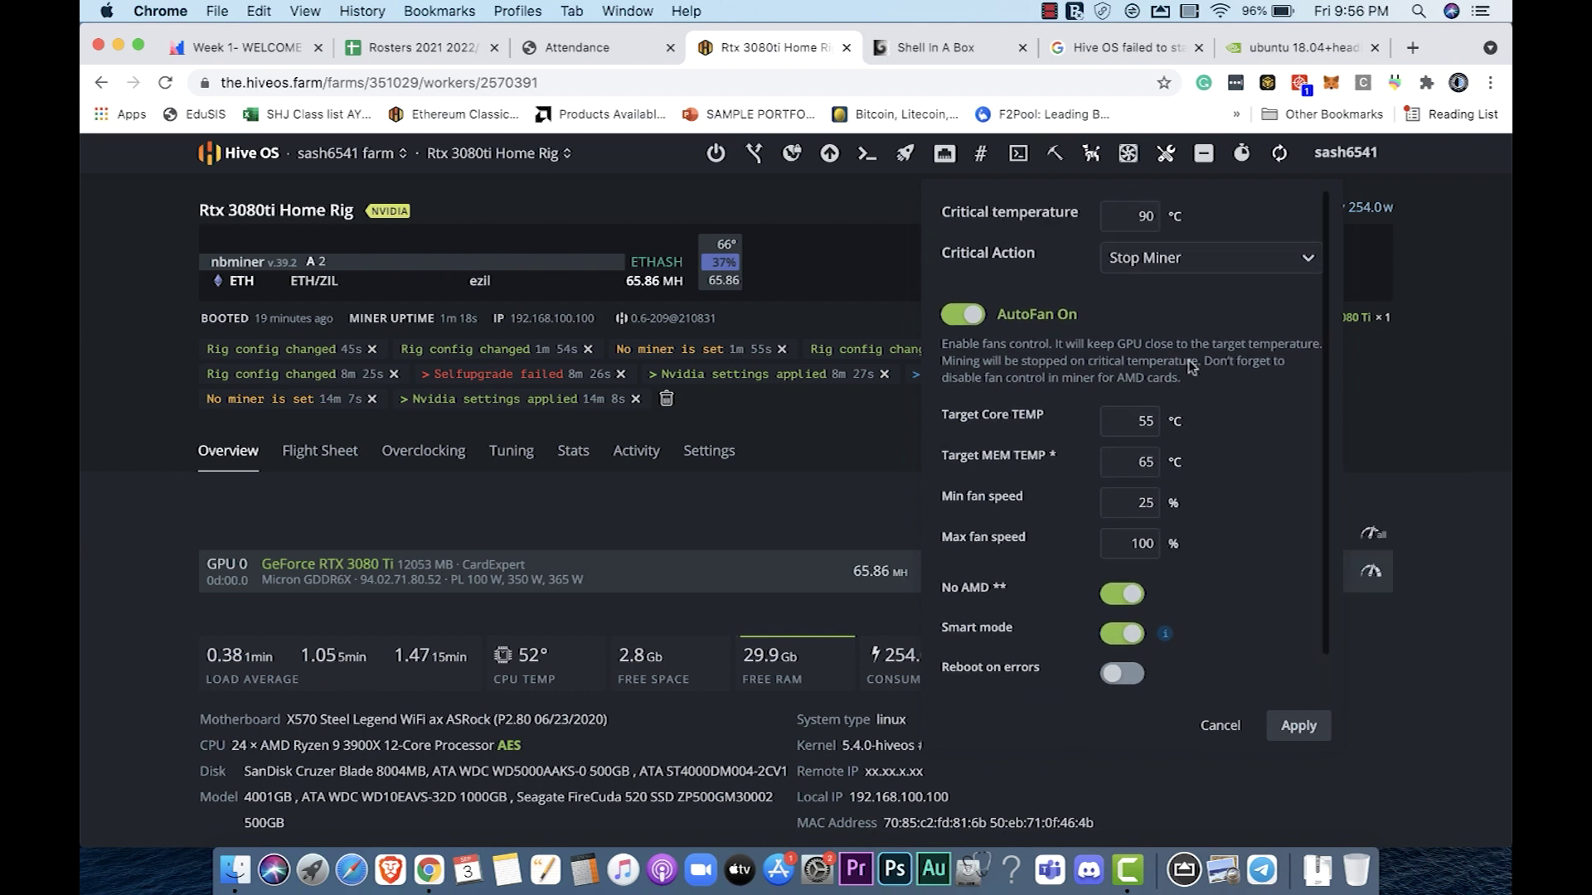
click(1123, 627)
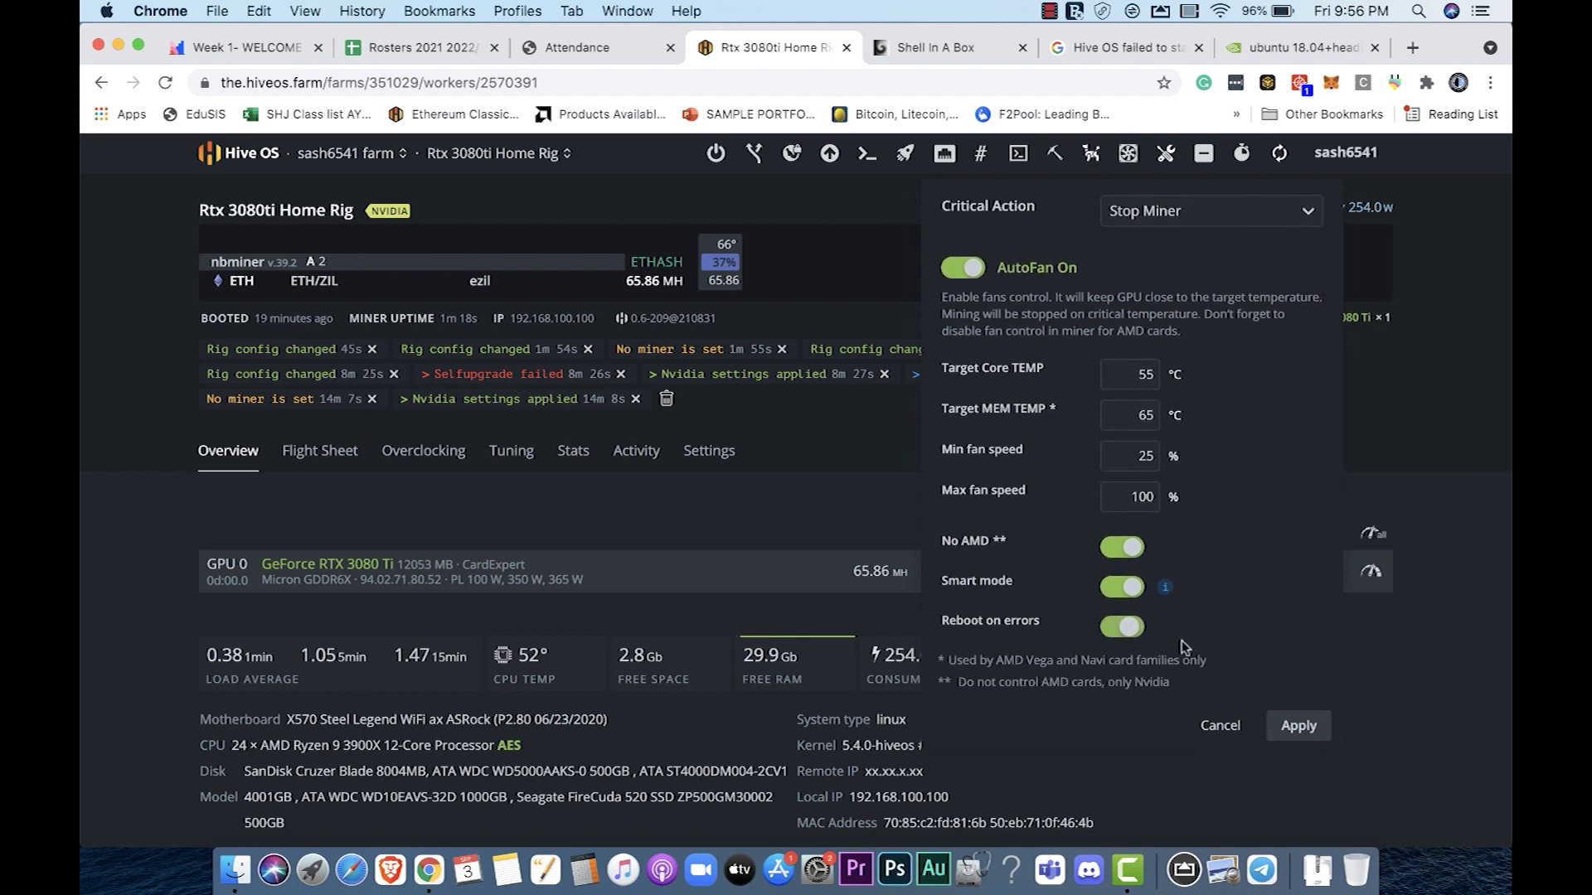
click(1298, 727)
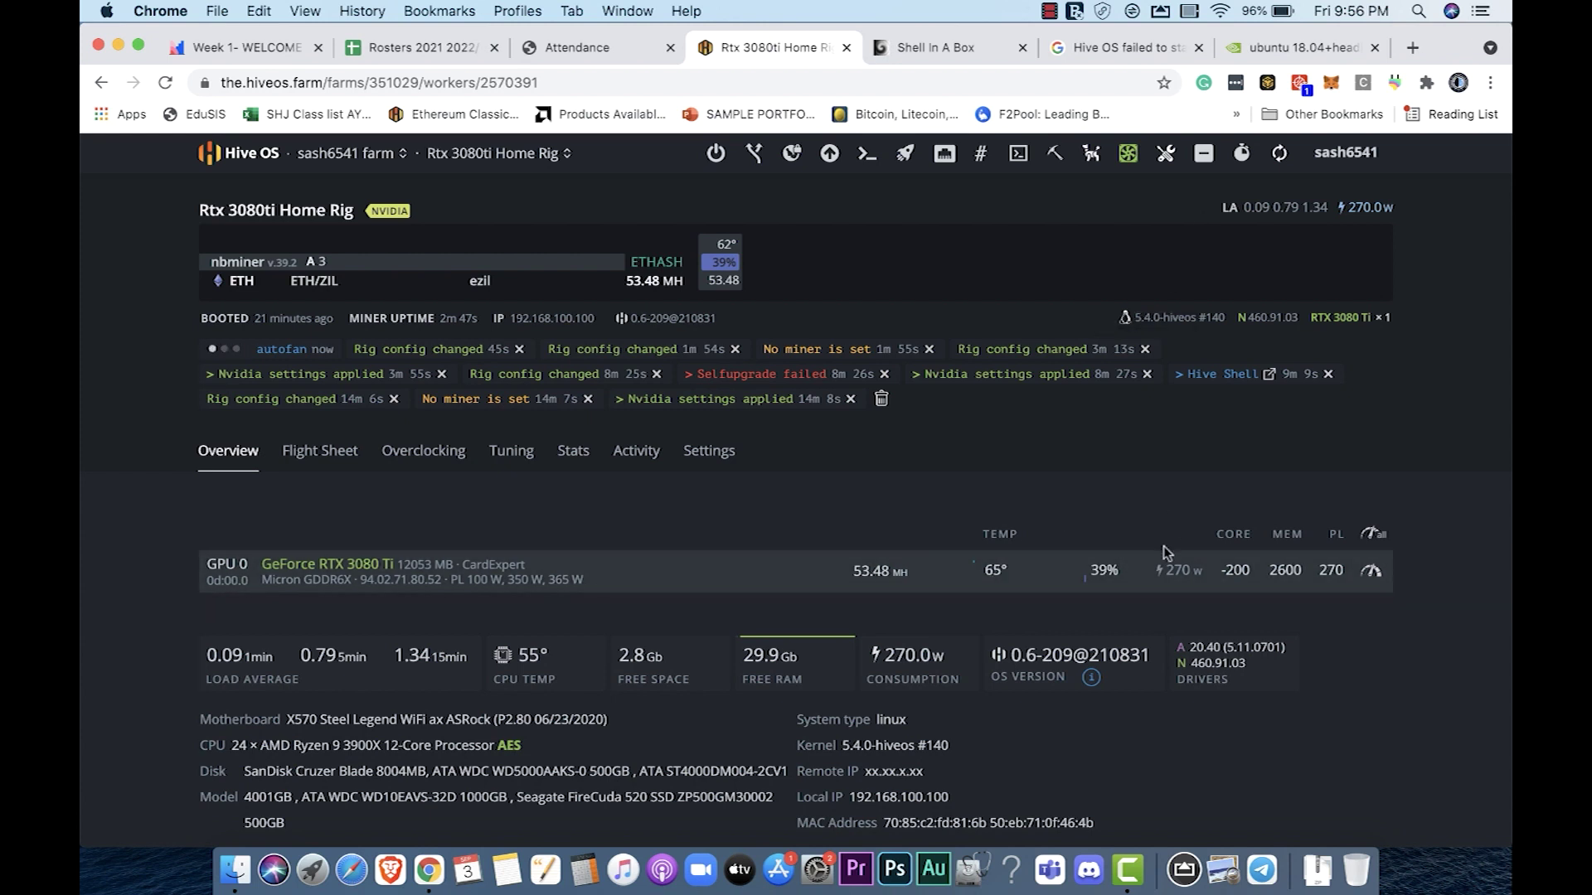
click(1368, 576)
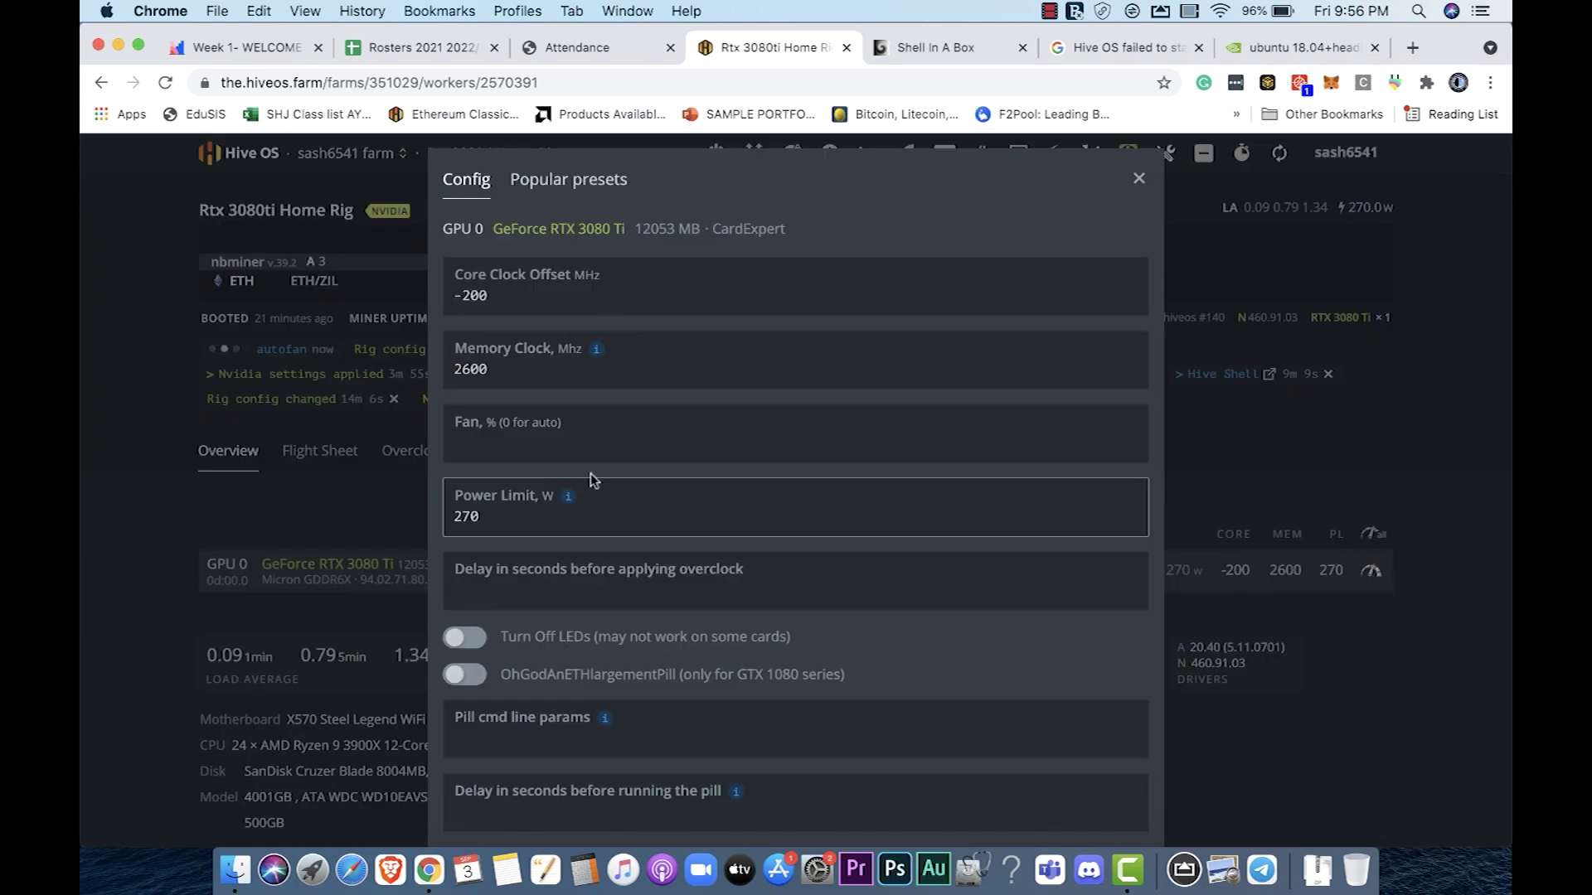
Step: Close the overclock dialog, review the hashrate watchdog without saving, and refresh the rig stats
click(1138, 179)
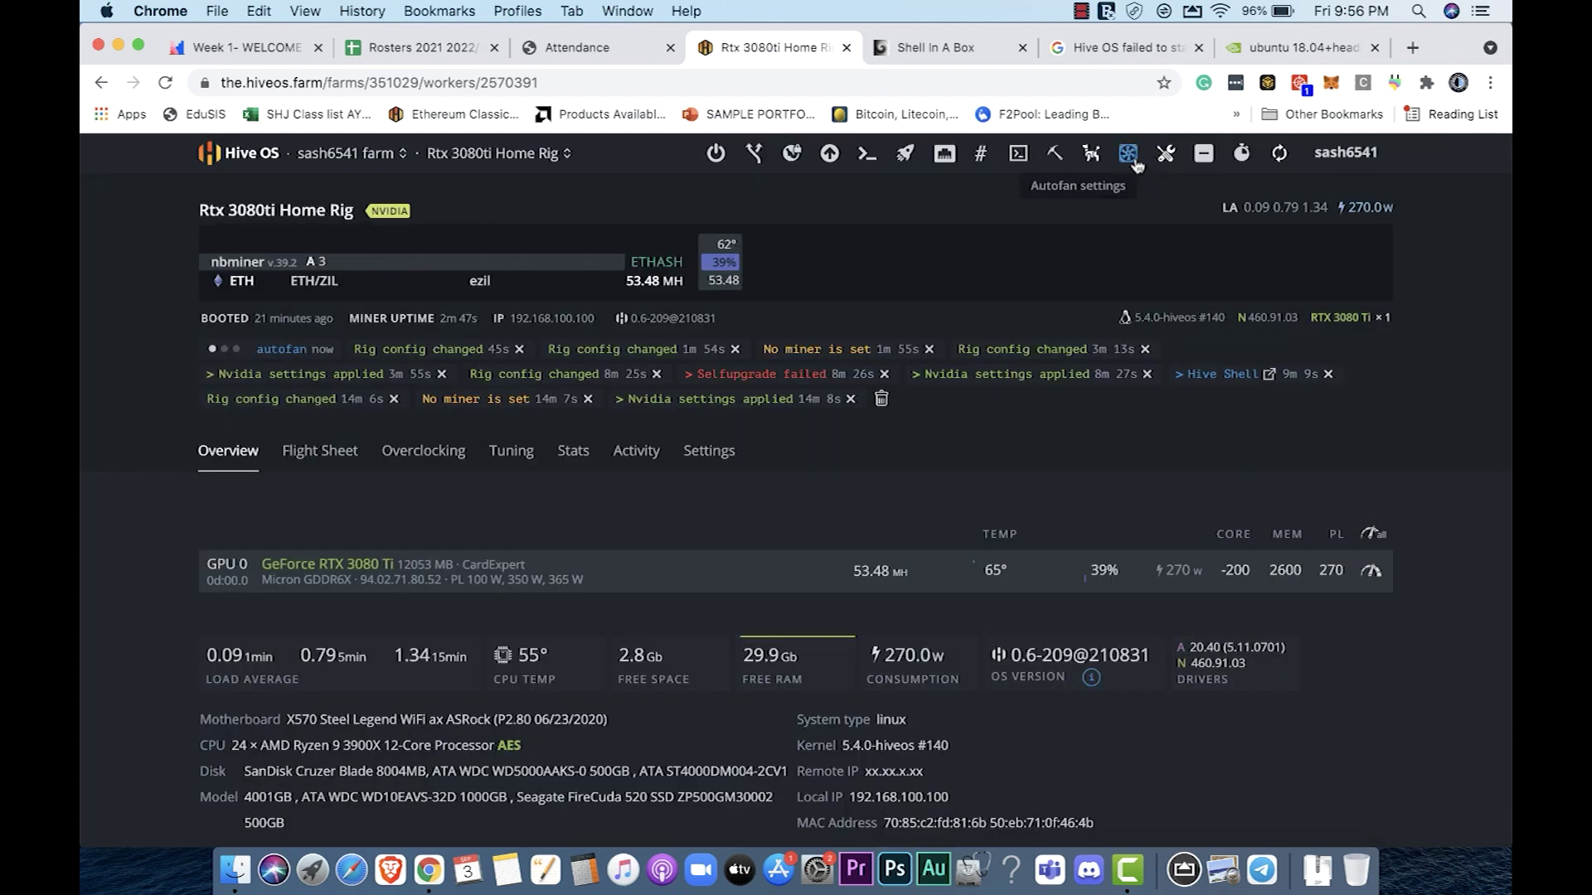
click(1091, 156)
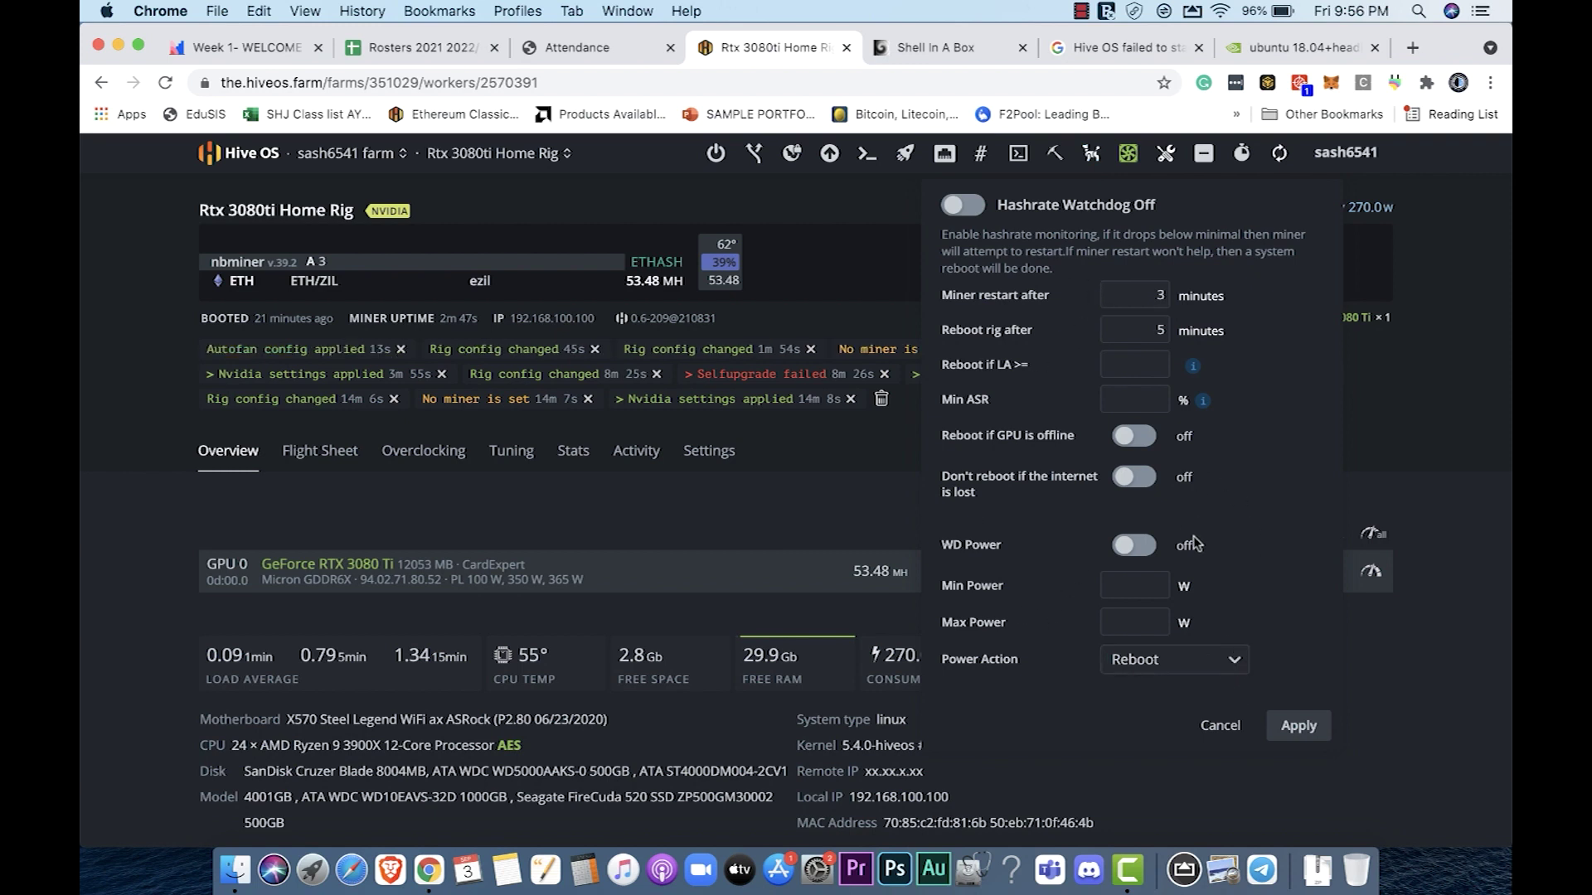
click(1218, 725)
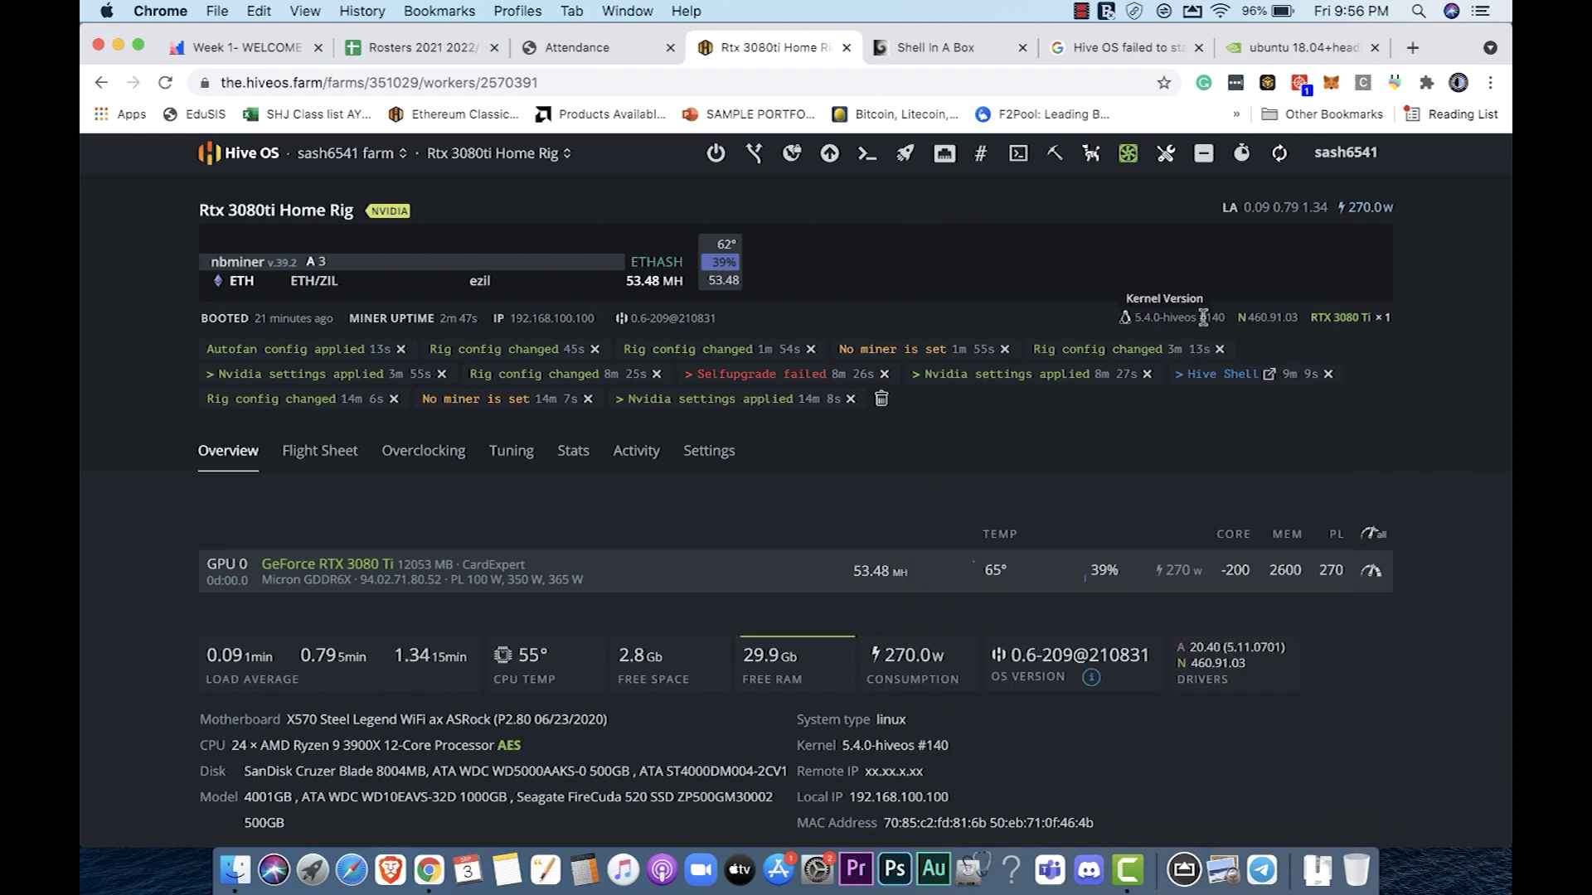
click(1284, 166)
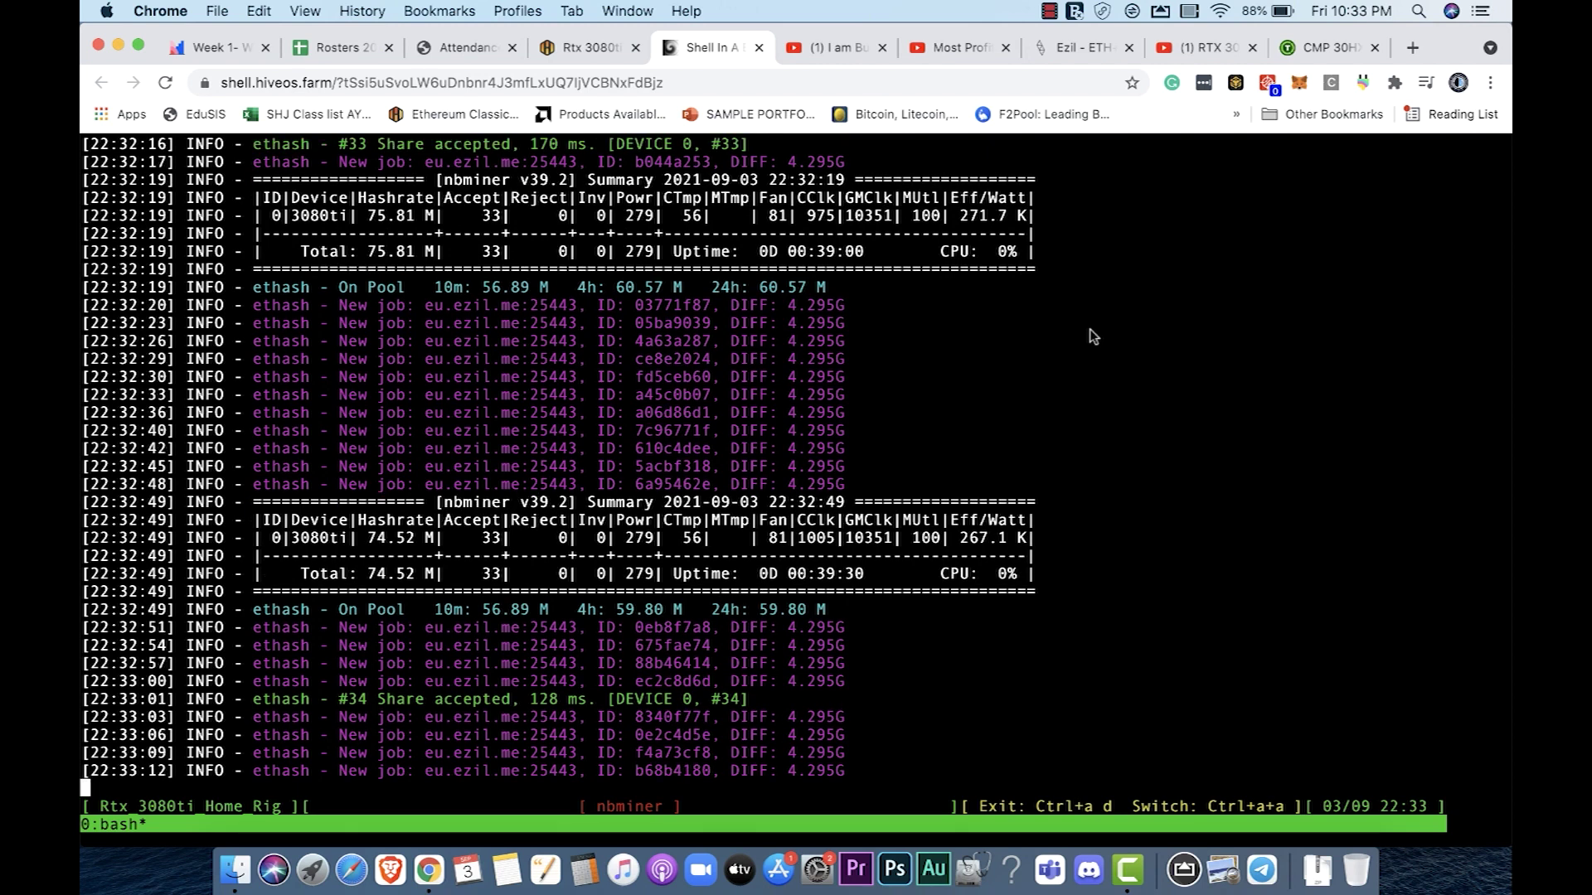
Step: Refresh the rig overview to confirm about 75 MH at 280 W, then open the farm's Workers list
click(604, 48)
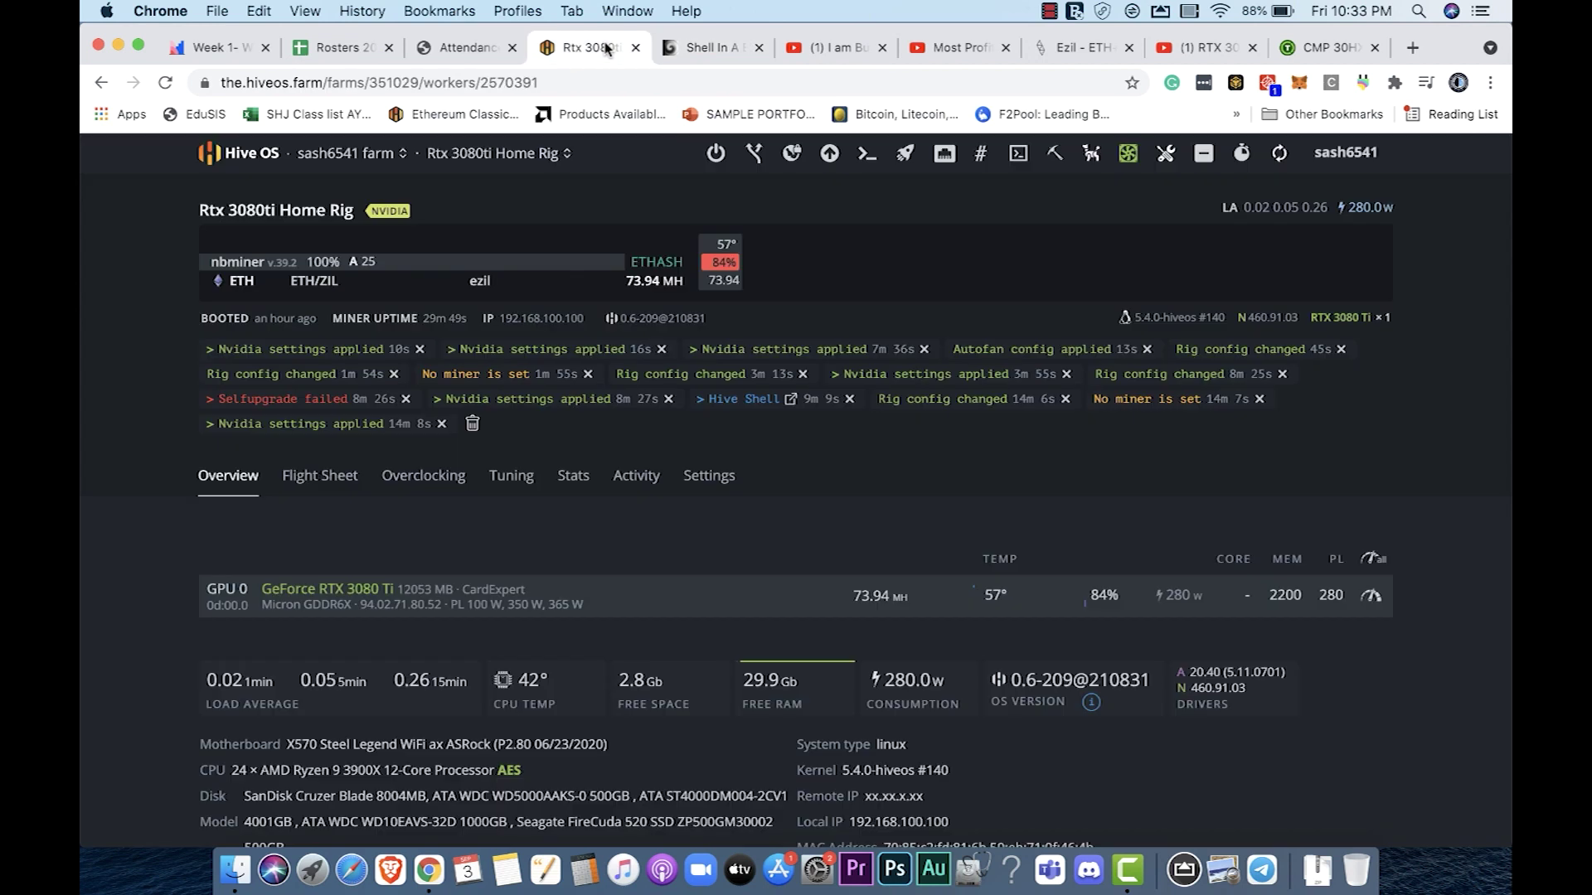
click(1281, 156)
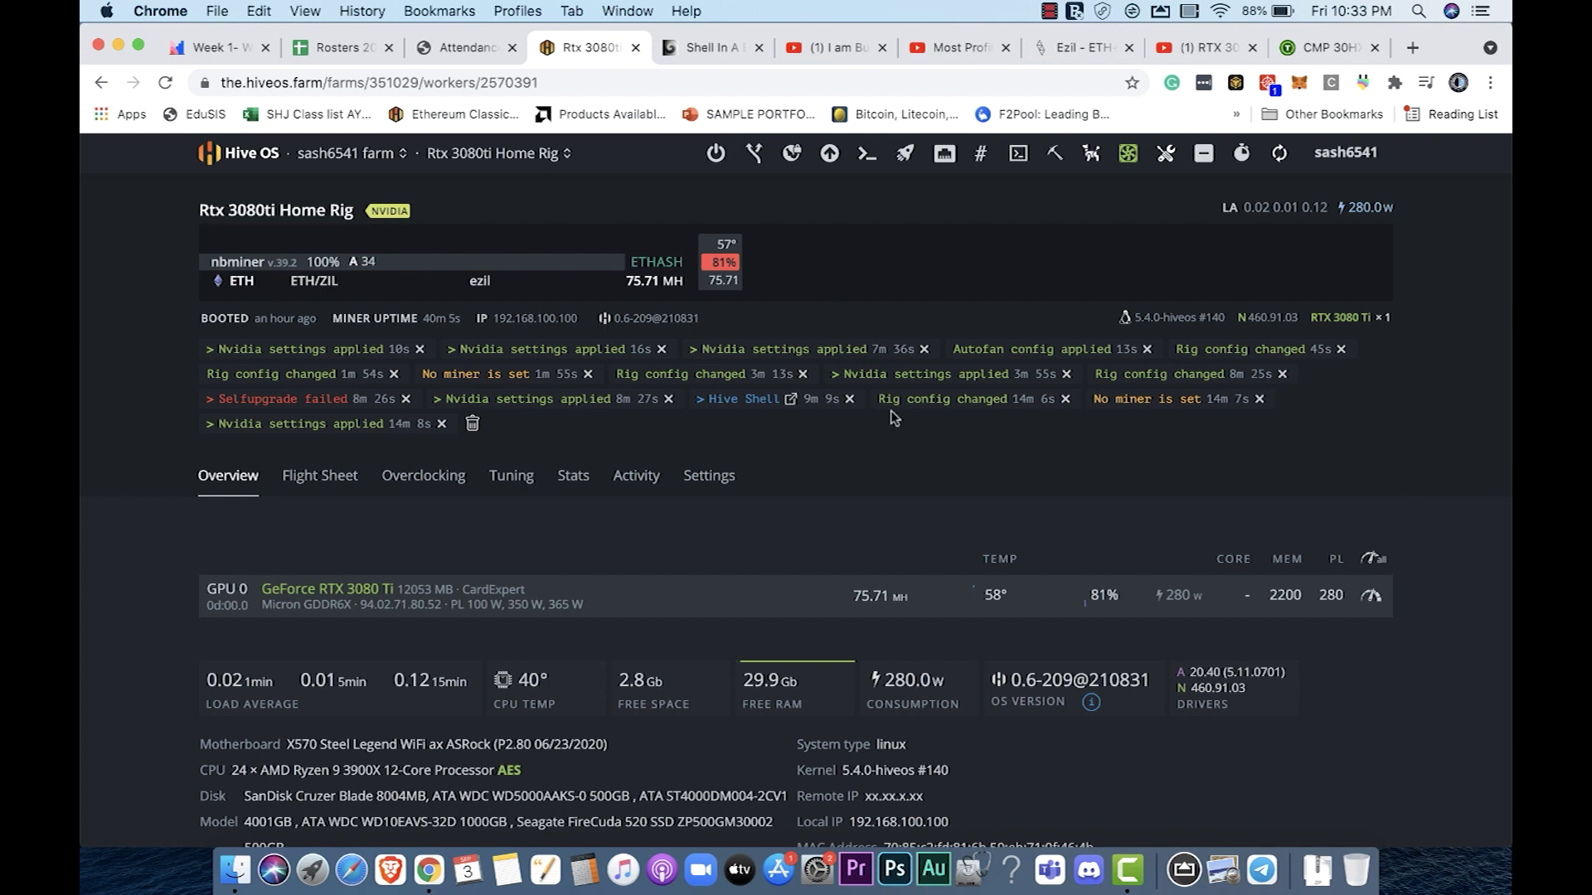
drag(714, 374, 637, 407)
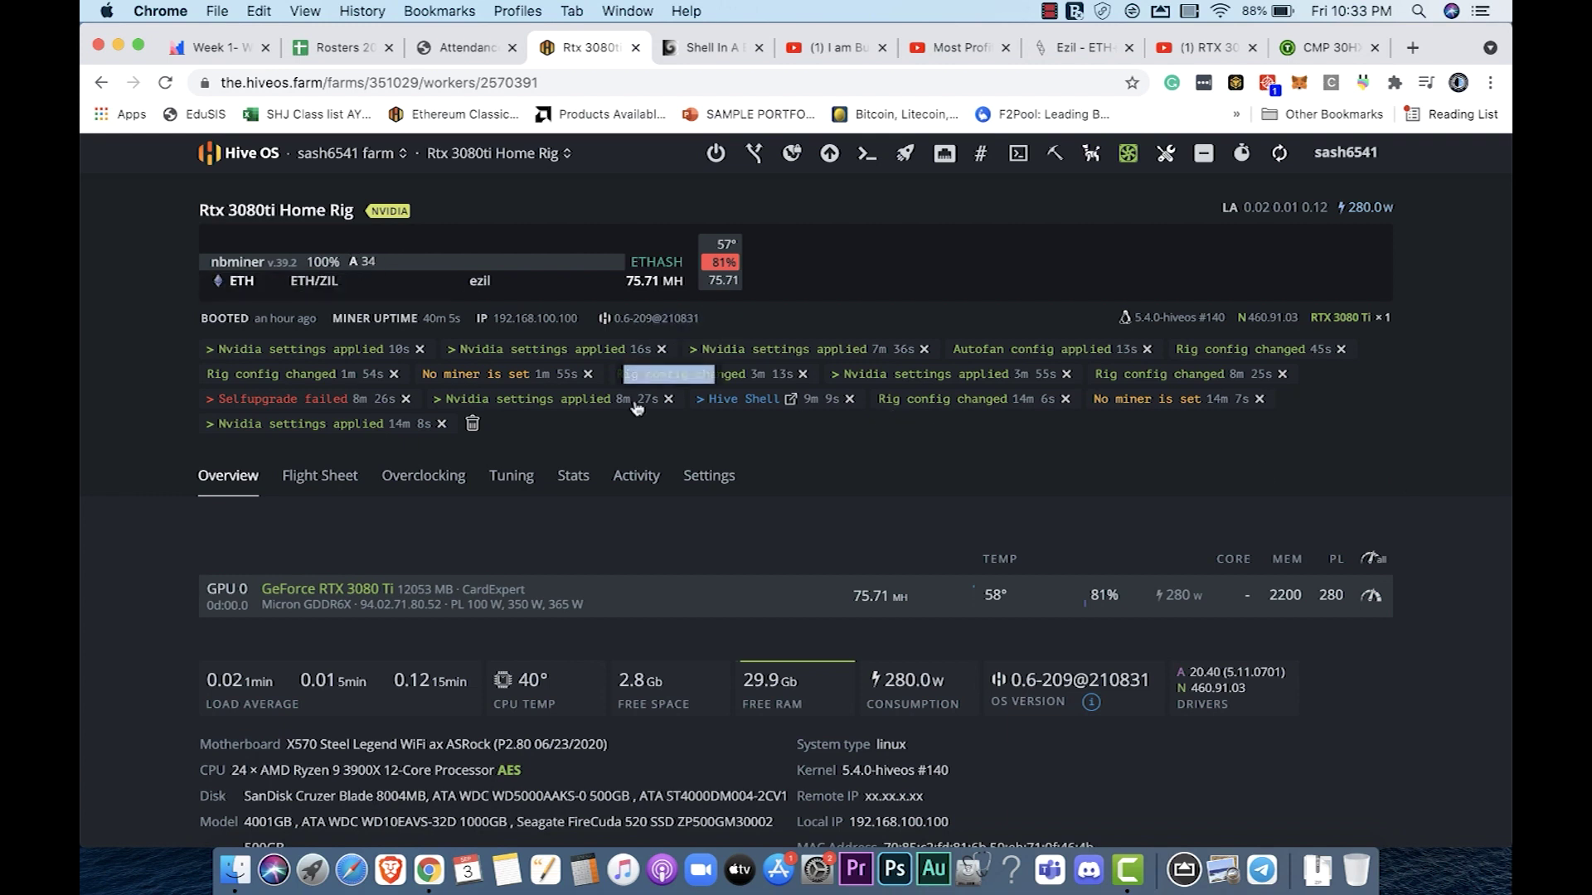
click(750, 500)
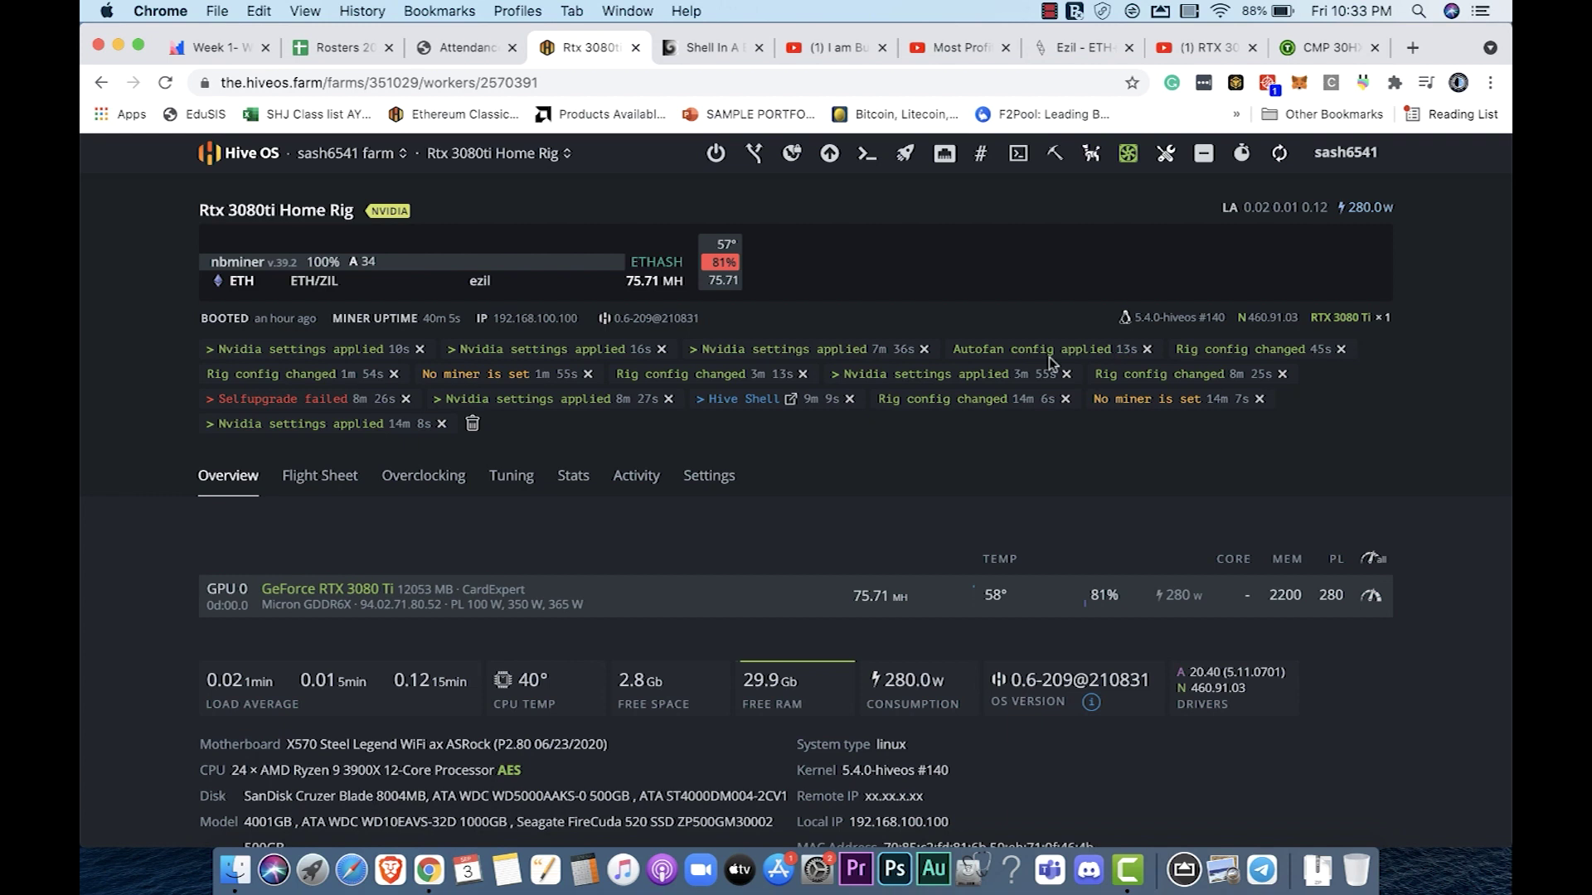
click(342, 158)
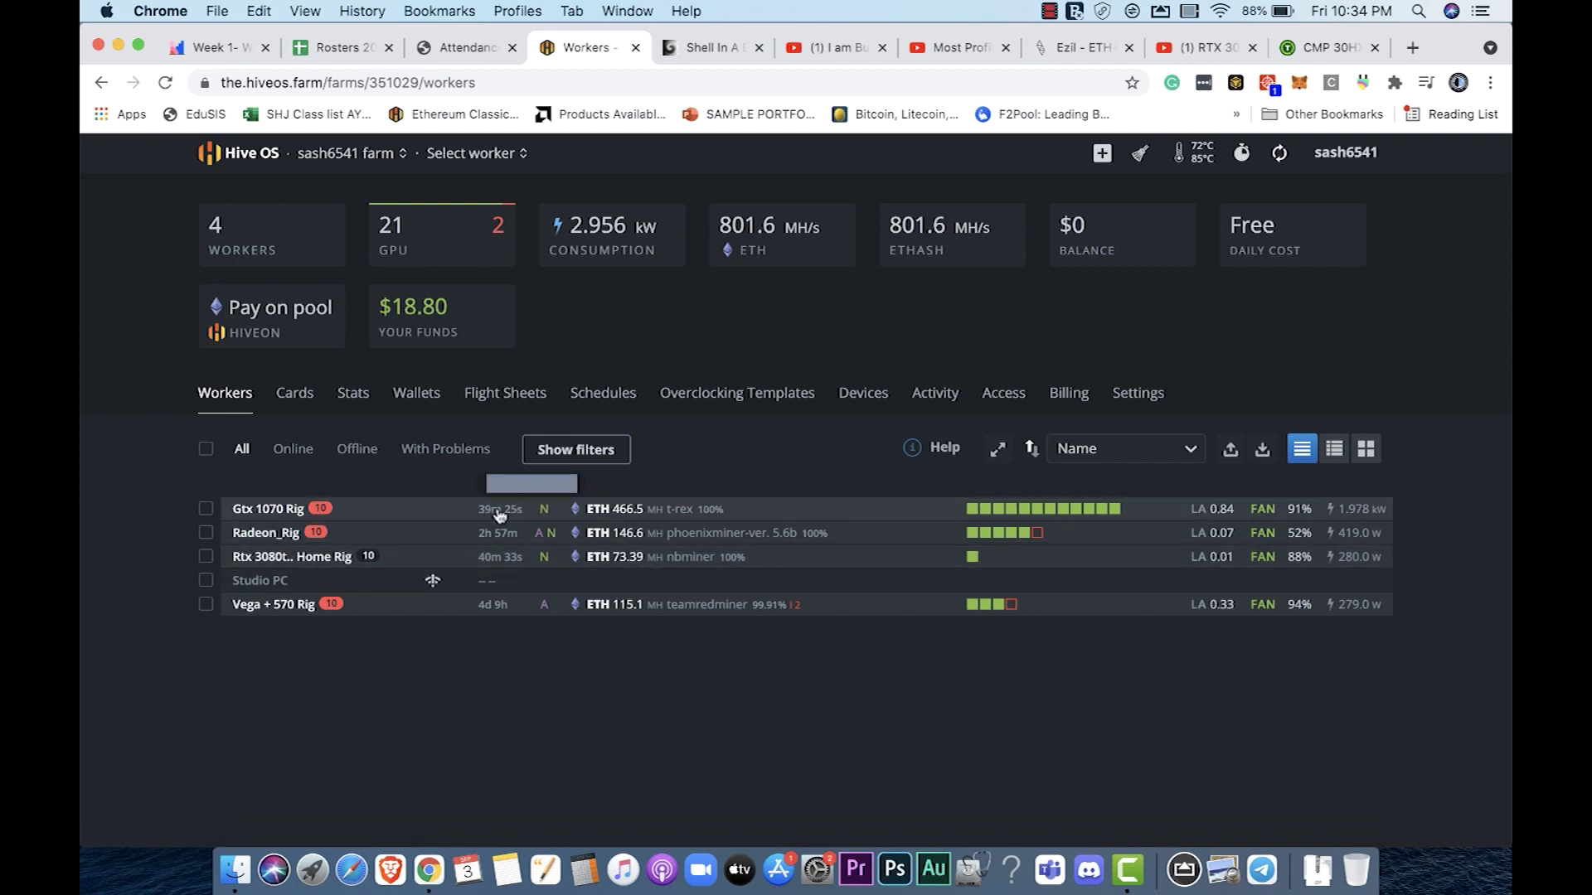
Step: Open the Rtx 3080ti Home Rig worker page from the farm's Workers list
click(277, 559)
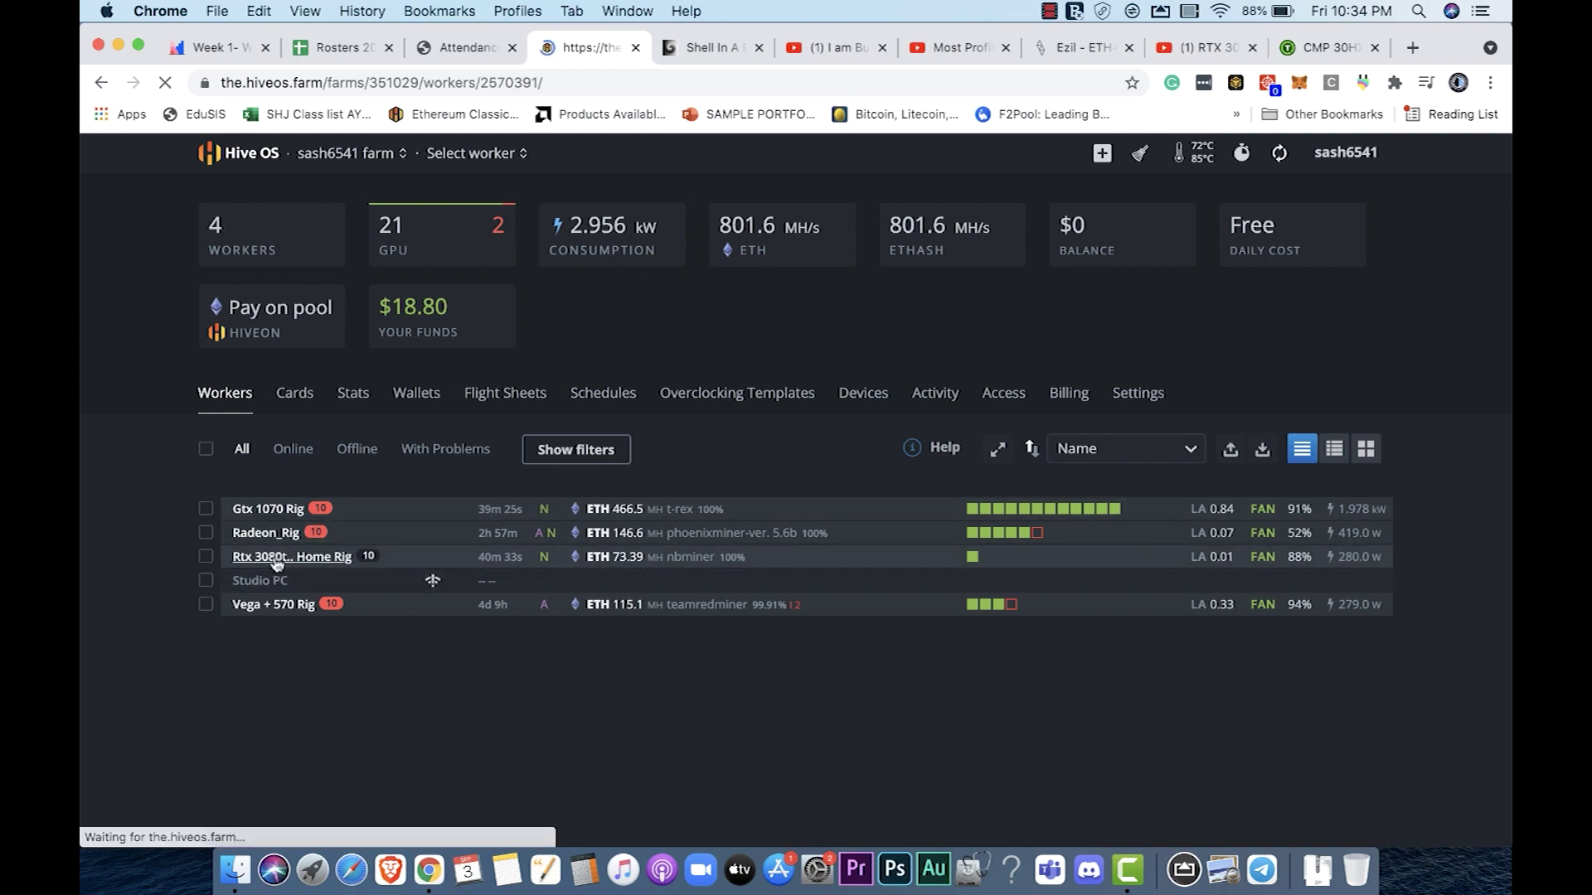